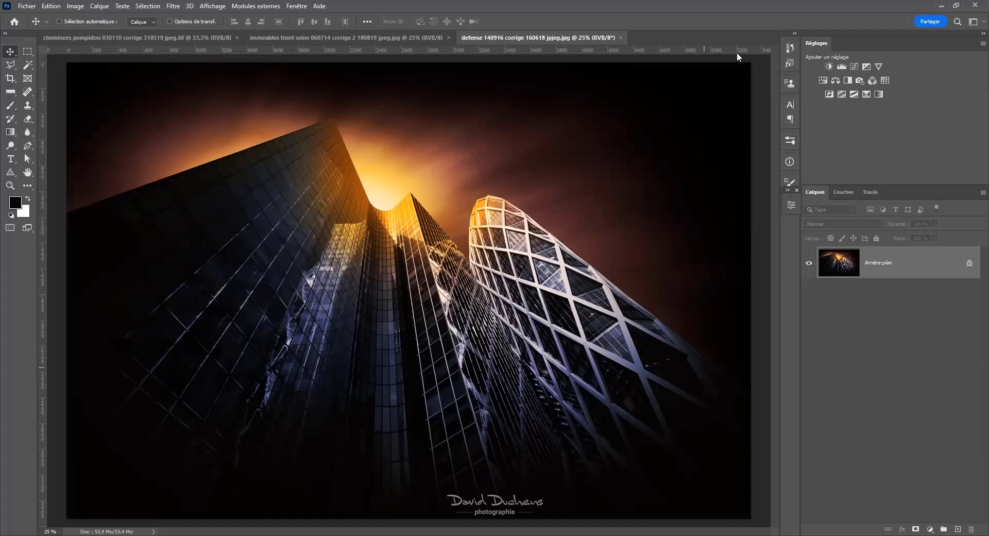
Close the images defense 140916 corrige, cheminees pompidou 030110 corrige and immeubles front seine 060714 corrige
key(ctrl+w)
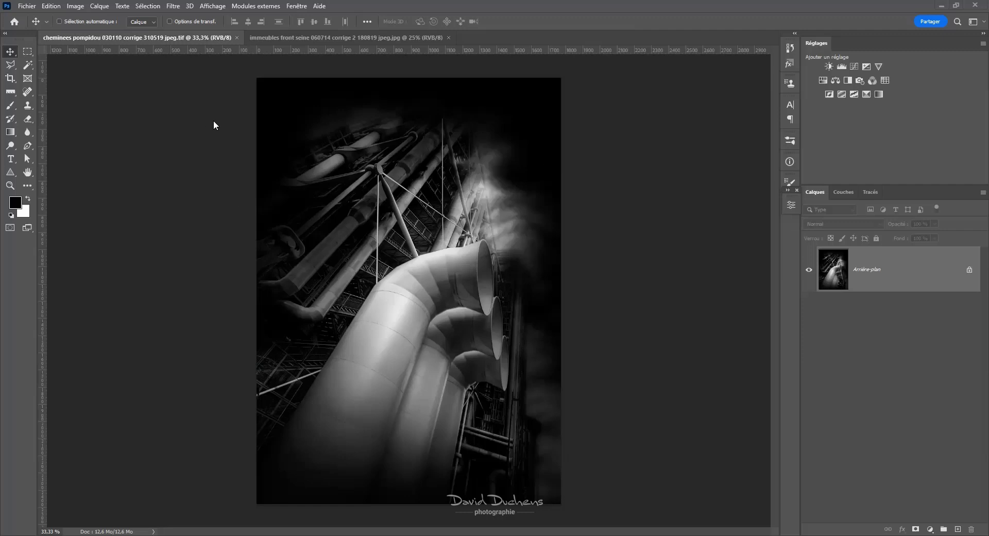
click(237, 38)
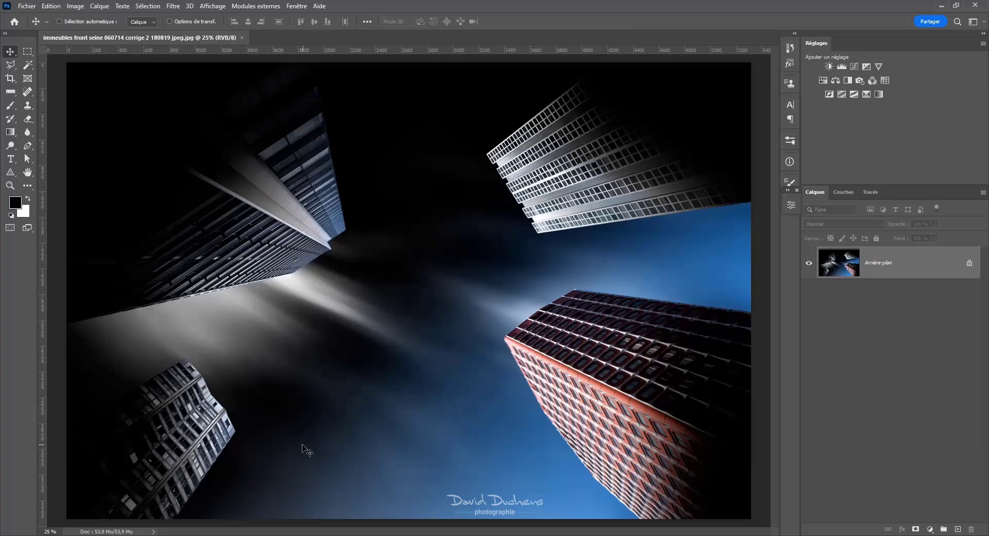
key(ctrl+w)
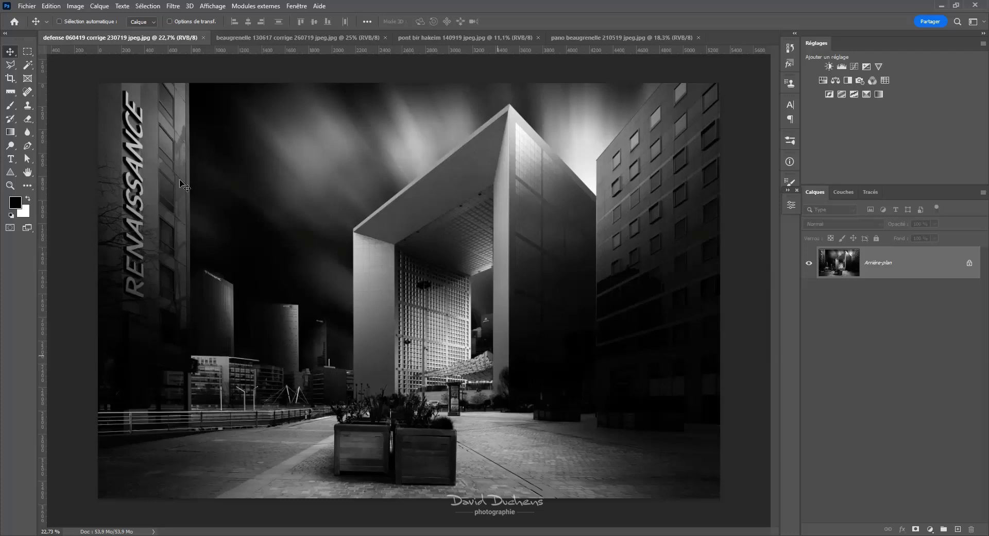
Close the images defense 060419, beaugrenelle 130617 and pont bir hakeim 140919, keeping only the pano beaugrenelle 210519 image open
click(204, 38)
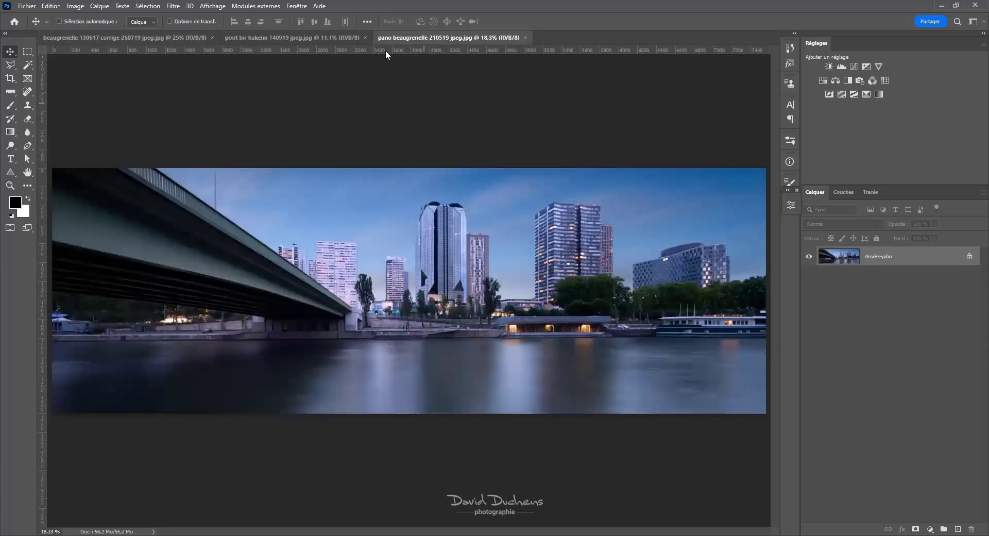
click(285, 38)
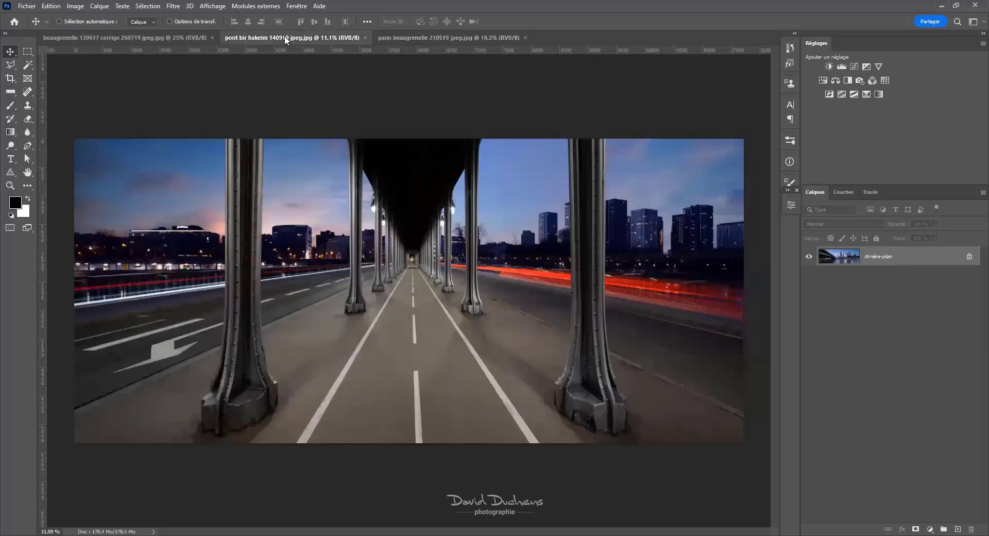
click(191, 33)
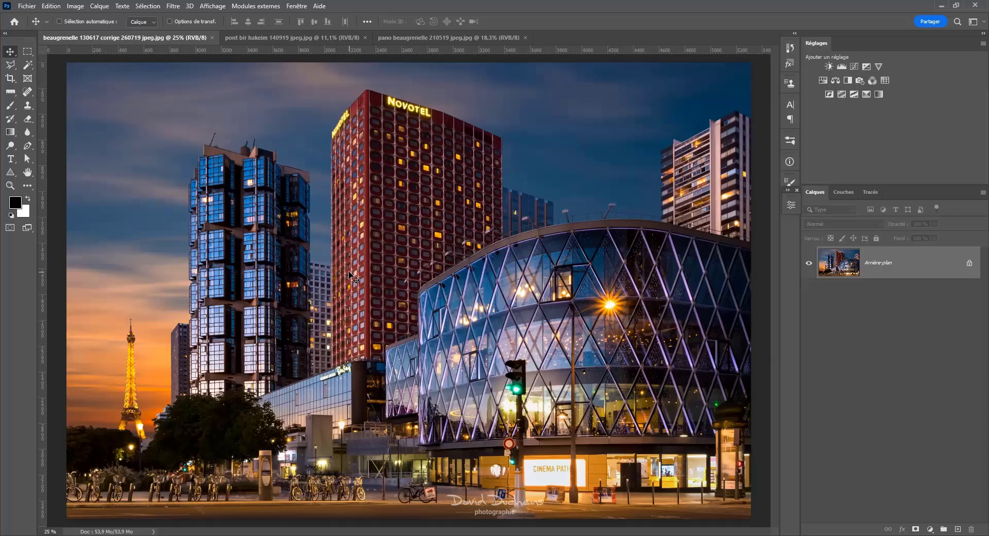
click(212, 38)
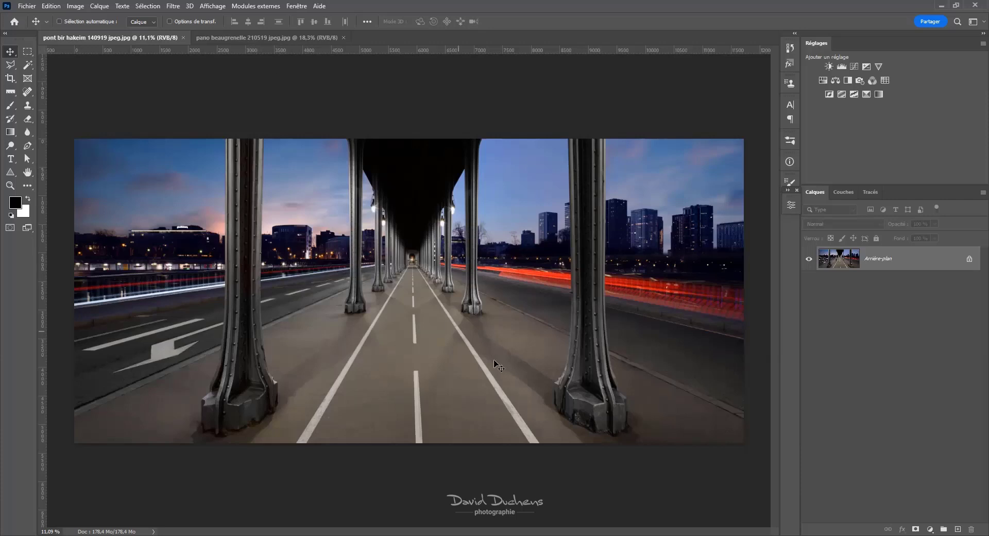
click(183, 37)
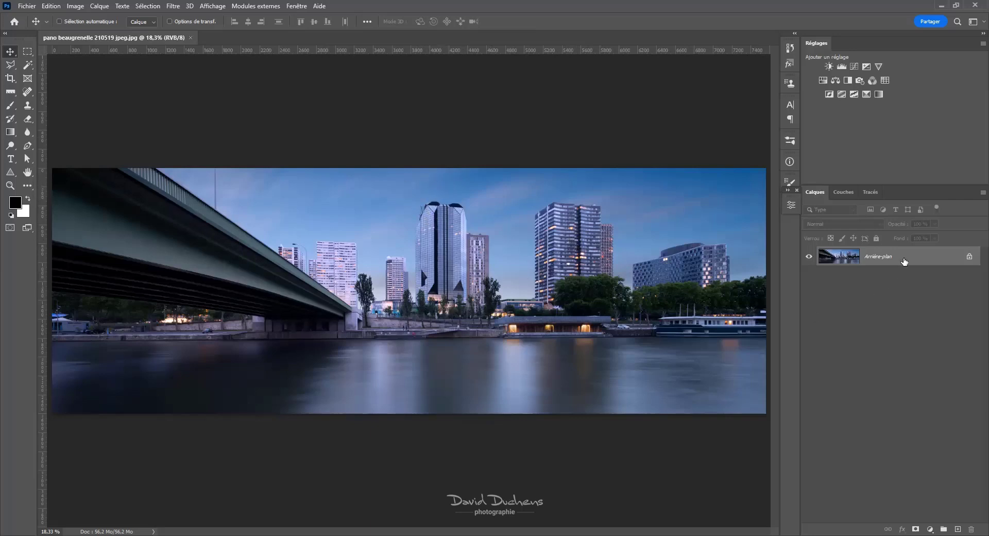
Duplicate the panorama's background layer and stretch the copy vertically, upward to about 106.5% height and further downward past the canvas
key(ctrl+j)
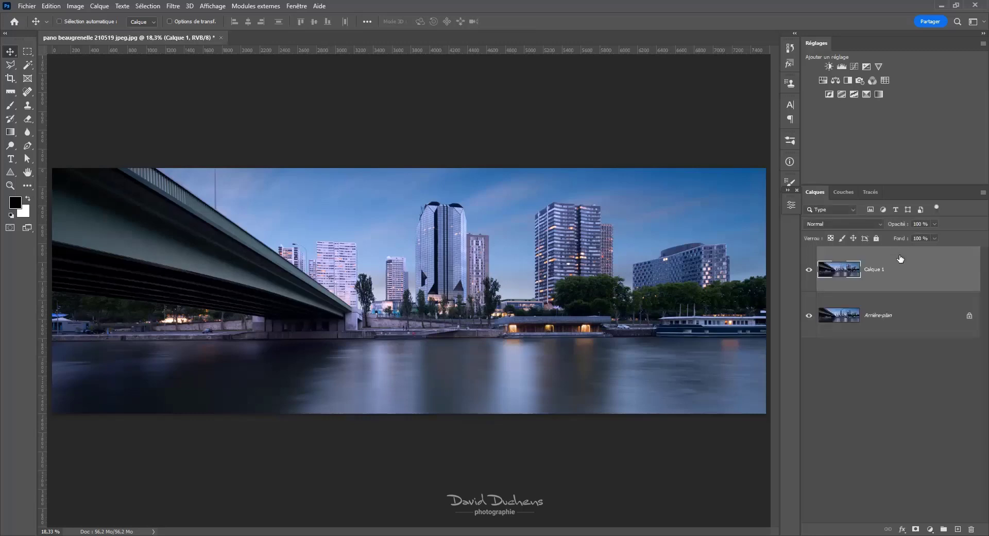
key(ctrl+t)
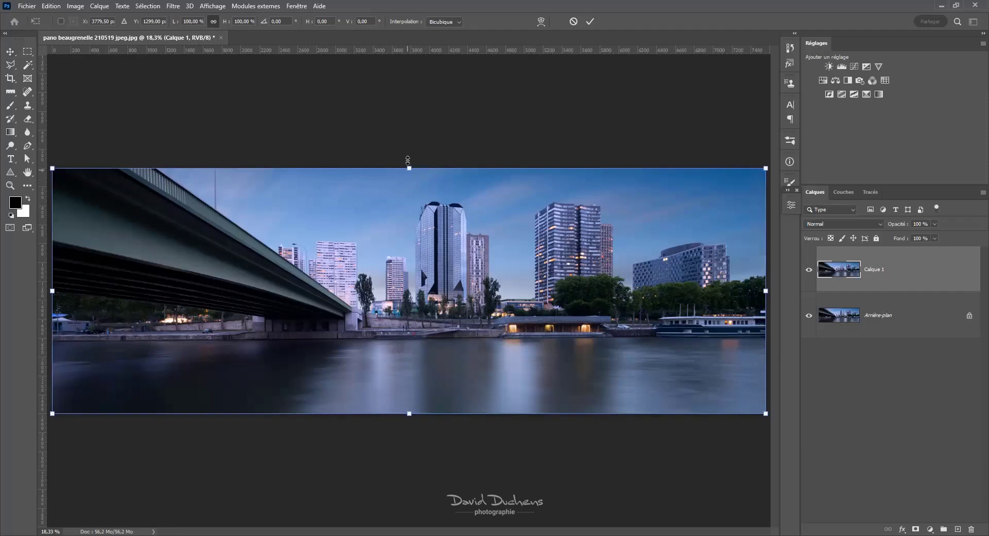
drag(407, 154, 407, 138)
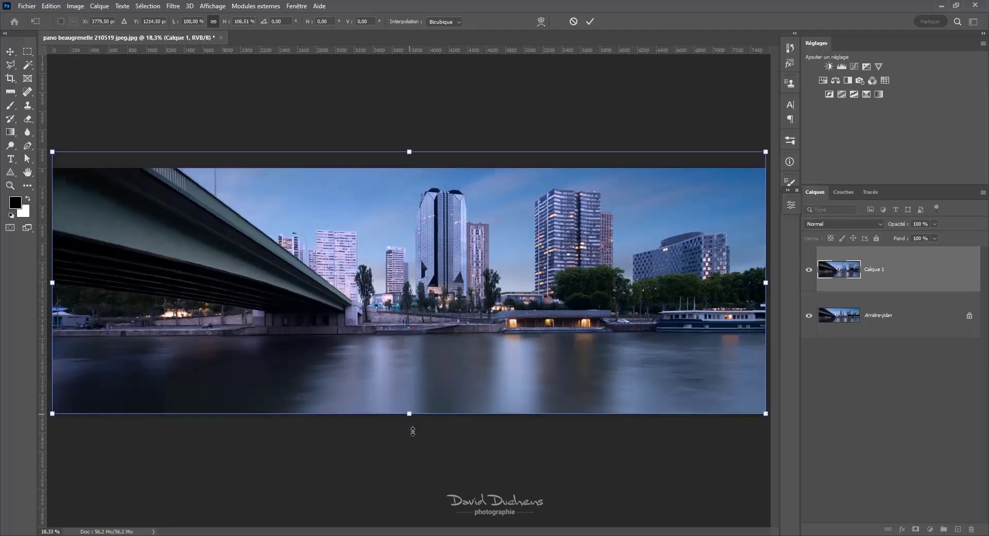
drag(413, 431, 413, 450)
key(Return)
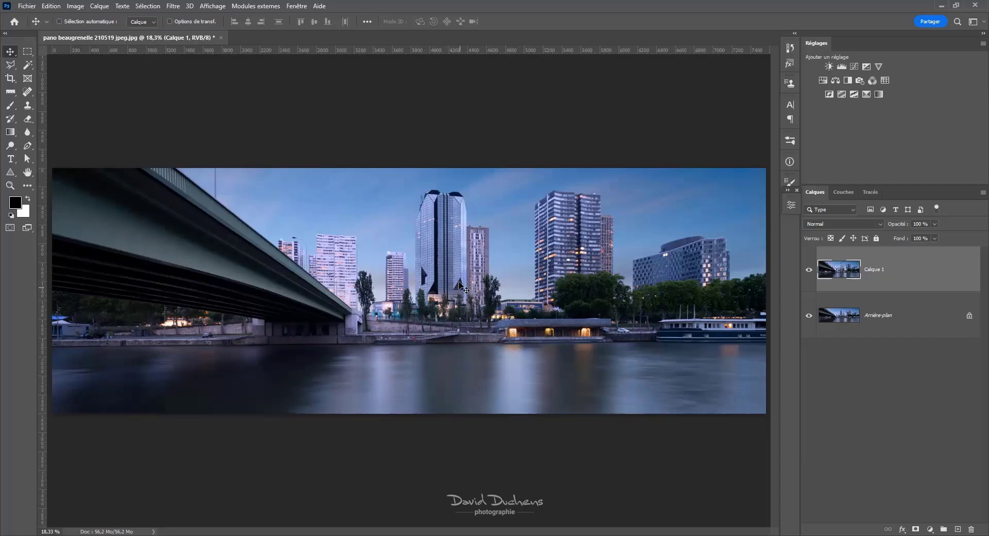
Compare the stretched copy with the original panorama by repeatedly hiding and showing the duplicate layer
click(809, 269)
click(809, 269)
click(809, 269)
click(808, 270)
click(808, 269)
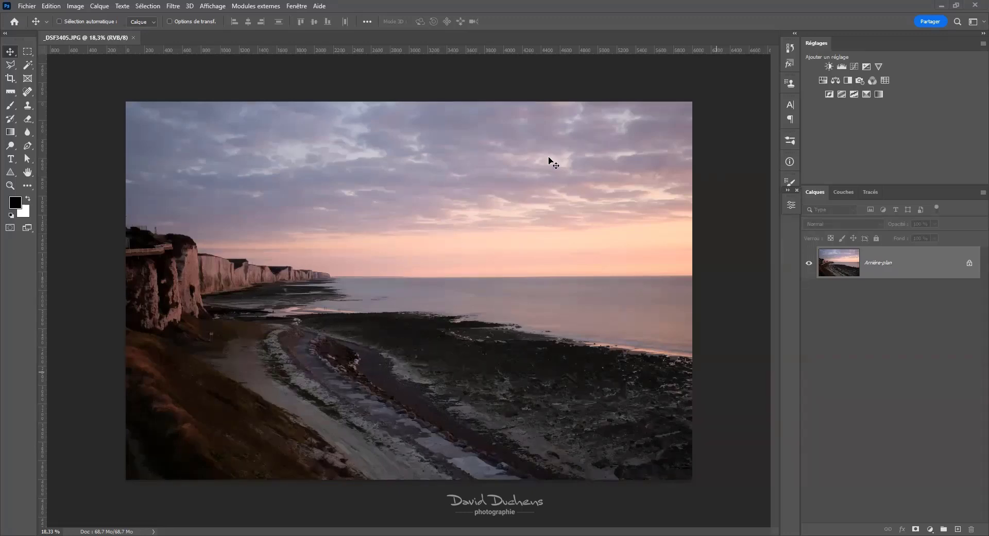
Inspect the horizon in _DSF3405.JPG and duplicate the background layer, briefly hiding the original beneath it
scroll(587, 248, up, 3)
scroll(600, 251, up, 3)
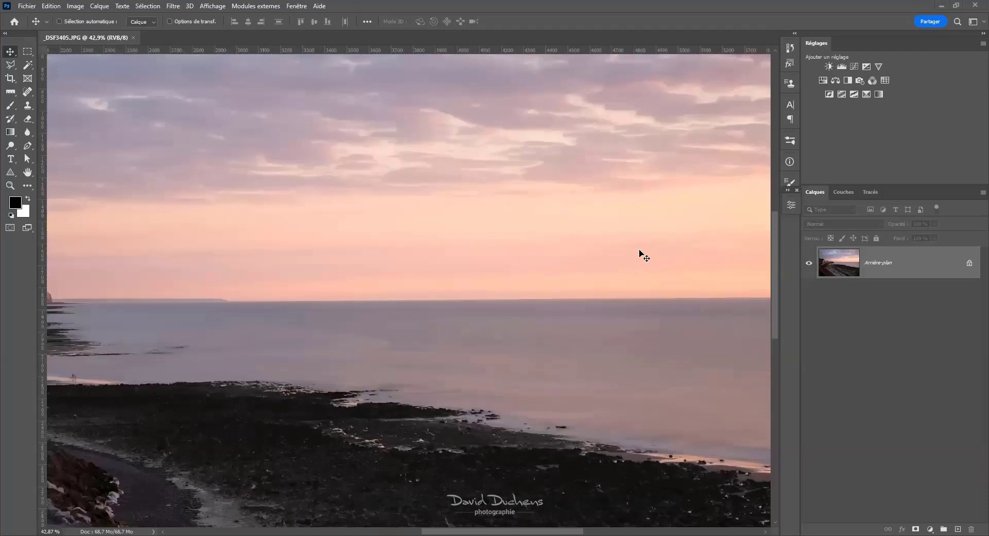
scroll(588, 268, up, 2)
drag(630, 274, 361, 229)
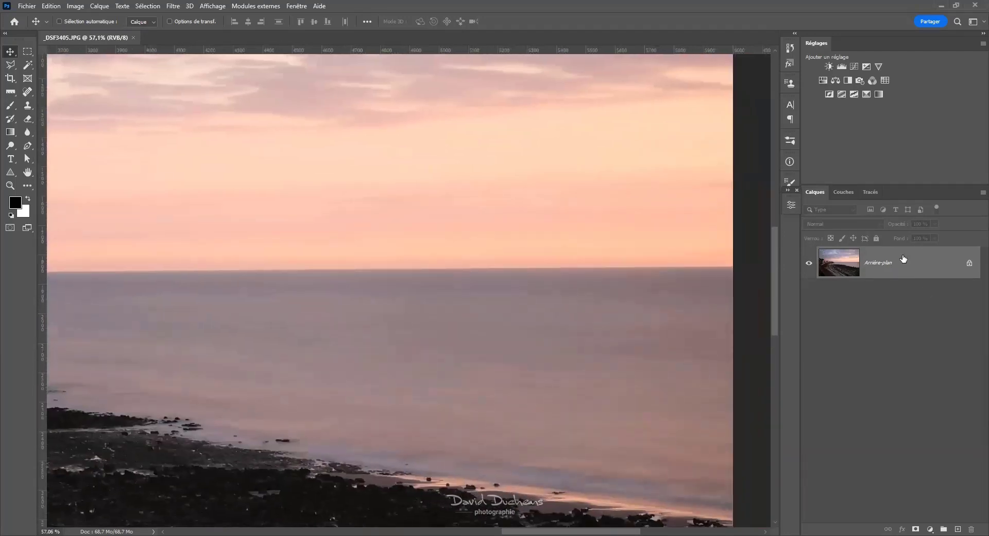
key(ctrl+j)
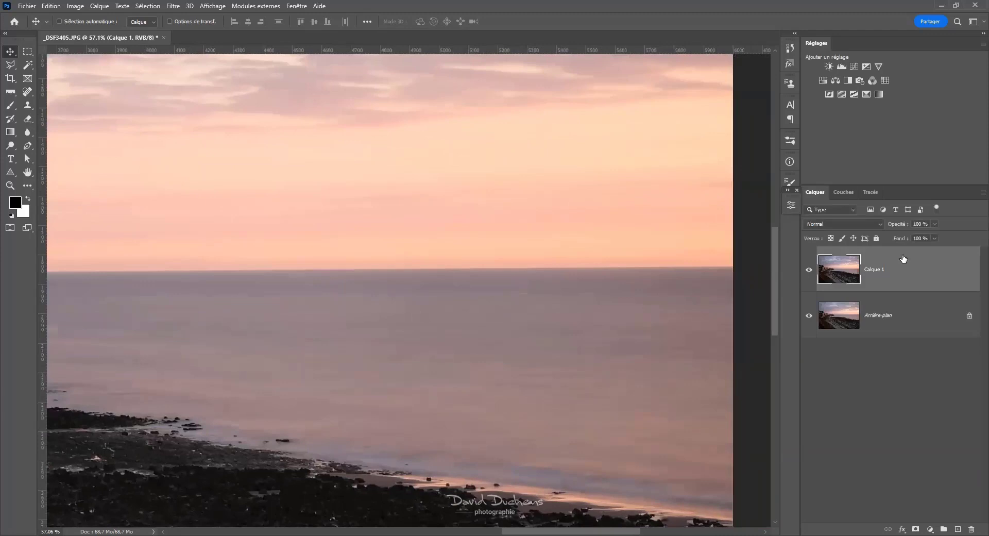
click(810, 315)
click(809, 315)
scroll(623, 318, down, 4)
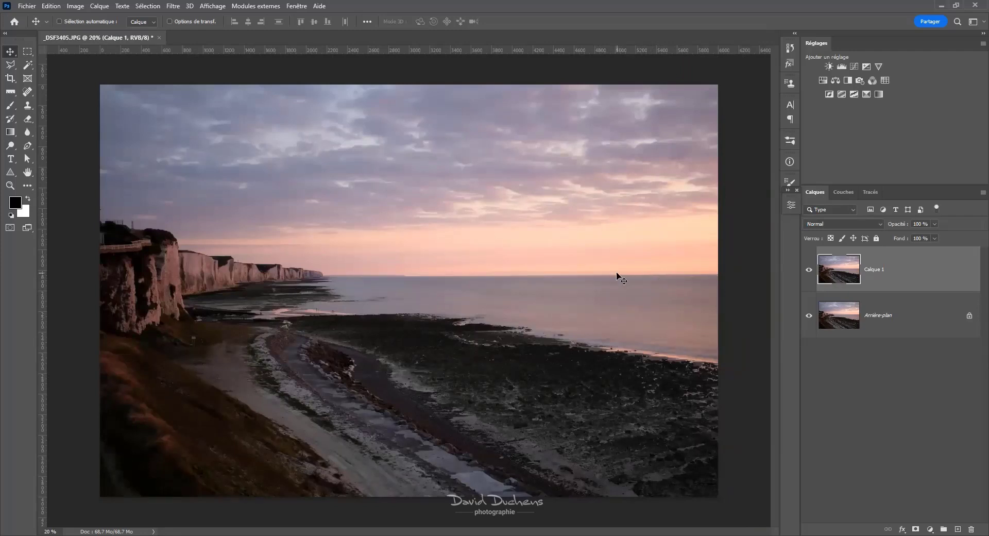
Try rotating the duplicate layer clockwise, hide the background to inspect the canvas corners, and undo the rotation
key(ctrl+t)
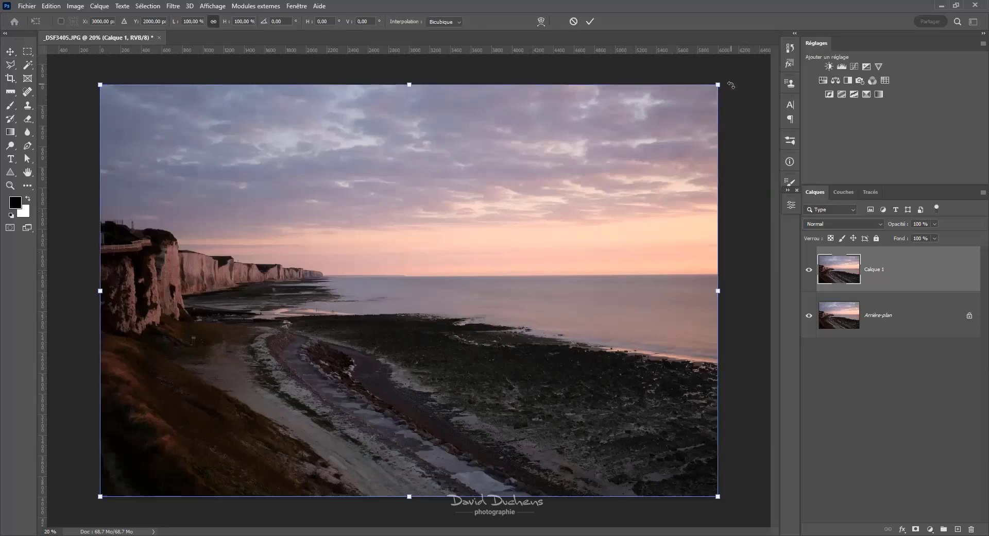
drag(731, 85, 740, 104)
key(Escape)
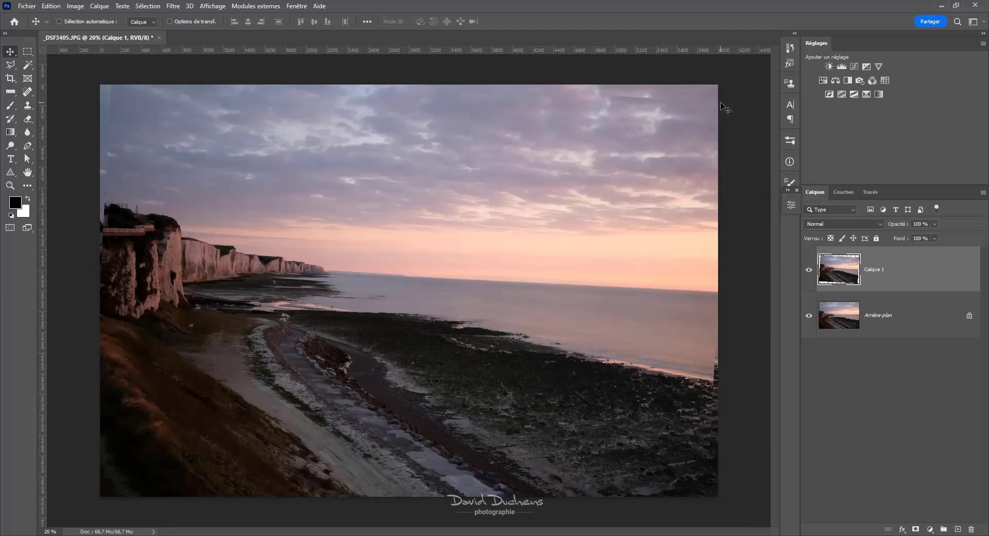
click(808, 314)
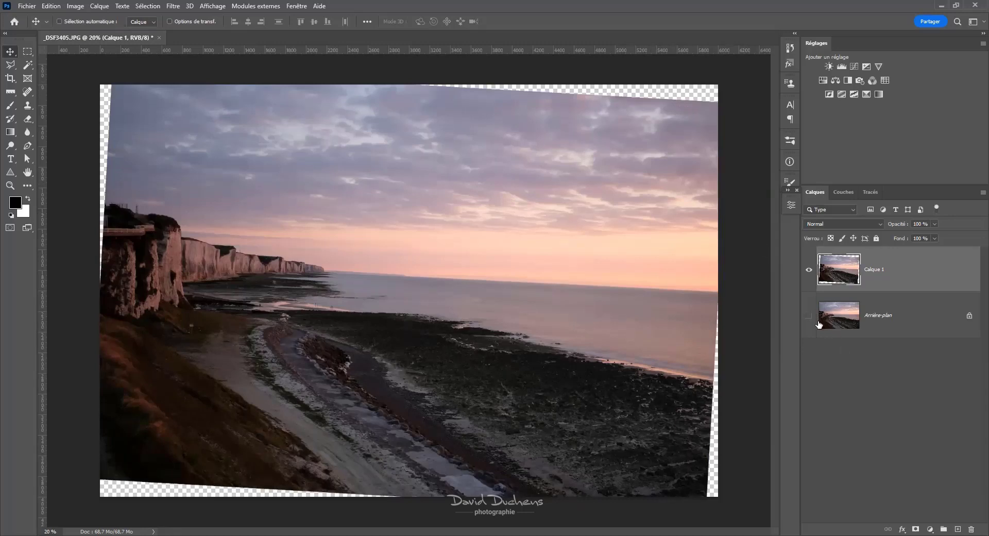
key(ctrl+z)
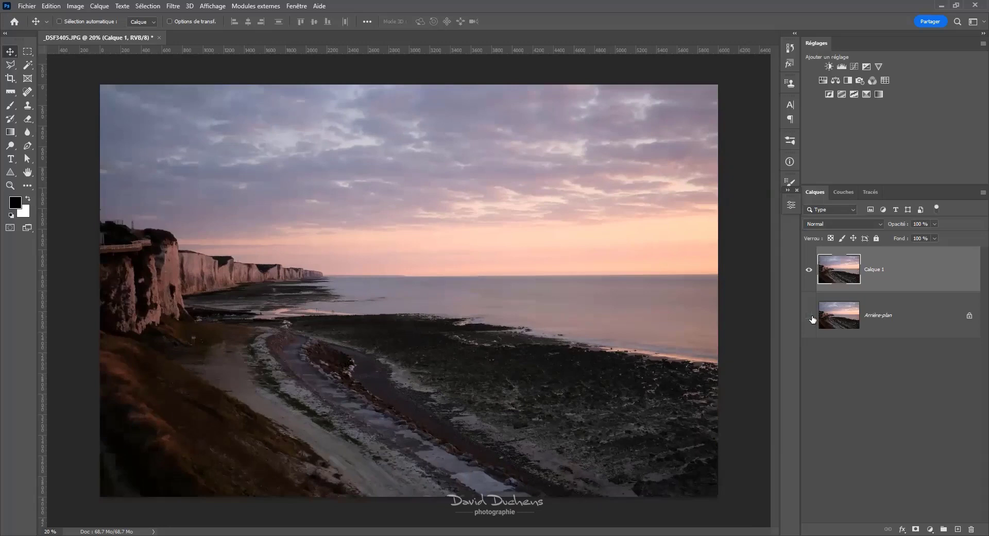
Rotate the duplicate layer by -0.34° and inspect the photo's upper-right corner with the background hidden
key(ctrl+t)
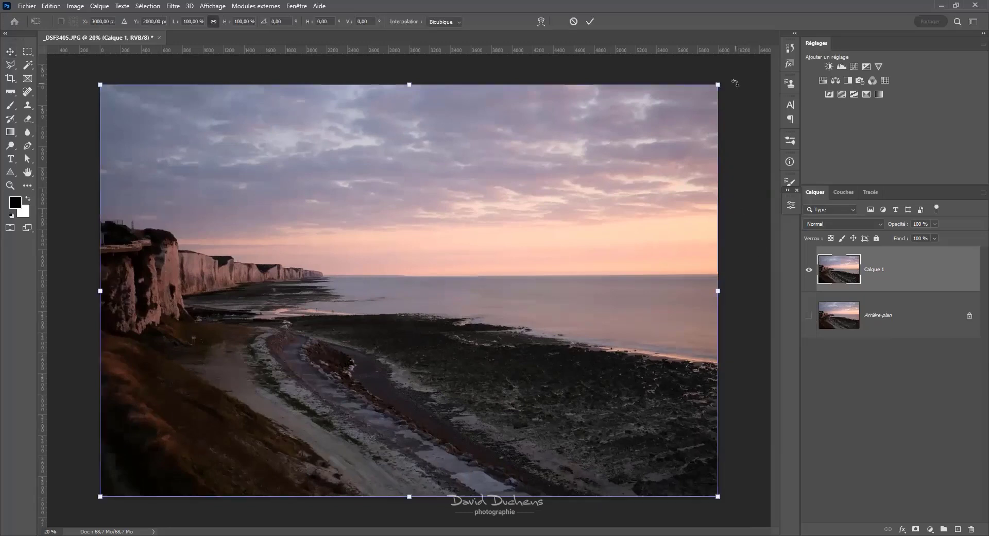
drag(734, 80, 733, 81)
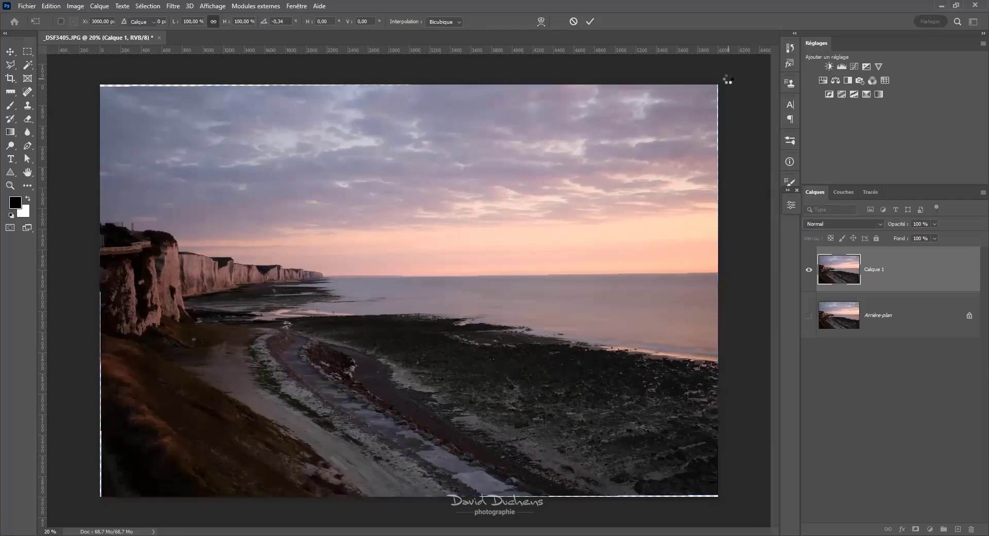
key(Return)
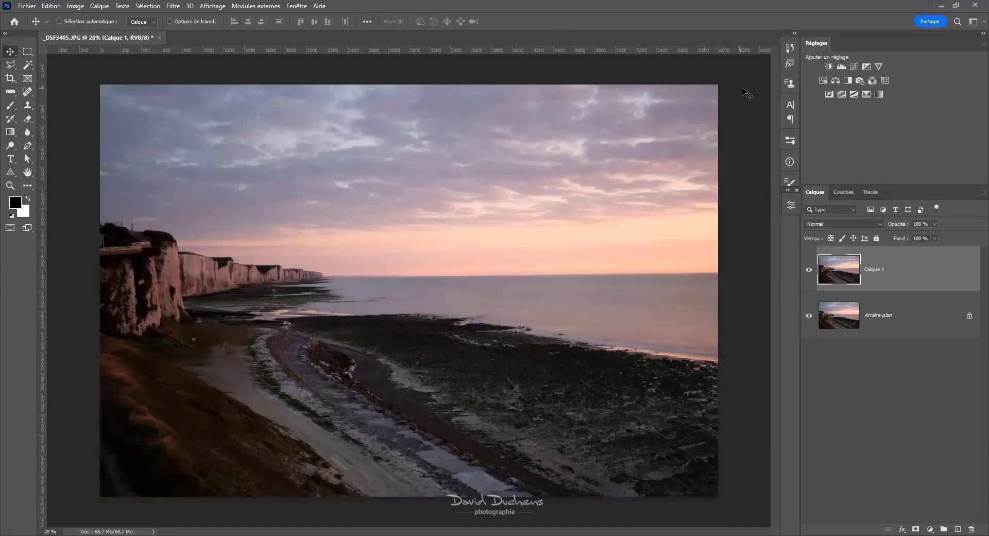
scroll(742, 93, up, 5)
drag(740, 92, 658, 161)
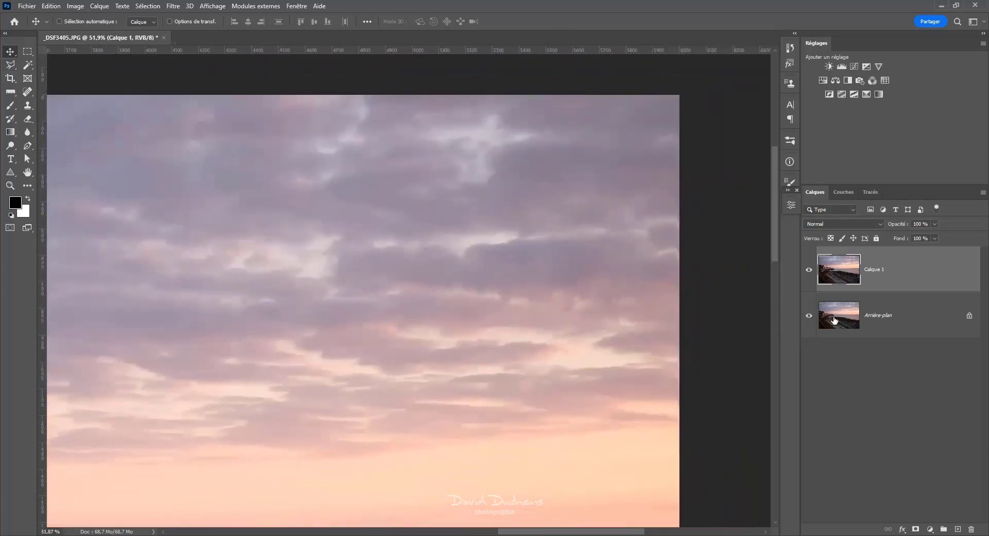
click(810, 316)
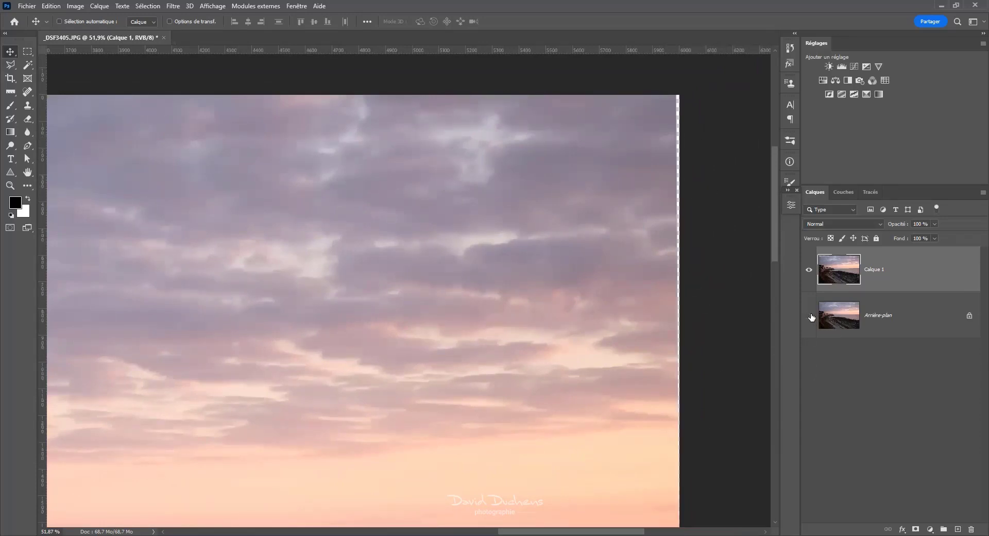
scroll(578, 319, down, 4)
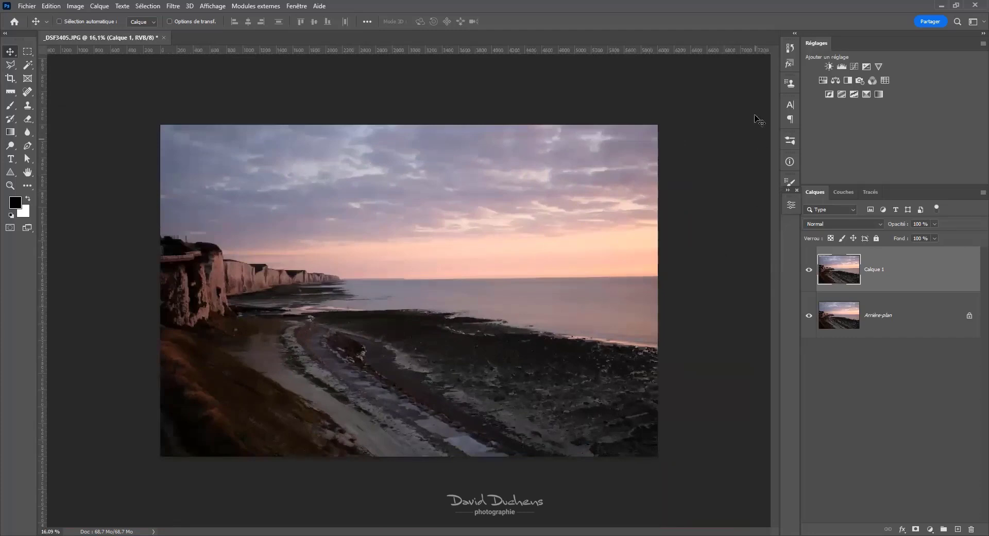
Revert the coastal photo to its opening snapshot and create a fresh duplicate layer with the background hidden
click(790, 49)
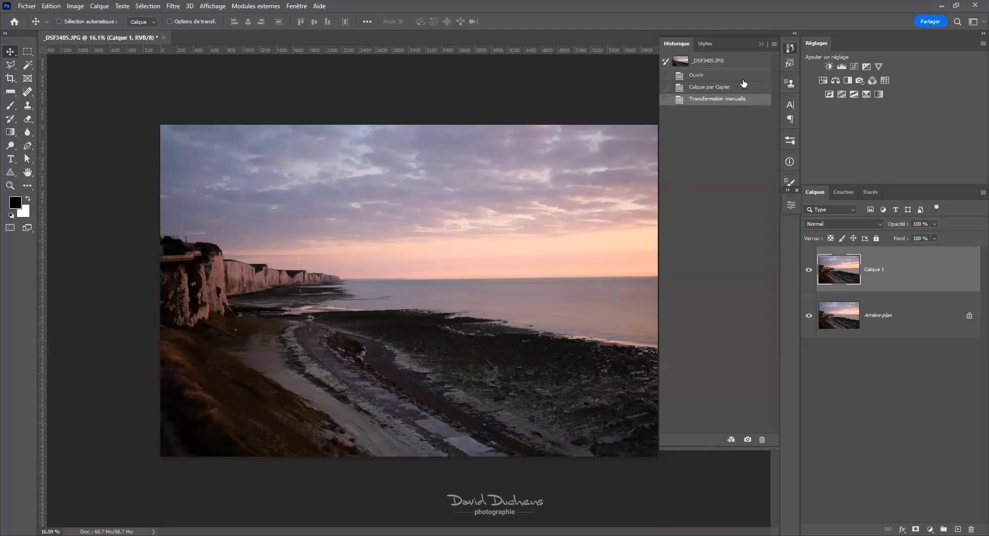
click(738, 62)
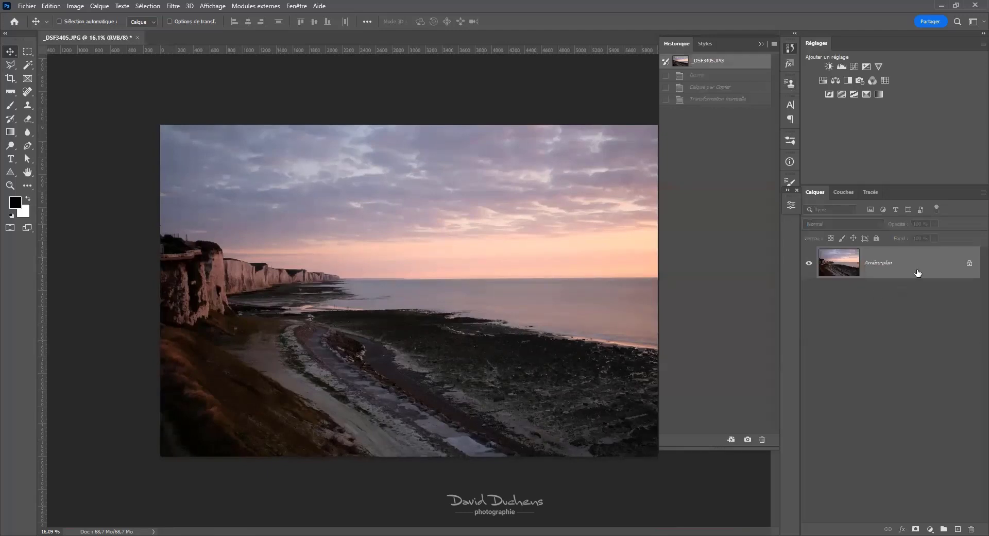
key(ctrl+j)
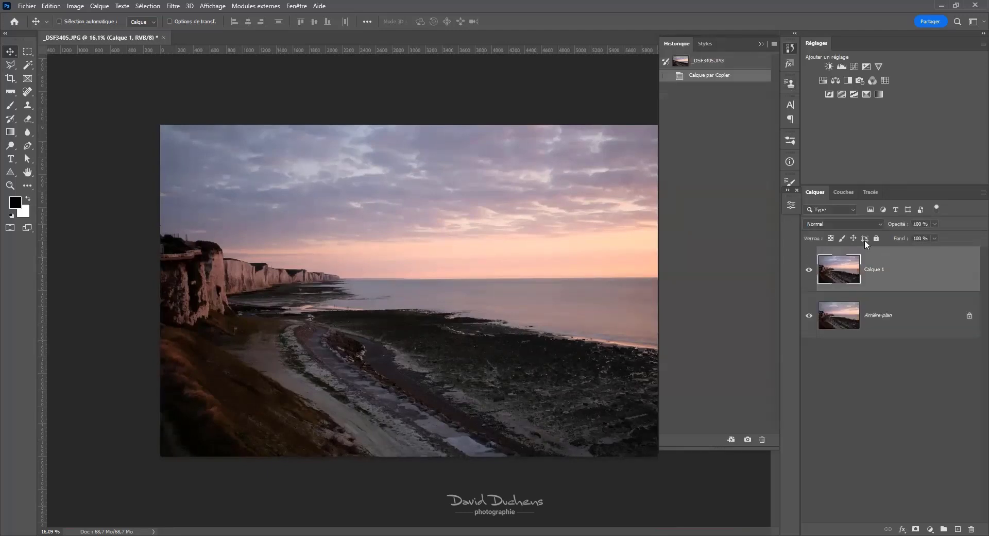
click(809, 315)
click(791, 49)
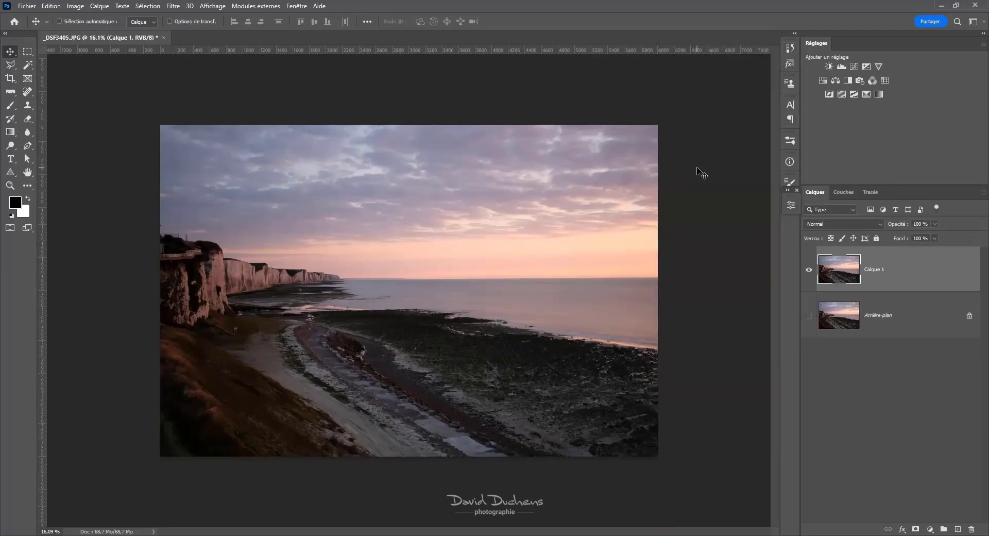
Examine the horizon line near the photo's right edge, and toggle the rulers off and back on
scroll(708, 257, up, 10)
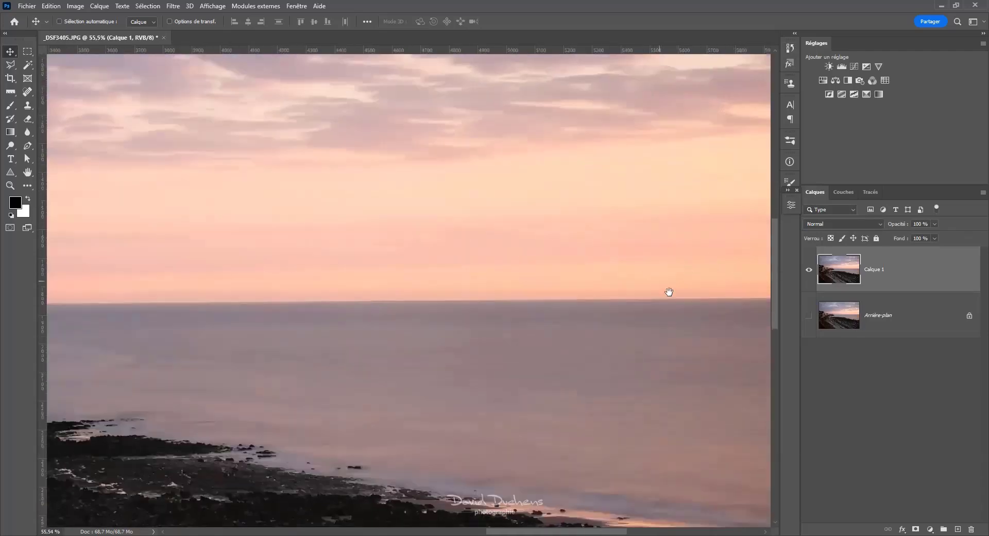
scroll(672, 308, up, 2)
drag(672, 308, 539, 271)
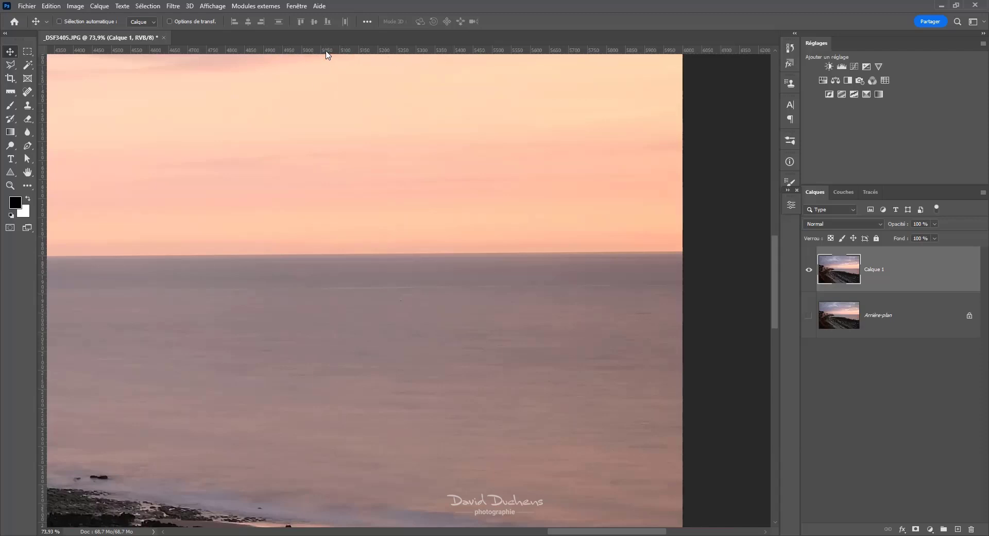
key(ctrl+0)
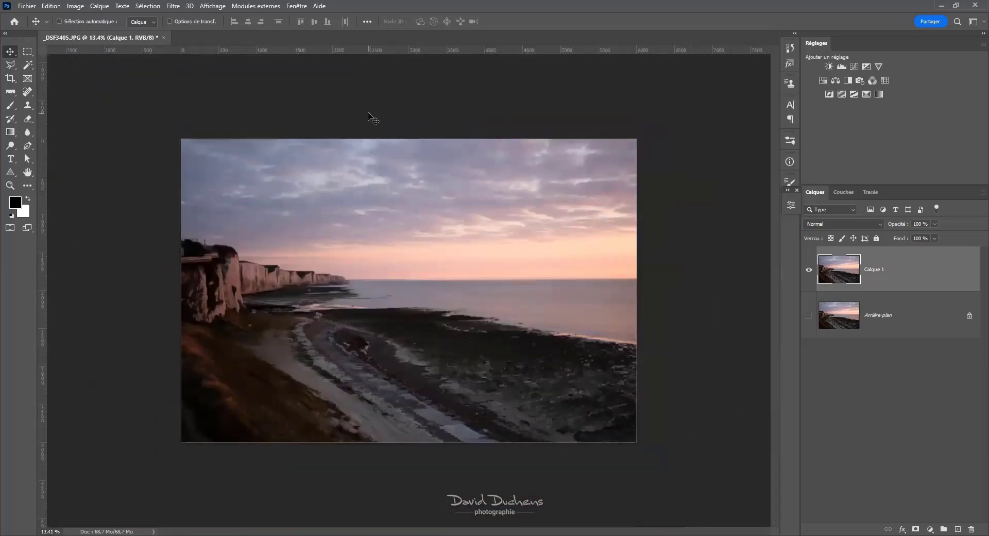
click(213, 6)
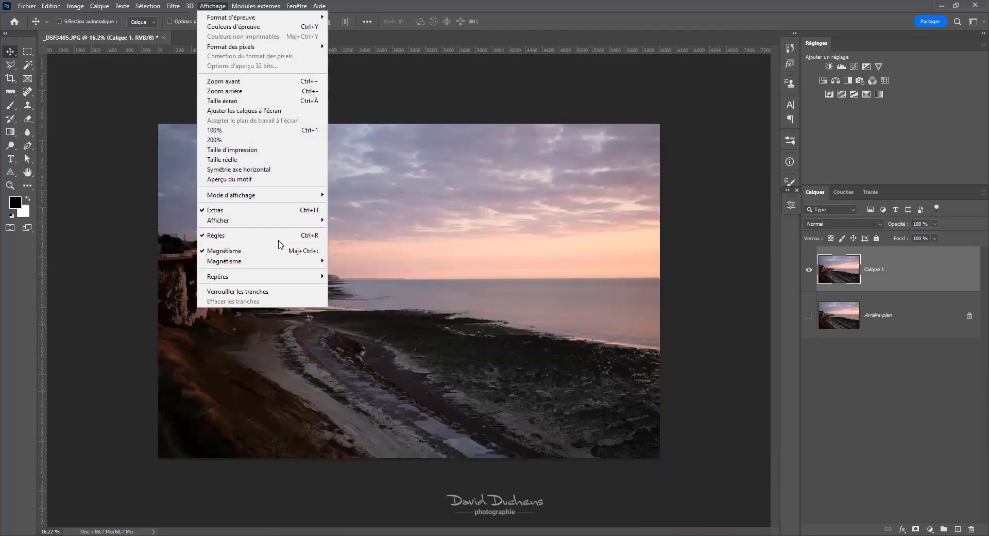
mouse_move(277, 224)
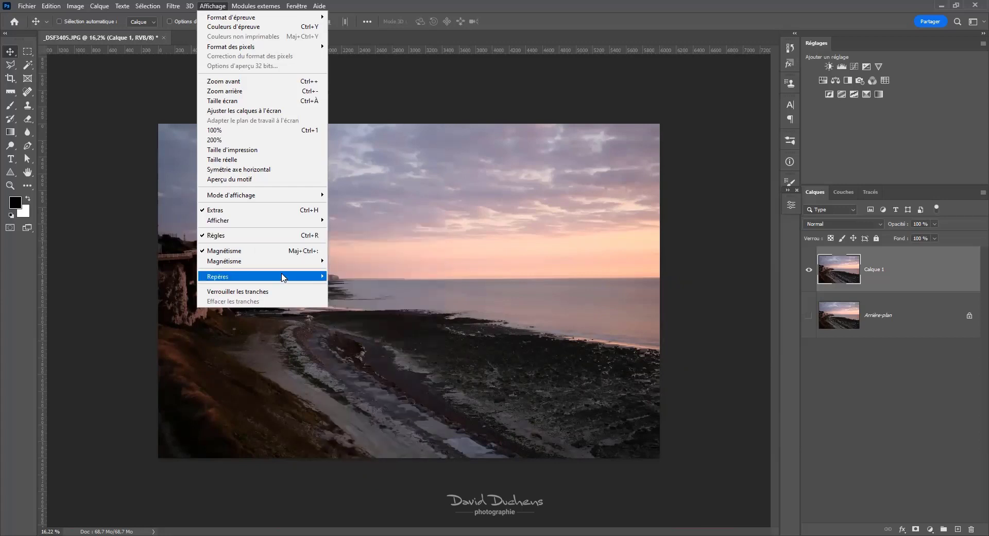
mouse_move(283, 278)
mouse_move(245, 279)
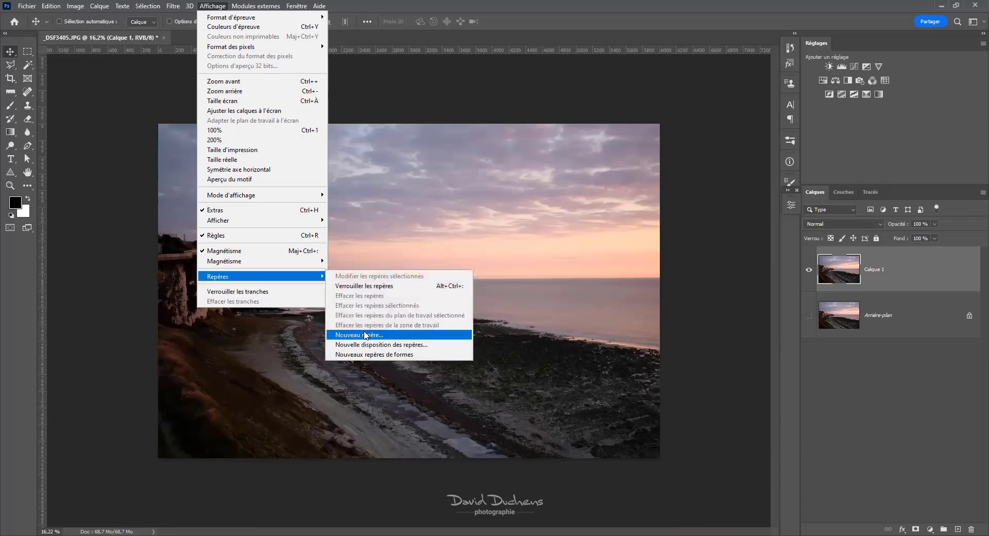
click(260, 236)
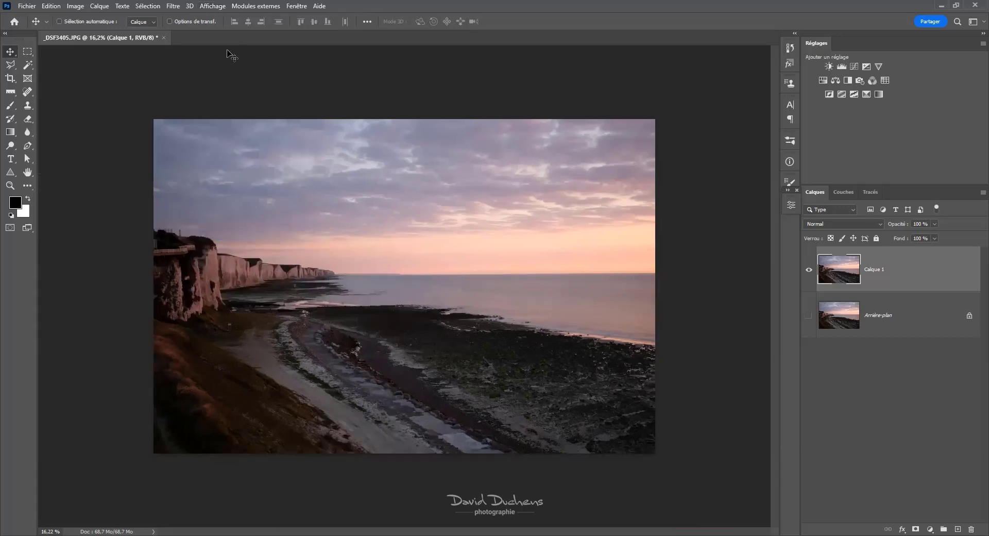
click(217, 6)
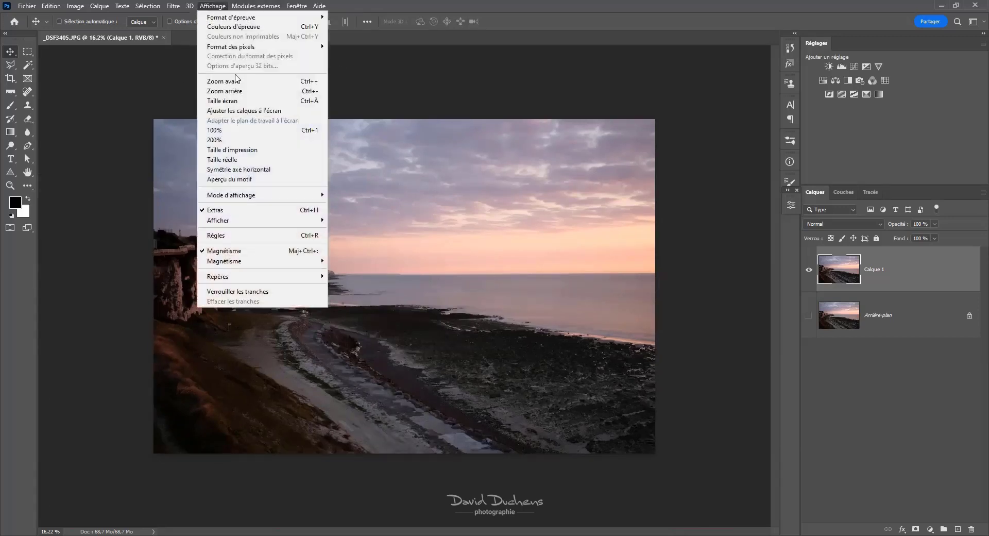
click(255, 236)
Place a horizontal guide on the horizon at the photo's right edge and compare the rest of the horizon with it
scroll(726, 263, up, 5)
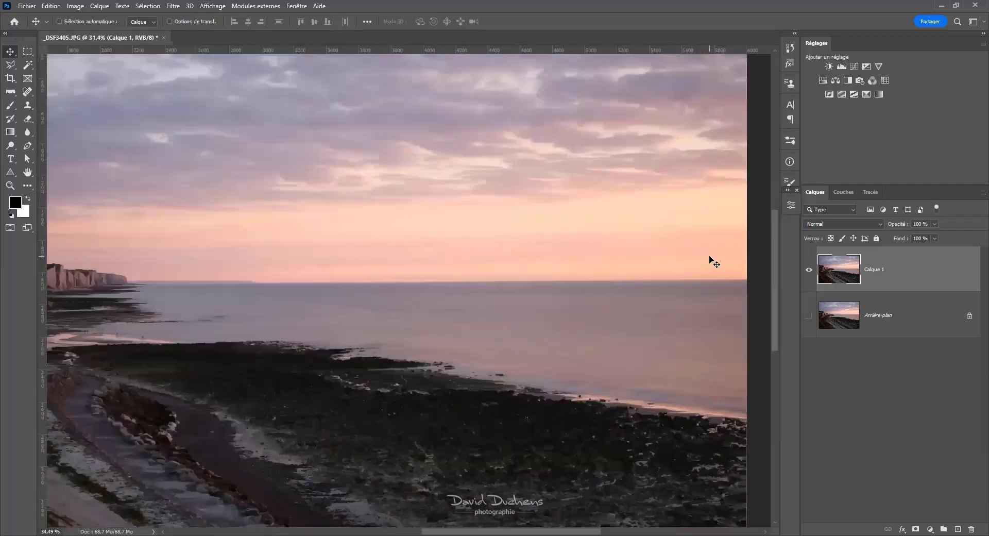
drag(692, 243, 574, 243)
scroll(539, 256, up, 2)
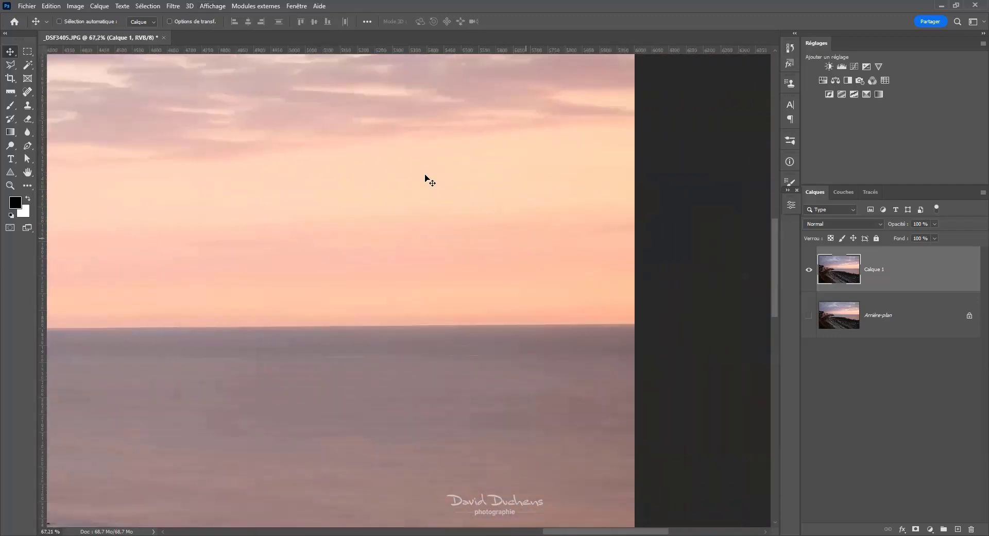
drag(338, 53, 506, 325)
scroll(706, 345, up, 5)
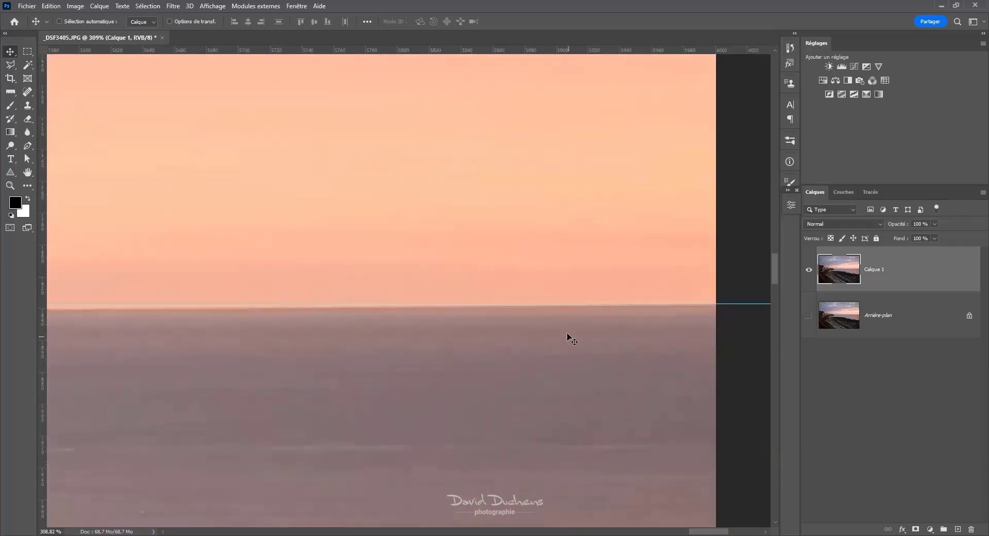
drag(469, 311, 487, 313)
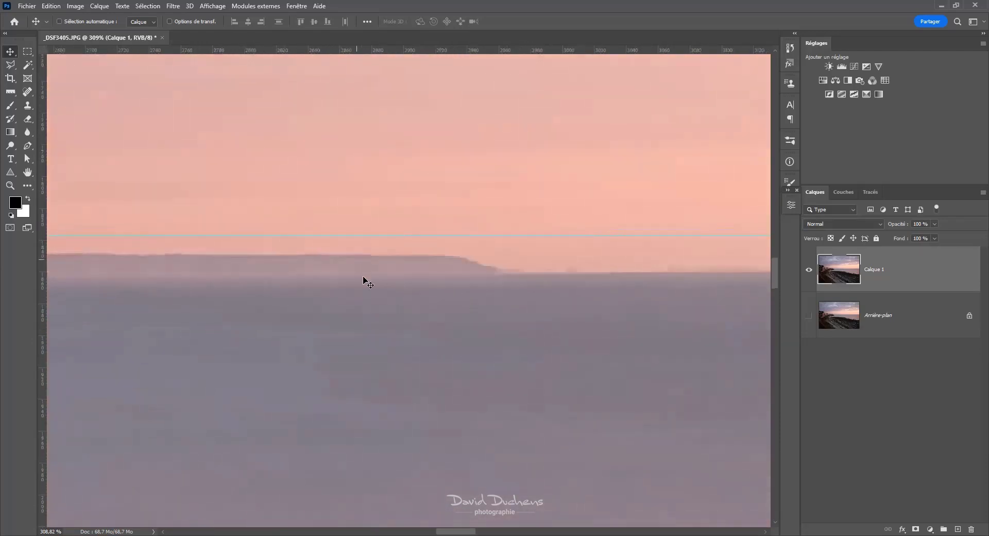
key(ctrl+0)
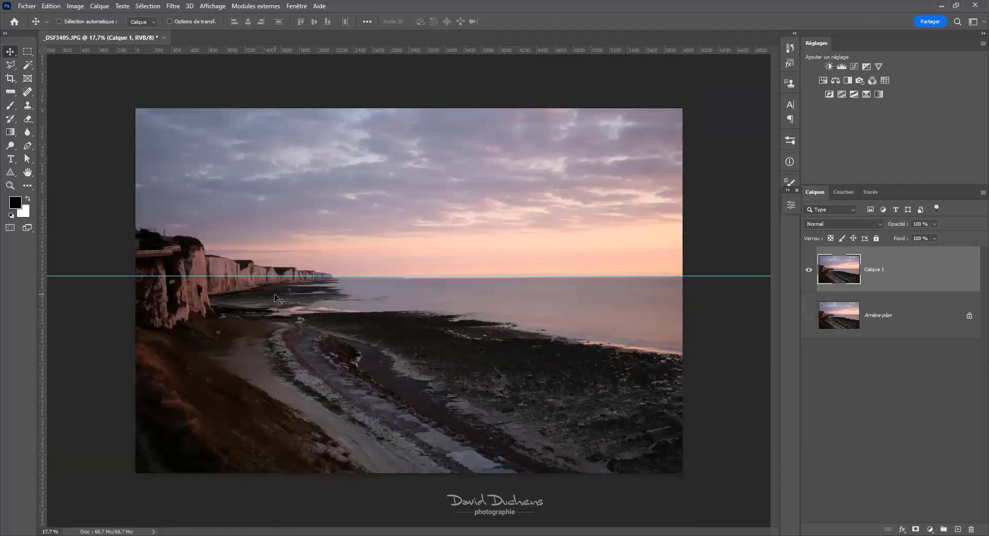
Rotate the duplicate layer 0.51° clockwise to align the horizon with the guide
key(ctrl+t)
scroll(698, 151, up, 3)
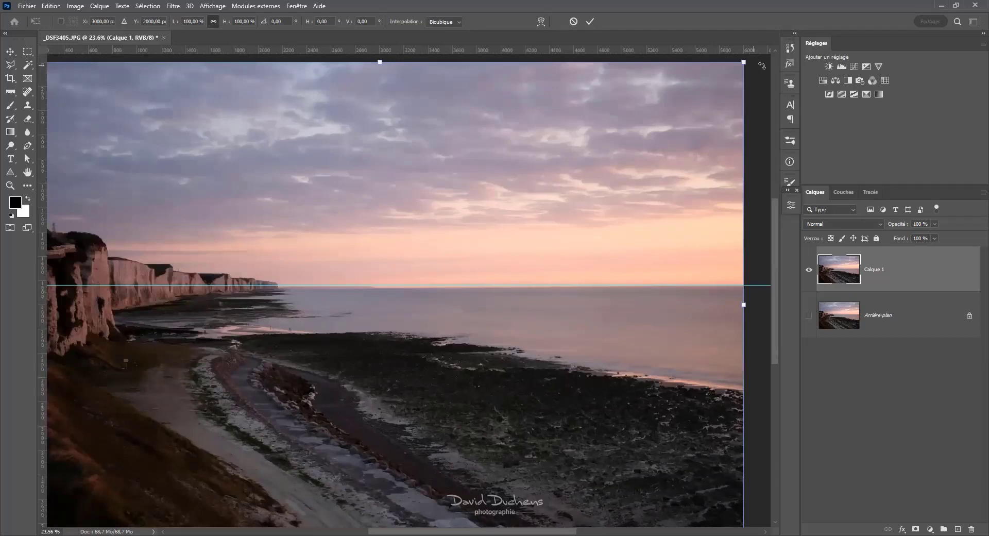
drag(762, 65, 764, 68)
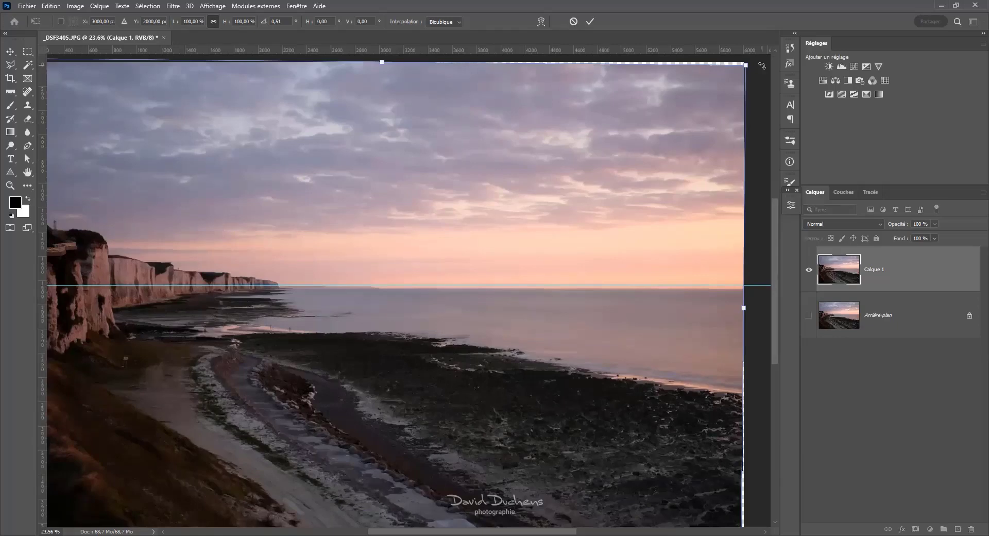
key(Return)
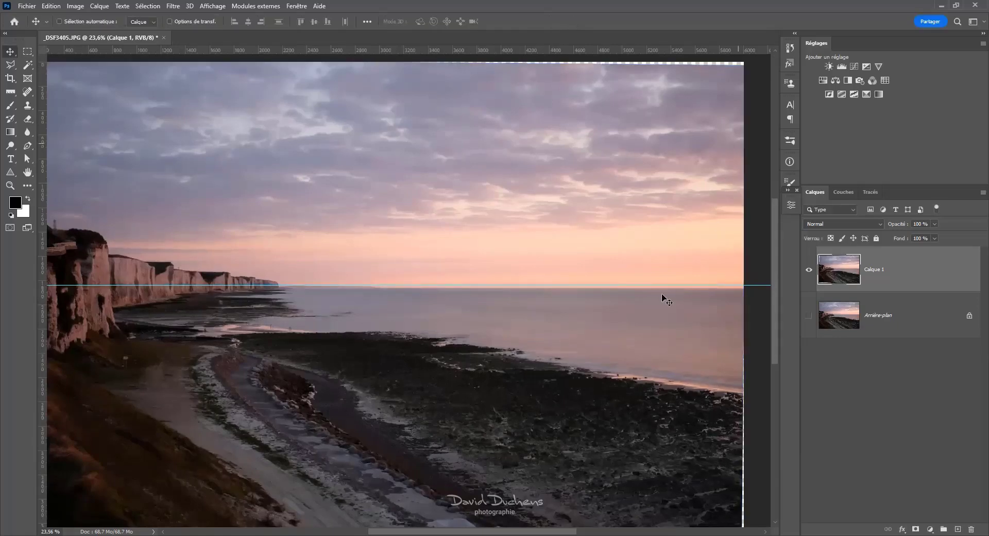
Inspect the rotated horizon against the guide along its length, check the canvas edges, and undo the rotation
scroll(570, 342, up, 4)
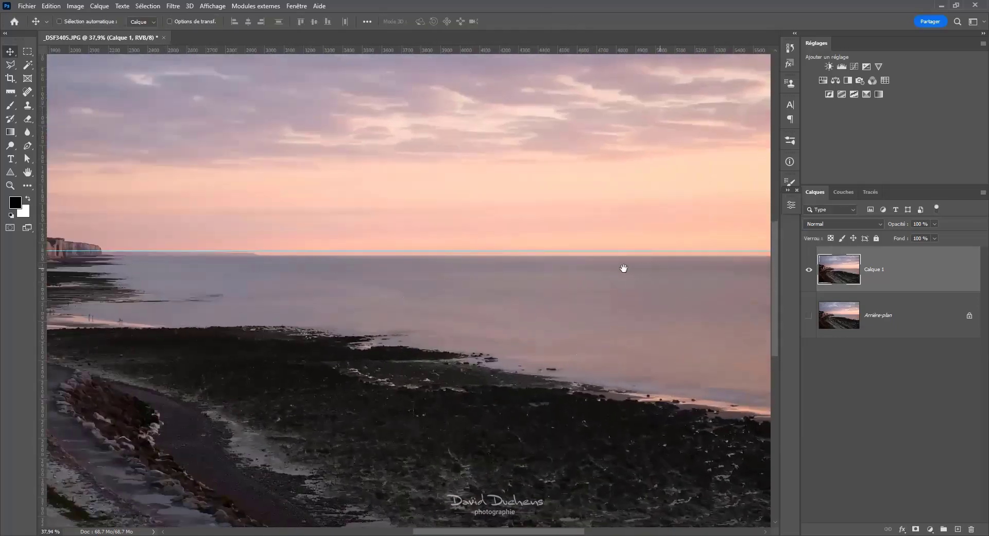
scroll(641, 267, right, 5)
scroll(641, 267, down, 1)
scroll(558, 253, left, 8)
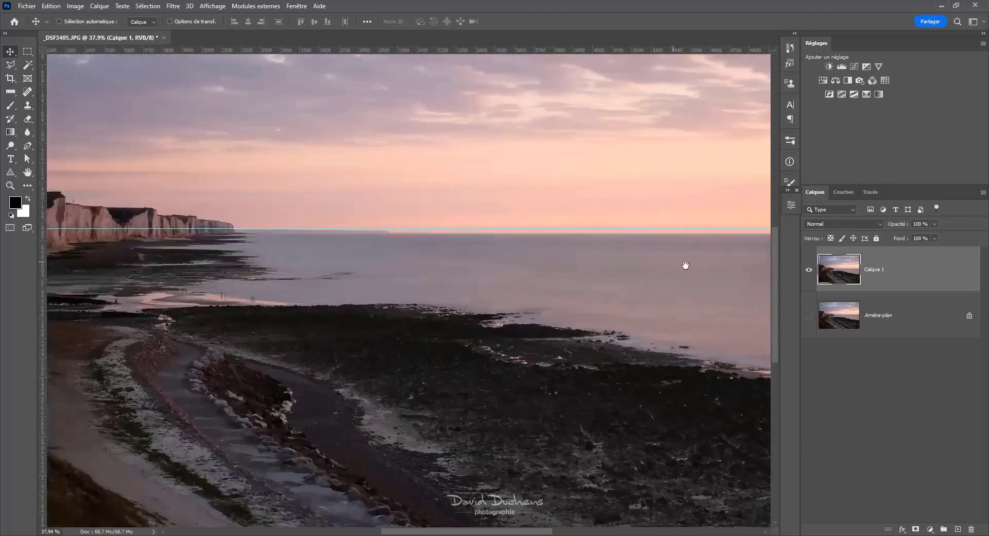
drag(713, 289, 434, 296)
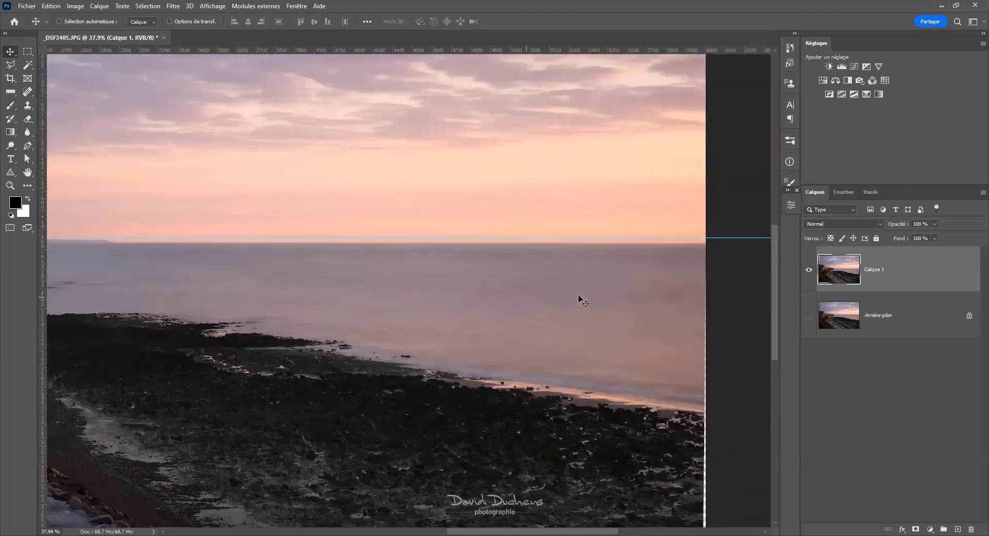
scroll(604, 307, down, 5)
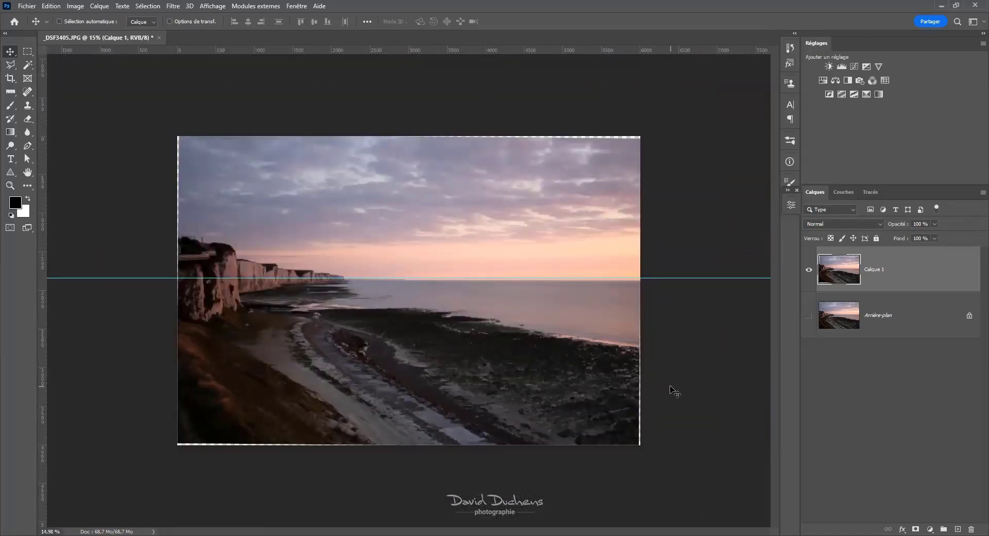
key(ctrl+d)
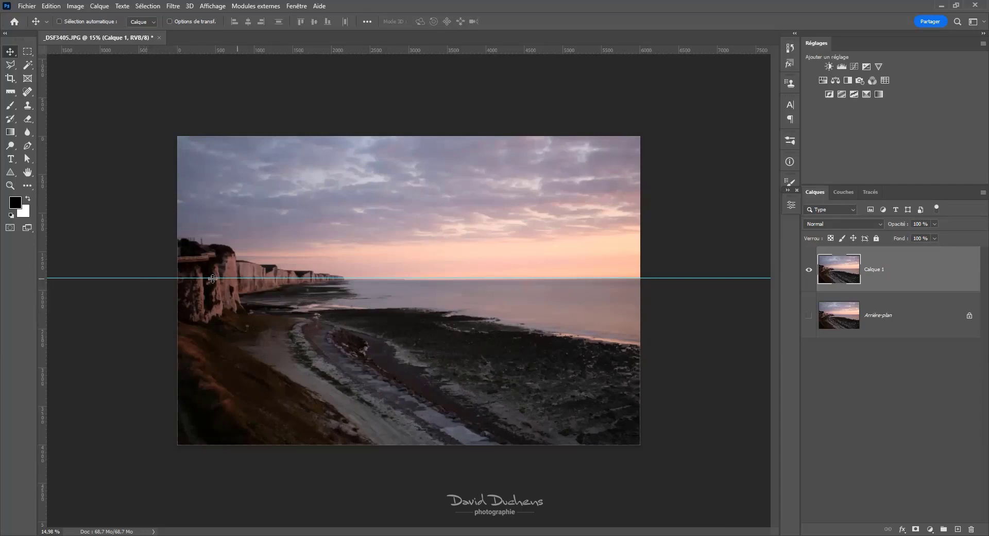
Try the horizontal guide in the sky and a vertical guide near the end of the cliffs, and remove both guides
scroll(125, 289, up, 2)
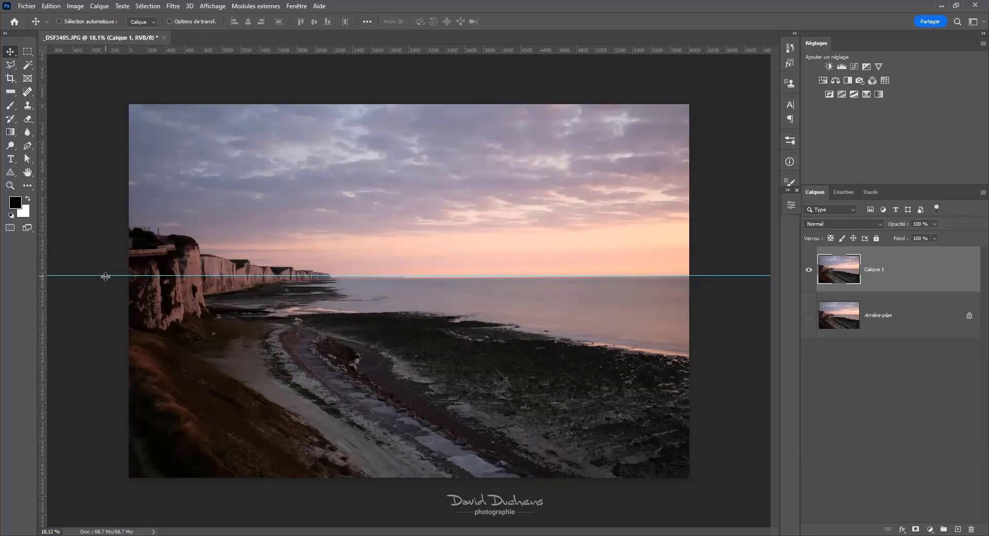
drag(106, 275, 110, 166)
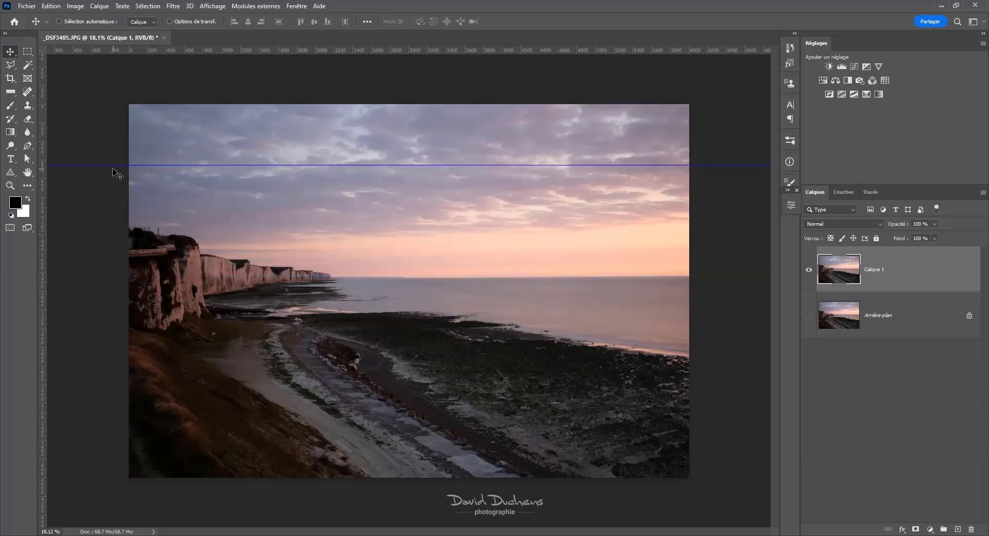
click(402, 170)
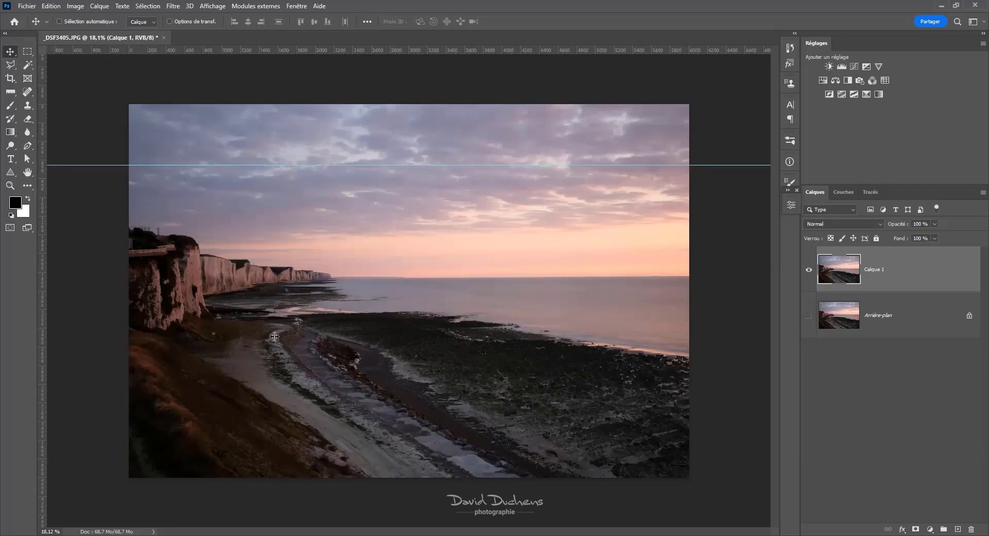
drag(326, 382, 330, 384)
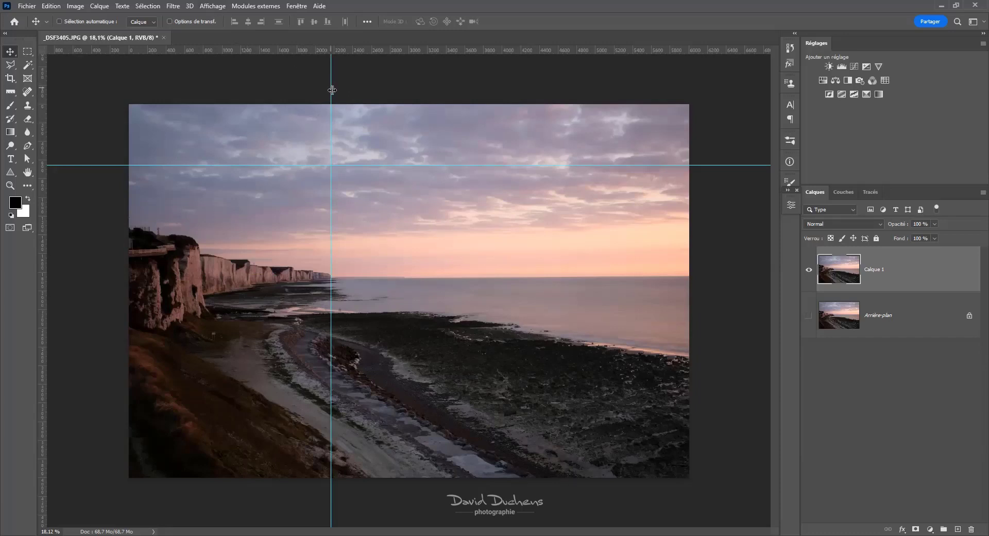
drag(283, 85, 4, 85)
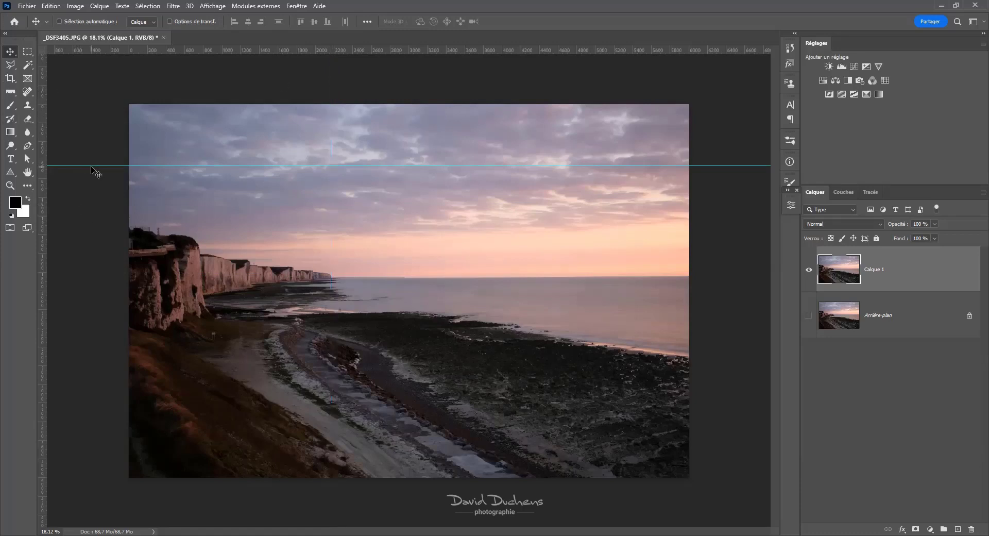
drag(89, 164, 90, 47)
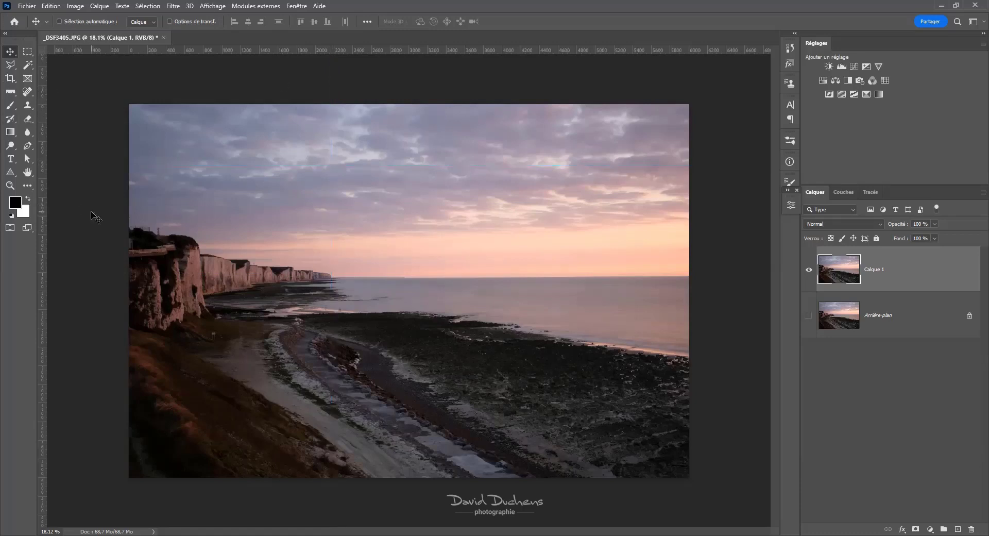
Try defining a new vertical guide at 0 px with the colour Cyan, and cancel it
click(204, 7)
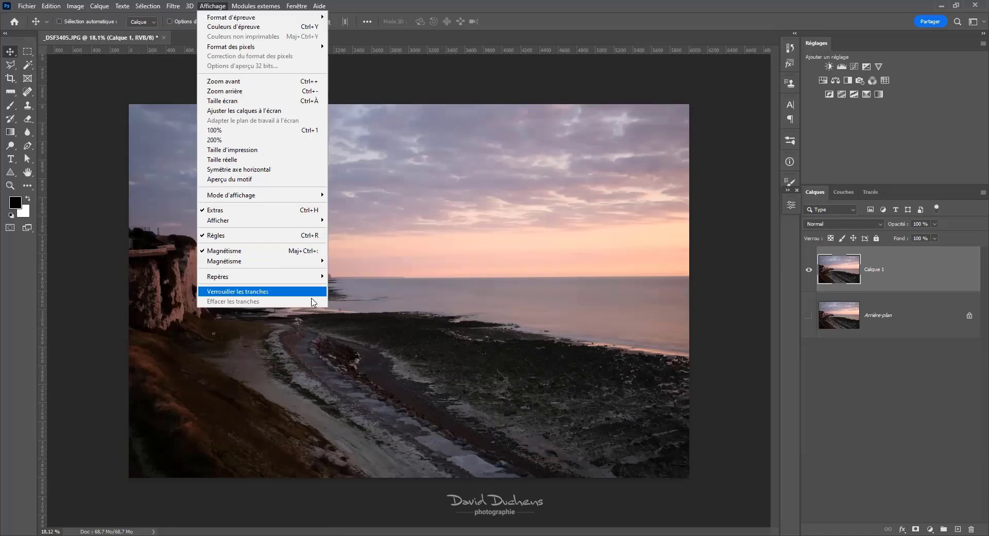
mouse_move(316, 282)
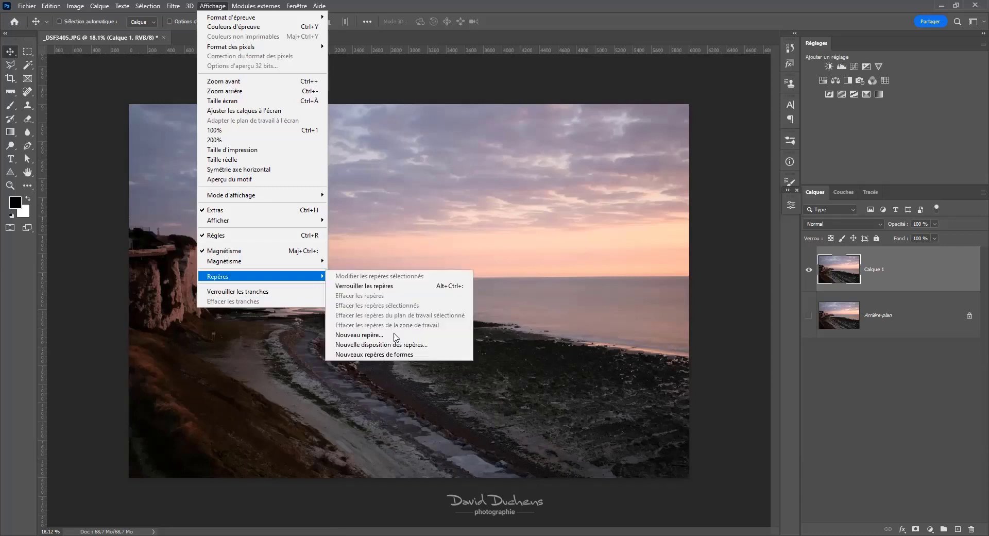
click(397, 335)
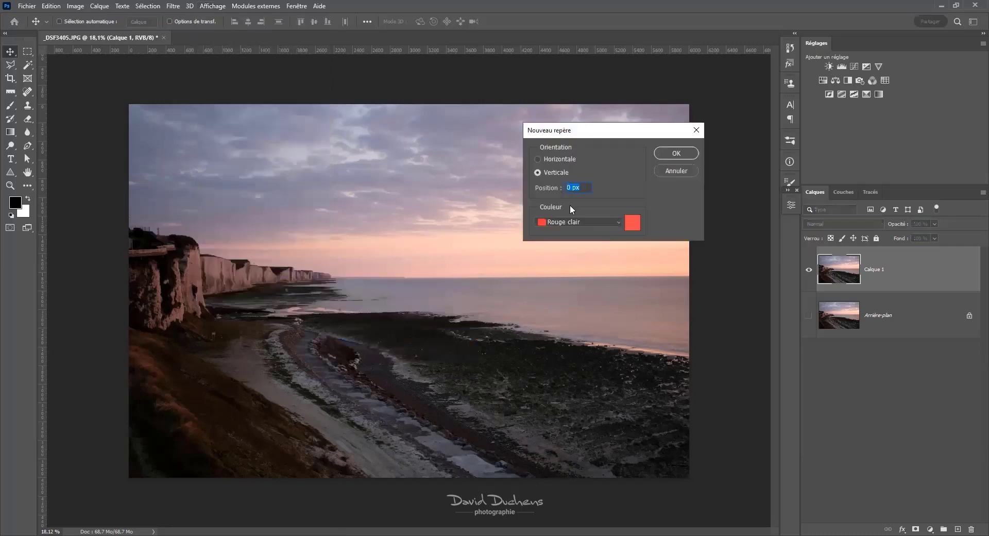
click(617, 225)
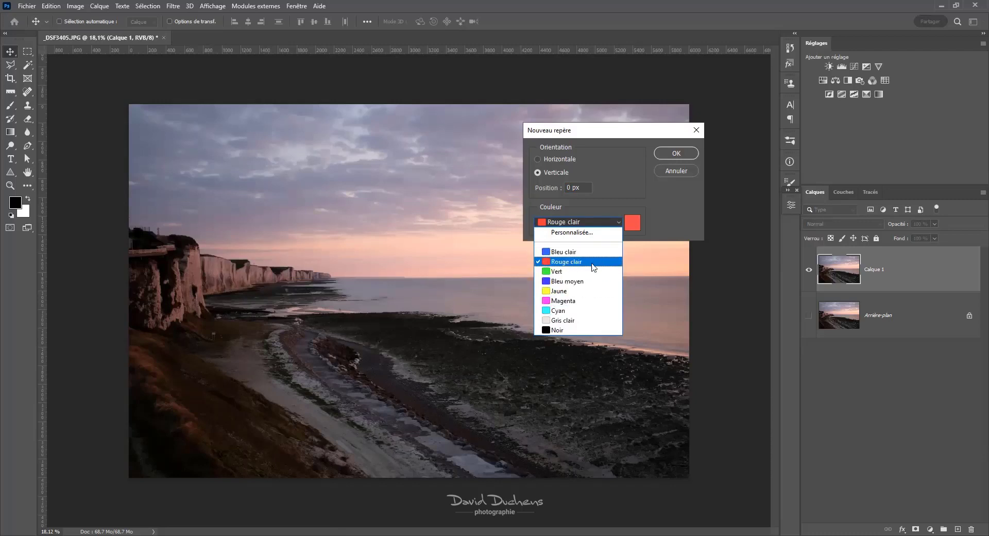
click(602, 313)
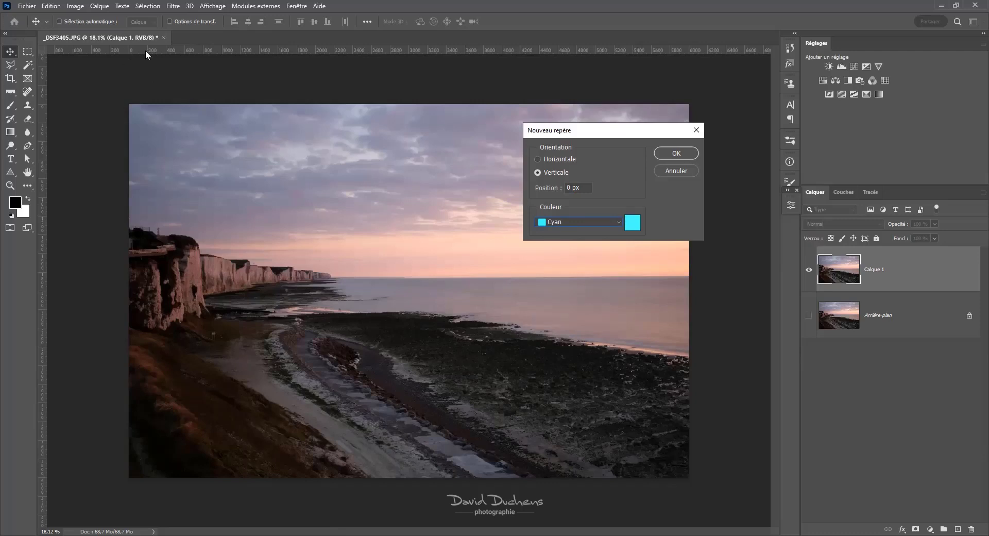
click(686, 168)
Check the photo's width and height in the image size settings without changing them
click(75, 6)
click(96, 81)
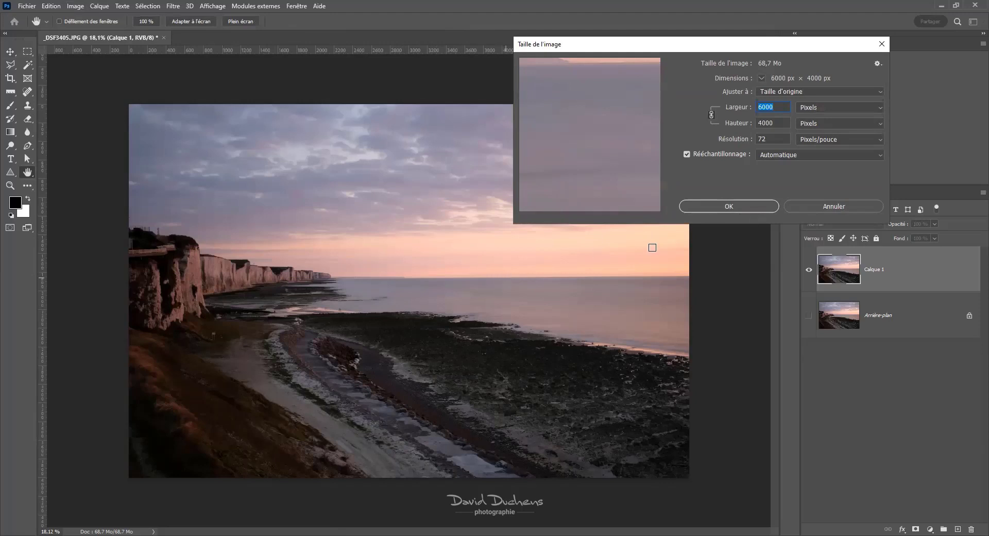
click(824, 207)
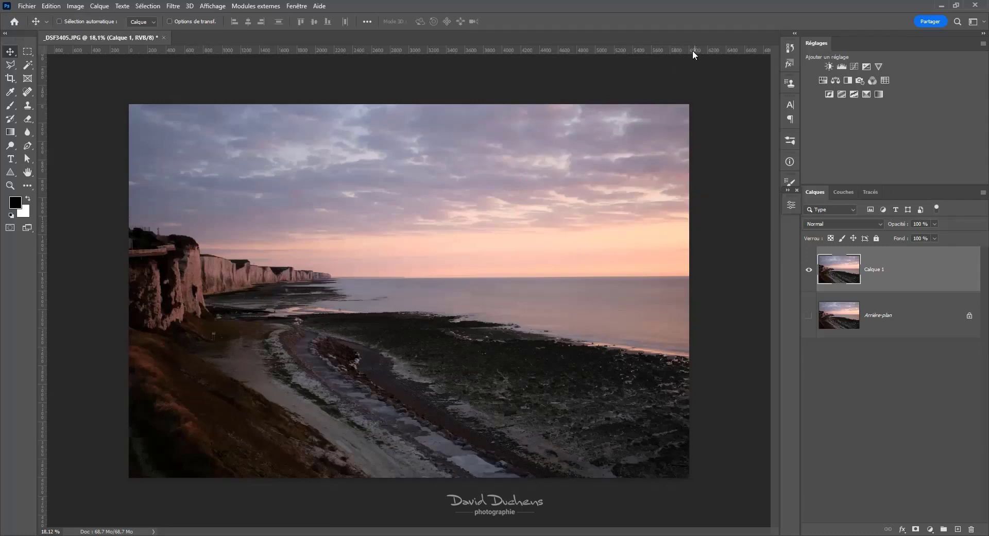
Add a new vertical guide at 50% of the photo's width with the colour Cyan
click(202, 7)
mouse_move(303, 276)
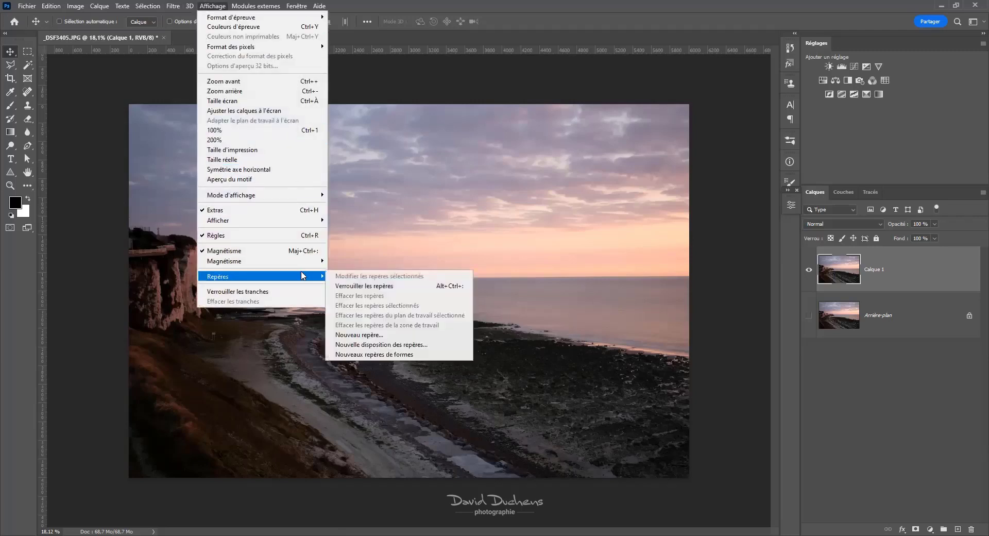
click(369, 335)
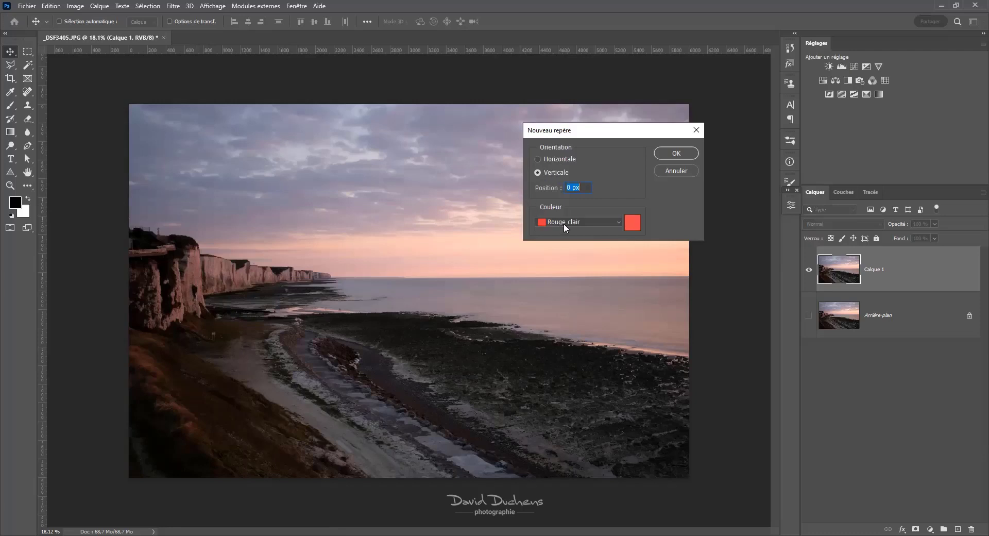
text(50%)
click(618, 222)
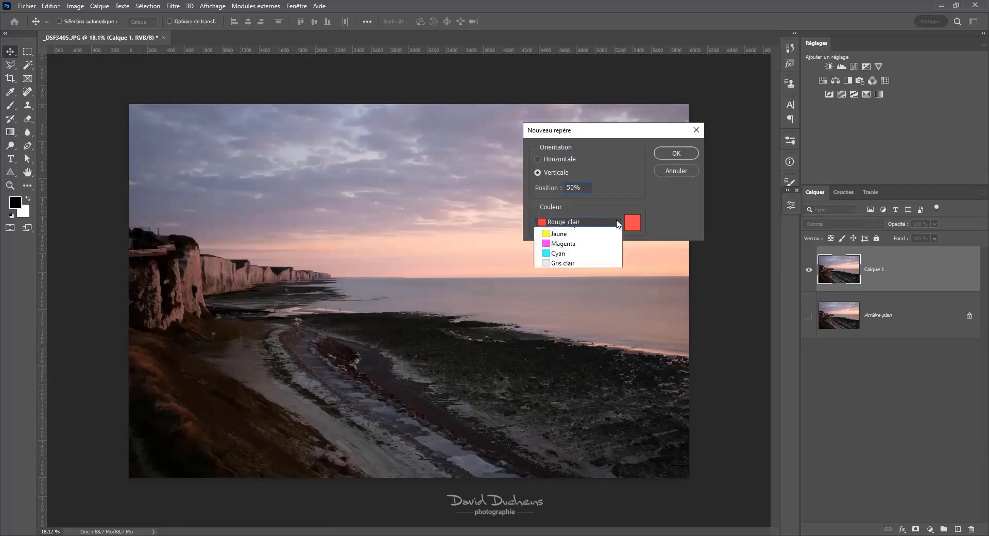
click(606, 311)
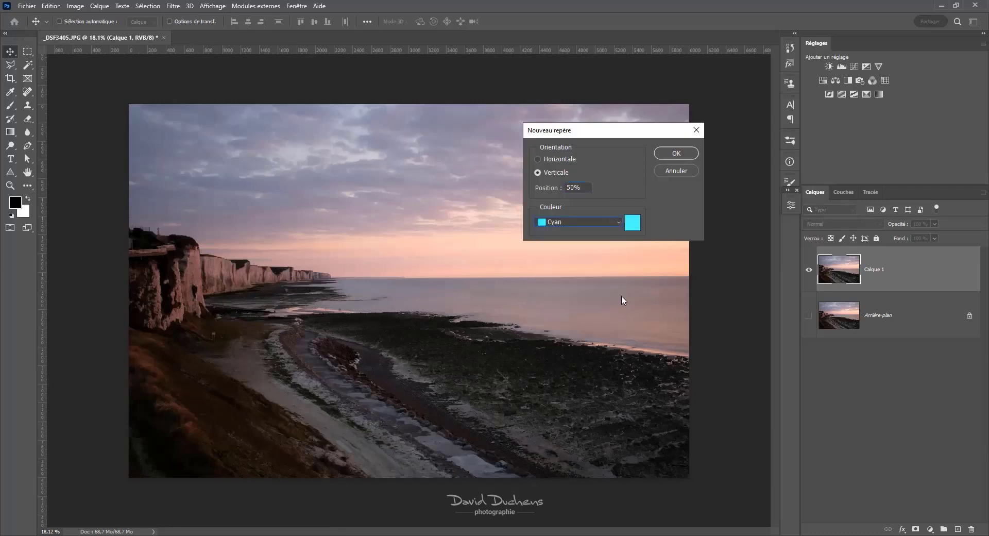
click(668, 153)
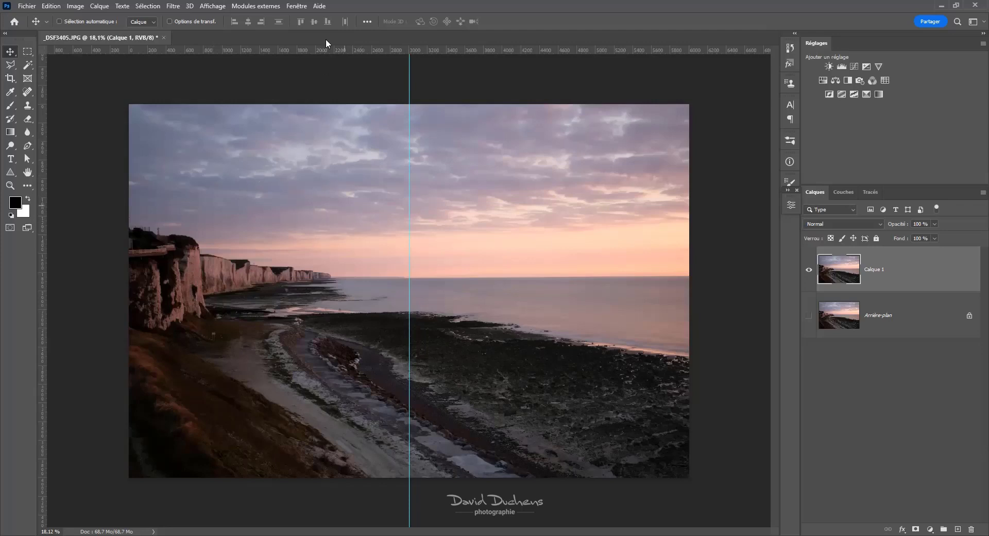
Add a new horizontal guide in Cyan at 50% of the photo's height
click(212, 7)
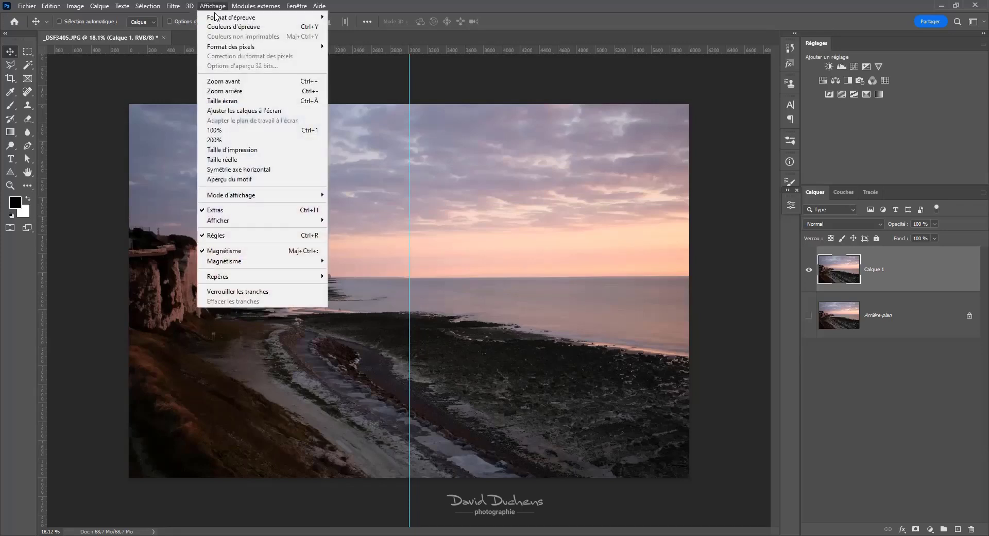
mouse_move(296, 283)
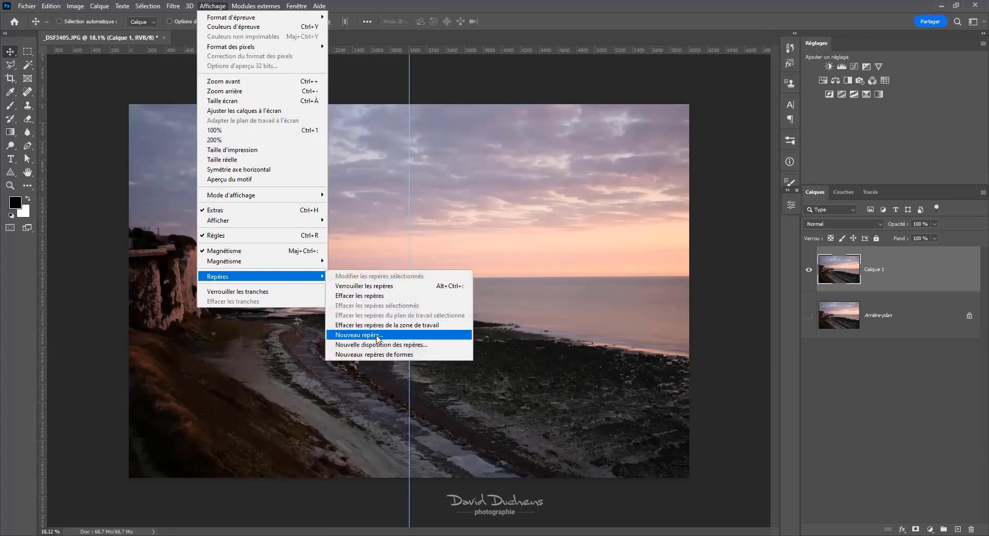
click(377, 335)
text(50)
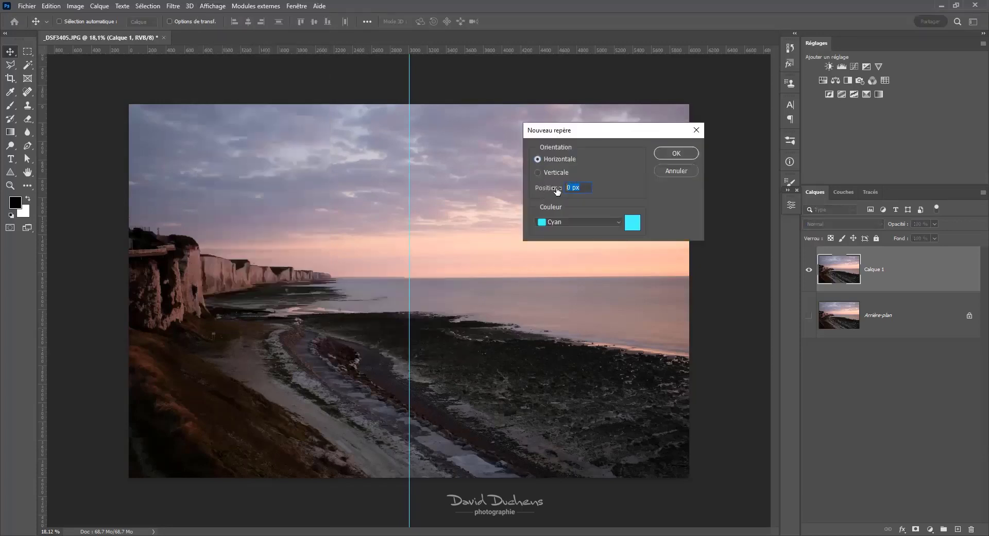
text(%)
key(Return)
scroll(417, 296, up, 1)
scroll(418, 296, up, 1)
scroll(428, 304, down, 3)
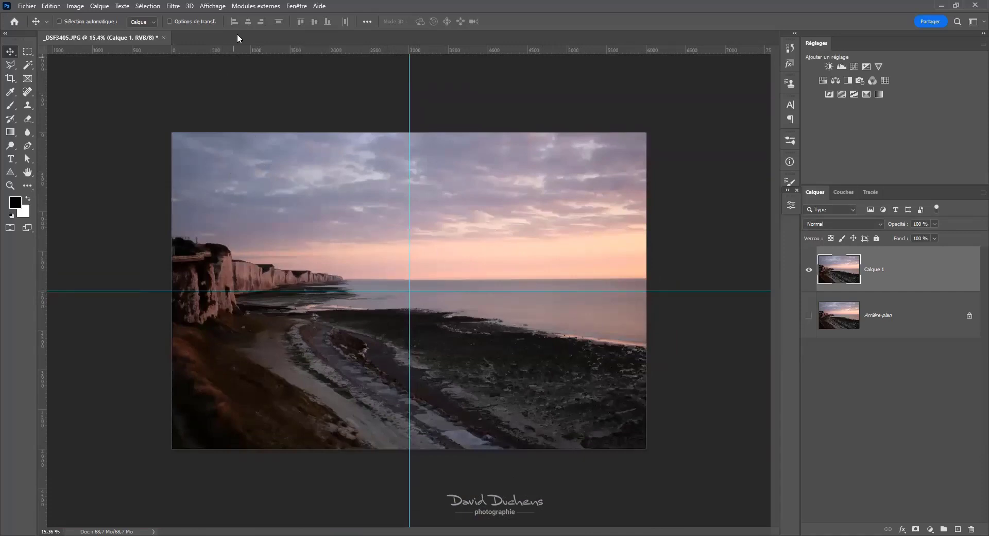
Clear all guides from the photo and undo the clearing
click(224, 6)
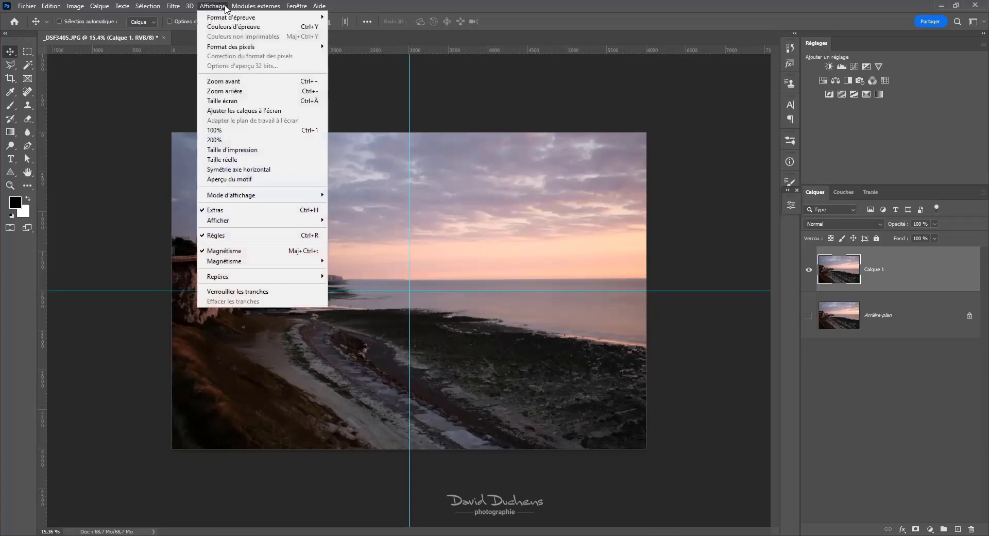
click(486, 115)
click(212, 6)
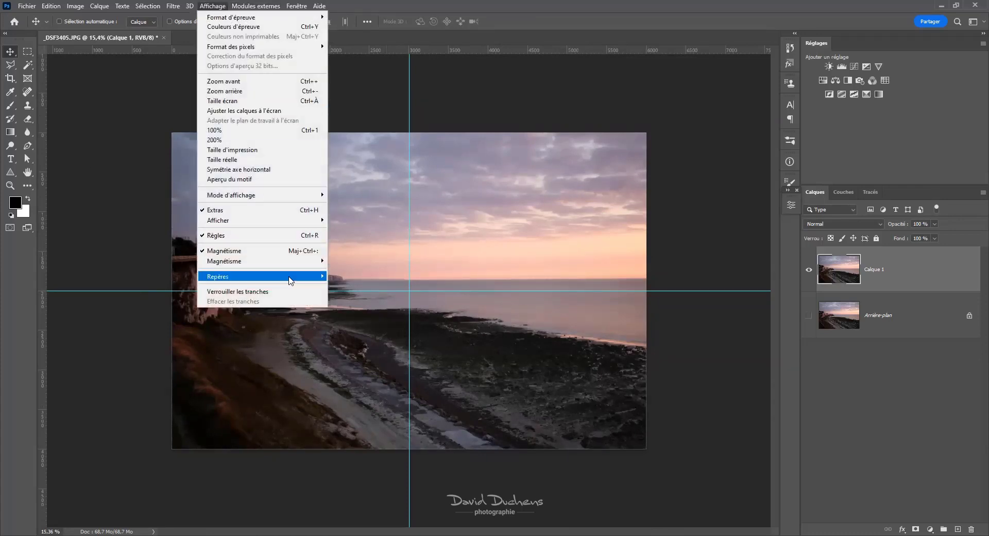
mouse_move(292, 281)
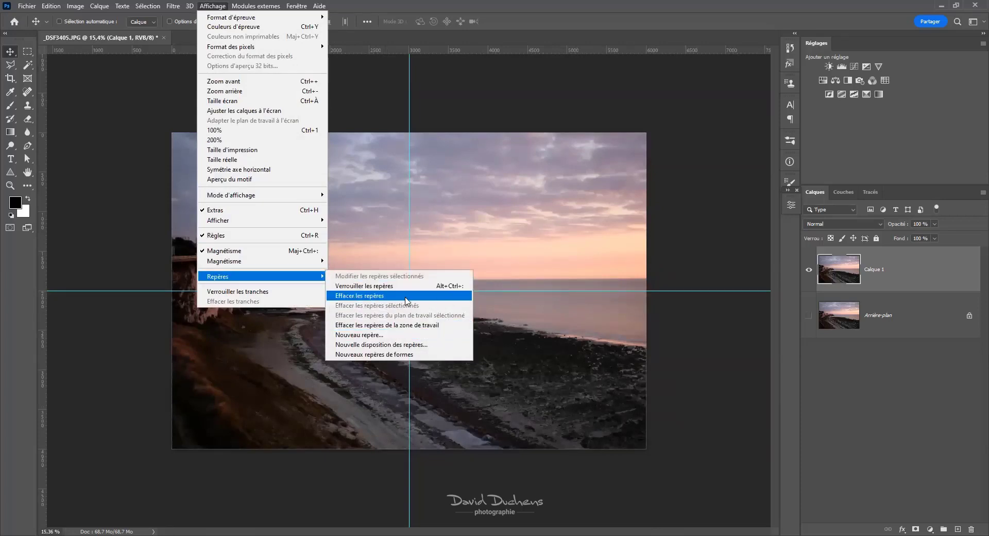
click(441, 297)
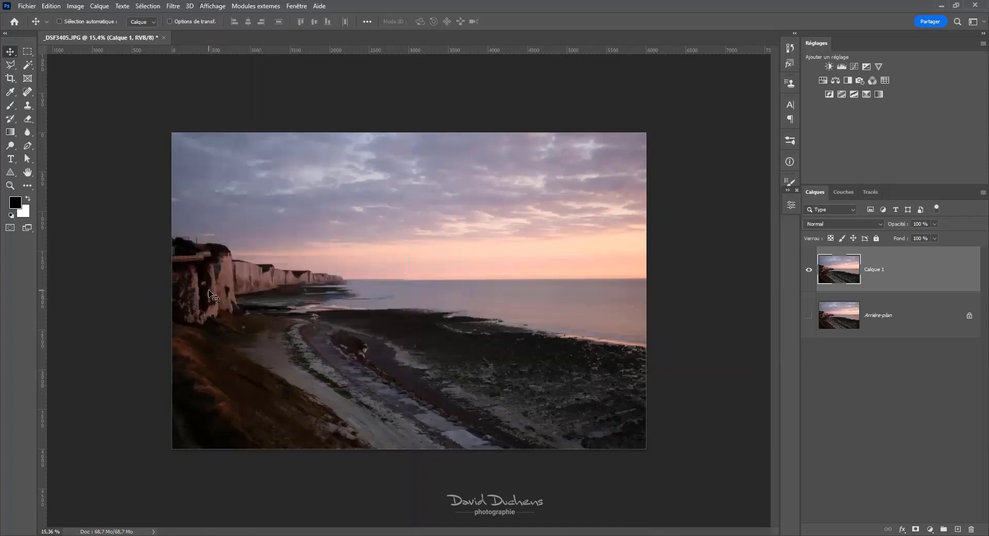
key(ctrl+z)
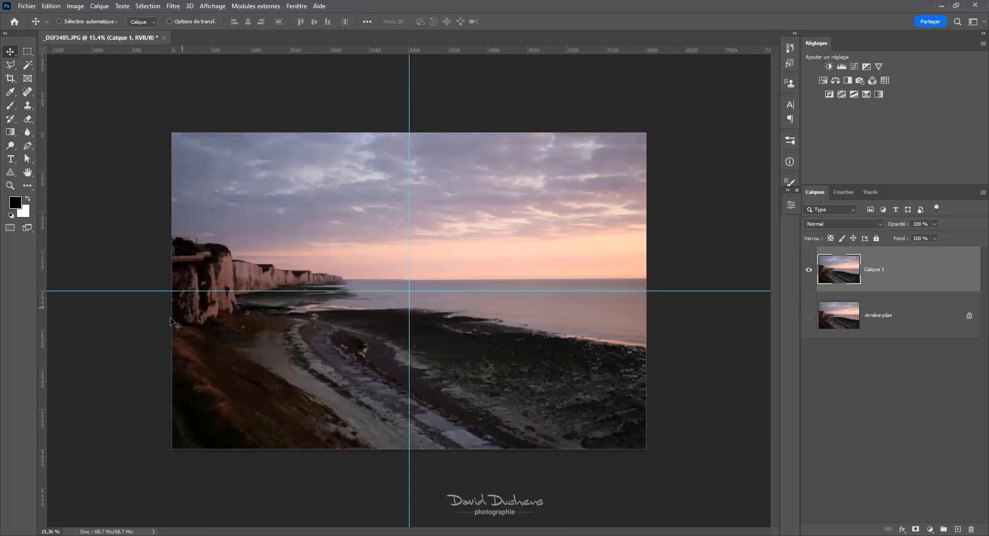
Hide and show the two centre guides, and clear all guides from the photo
key(ctrl+plus)
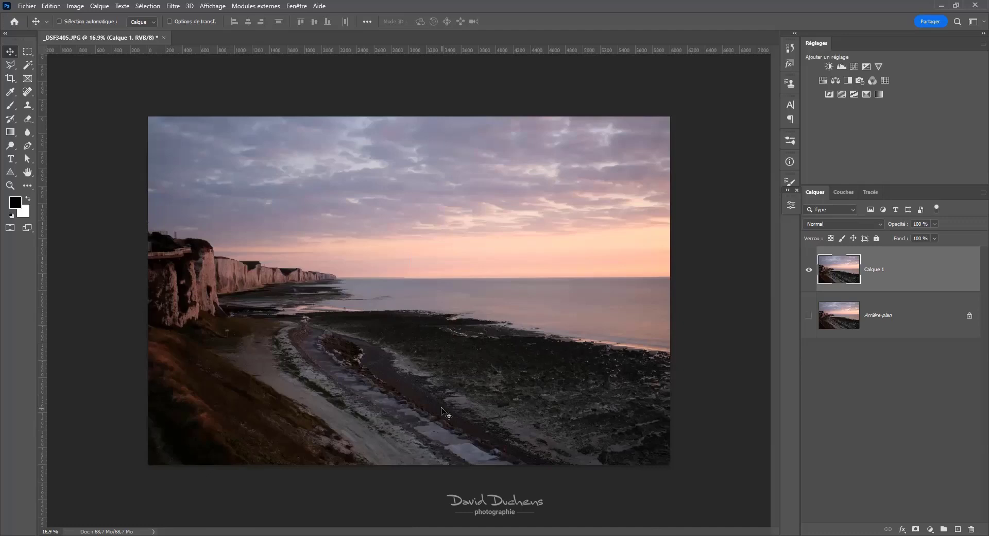
key(ctrl+semicolon)
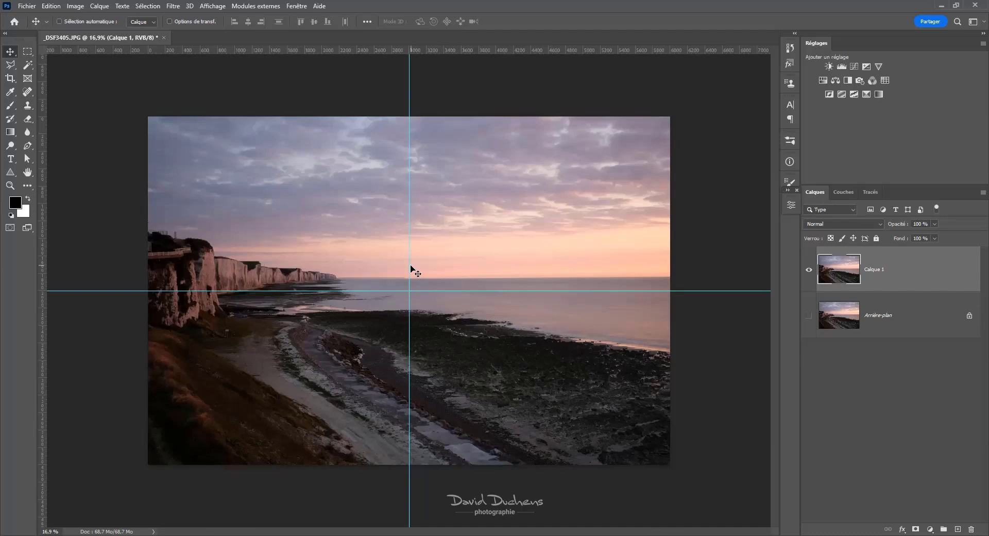
click(204, 7)
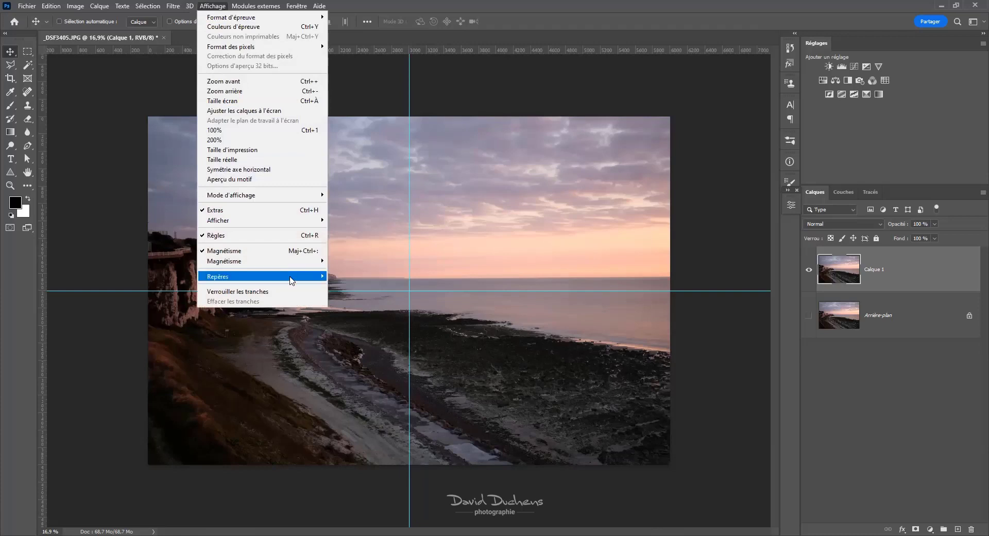
mouse_move(221, 276)
click(362, 301)
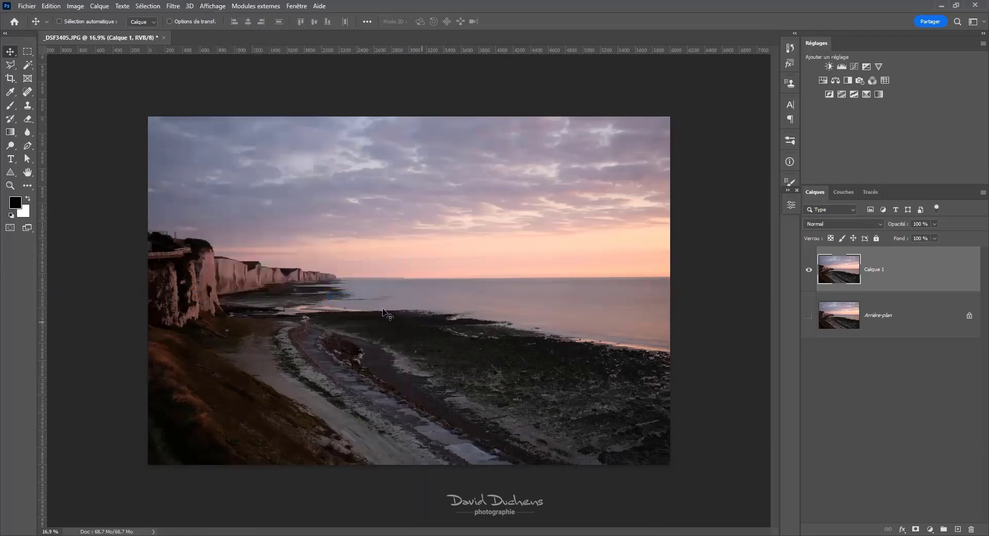
Try a rectangular selection around the photo's centre with an overlapping rectangle subtracted from its corner, and deselect it
click(27, 51)
drag(302, 212, 501, 347)
click(500, 348)
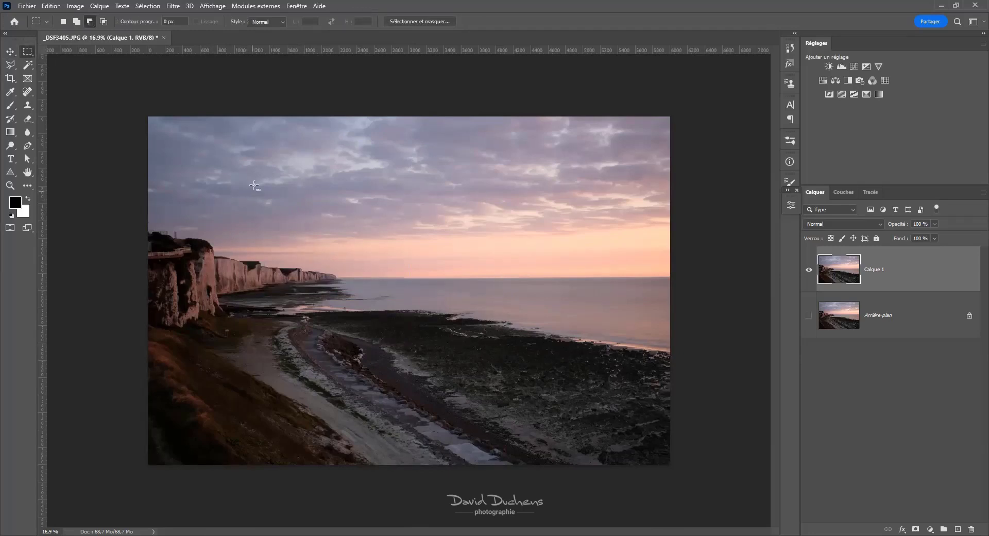
drag(254, 184, 414, 305)
click(149, 6)
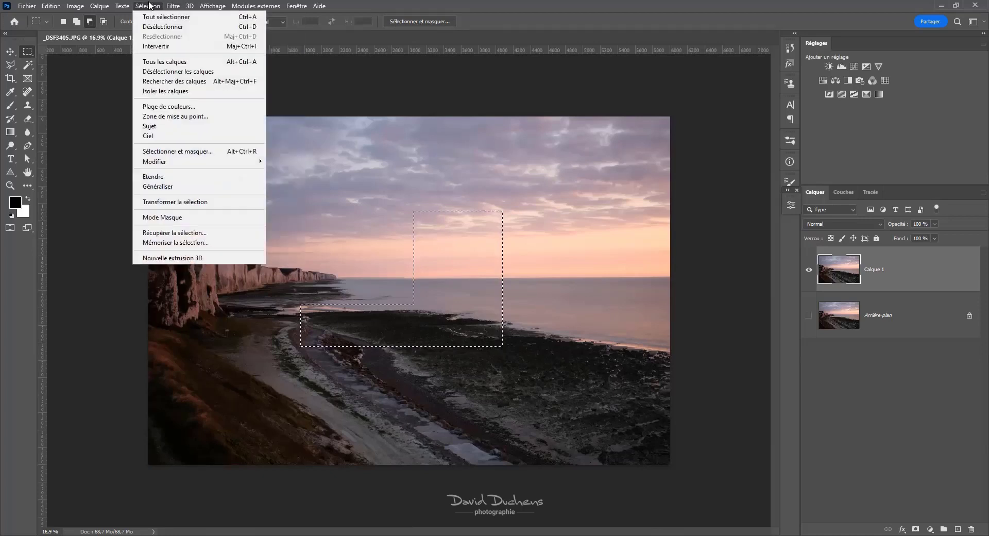
click(158, 22)
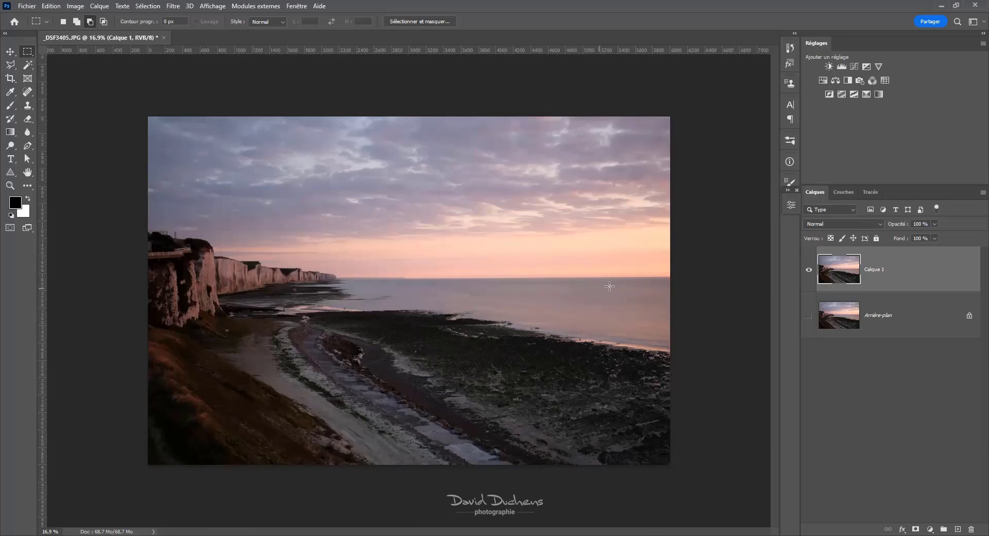
Switch to the Ruler tool and draw a nearly horizontal trial line about 2054 px long across the sky
click(11, 93)
right_click(11, 95)
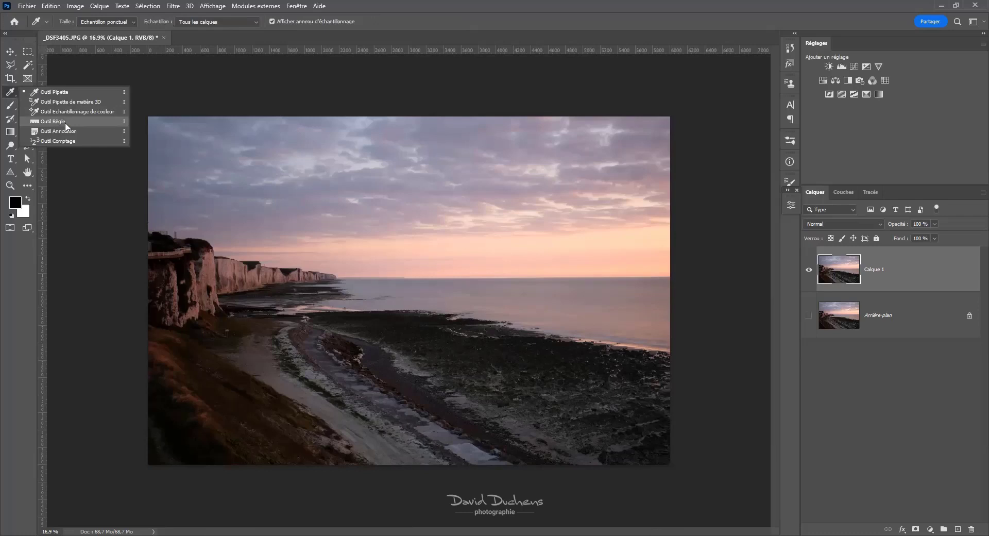
click(53, 121)
drag(358, 190, 537, 191)
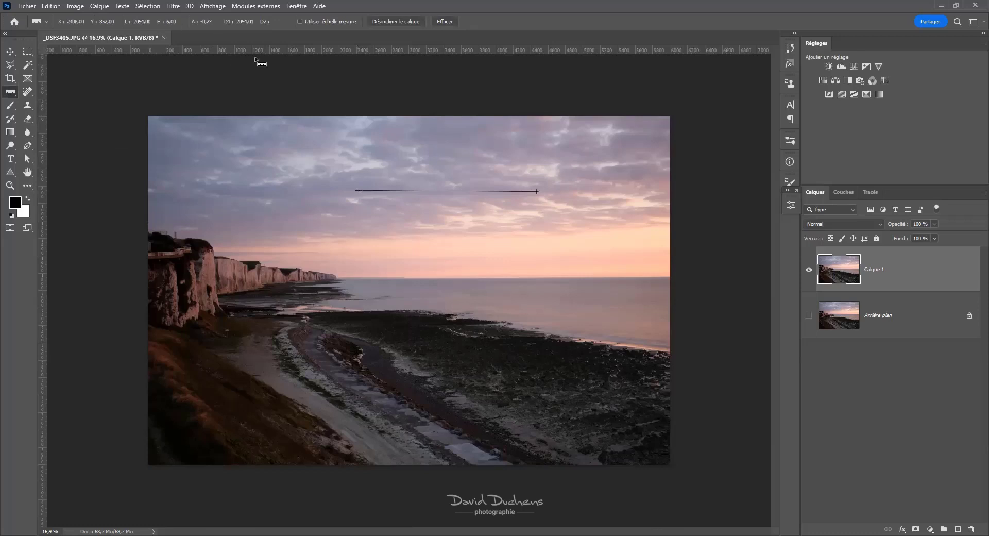
Try selecting, deselecting and reselecting the whole photo with a brief switch to the Crop tool, and deselect it
key(ctrl+a)
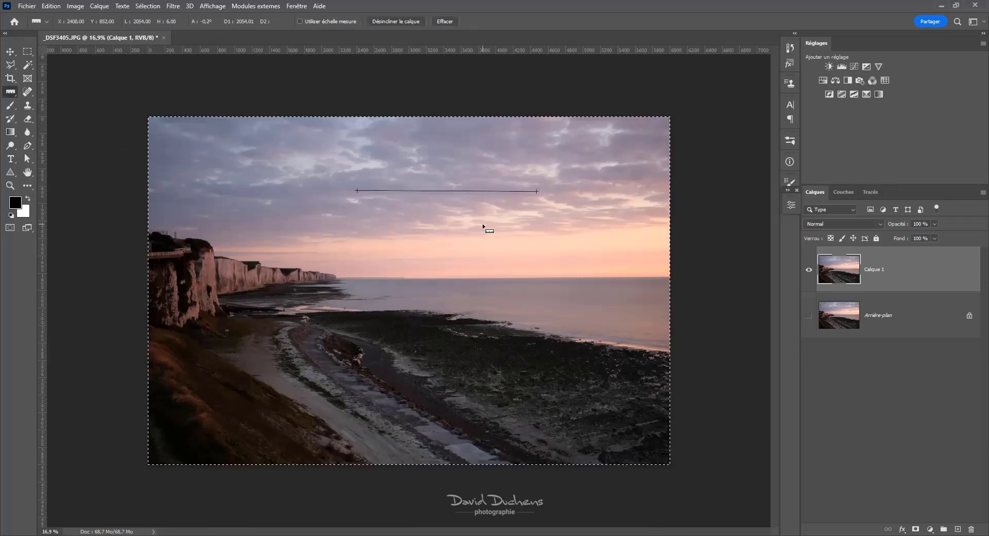
key(ctrl+d)
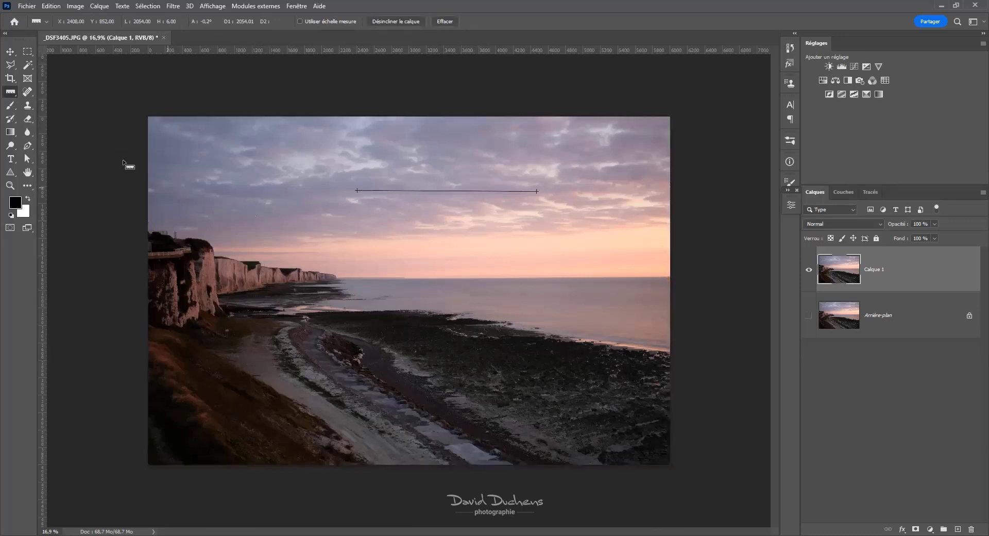
click(10, 64)
click(12, 79)
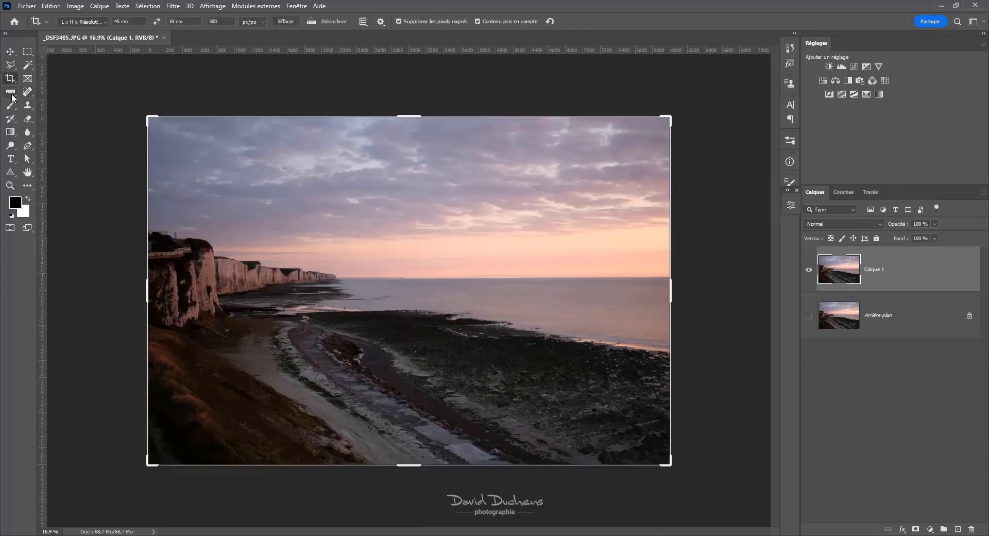
click(10, 92)
key(ctrl+shift+d)
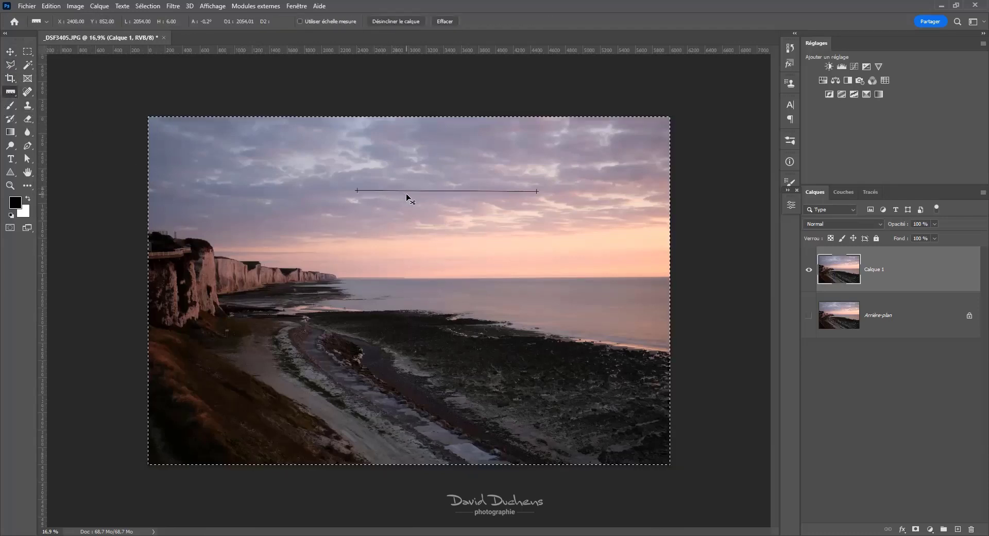
key(ctrl+d)
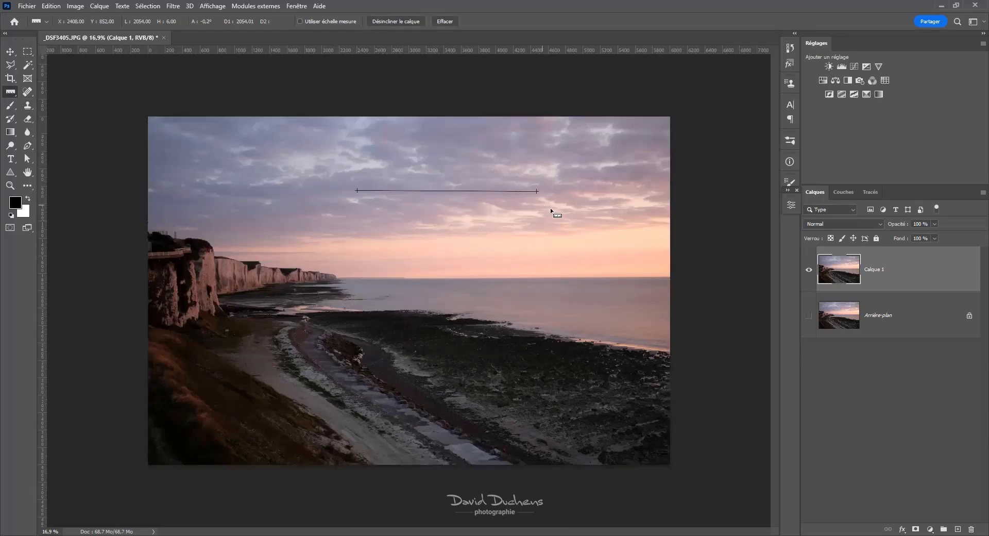
Draw a ruler line about 3016 px long along the horizon from the photo's right edge to the distant headland, and straighten the layer to it
scroll(751, 216, up, 10)
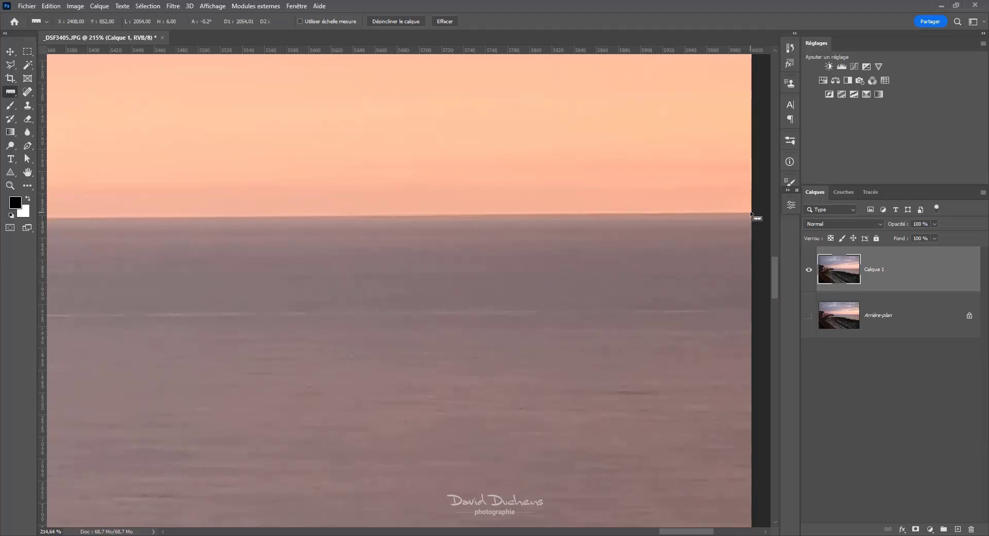
drag(751, 213, 260, 238)
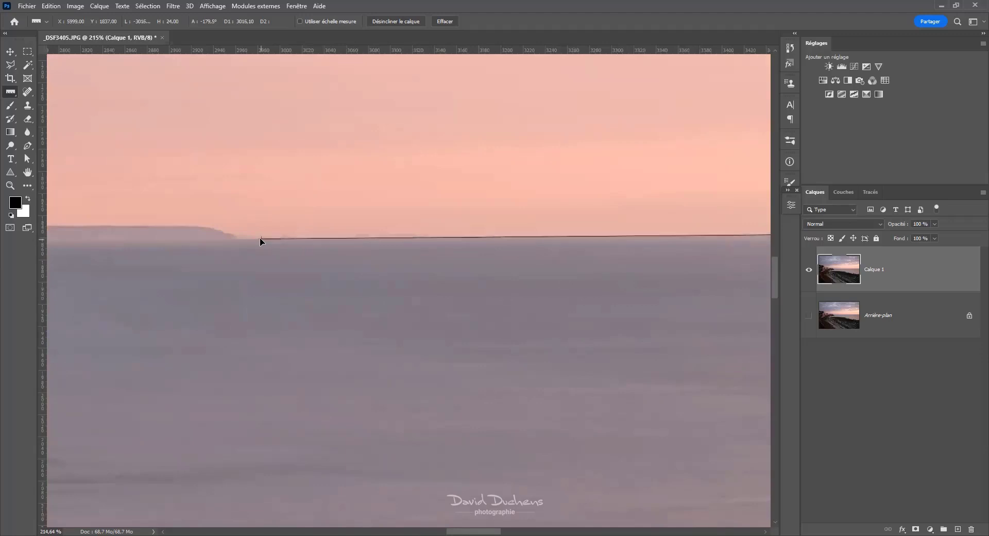
scroll(260, 301, down, 5)
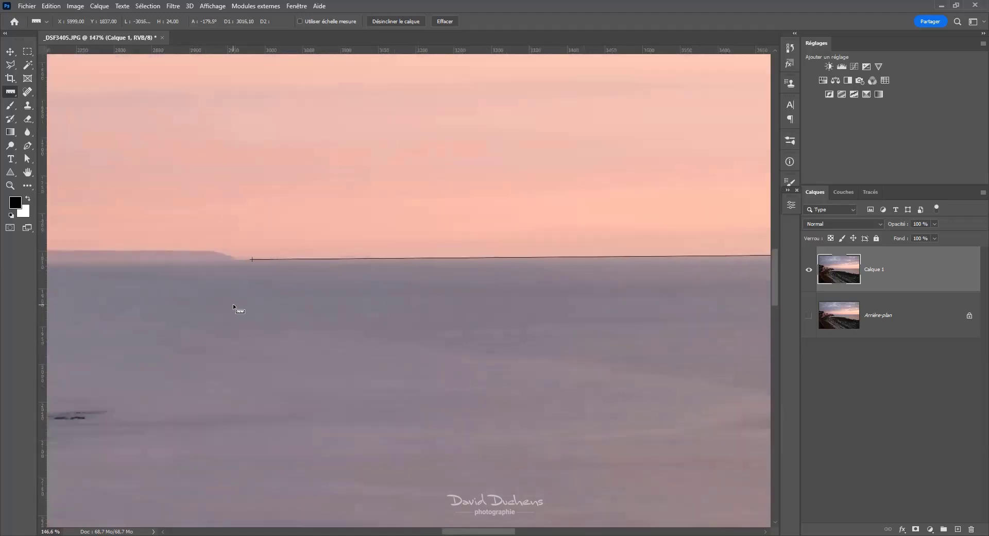
scroll(229, 304, down, 1)
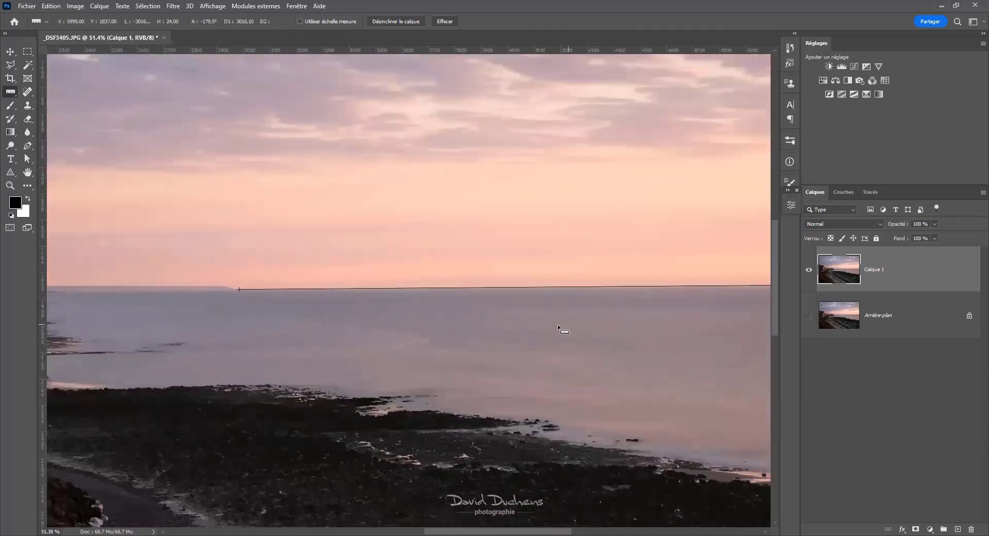
scroll(552, 326, down, 8)
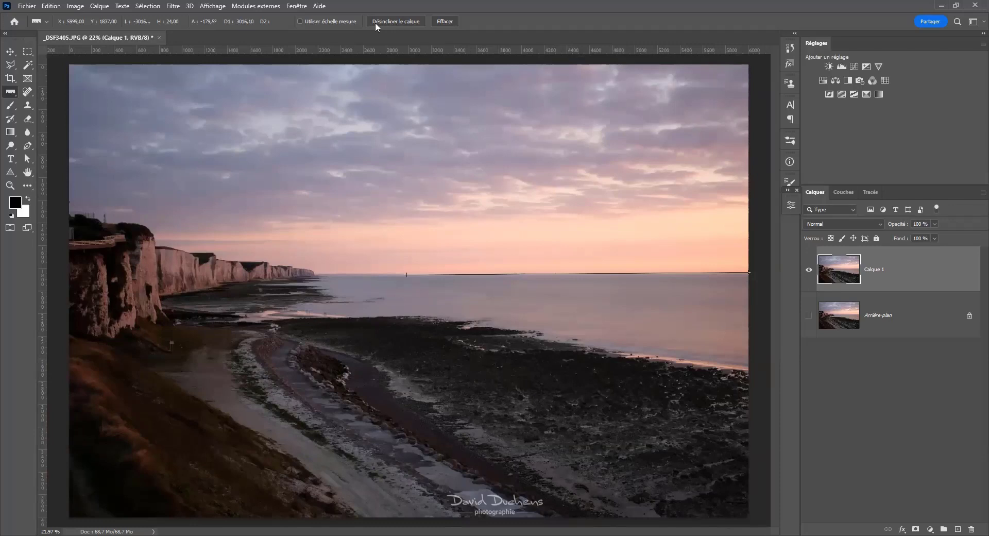
click(404, 22)
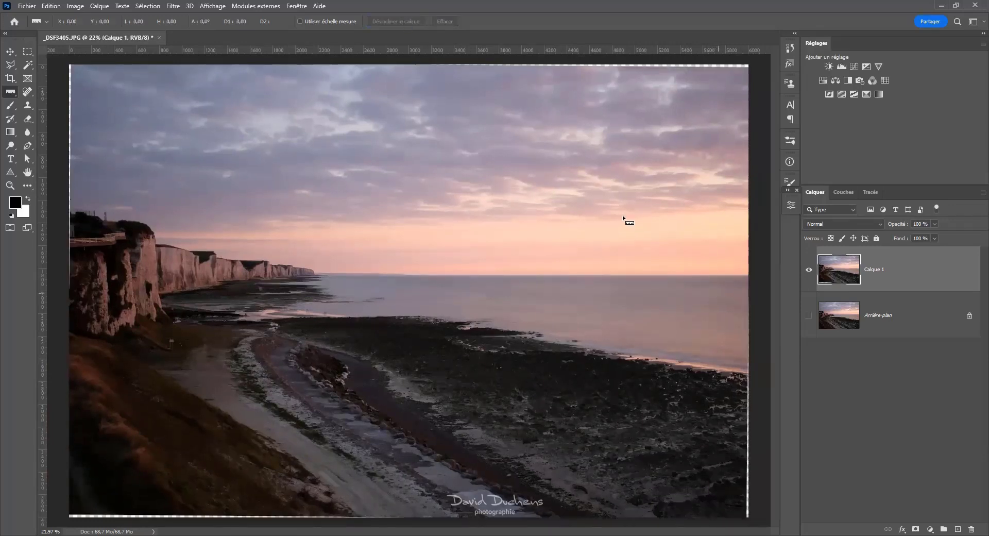
scroll(652, 231, down, 1)
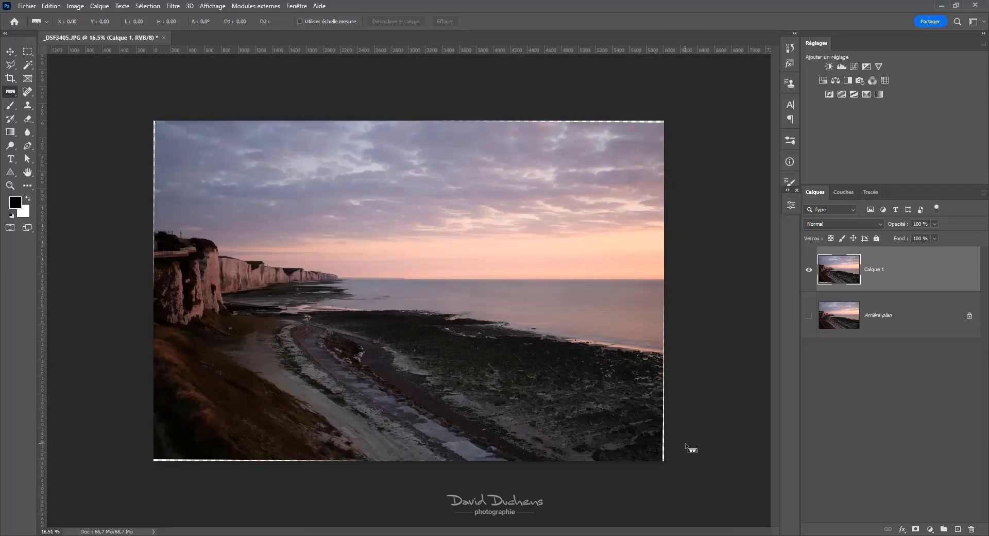
Place a horizontal guide along the sea horizon and check the straightened layer against it across the photo
key(ctrl+plus)
scroll(677, 314, up, 5)
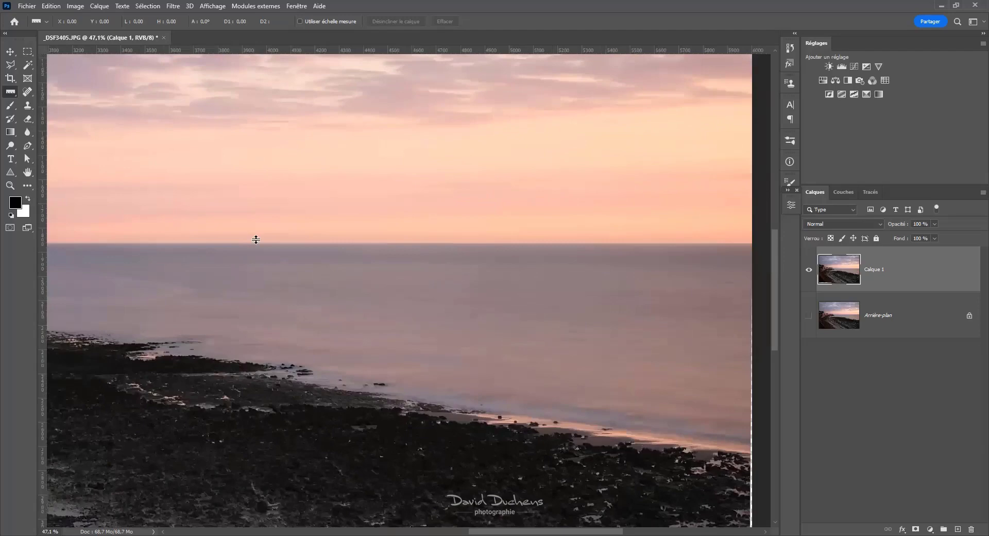
drag(181, 281, 388, 277)
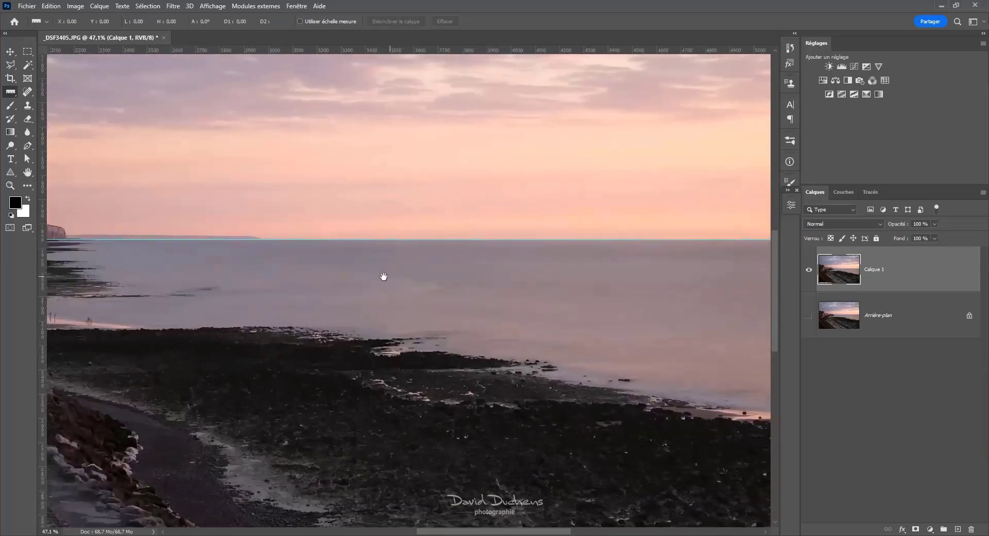
scroll(330, 297, down, 5)
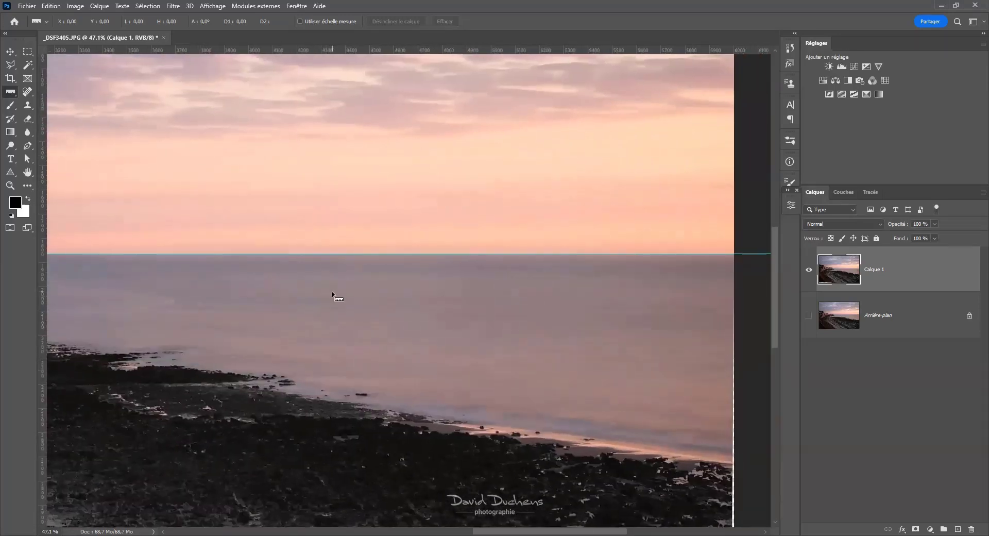
scroll(333, 295, down, 1)
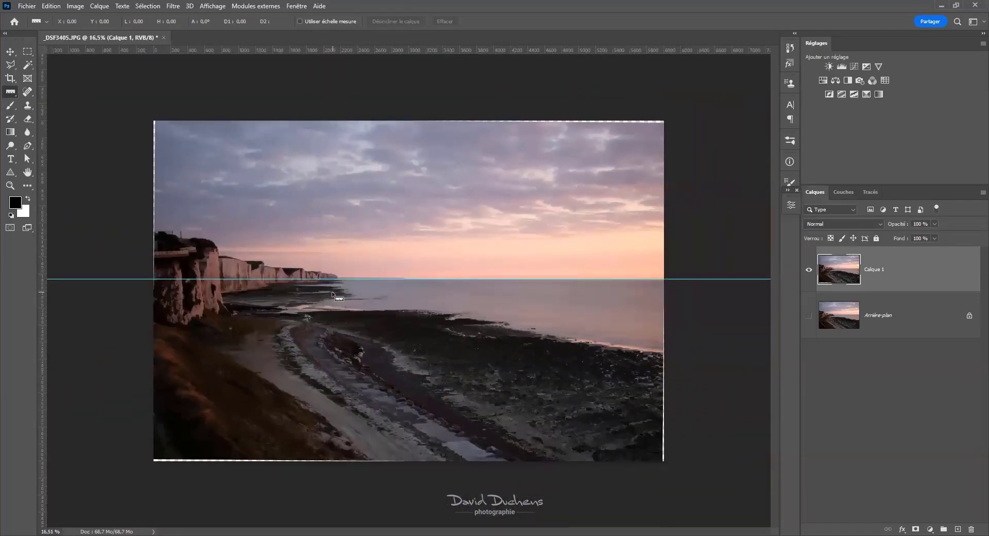
Show the background layer and toggle Calque 1's visibility to compare the original with the straightened photo
click(808, 316)
click(809, 269)
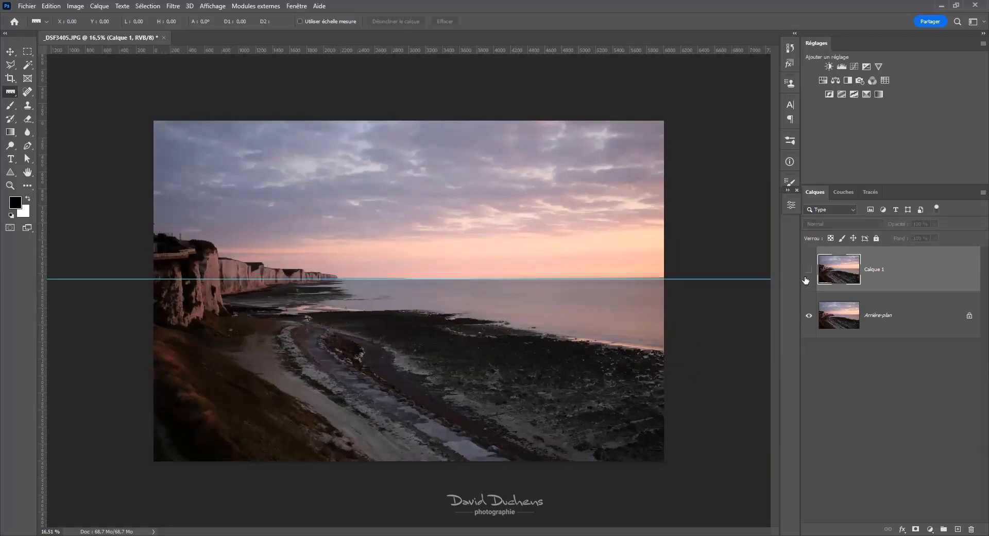
click(807, 276)
click(807, 276)
click(807, 276)
click(806, 273)
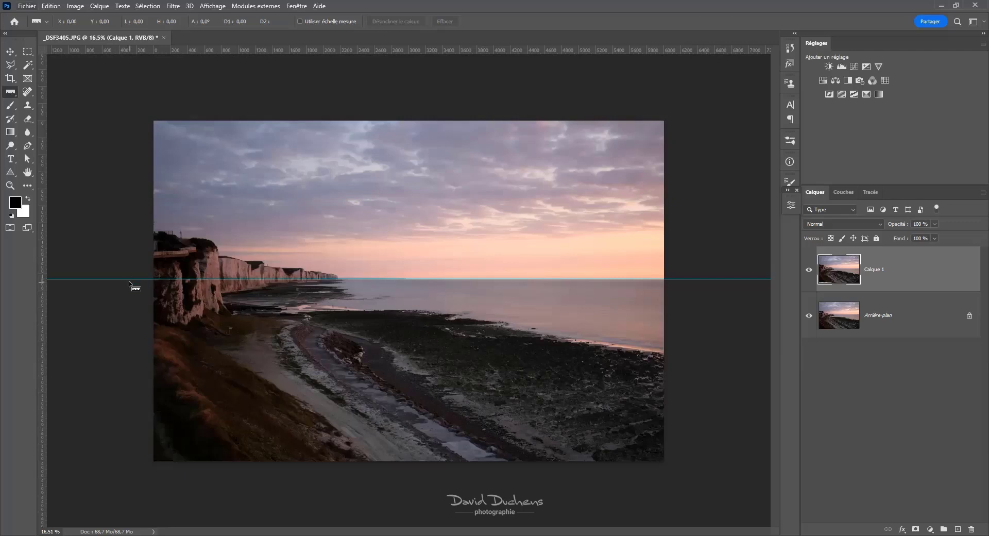
Switch to the Move tool and remove the horizontal guide from the horizon
key(v)
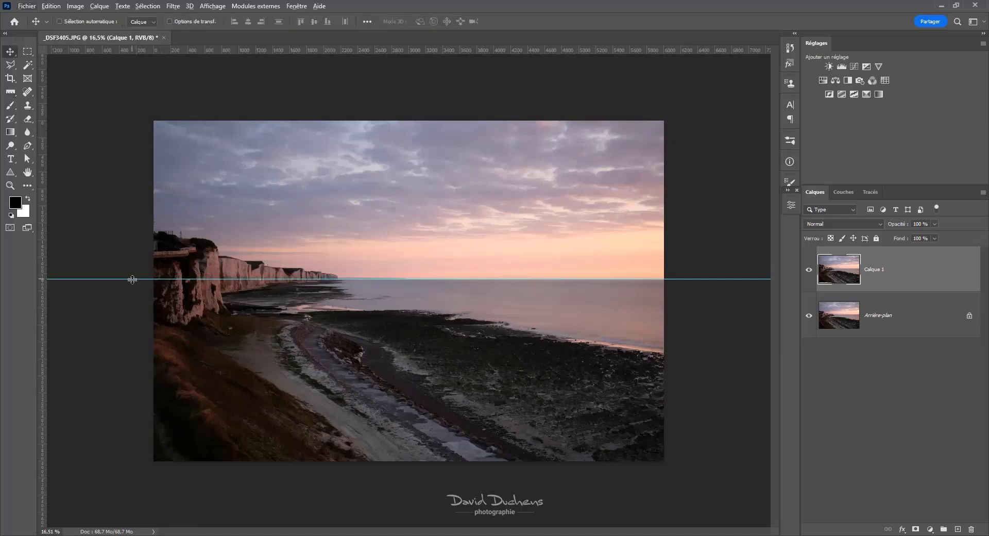
key(ctrl+semicolon)
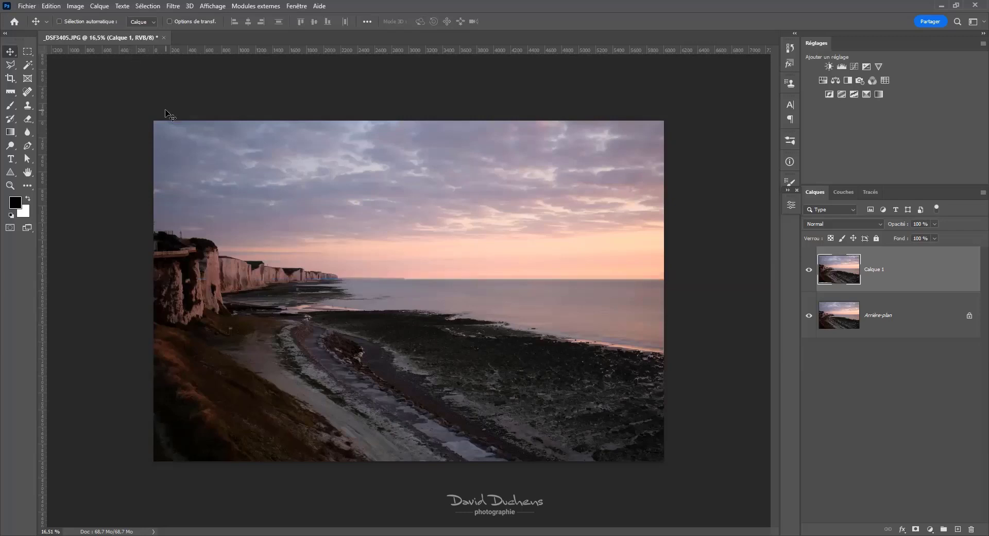
Draw a rectangular selection over the sky from the photo's right edge, with its lower side on the horizon, and examine the alignment
scroll(508, 237, up, 5)
drag(541, 247, 441, 327)
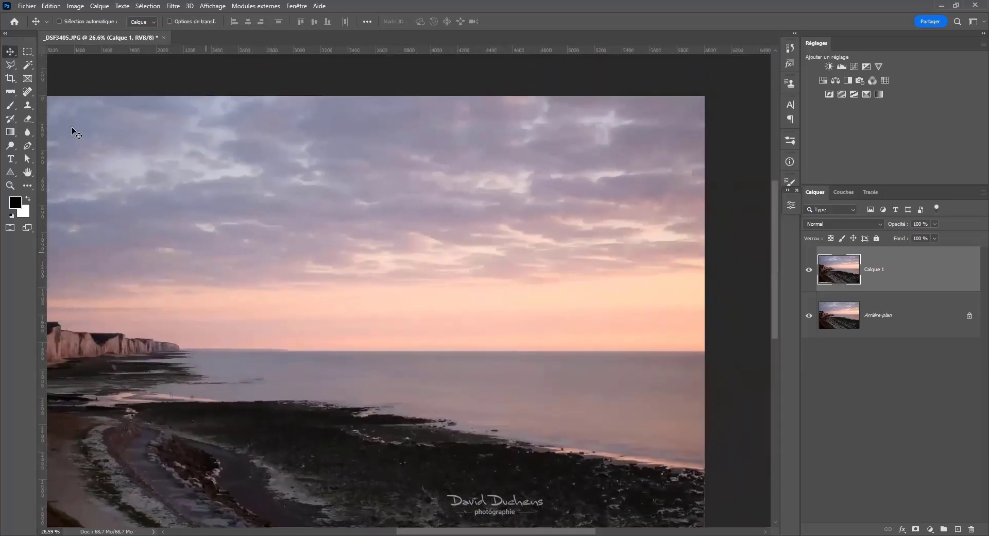
click(28, 52)
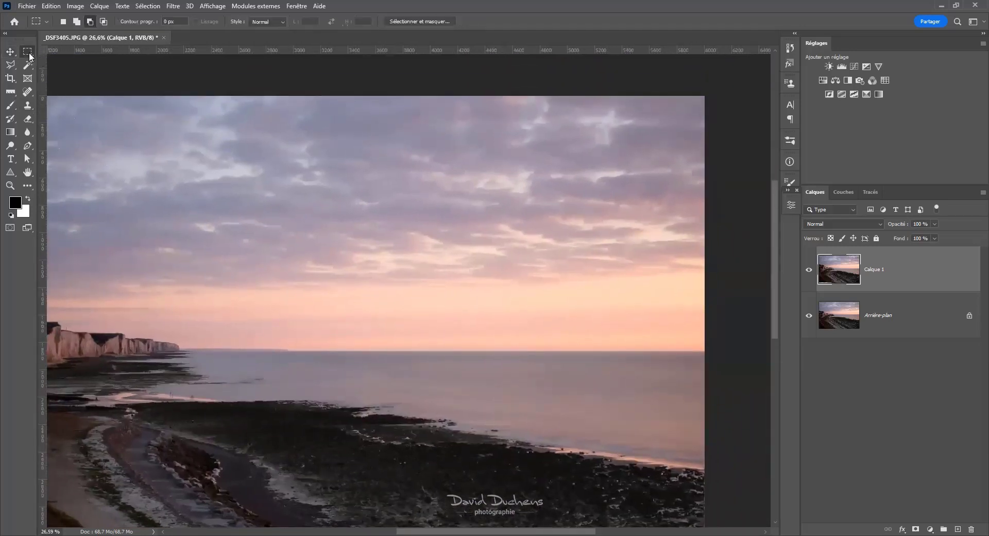
right_click(30, 54)
click(60, 56)
drag(732, 351, 269, 90)
scroll(713, 393, up, 3)
scroll(615, 398, up, 4)
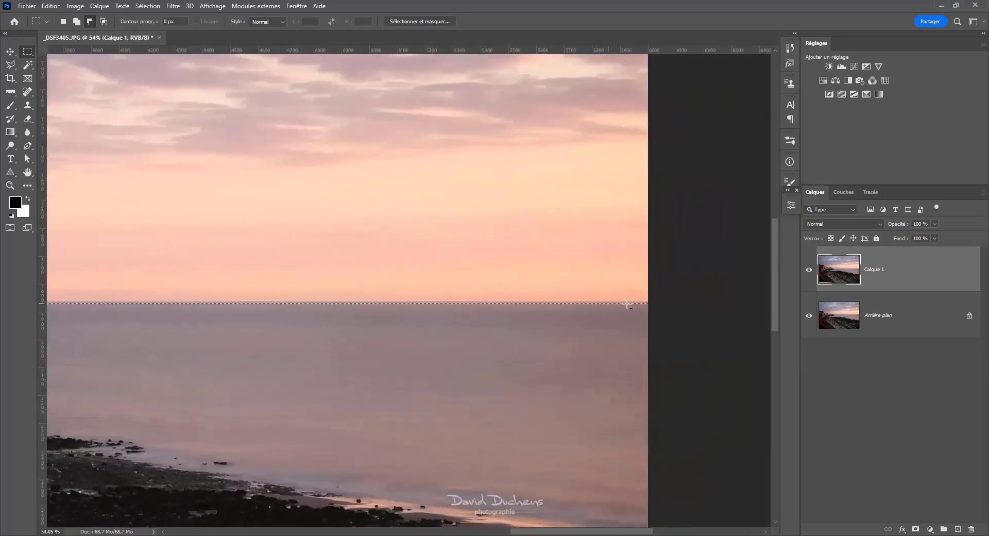
scroll(469, 338, left, 10)
scroll(591, 322, down, 1)
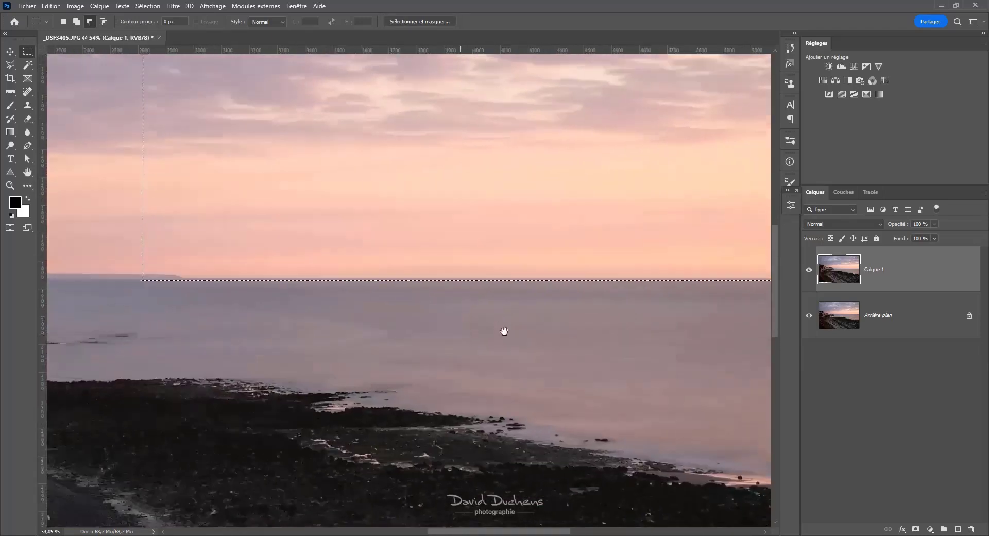
scroll(598, 311, right, 2)
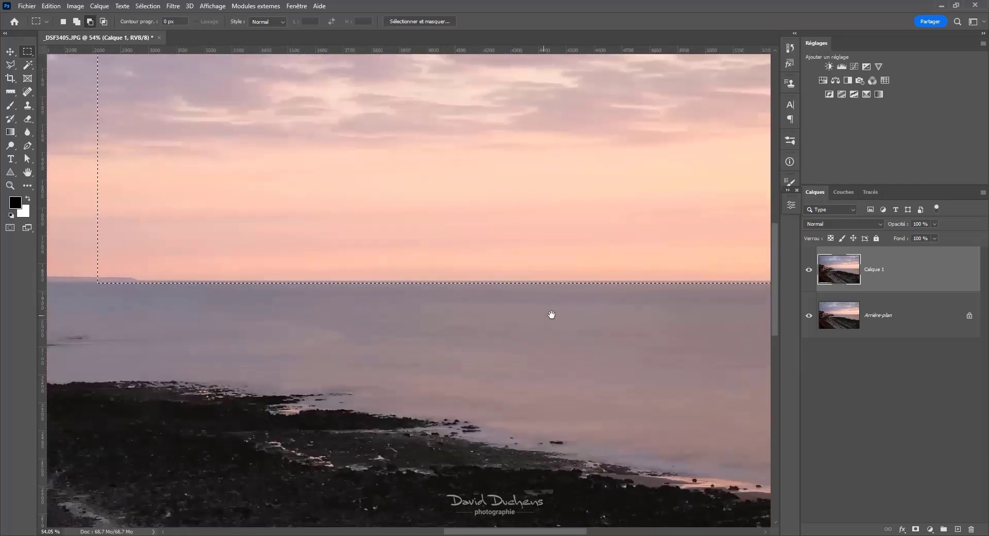
scroll(503, 354, down, 5)
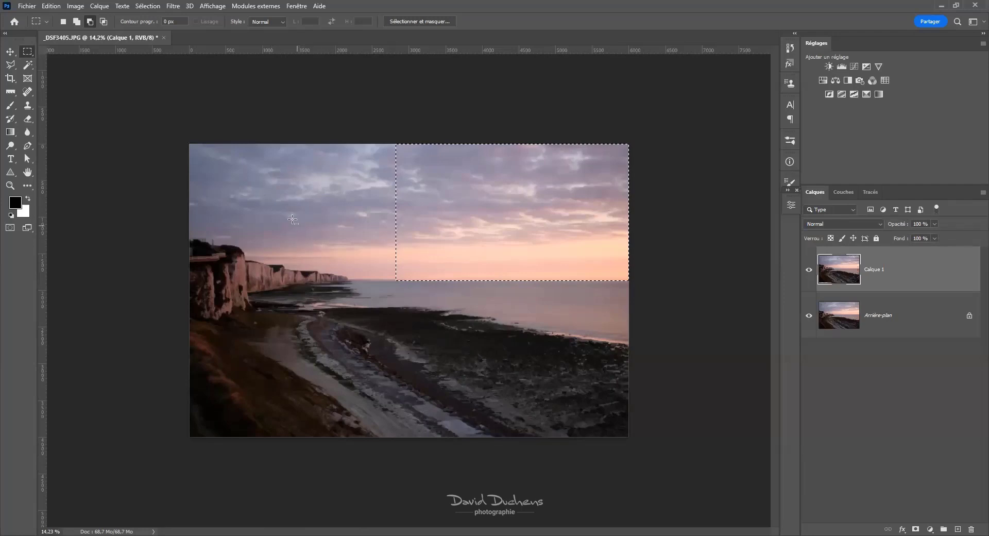
click(325, 337)
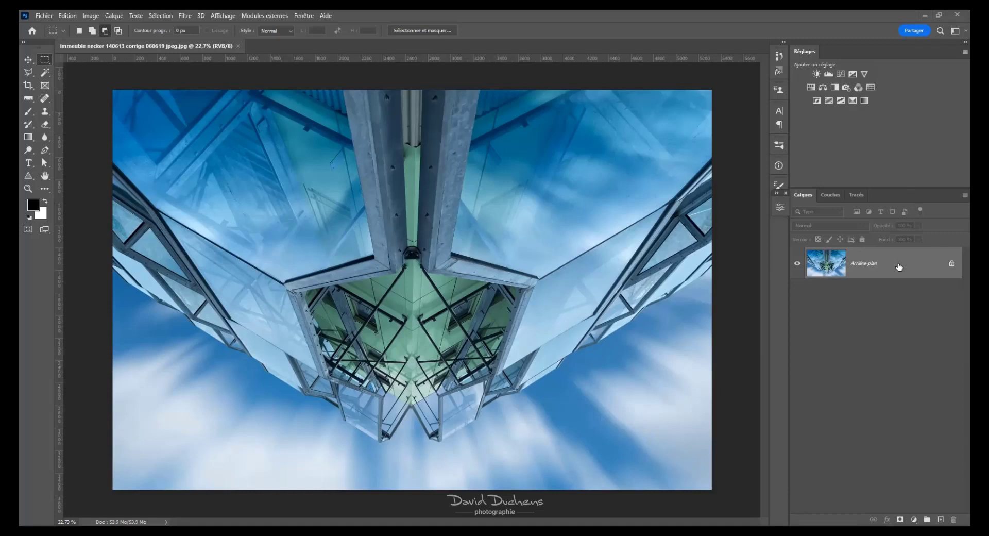
Duplicate the building photo's background layer and place a horizontal guide at the height where the side beams meet the photo's edges
key(ctrl+j)
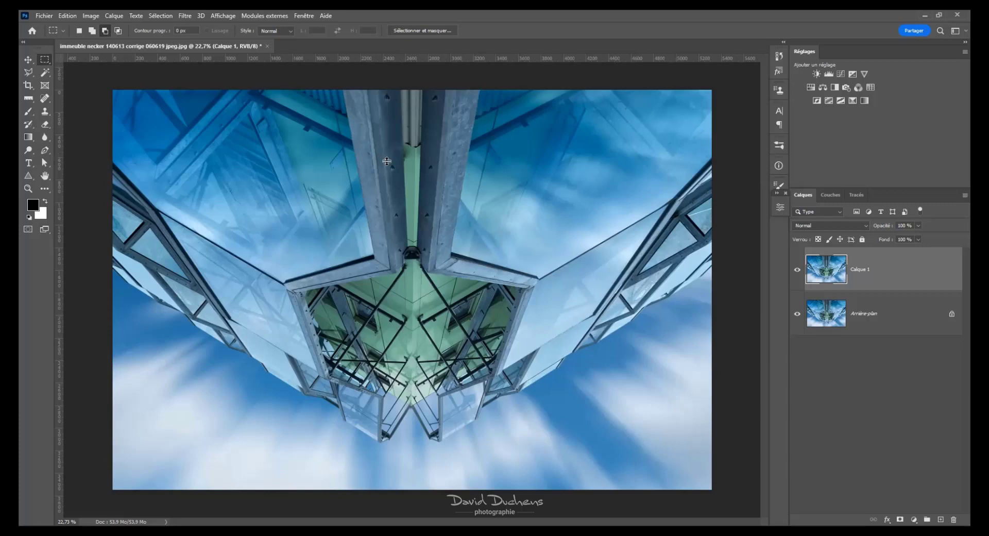
key(ctrl+semicolon)
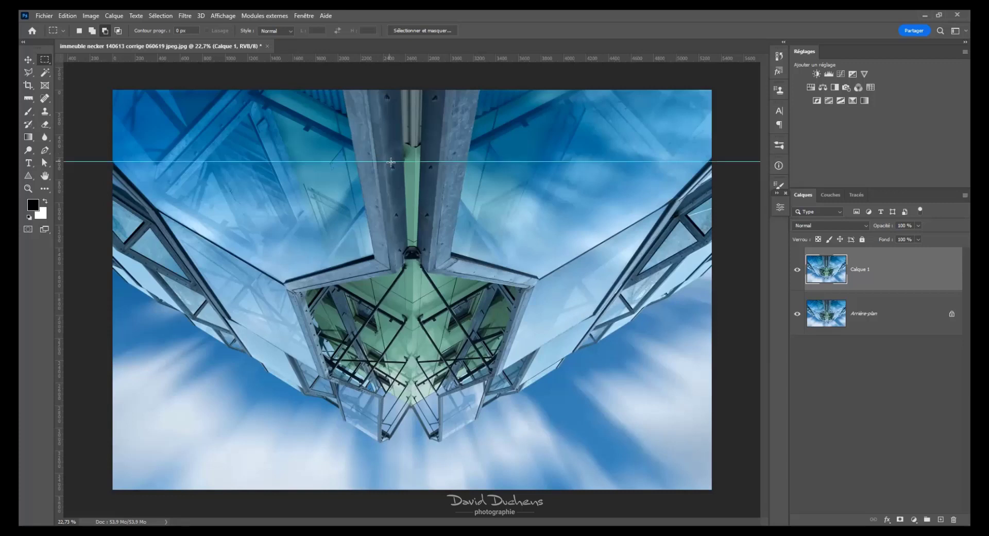
scroll(737, 166, up, 5)
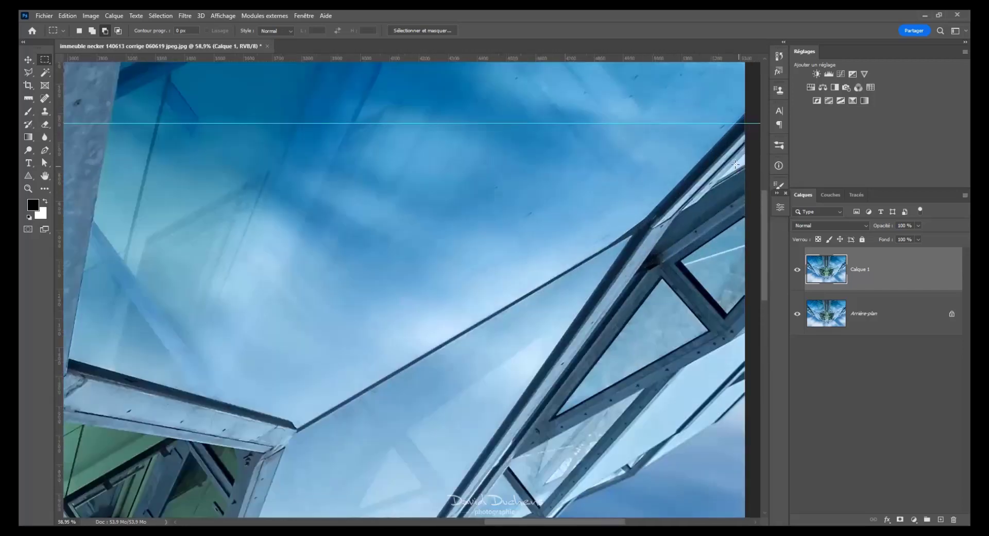
scroll(737, 166, up, 3)
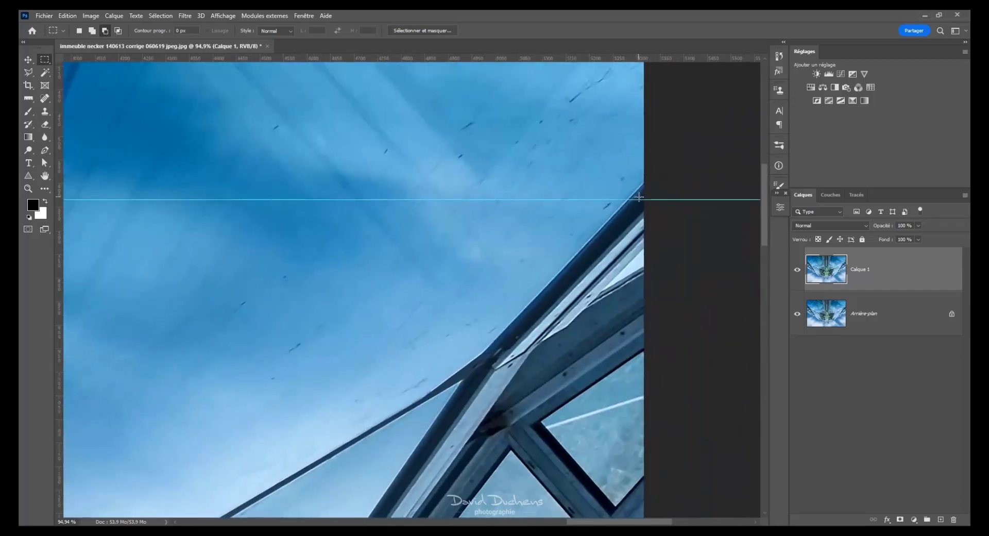
scroll(549, 229, down, 8)
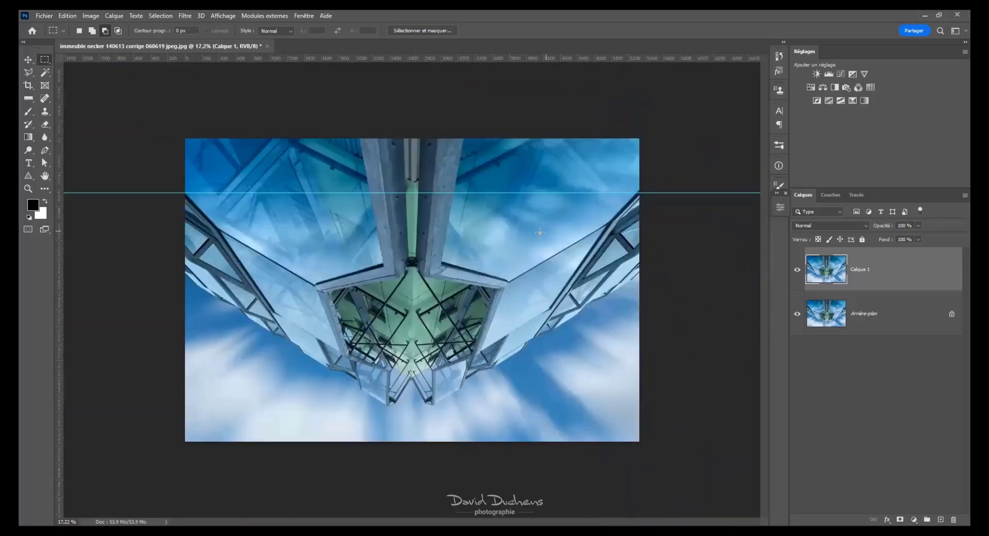
scroll(524, 229, up, 1)
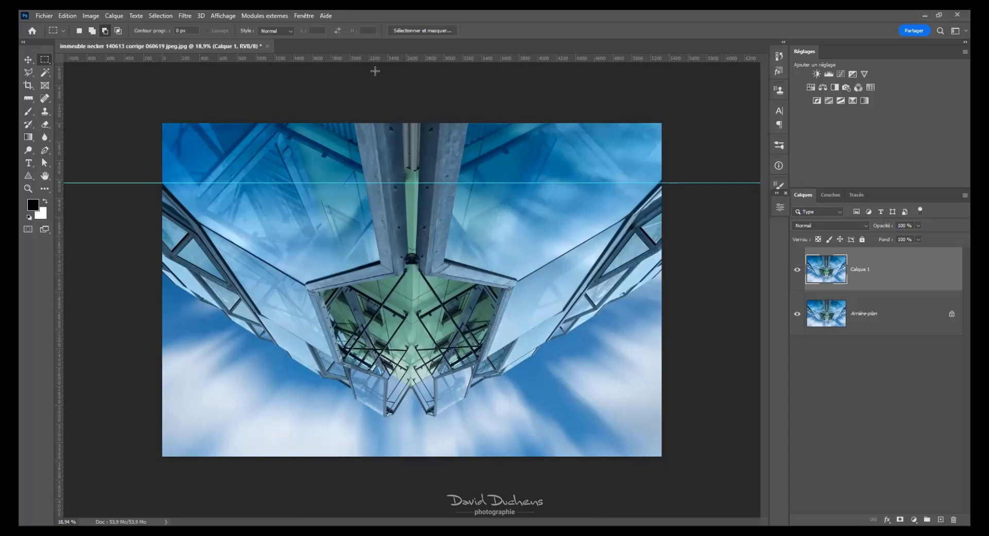
Add a vertical guide at 50% and examine the building's lower central tip against it
click(221, 16)
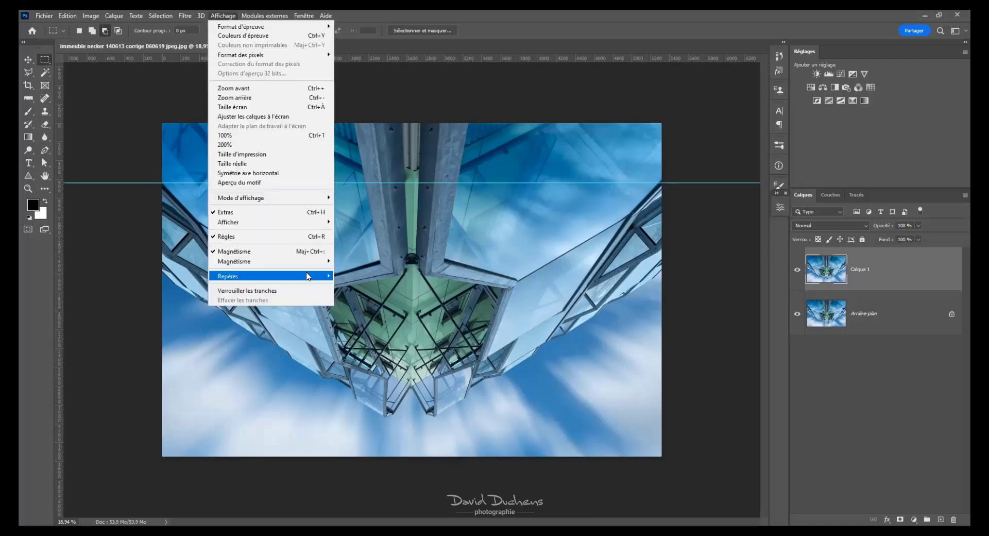
mouse_move(315, 276)
click(427, 332)
text(50%)
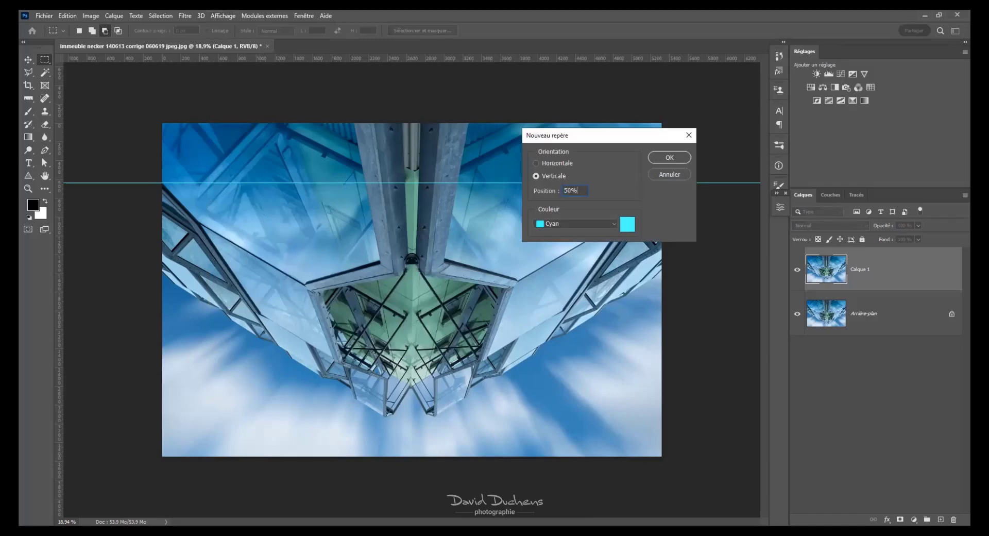
key(Return)
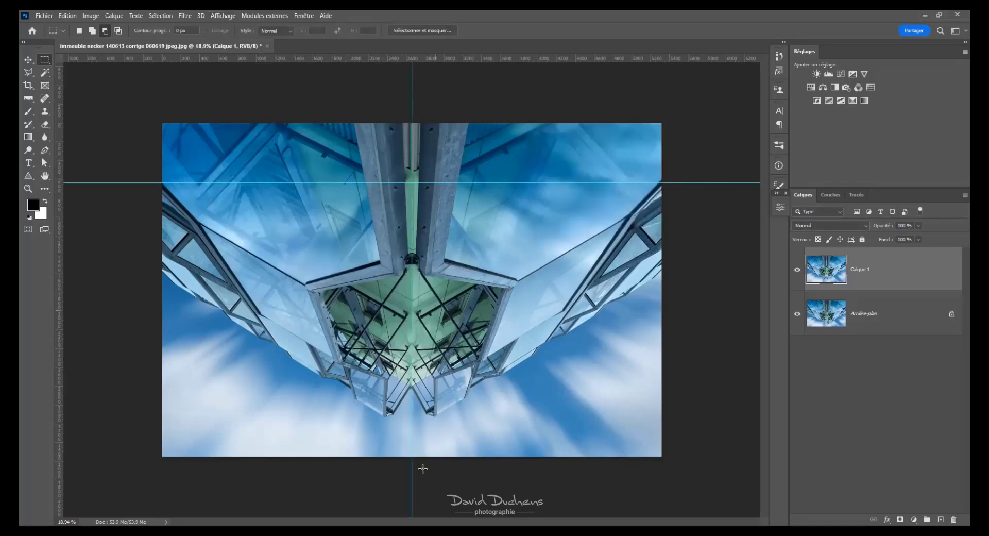
scroll(422, 458, up, 10)
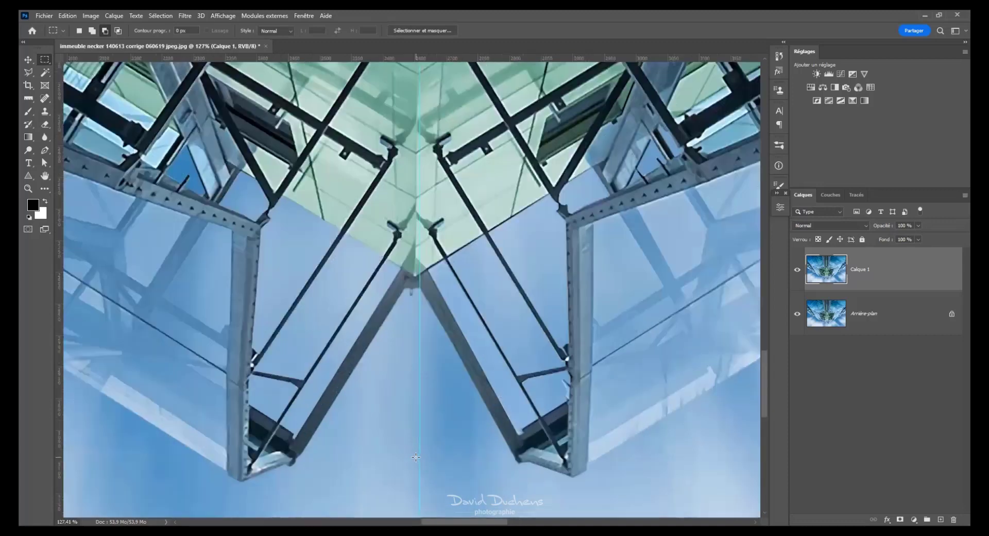
scroll(415, 286, up, 2)
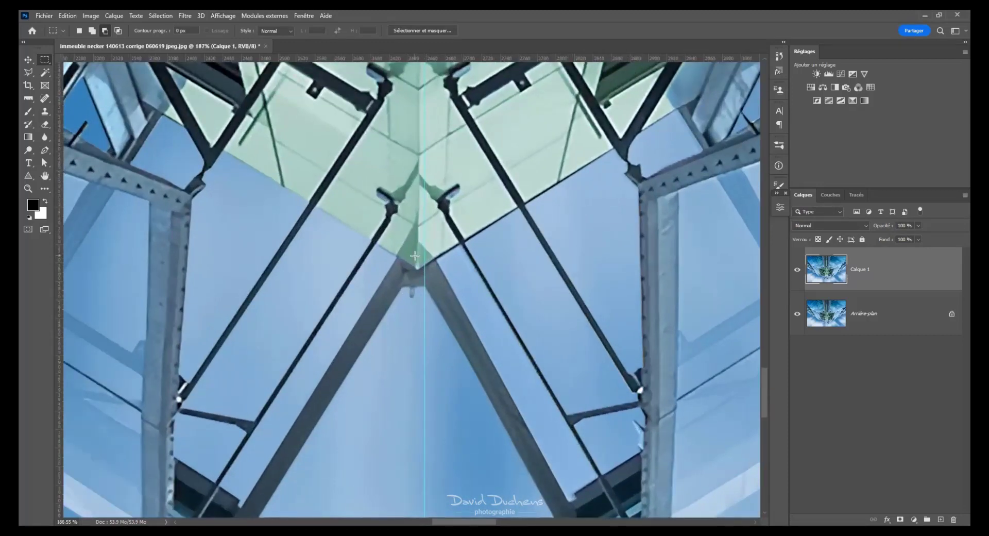
scroll(416, 311, down, 12)
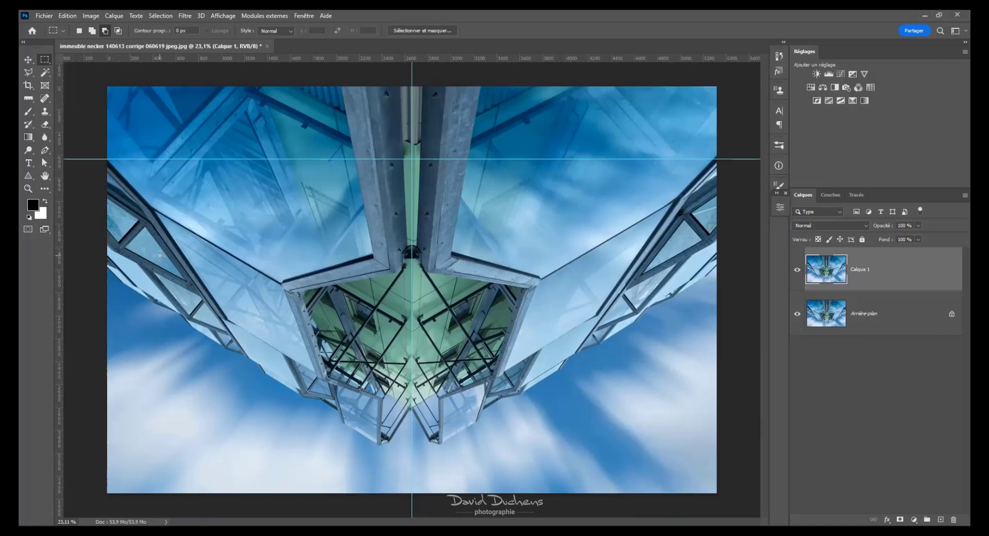
Leave the free transformation and hide the background layer beneath Calque 1
key(ctrl+t)
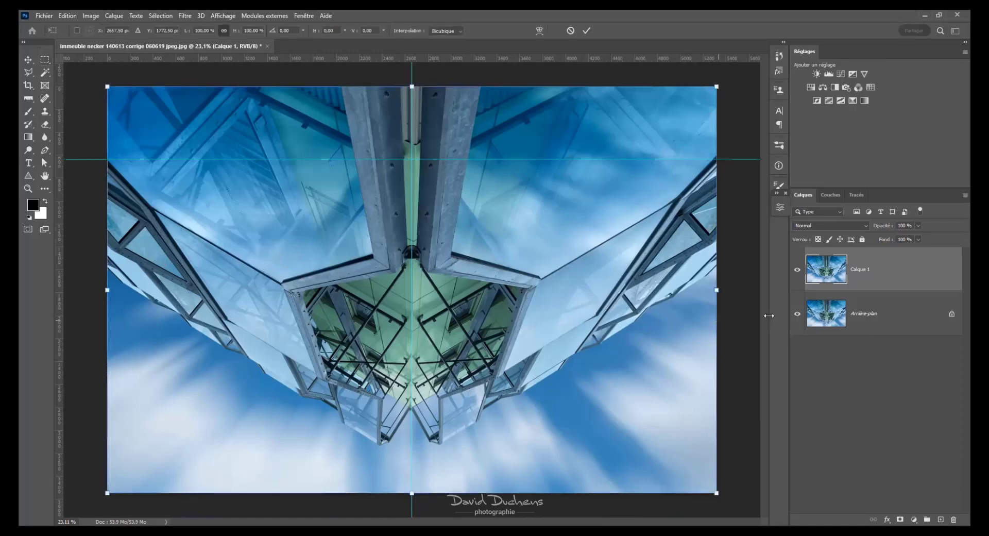
click(798, 314)
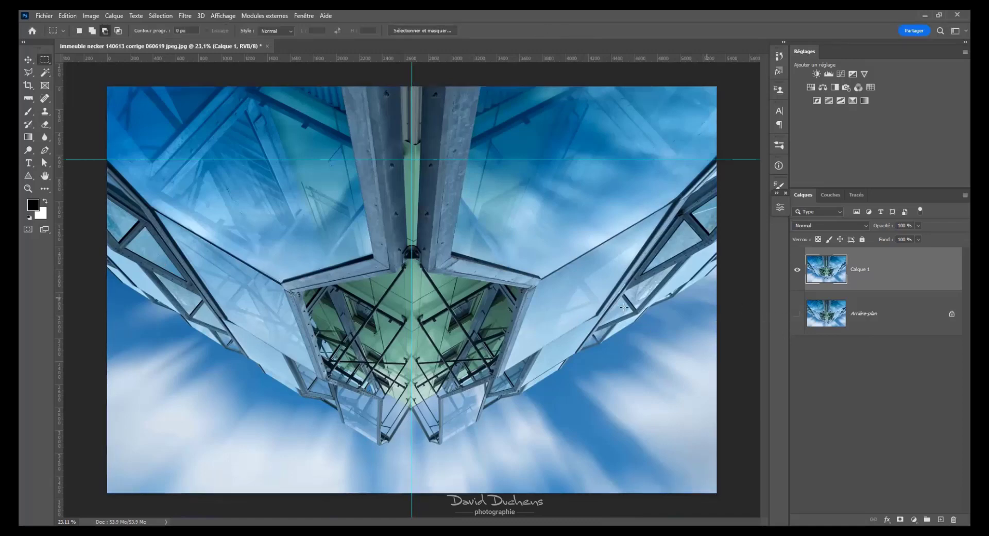
scroll(624, 307, down, 3)
scroll(525, 258, up, 2)
Try a Perspective transformation on Calque 1, spreading its lower corners outward symmetrically to a width of about 108.6%
key(ctrl+t)
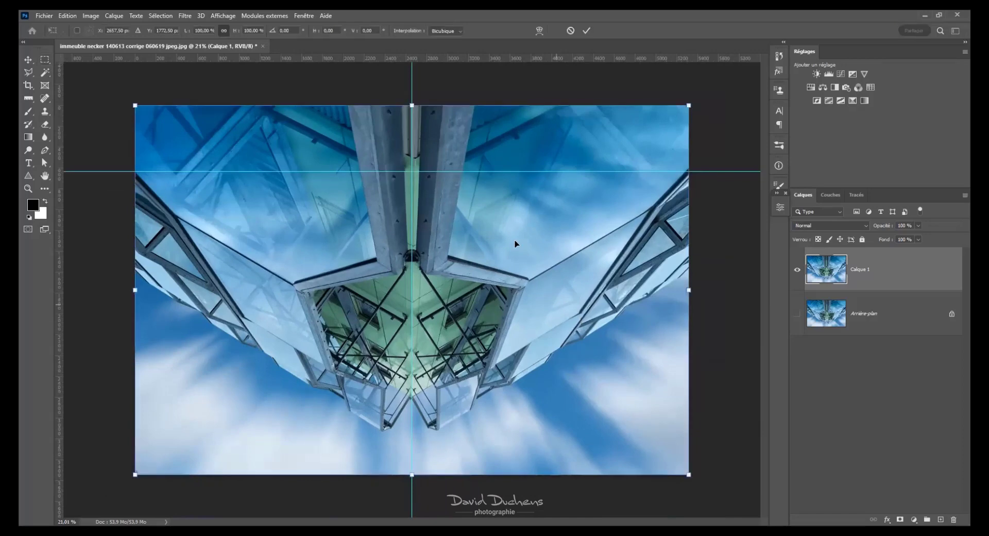
right_click(509, 233)
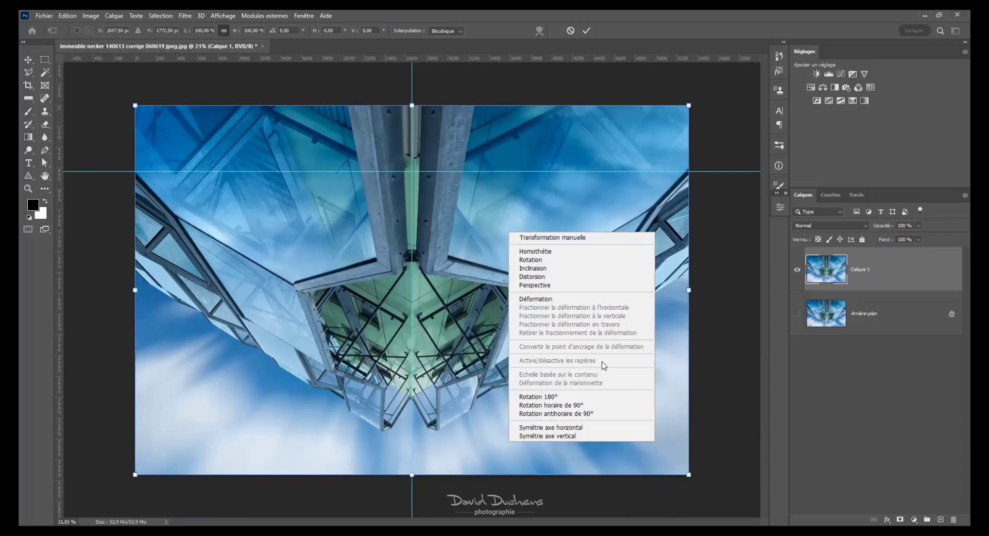
click(548, 286)
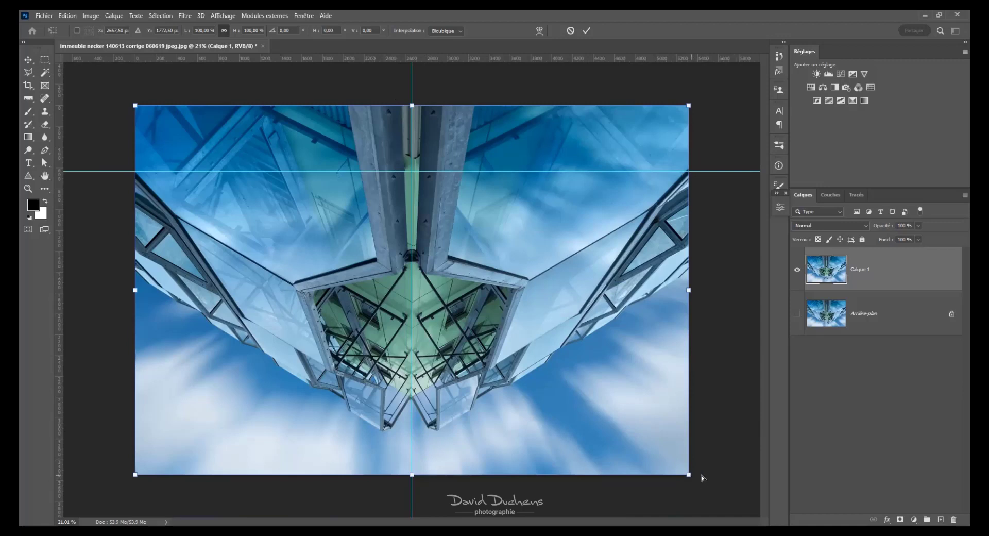
drag(709, 478, 712, 474)
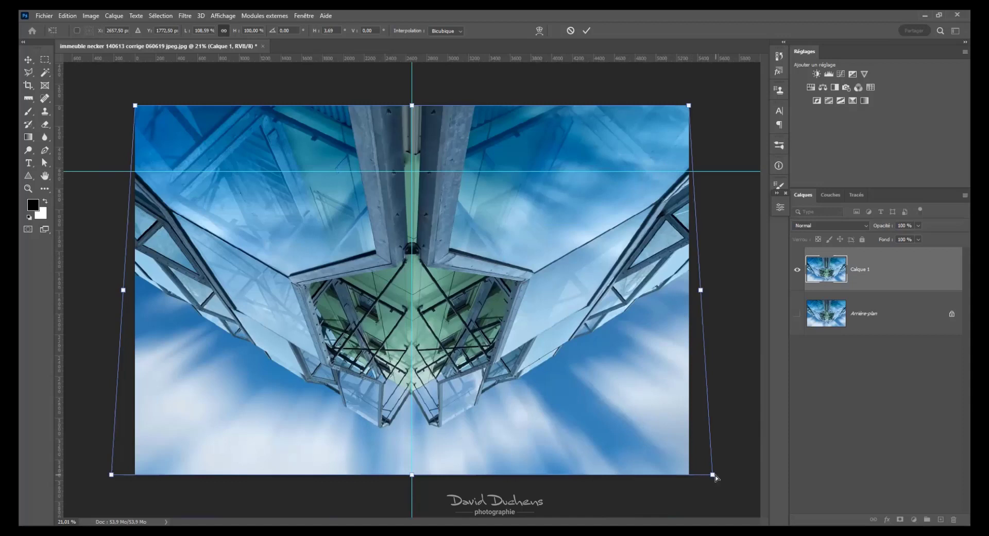
key(Return)
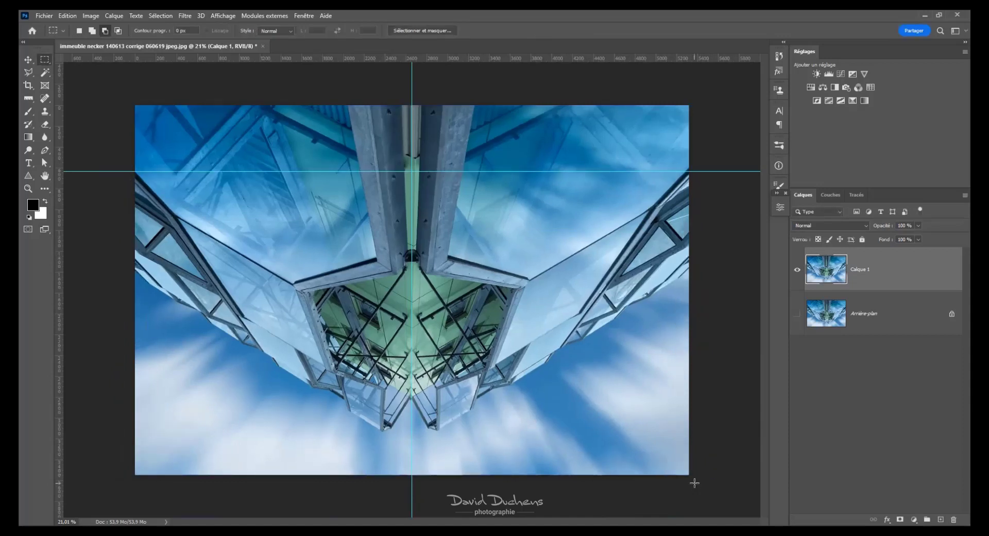
Try a Homothétie transformation on Calque 1, enlarging it proportionally from its lower edge to about 105.77% in width and height
key(ctrl+t)
right_click(541, 257)
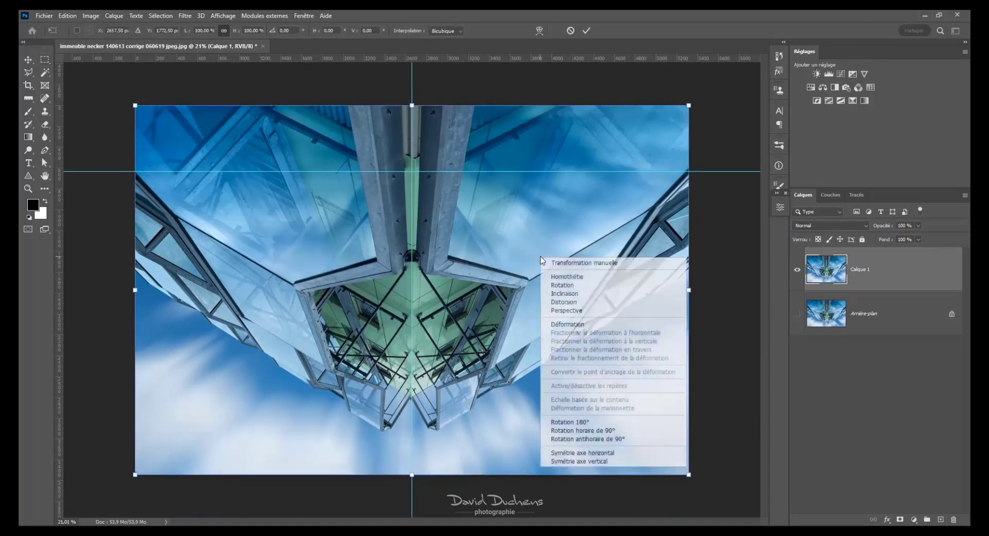
click(560, 279)
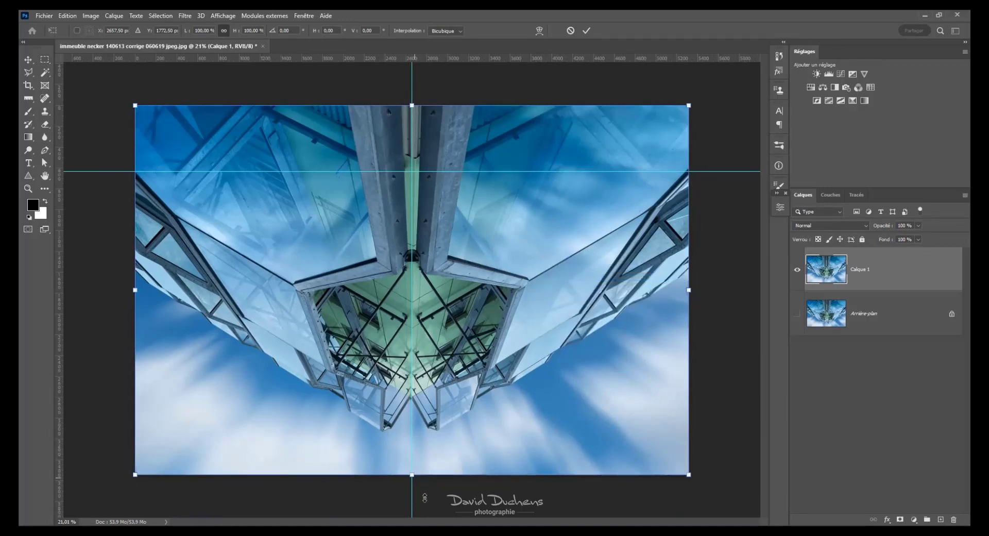
drag(412, 474, 411, 496)
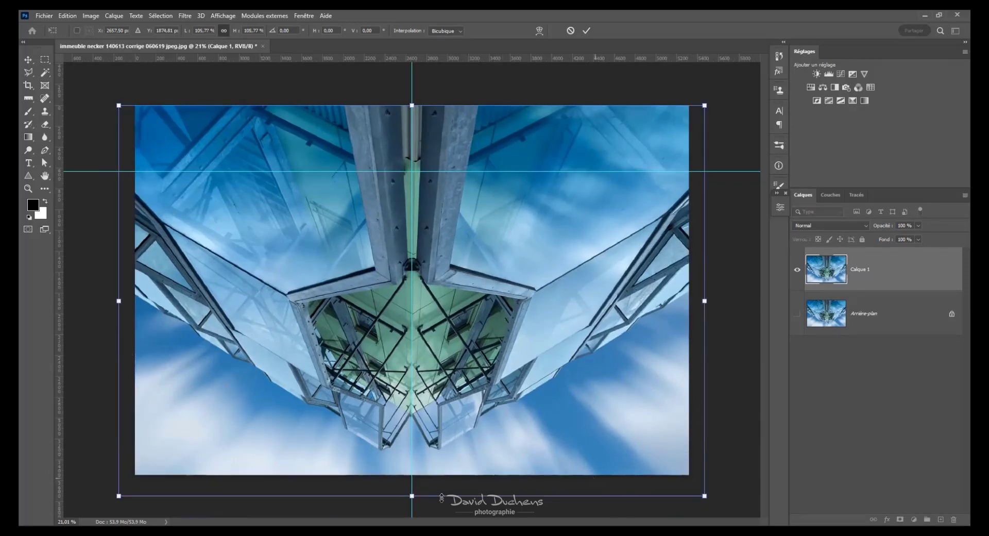
key(ctrl+z)
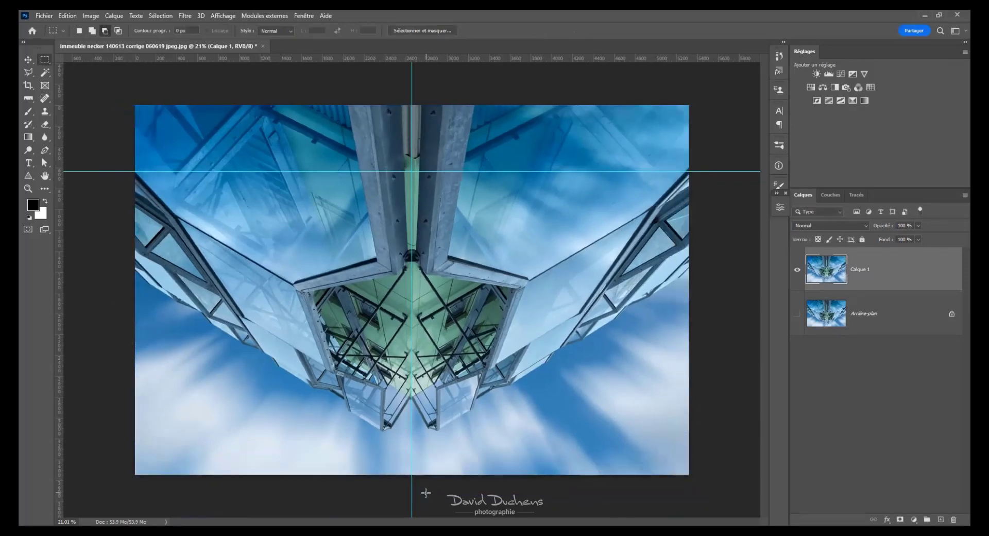
Try stretching only the height of Calque 1 downward from its lower edge to about 105.5%, keeping the width at 100%
right_click(439, 291)
click(454, 310)
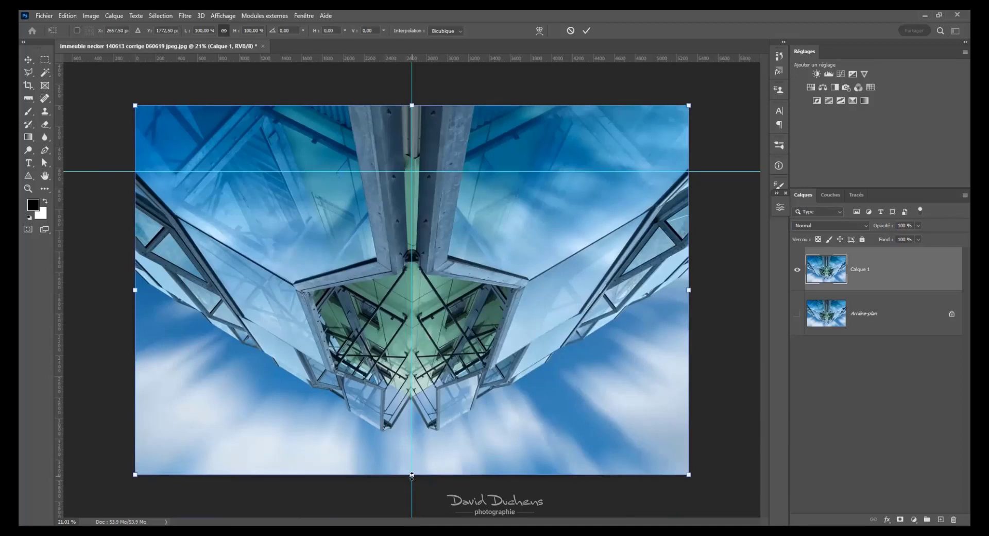
drag(412, 476, 417, 482)
drag(428, 497, 430, 513)
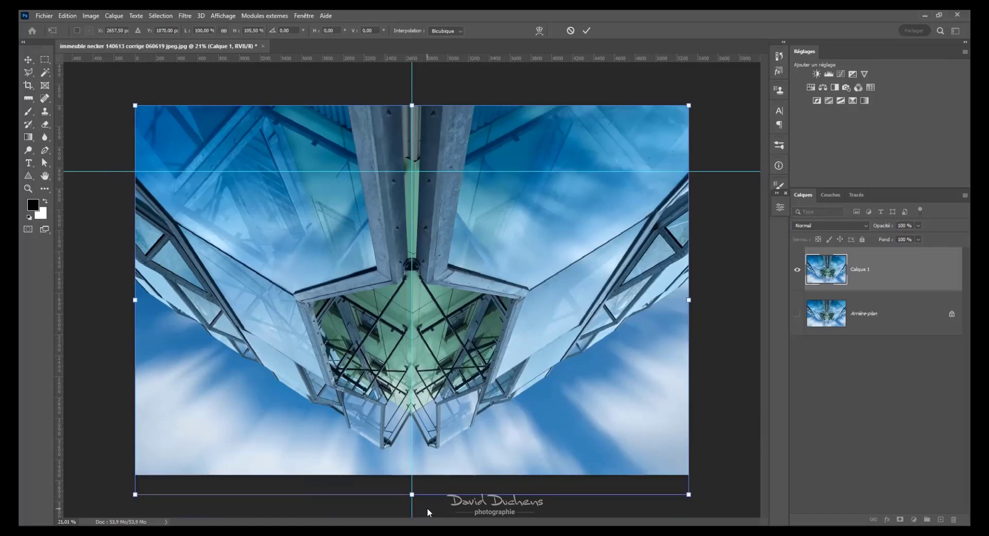
right_click(459, 390)
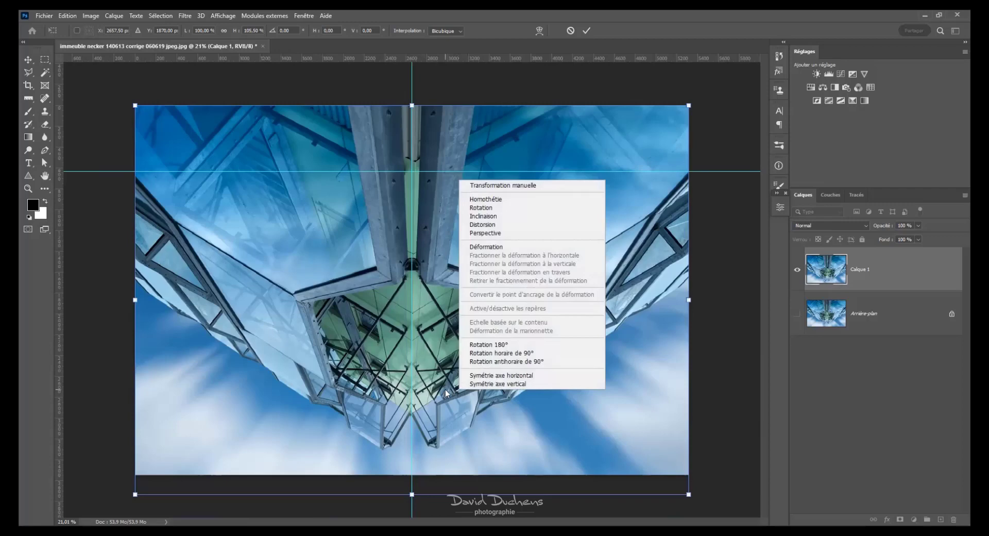
key(ctrl+z)
Try a Distorsion on Calque 1, pulling its lower-right corner down and outward to about 102.99% width and 104% height
right_click(610, 241)
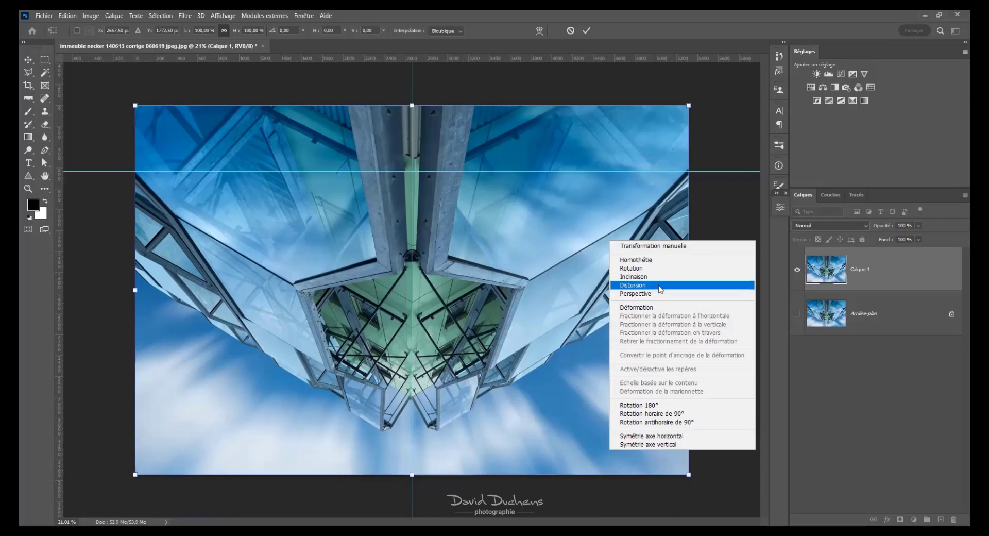
click(660, 286)
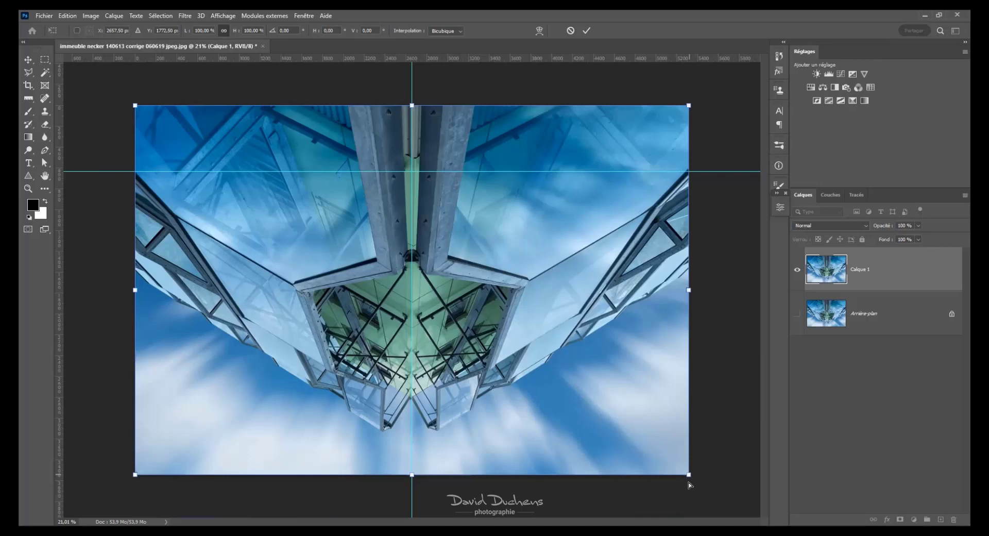
drag(690, 484, 692, 484)
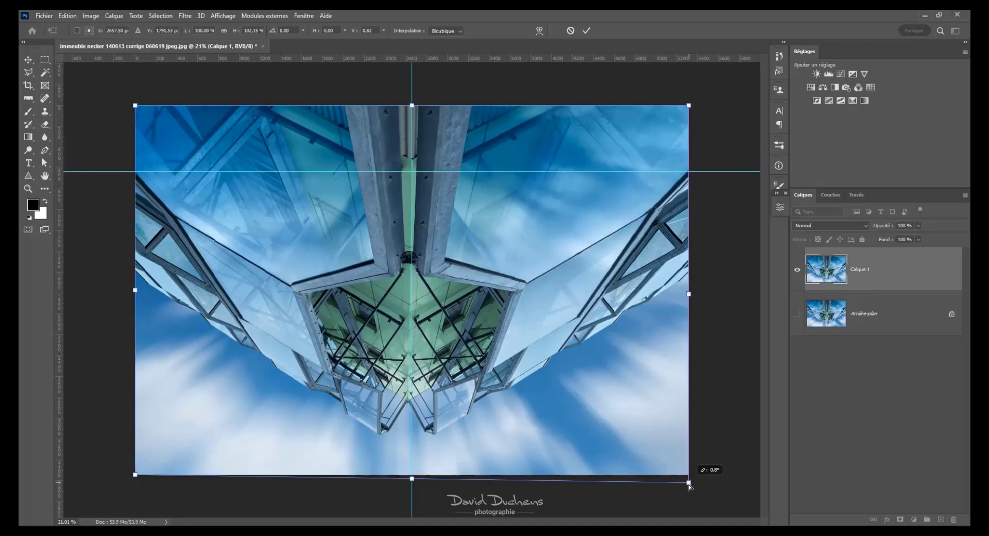
drag(690, 486, 689, 488)
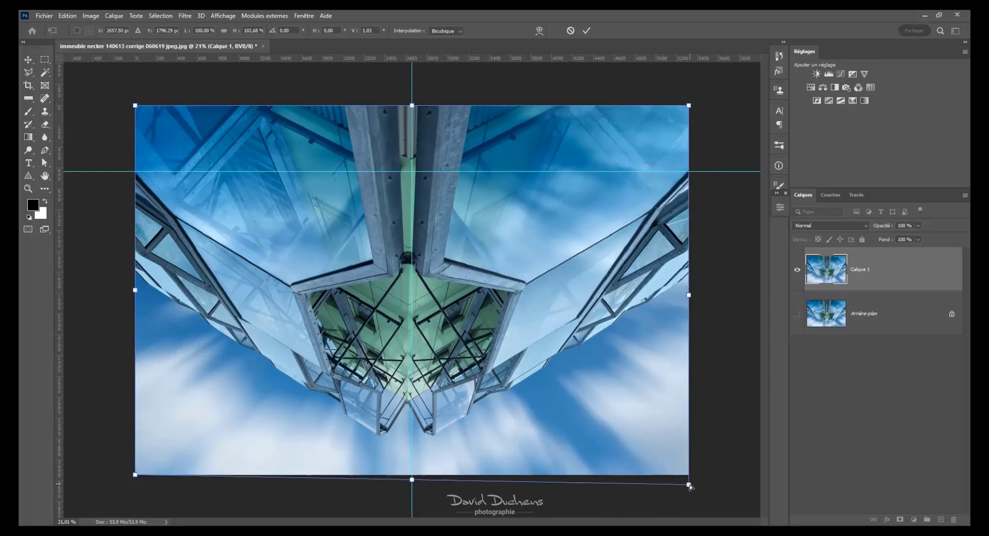
drag(697, 485, 699, 488)
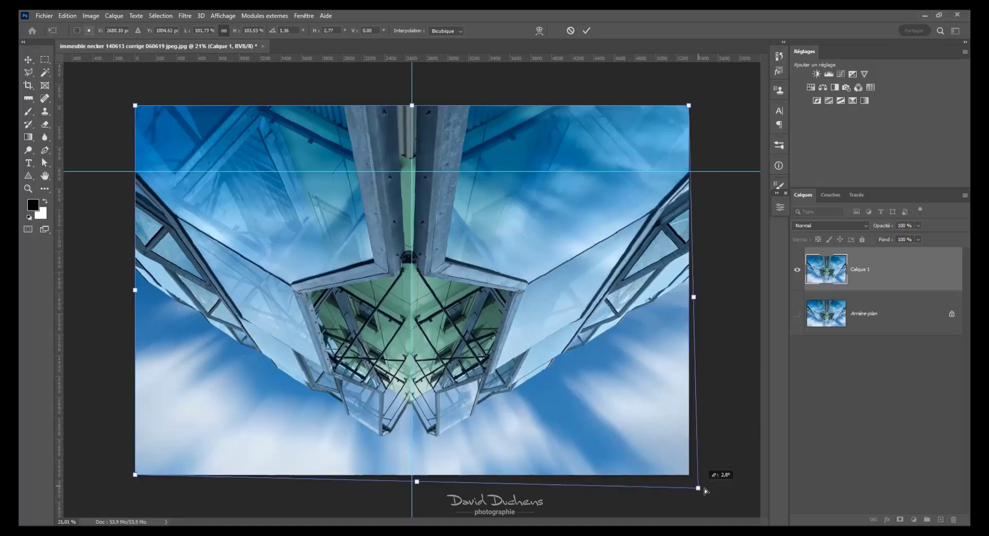
drag(707, 492, 714, 495)
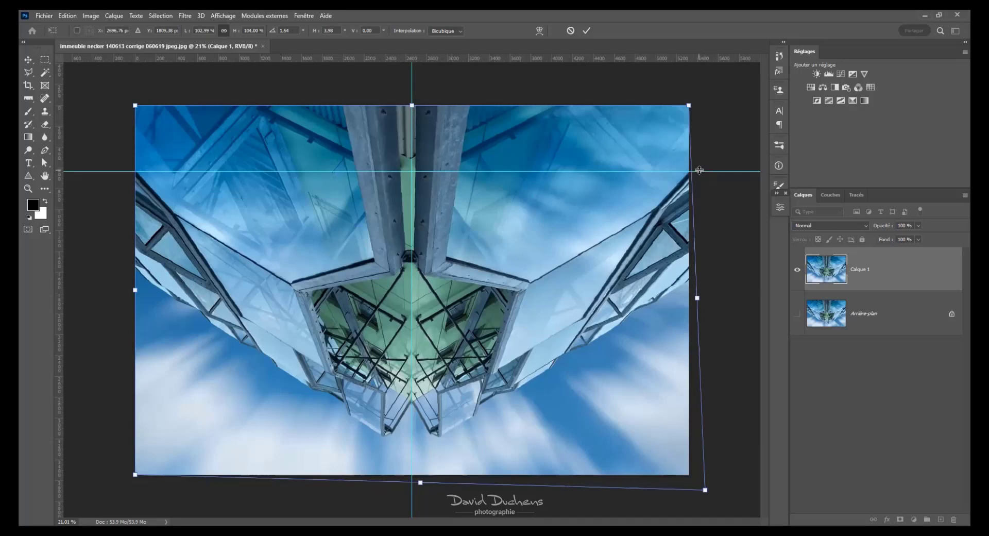
key(Return)
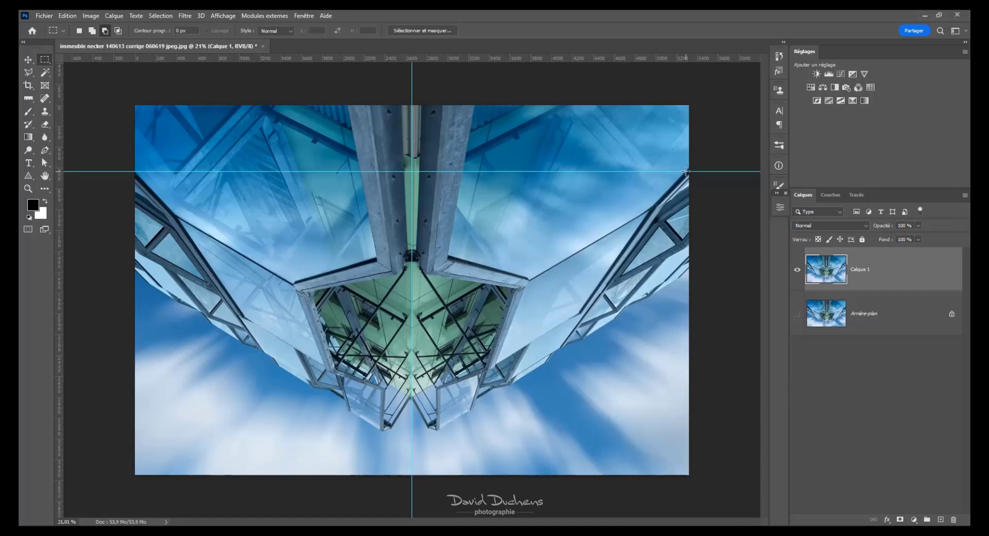
Try the Déformation mode with a 5 x 5 grid on Calque 1 and switch back to Distorsion
key(ctrl+t)
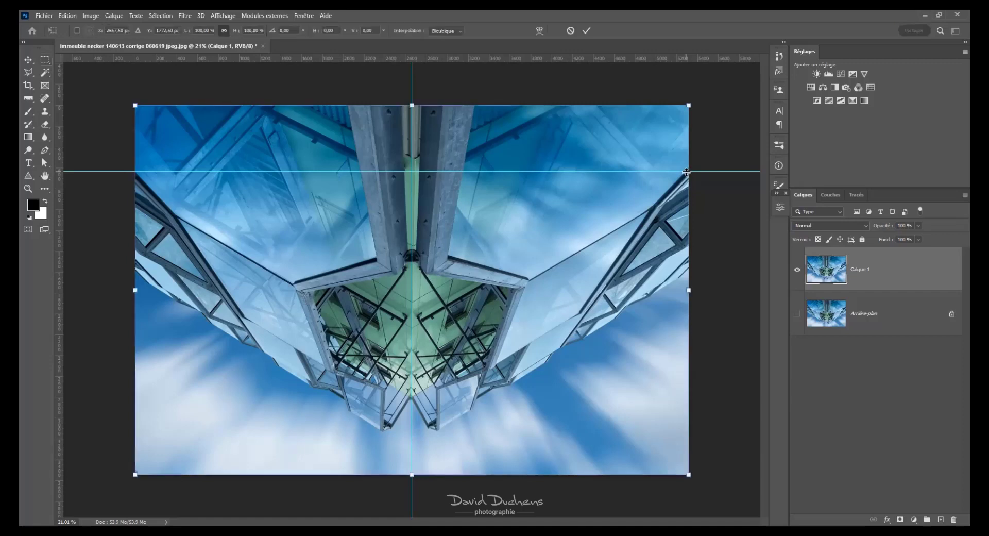
right_click(624, 238)
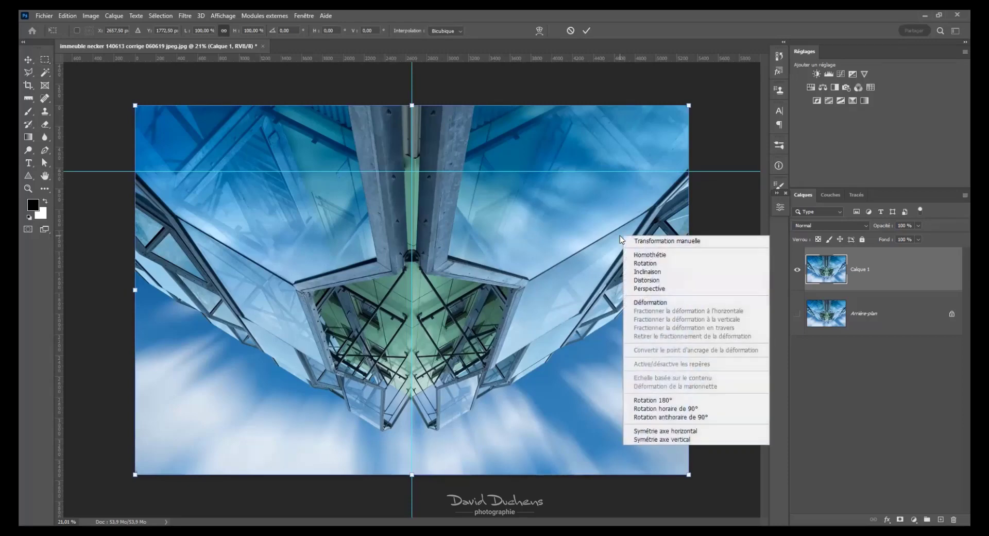
click(648, 304)
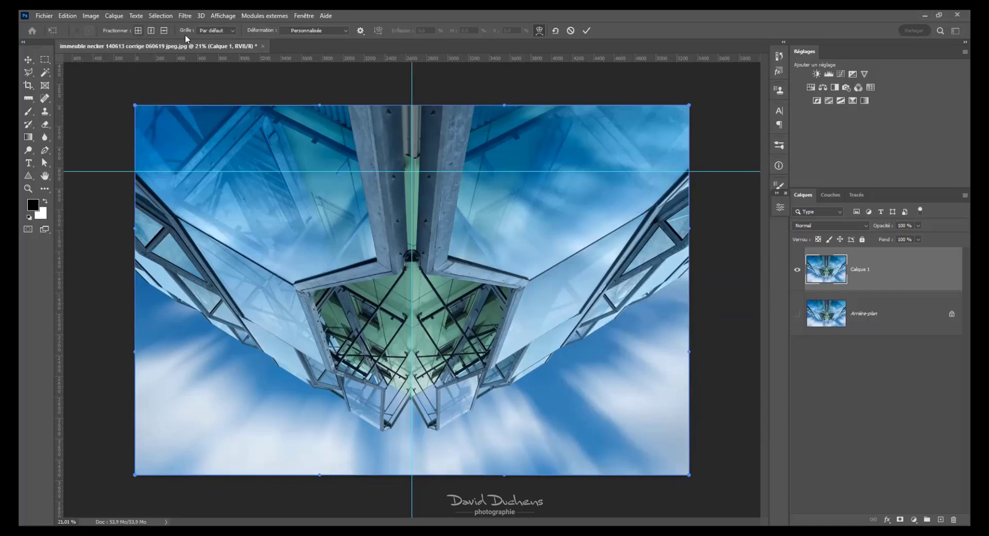
click(209, 30)
click(215, 79)
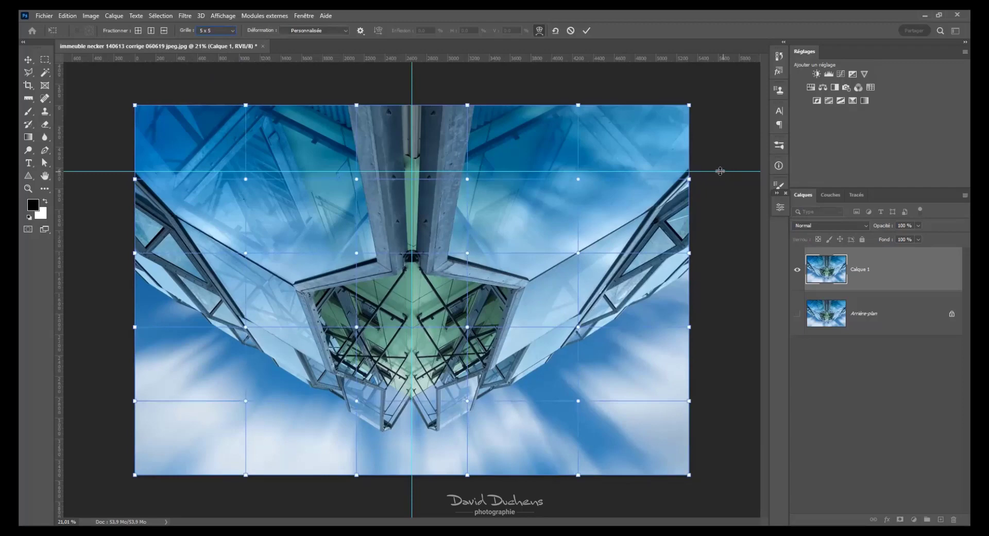
right_click(608, 214)
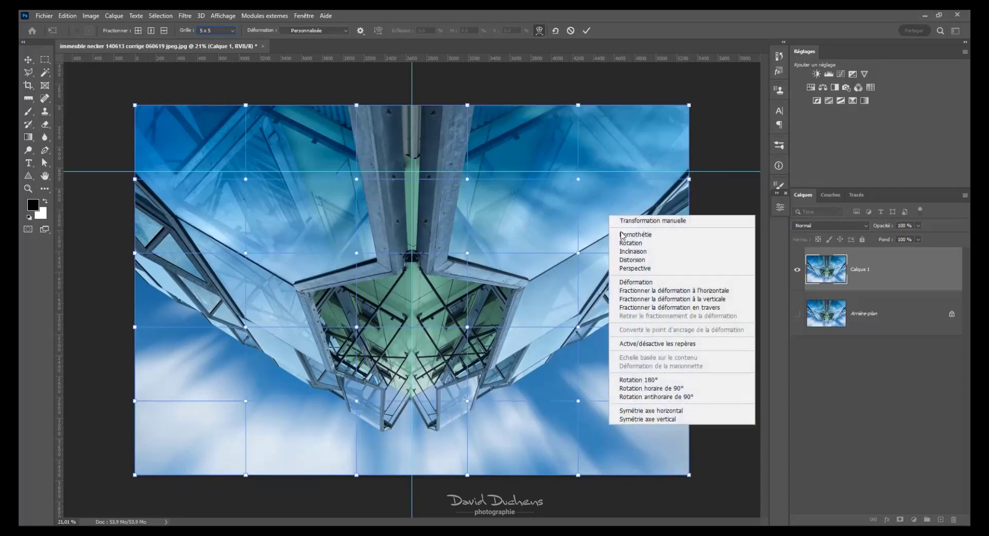
click(634, 260)
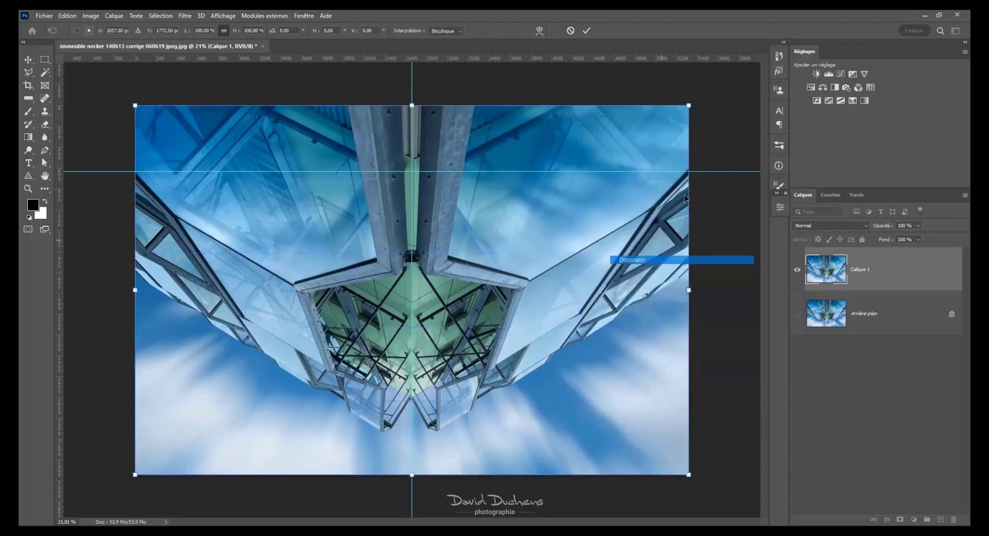
Warp Calque 1 with a 5 x 5 Déformation grid, lowering the right-edge control point beside the beam slightly, and apply it
right_click(659, 195)
click(670, 263)
click(212, 32)
click(216, 67)
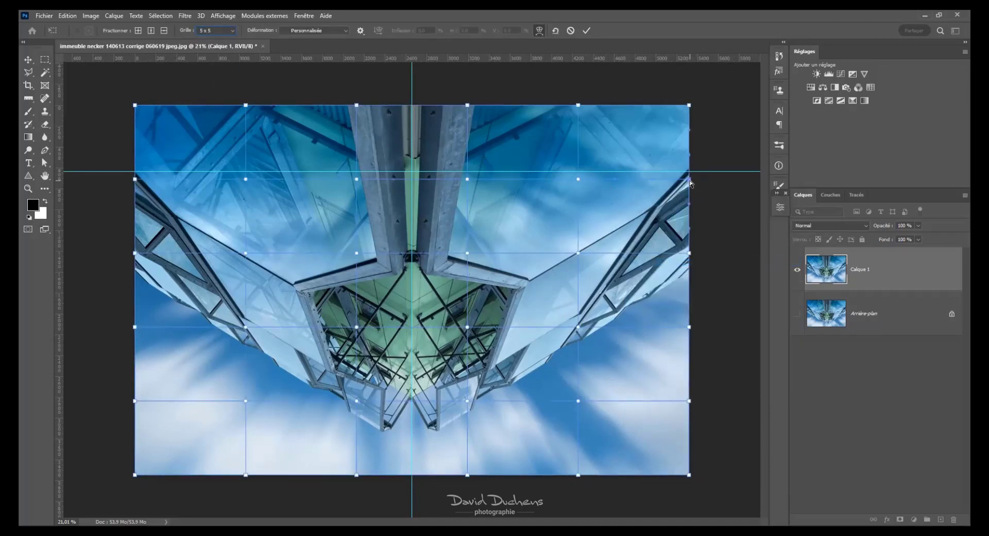
drag(688, 182, 689, 185)
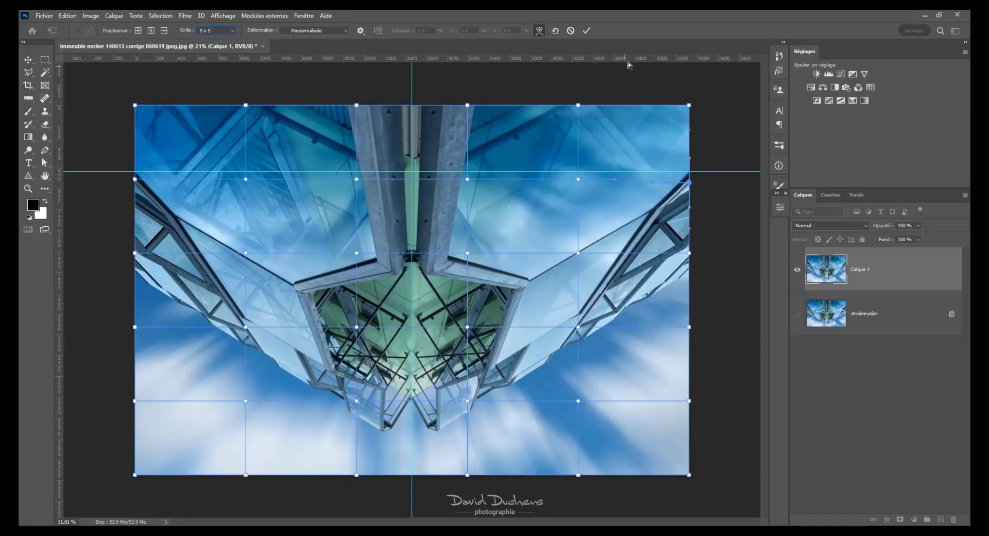
click(587, 30)
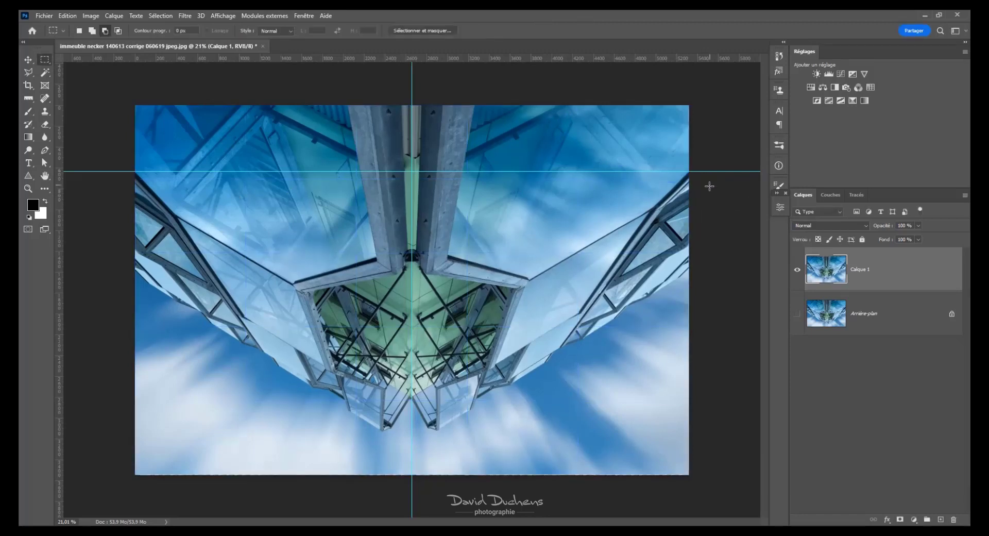
Show the Arrière-plan layer and compare it with the warped Calque 1 by hiding and showing Calque 1 repeatedly
click(799, 314)
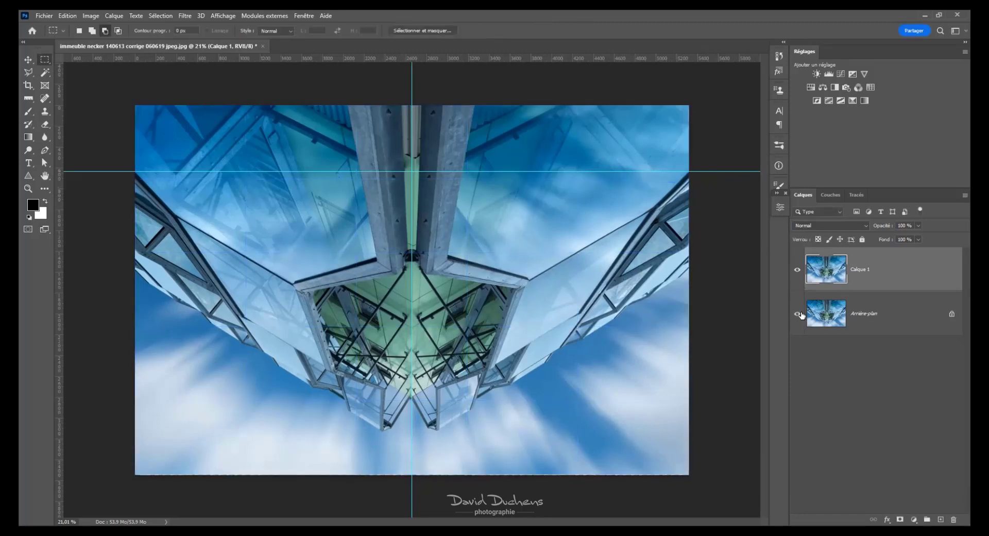
click(797, 269)
click(797, 269)
click(798, 270)
click(798, 270)
click(798, 270)
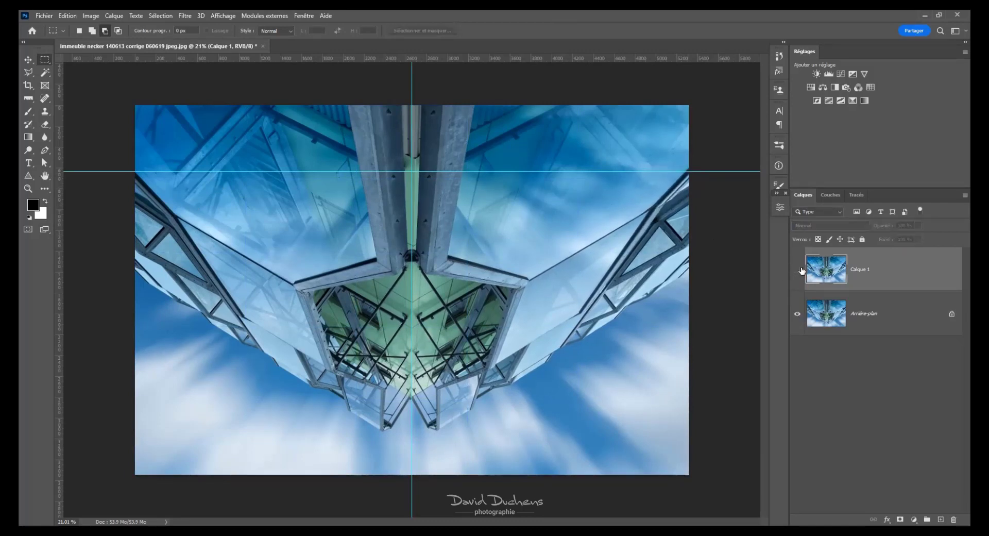
click(798, 269)
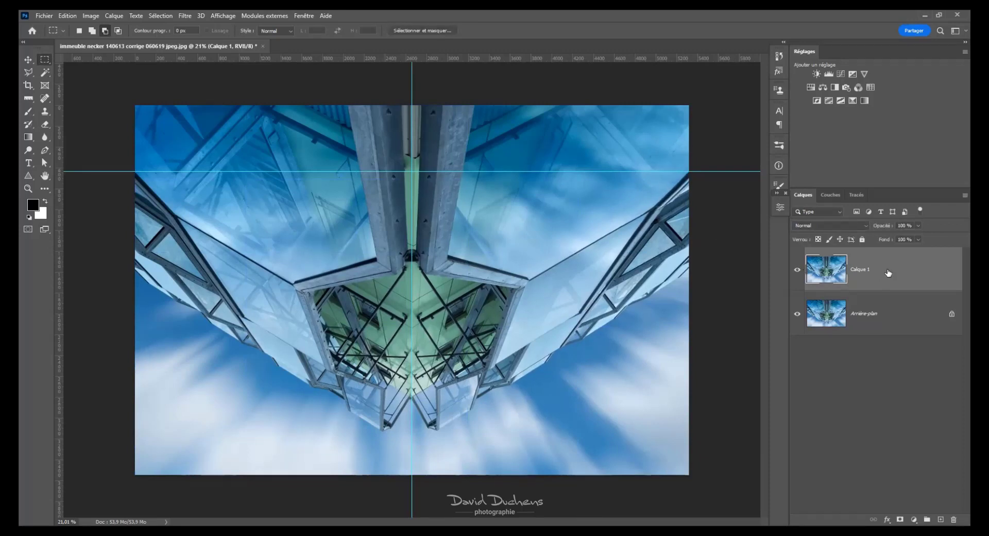
Add a layer mask to Calque 1 and brush black on it over the beam at the photo's right edge
click(900, 520)
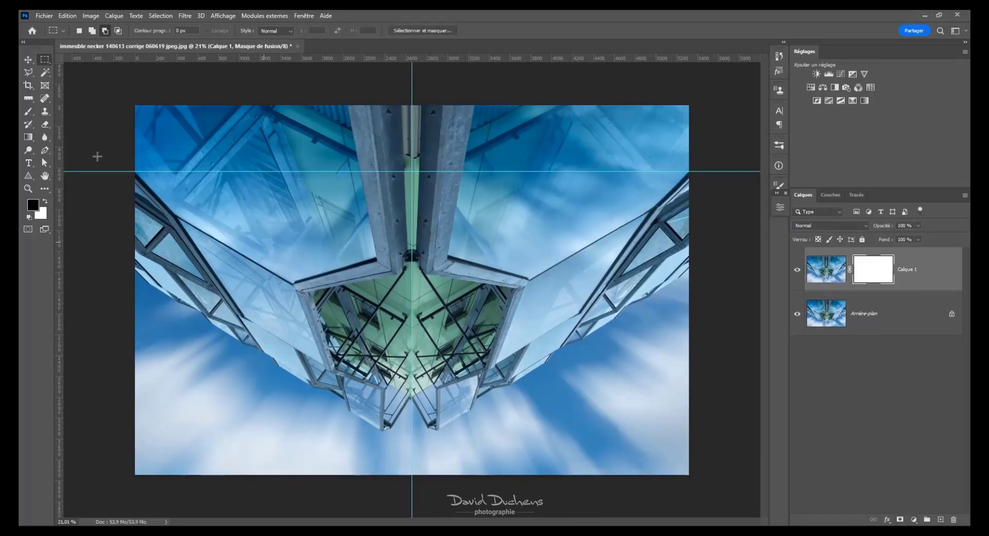
key(b)
alt+right_click(680, 233)
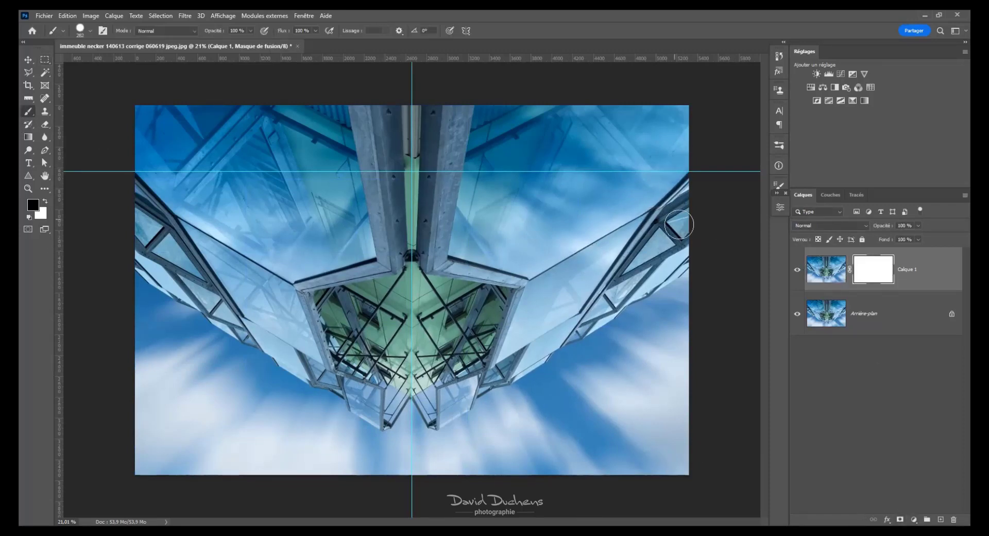
drag(685, 267, 690, 203)
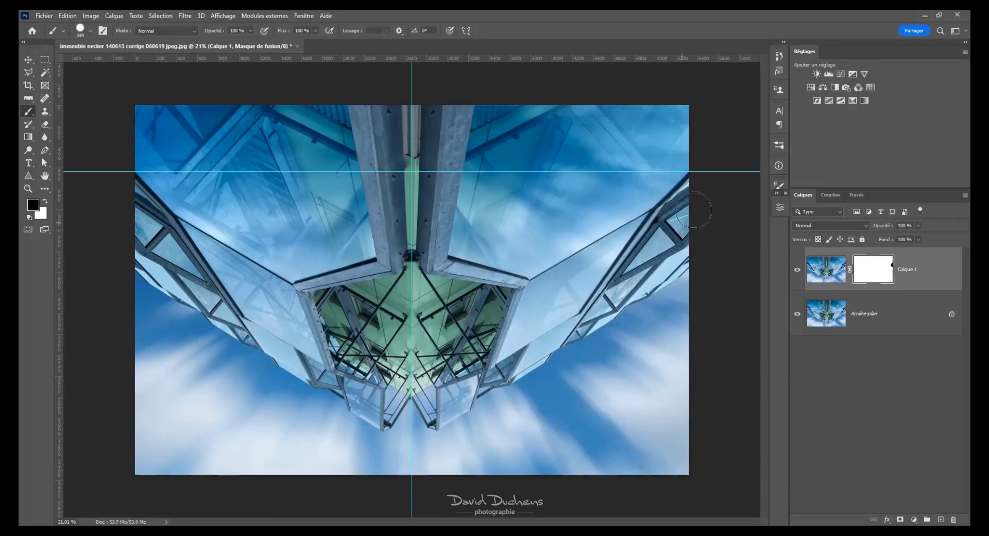
Swap the foreground and background colours until white is the painting colour for the mask
key(x)
key(x)
key(x)
key(x)
key(x)
Try outlining the side beam near the photo's right edge with the Polygonal Lasso tool
scroll(678, 210, up, 2)
scroll(710, 196, up, 1)
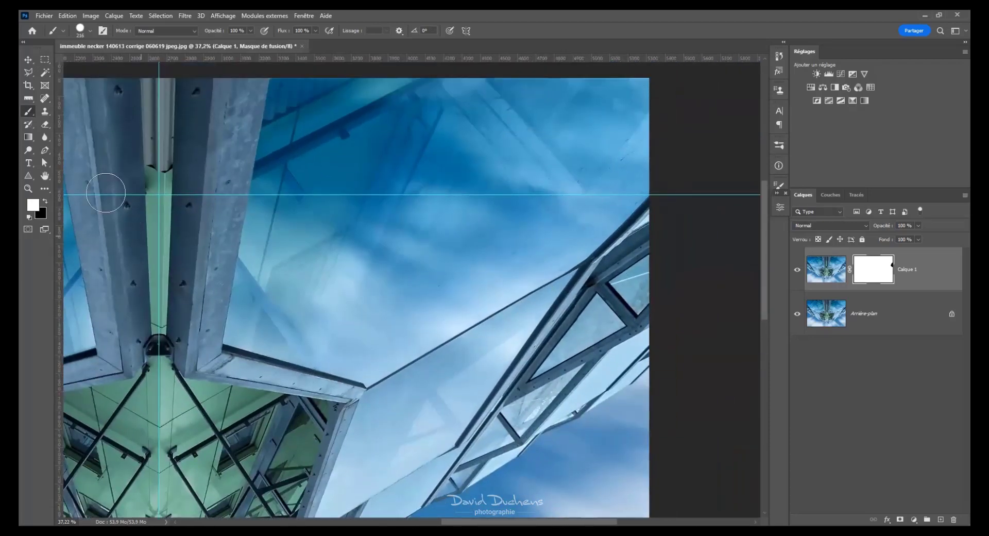
click(29, 73)
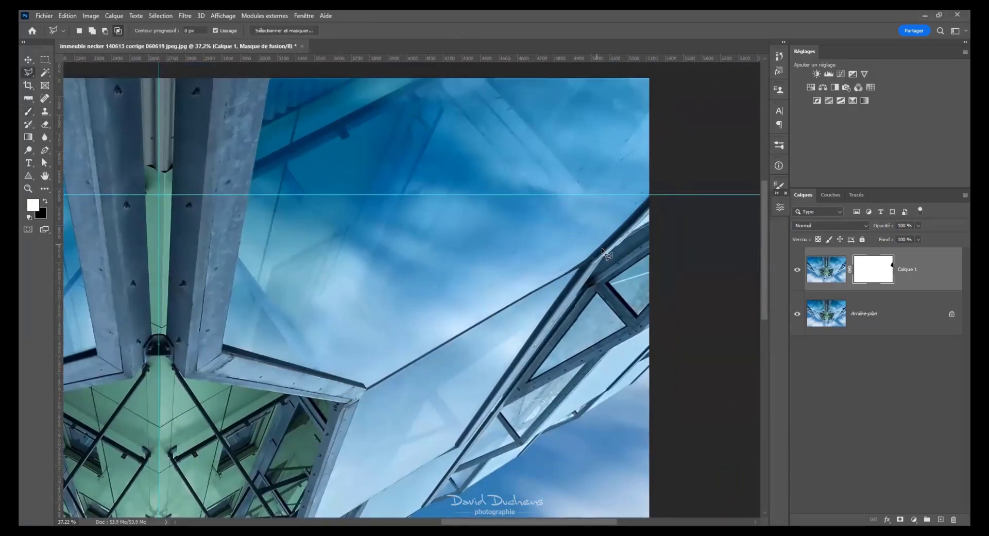
drag(655, 221, 605, 282)
click(629, 248)
Delete the layer mask of Calque 1 without applying it
scroll(515, 233, down, 5)
scroll(467, 214, up, 2)
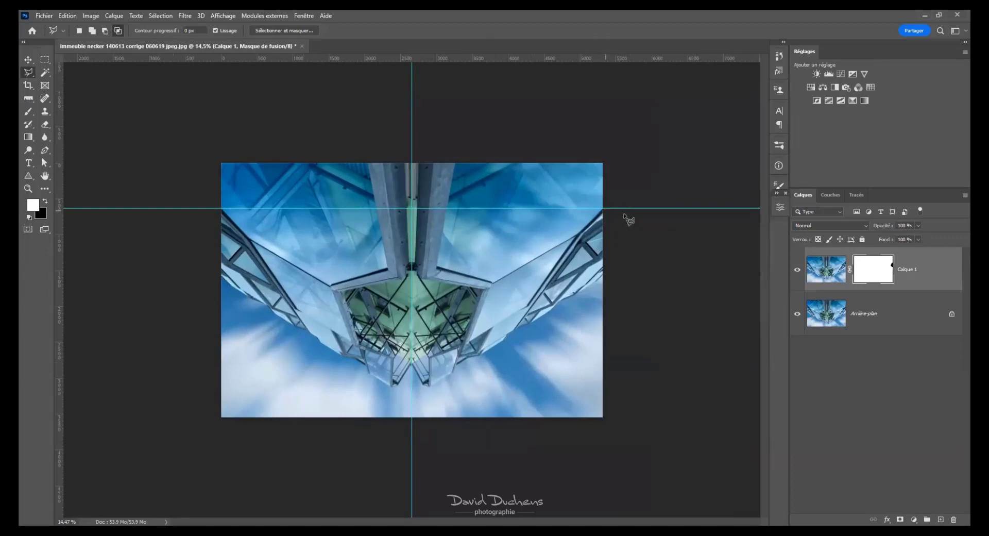
scroll(613, 208, up, 1)
scroll(615, 212, up, 1)
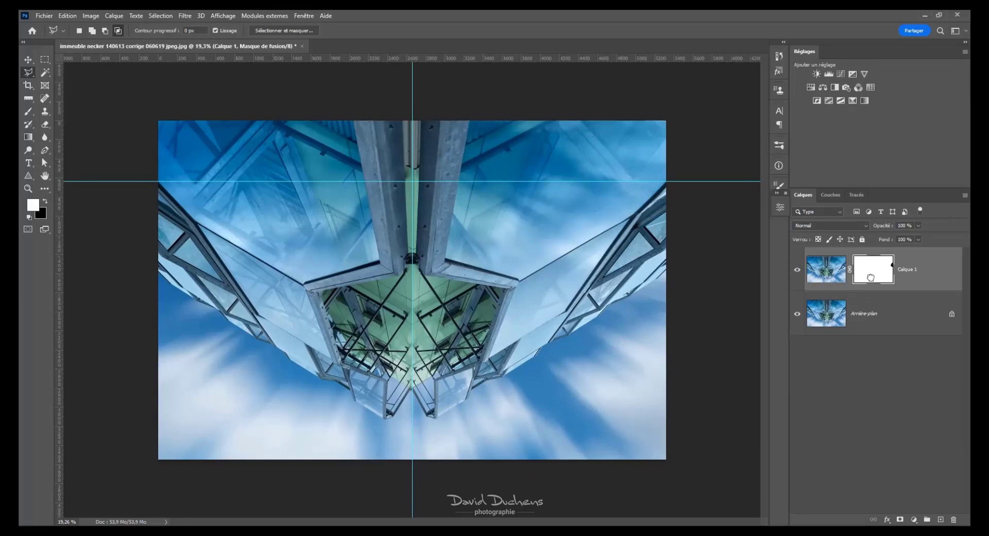
drag(914, 371, 954, 519)
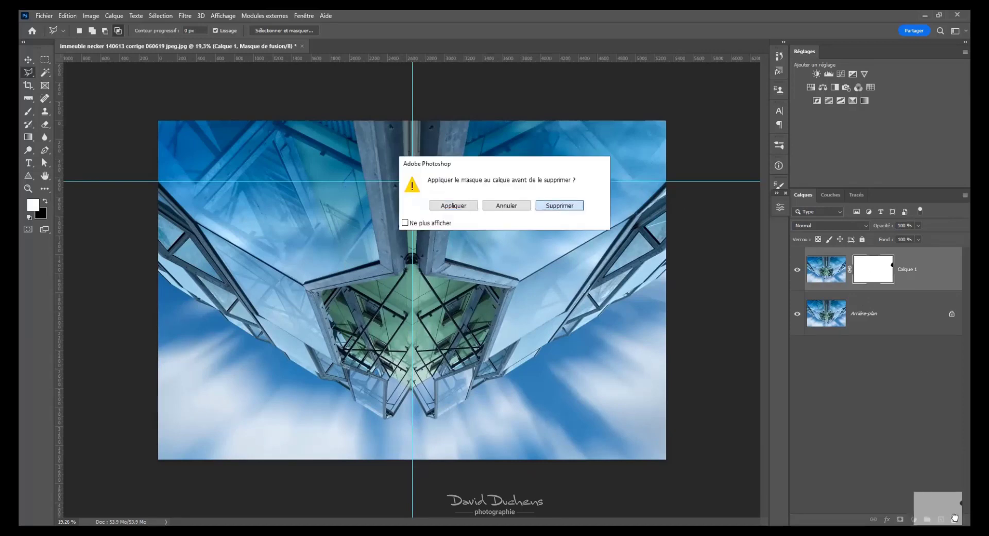
key(Return)
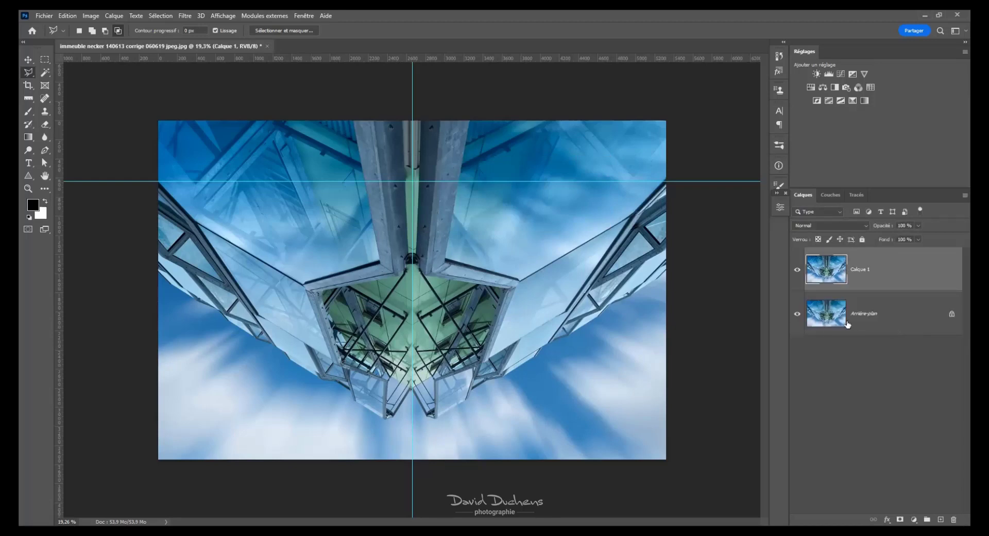
Hide the background layer, select the right half of the photo up to the vertical centre guide and copy it from Calque 1 to a new layer
click(797, 314)
click(44, 61)
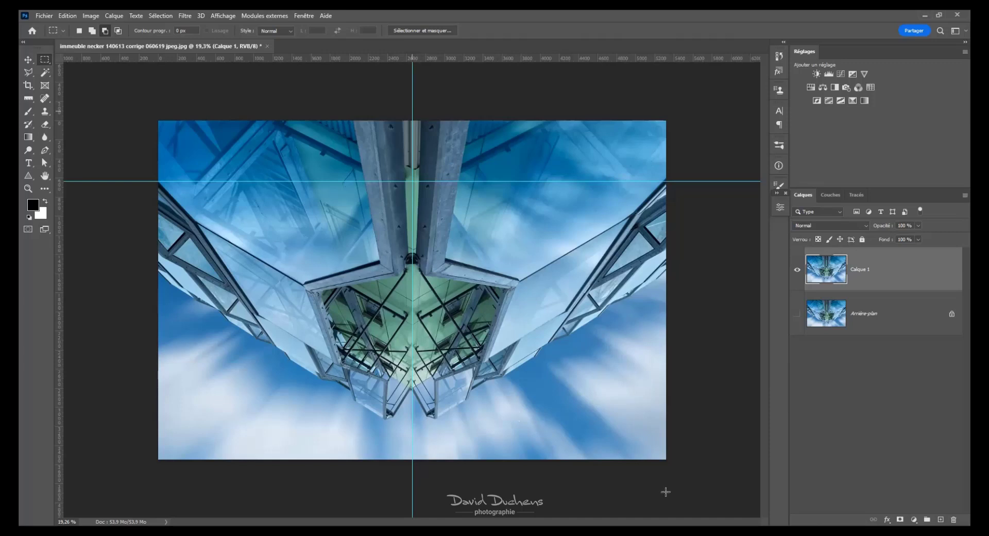
ctrl+click(880, 271)
key(ctrl+j)
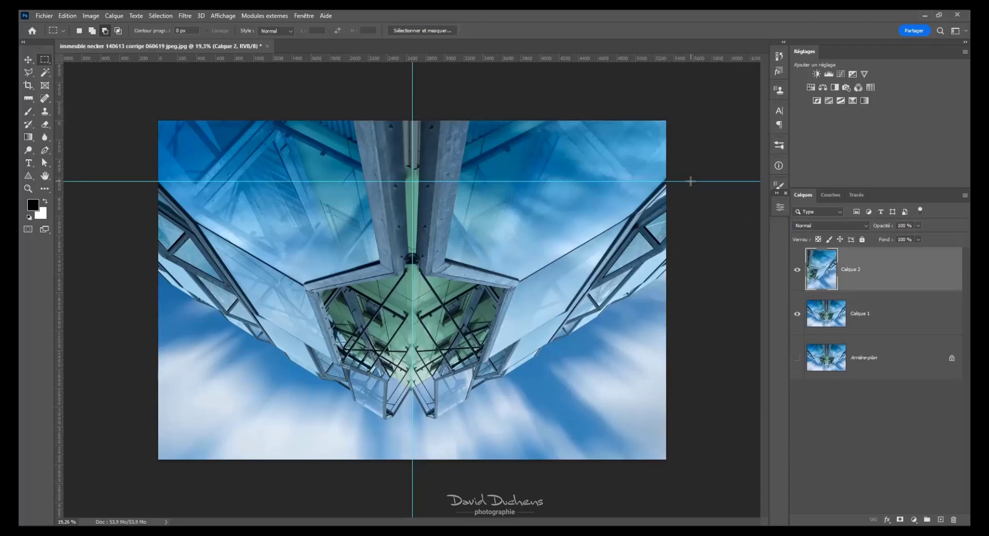
key(ctrl+t)
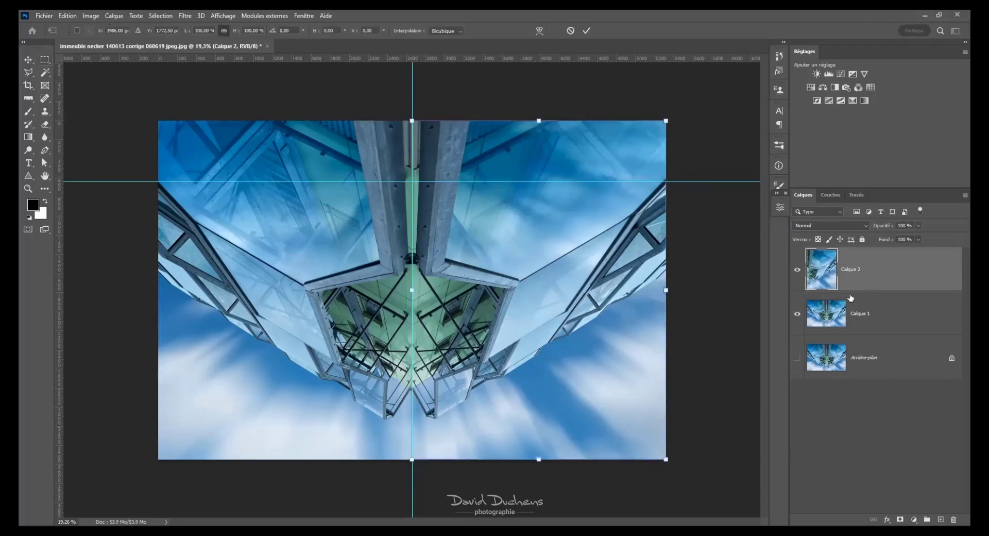
right_click(610, 203)
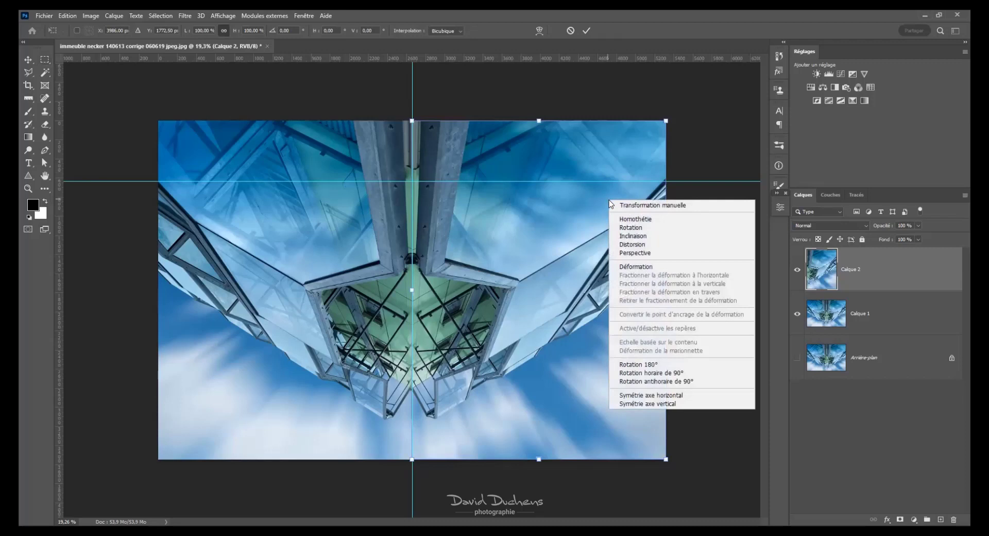
click(632, 244)
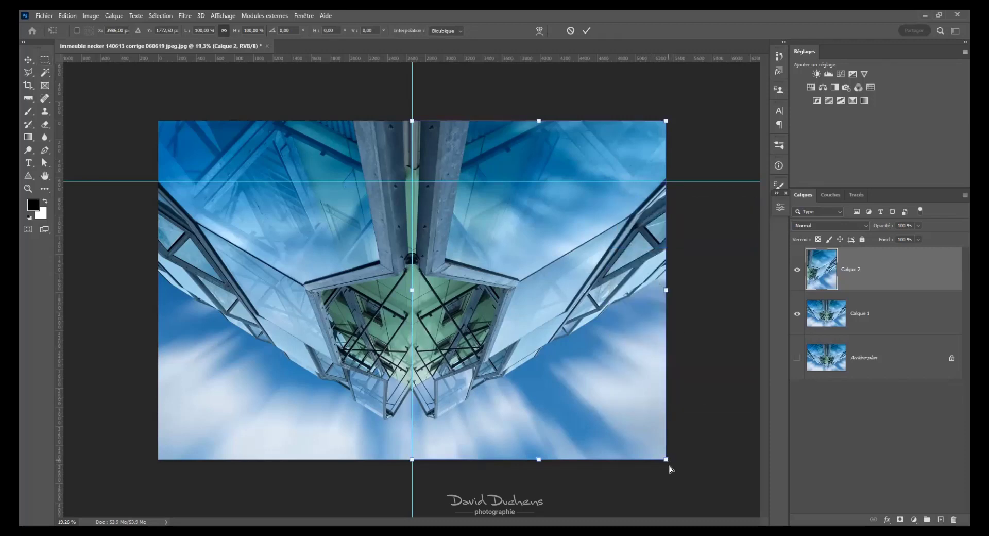
drag(671, 468, 672, 487)
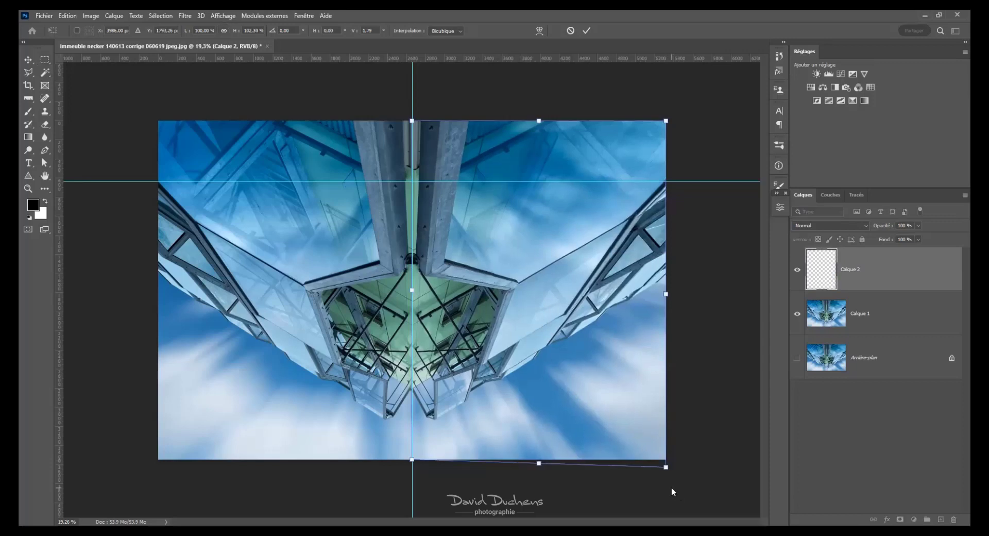
key(Escape)
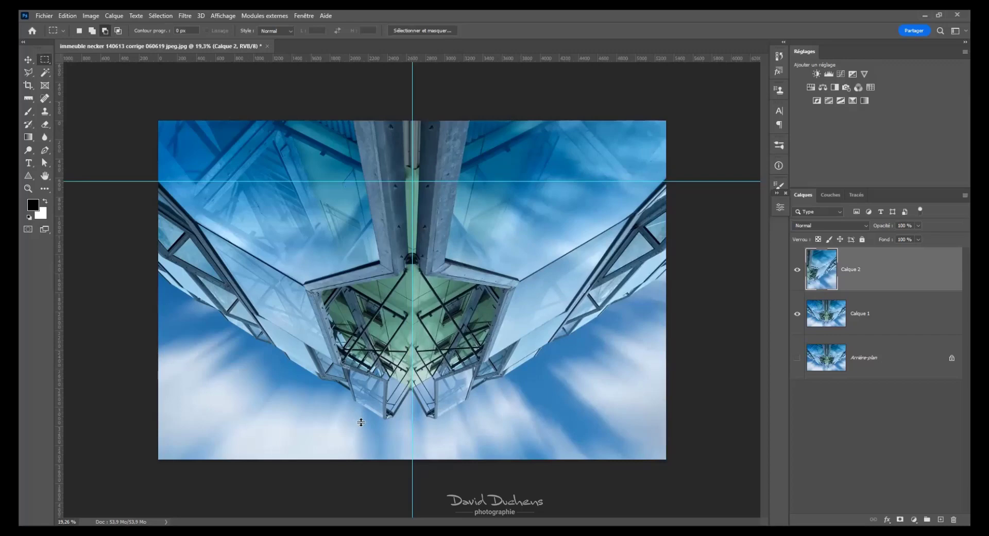
Place a horizontal guide just below the lower tip of the building's left half
scroll(362, 421, up, 10)
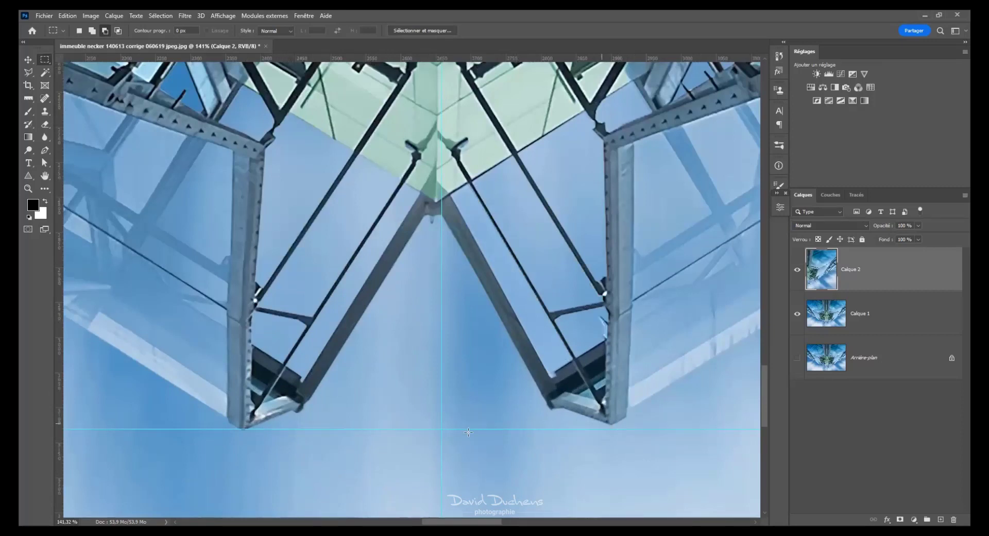
key(v)
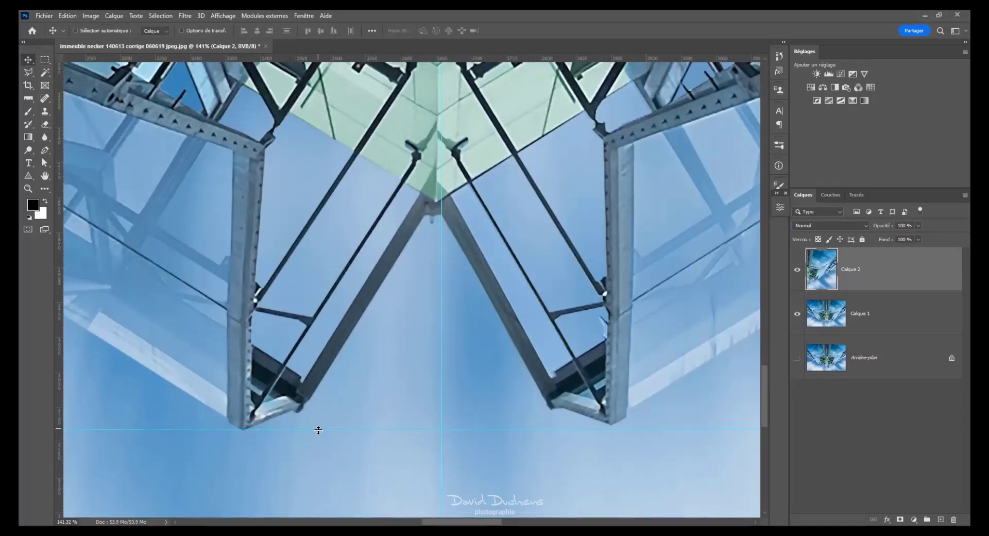
drag(318, 431, 246, 431)
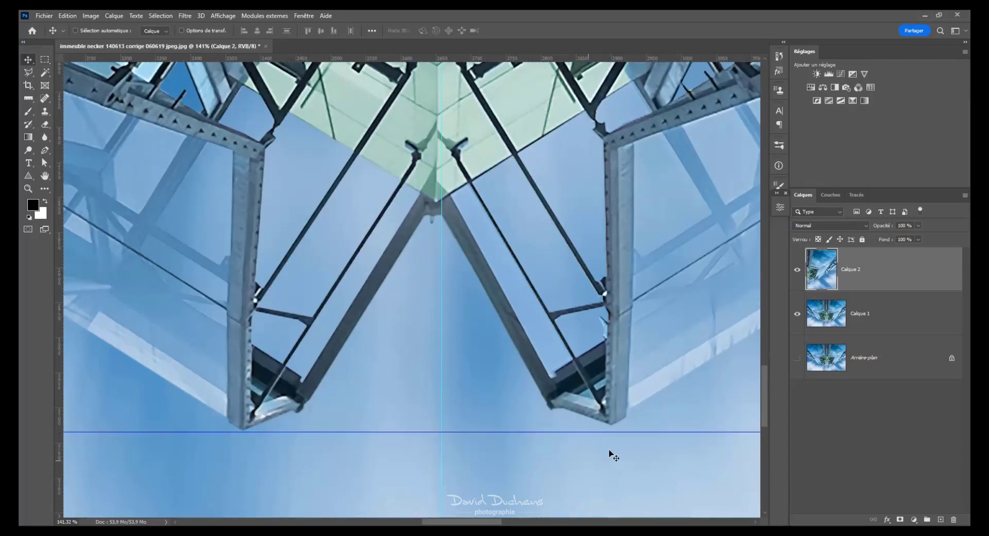
Distort Calque 2 by pulling its lower-right corner slightly down, to a height of about 102%, and apply the transformation
scroll(587, 446, down, 10)
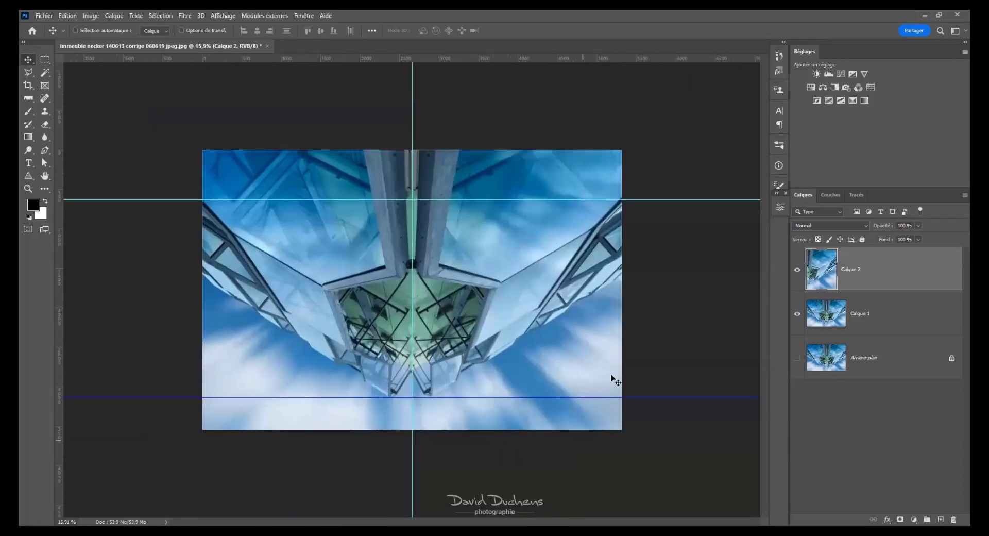
key(ctrl+t)
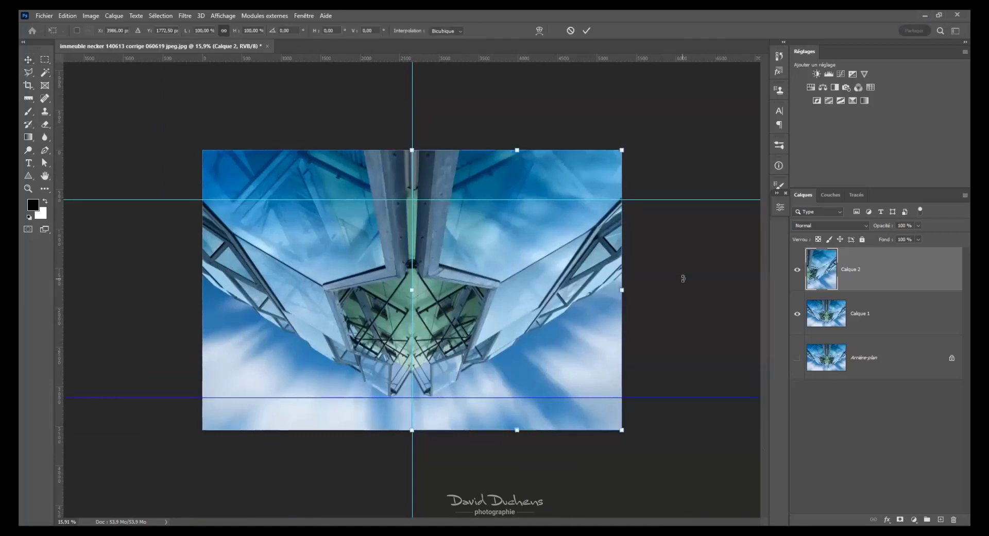
right_click(554, 245)
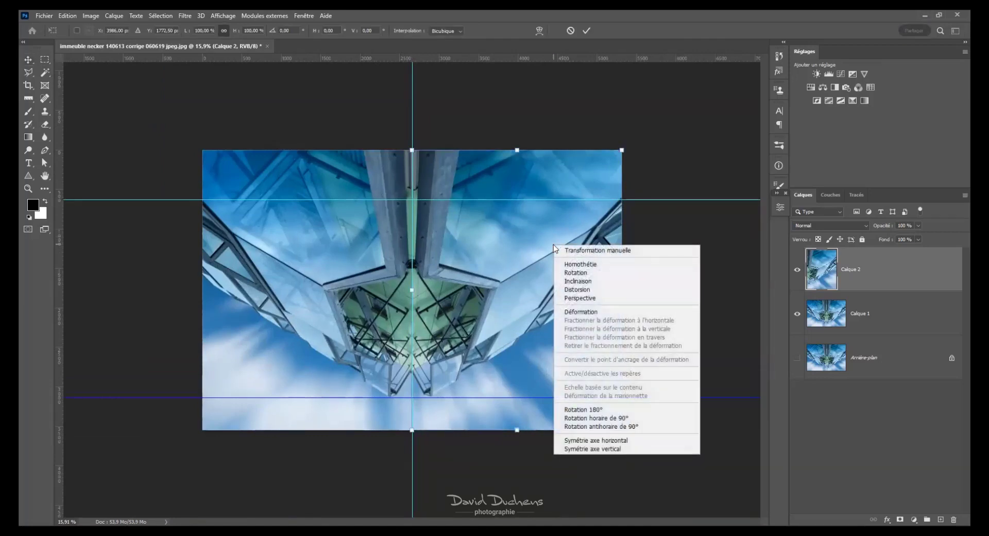
click(567, 298)
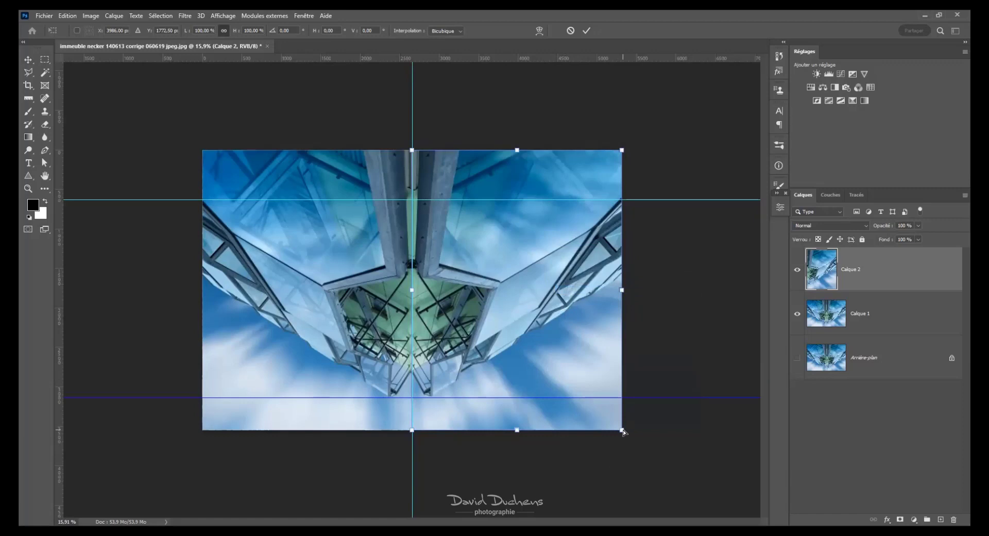
drag(623, 432, 626, 438)
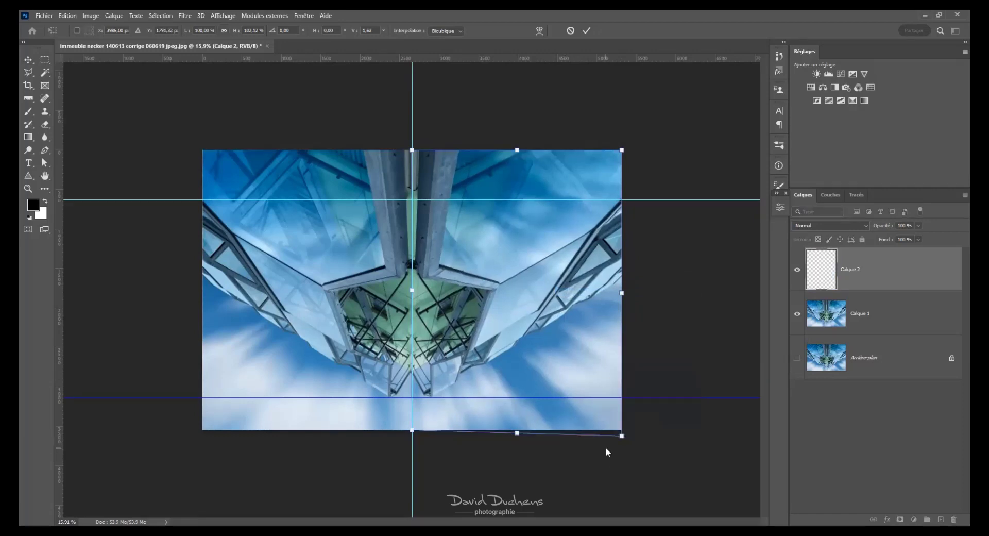
key(Return)
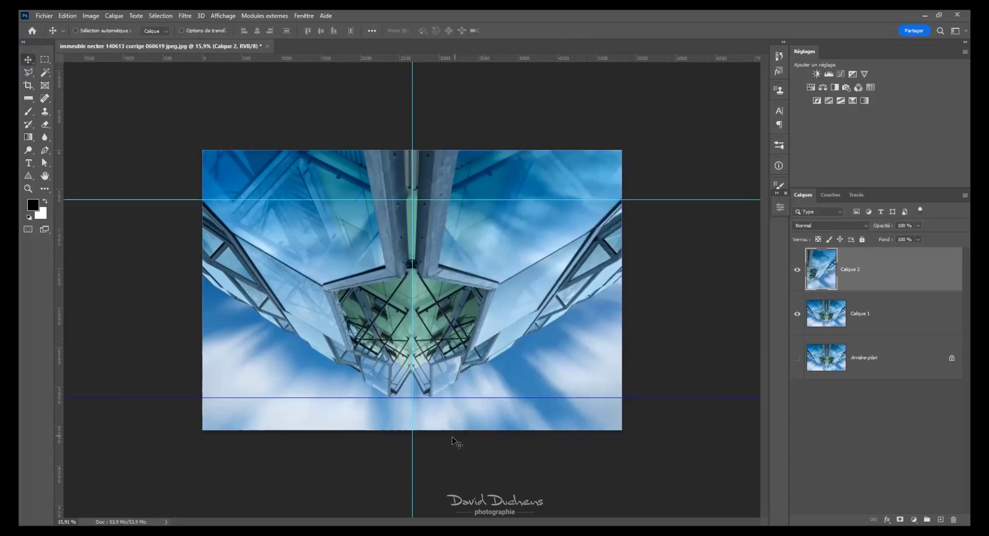
Check the building's lower tips against the horizontal guide and compare the photo with Calque 2 shown and hidden
scroll(451, 439, up, 10)
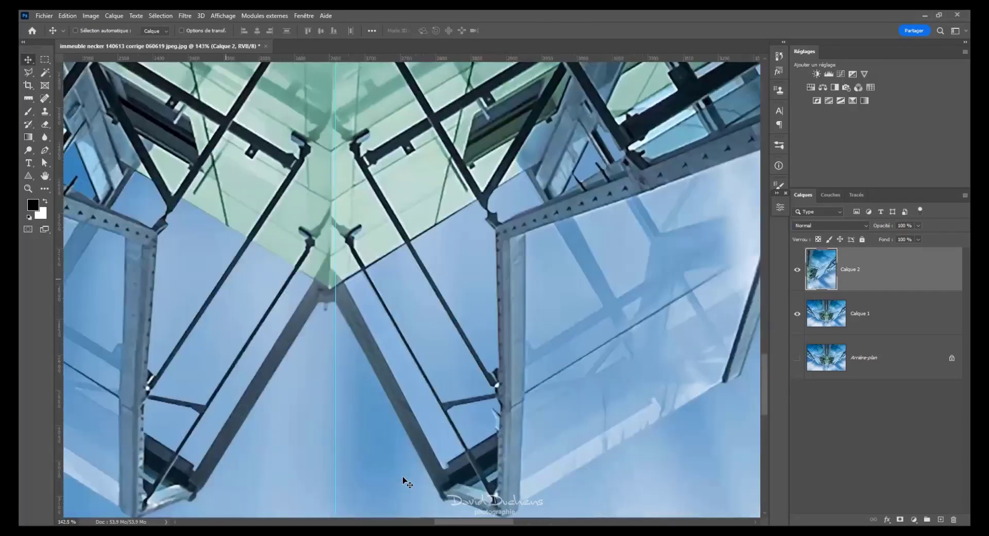
drag(404, 477, 461, 358)
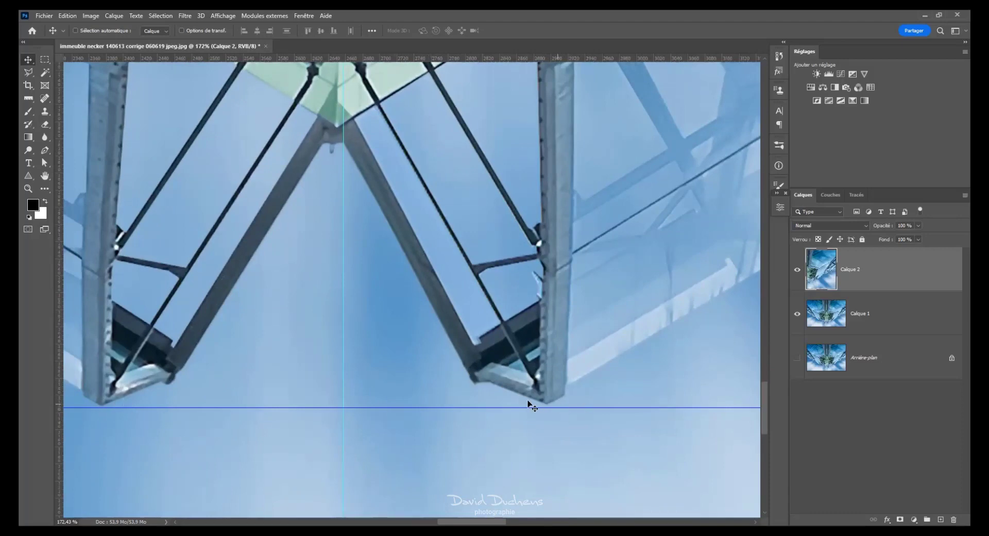
scroll(511, 415, down, 5)
scroll(510, 412, down, 4)
click(798, 270)
click(798, 271)
click(797, 271)
click(797, 271)
click(797, 271)
click(797, 272)
click(799, 272)
click(798, 272)
click(798, 273)
click(799, 273)
click(799, 273)
click(798, 273)
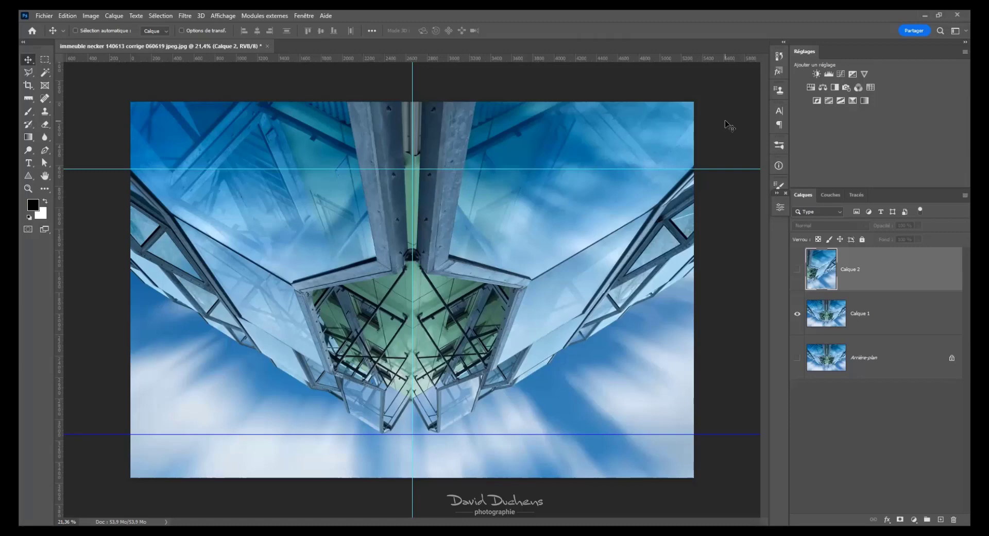
Leave the building photo and bring up the document redressement image.psd
click(738, 246)
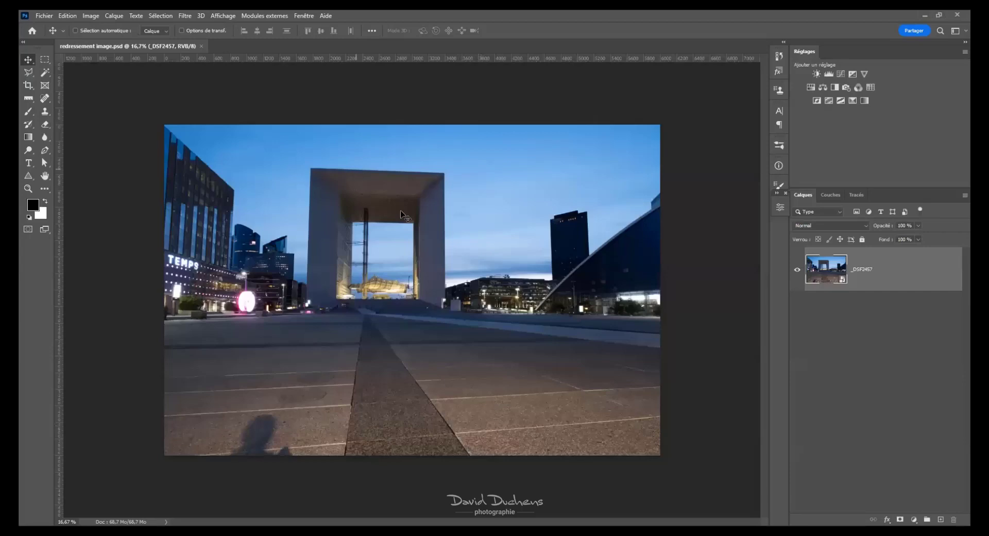
key(ctrl+plus)
key(ctrl+minus)
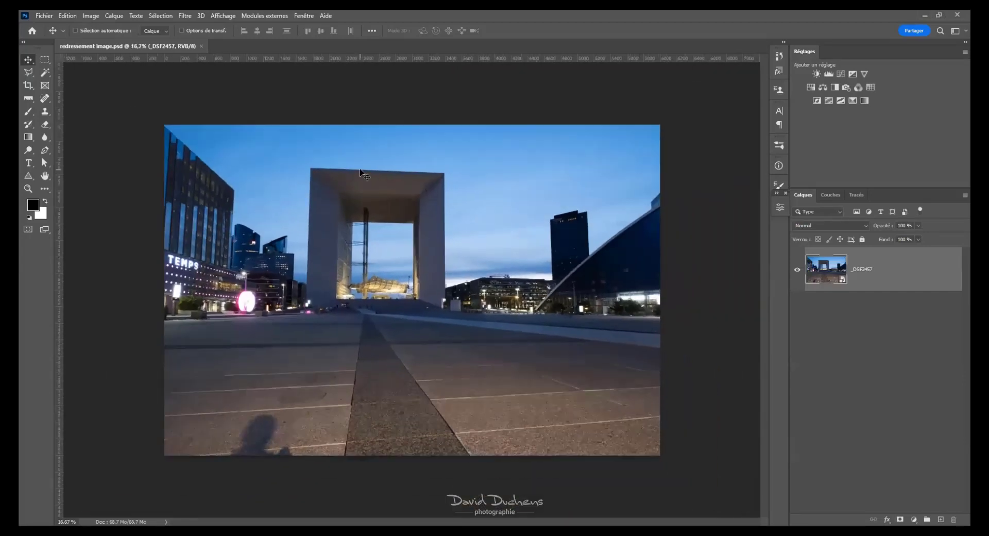
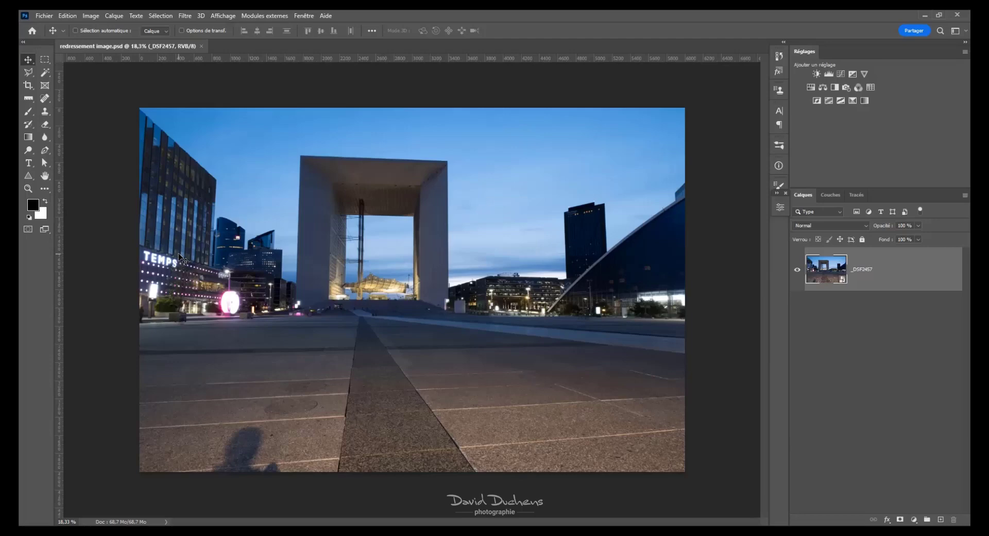
Place a horizontal guide along the base of the arch to check its level, and undo the guide
scroll(392, 288, up, 8)
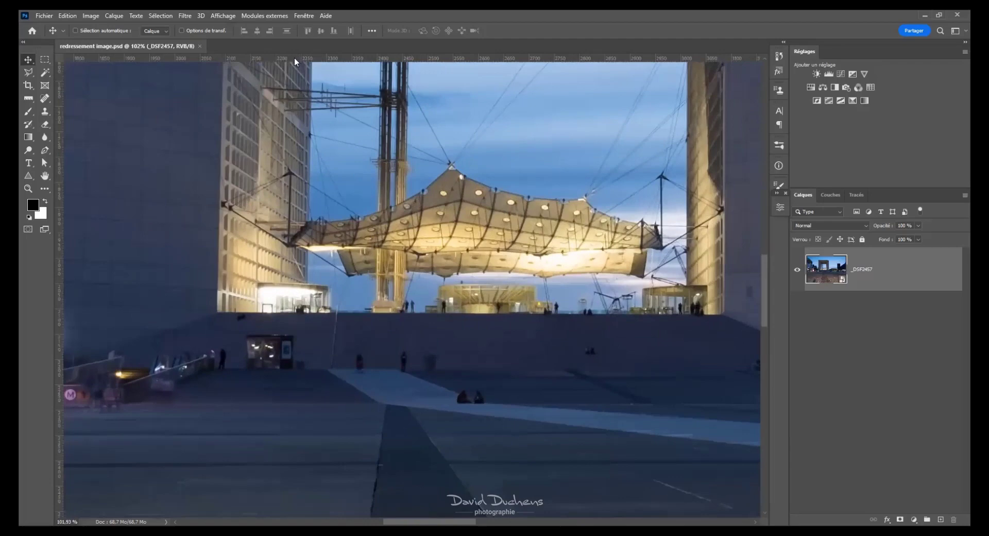
drag(295, 61, 397, 311)
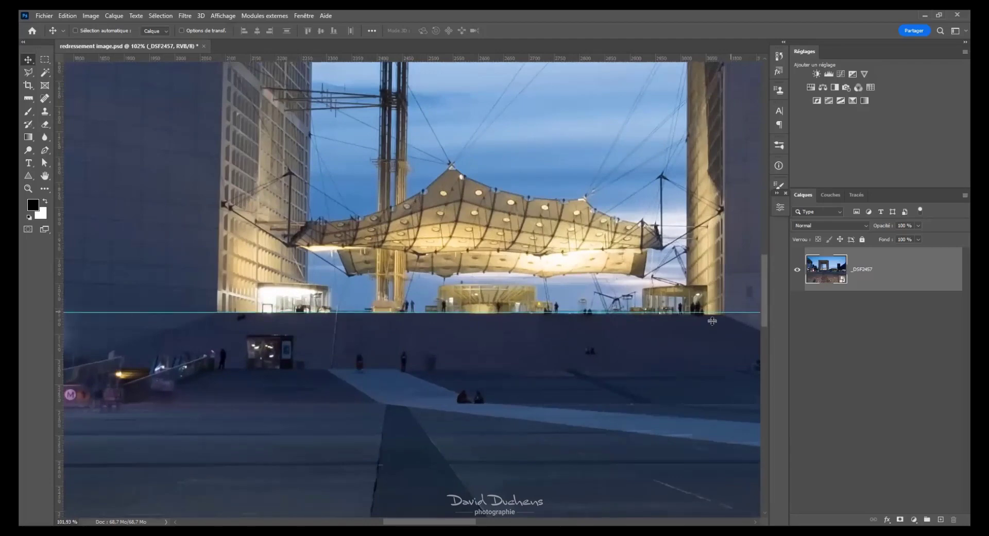
scroll(718, 320, up, 4)
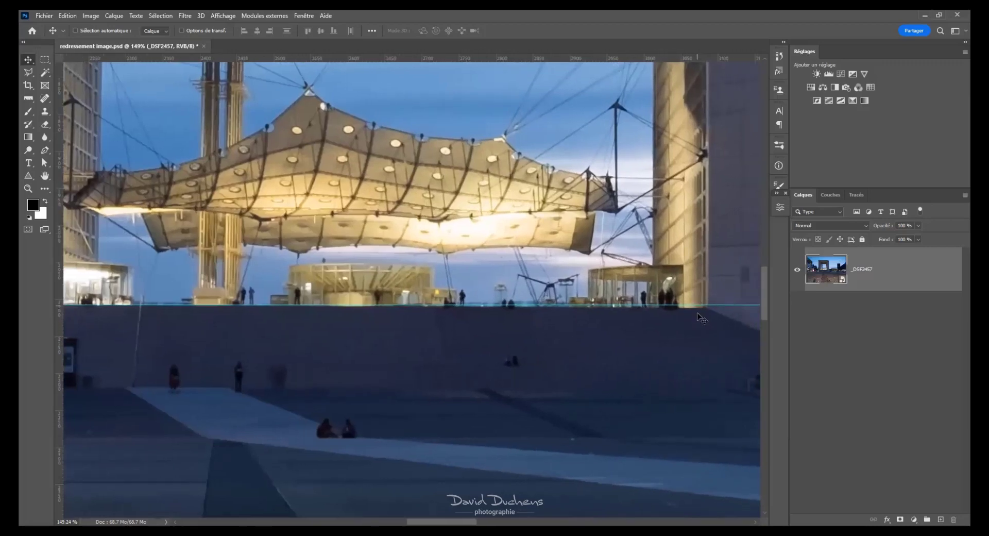
scroll(545, 341, left, 3)
scroll(416, 344, down, 1)
scroll(415, 344, down, 10)
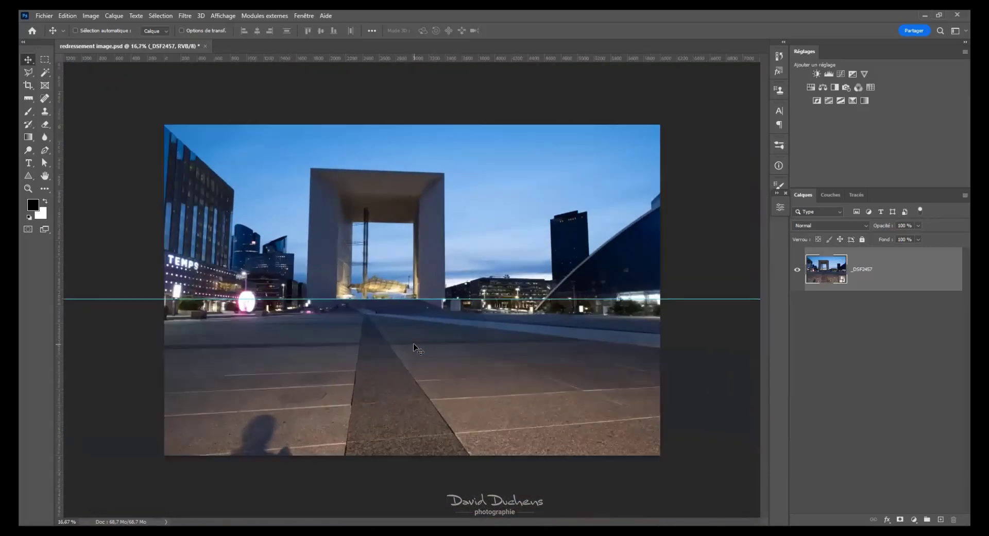
scroll(415, 347, down, 1)
key(ctrl+z)
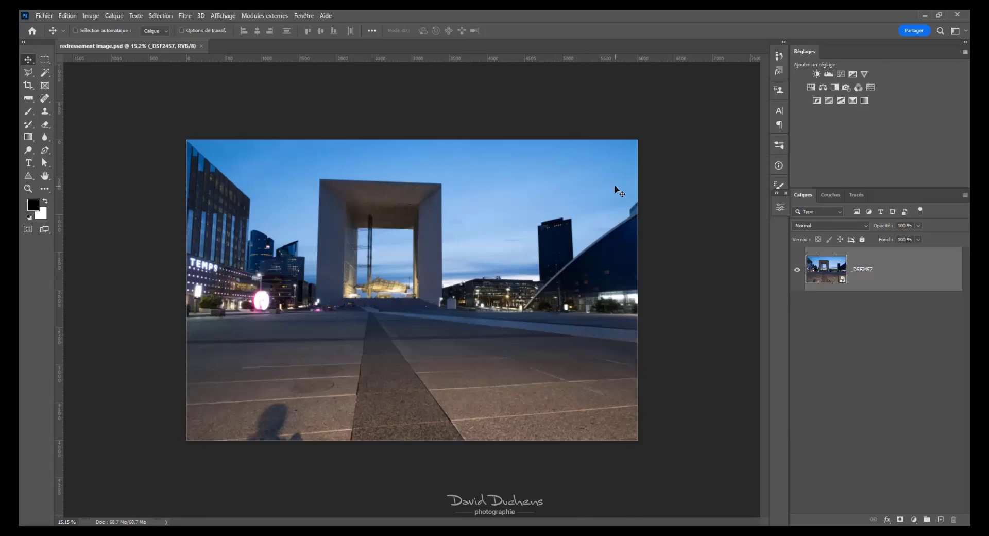
Measure the tilt of the arch's top edge with the Ruler tool and clear the measurement
key(ctrl+plus)
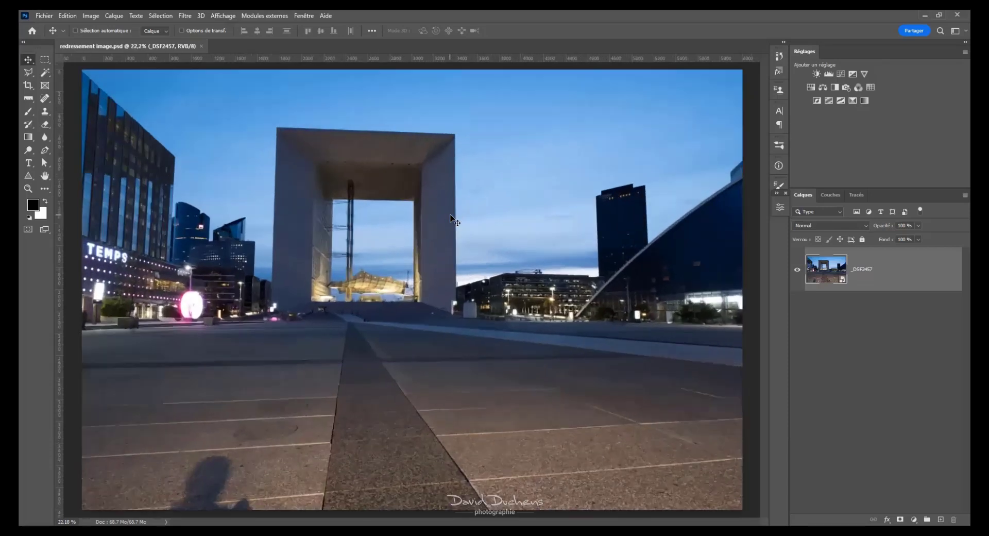
scroll(452, 217, up, 8)
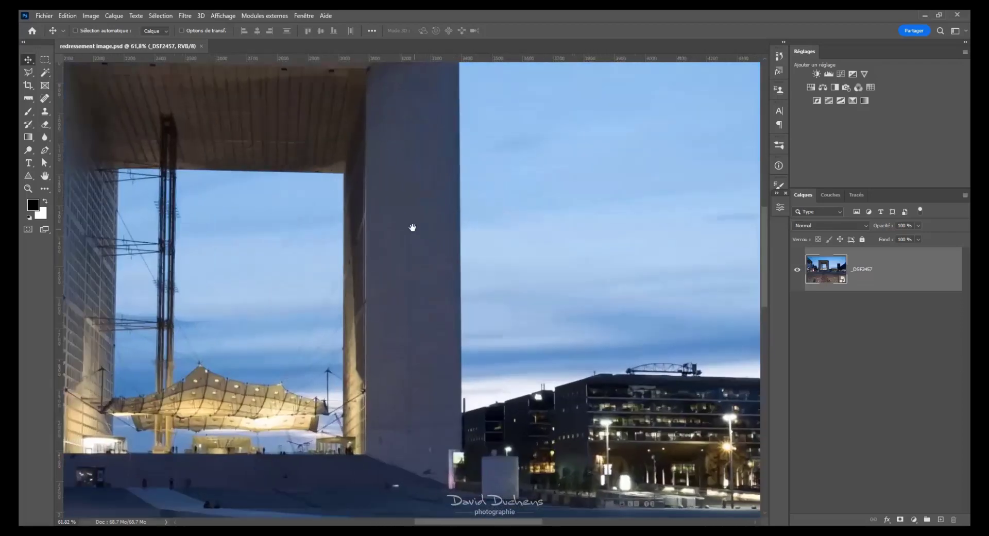
drag(302, 170, 519, 353)
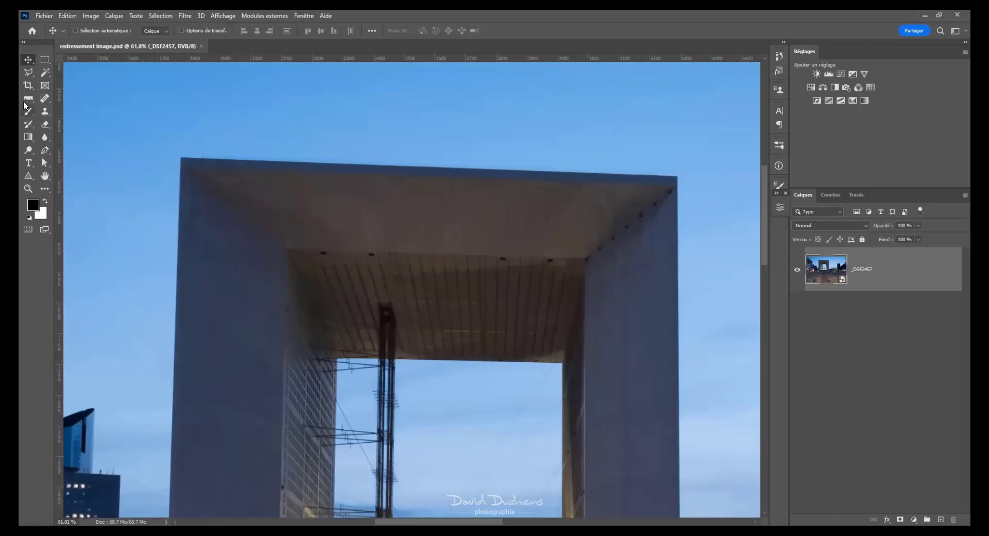
click(27, 98)
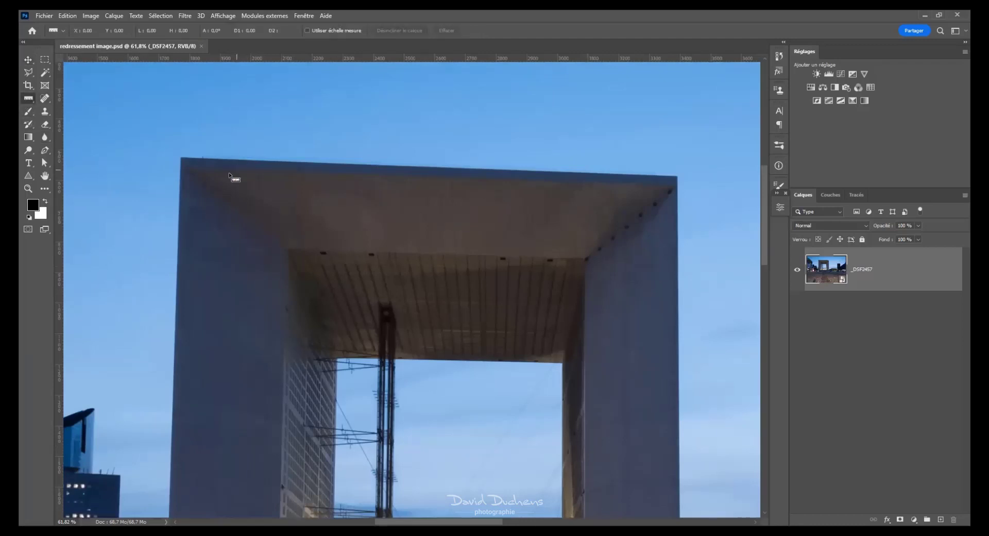
drag(205, 160, 668, 176)
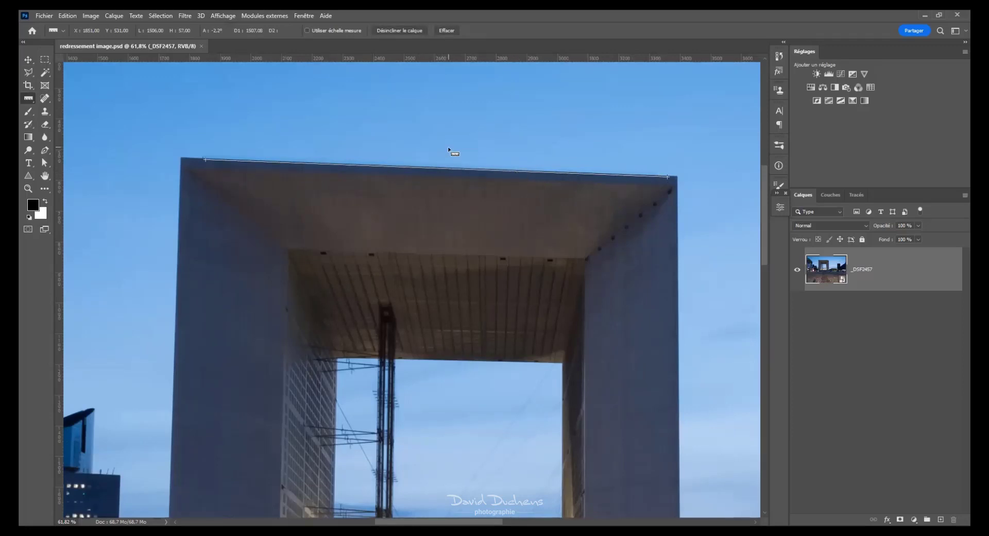
scroll(397, 247, down, 5)
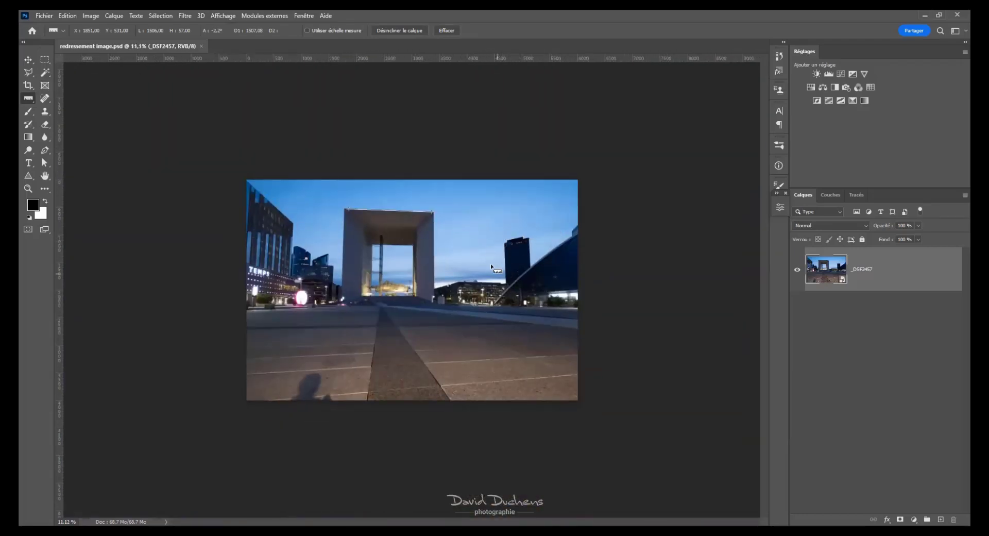
scroll(404, 270, up, 4)
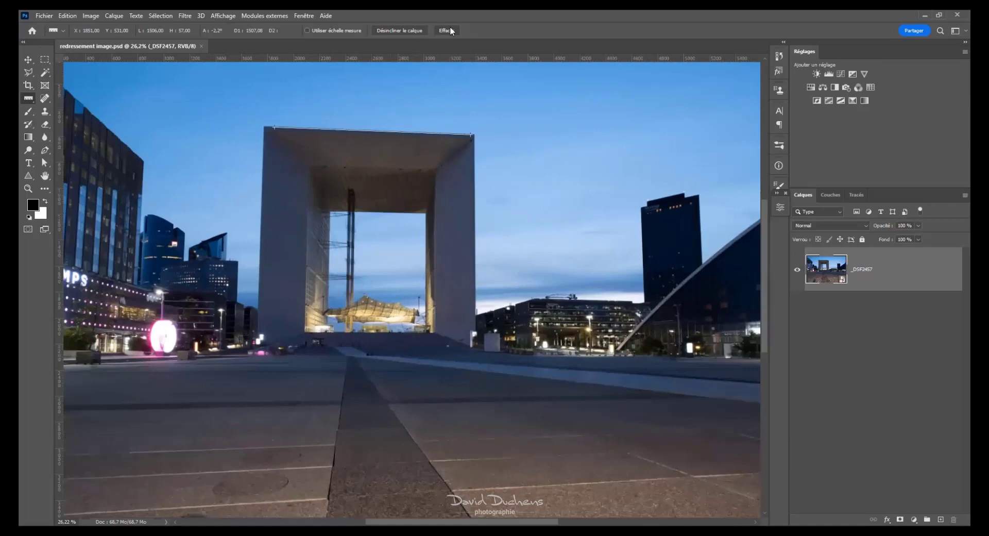
click(444, 31)
scroll(369, 172, down, 2)
scroll(369, 172, up, 1)
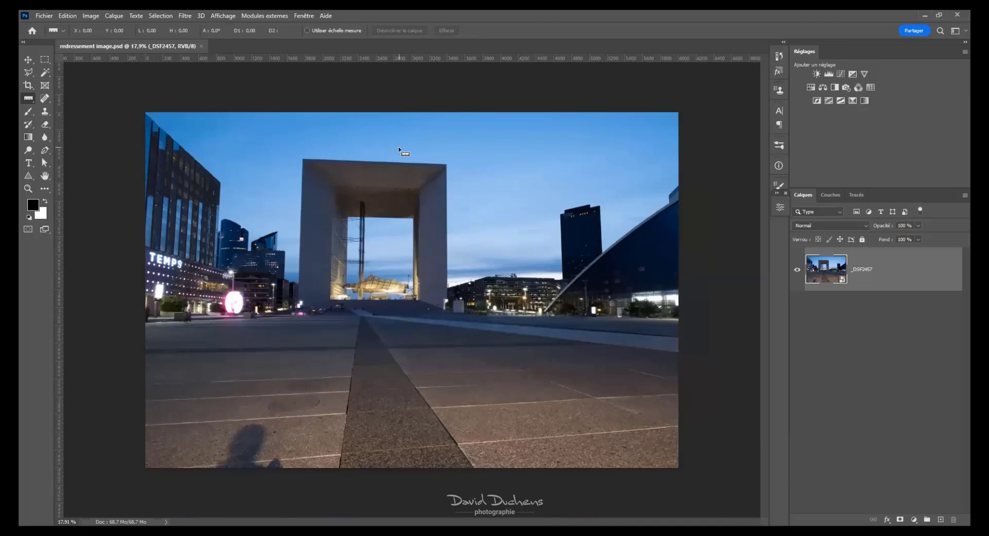
Place a horizontal guide at the upper-left corner of the arch to show the slope of its top edge
scroll(399, 149, up, 3)
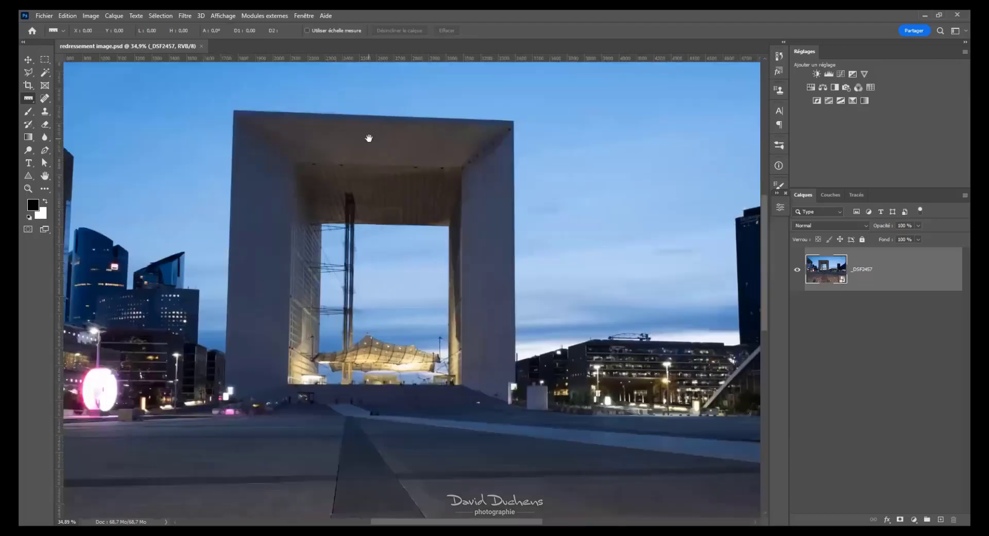
scroll(366, 141, up, 1)
drag(454, 237, 484, 333)
scroll(366, 289, up, 1)
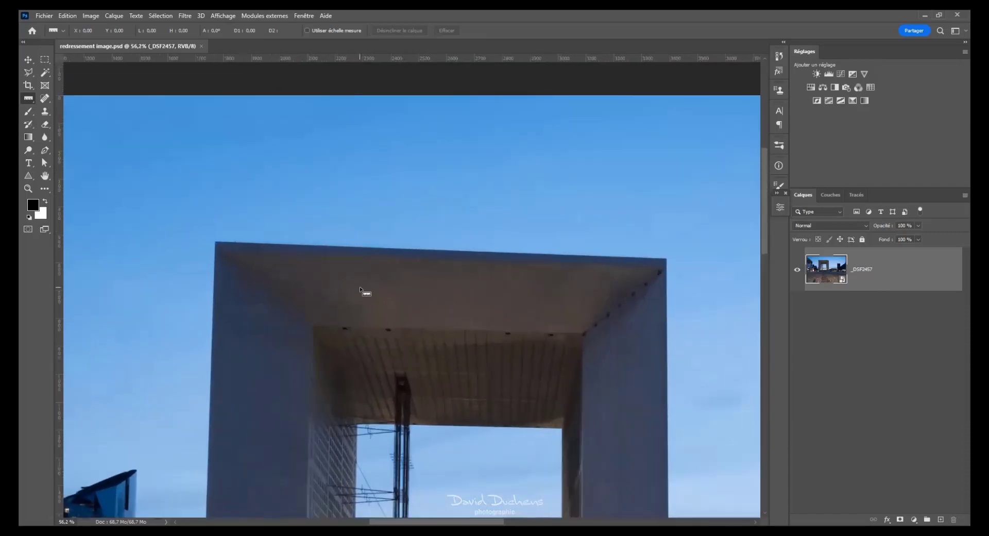
drag(263, 60, 336, 241)
scroll(190, 246, up, 6)
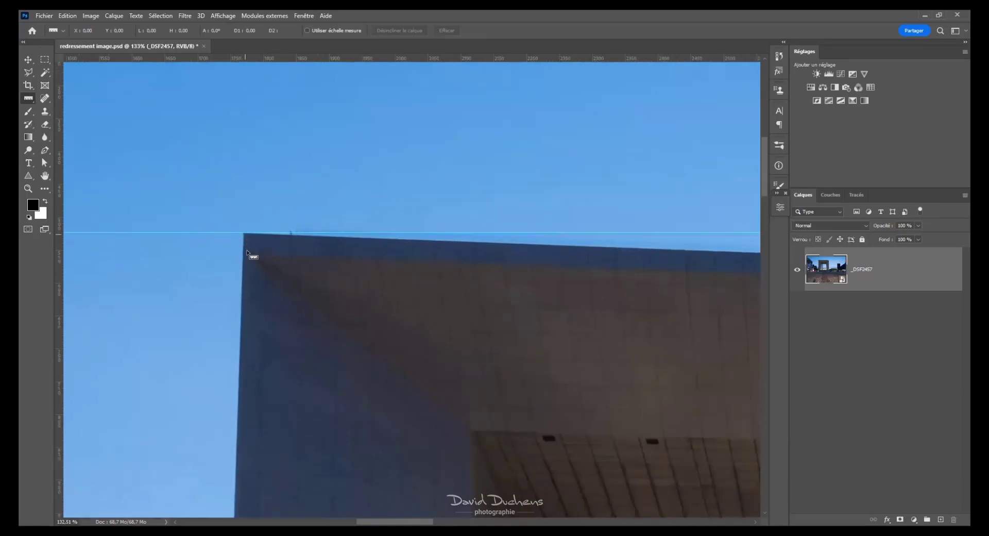
Place a vertical guide along the outer right side of the arch
scroll(240, 253, down, 8)
scroll(232, 269, up, 2)
scroll(504, 277, up, 4)
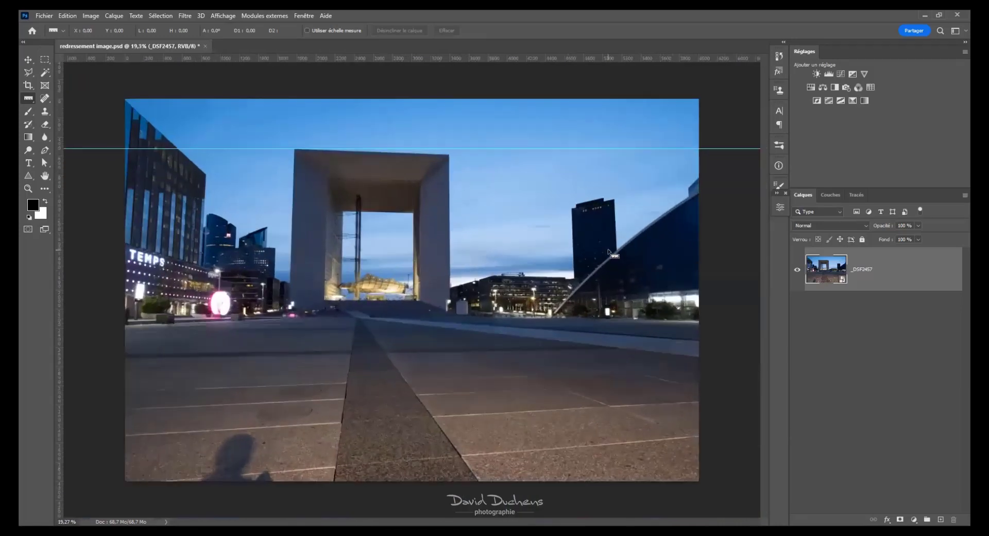
scroll(619, 251, up, 2)
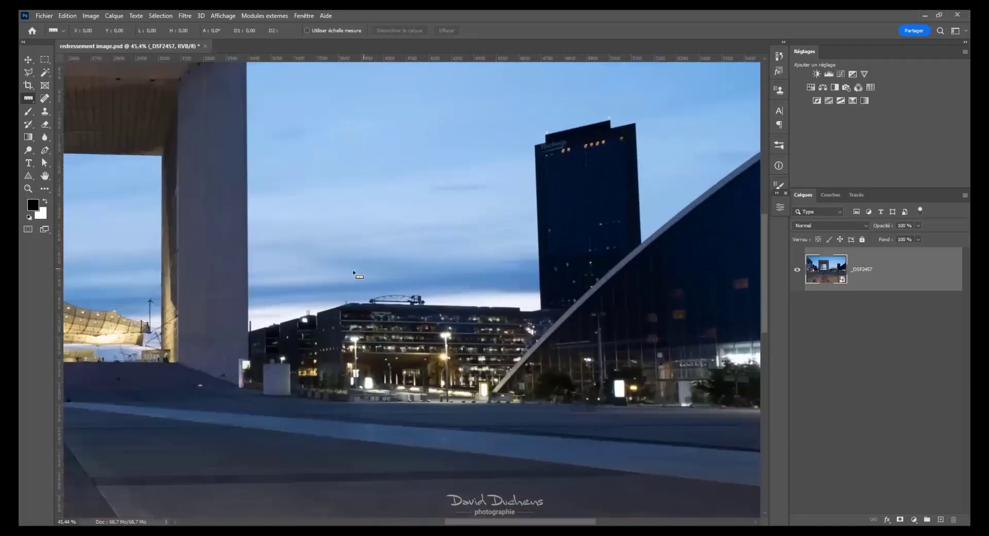
scroll(221, 335, up, 3)
scroll(222, 335, left, 2)
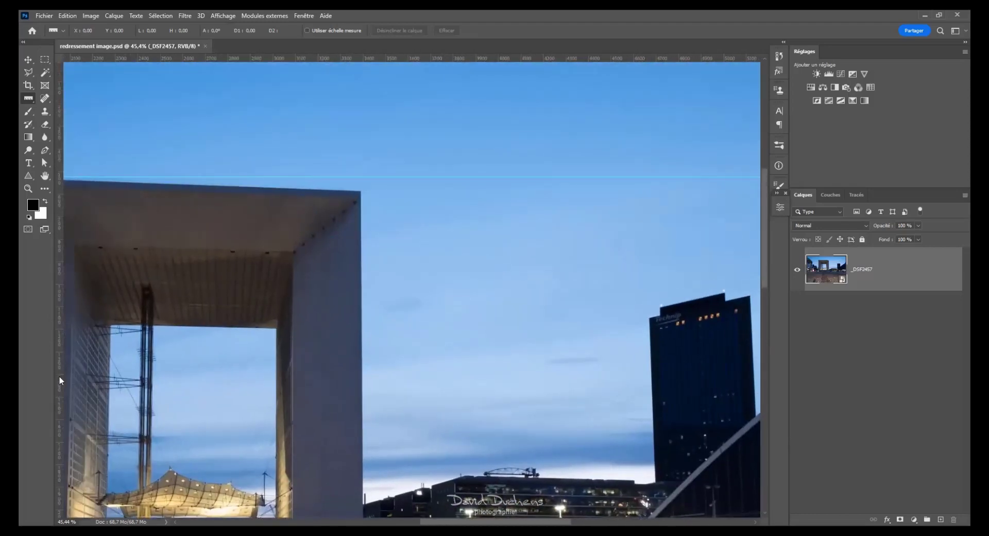
drag(60, 376, 364, 432)
Place a vertical guide at the base of the arch's outer left side and check that side's lean against it
drag(414, 335, 740, 245)
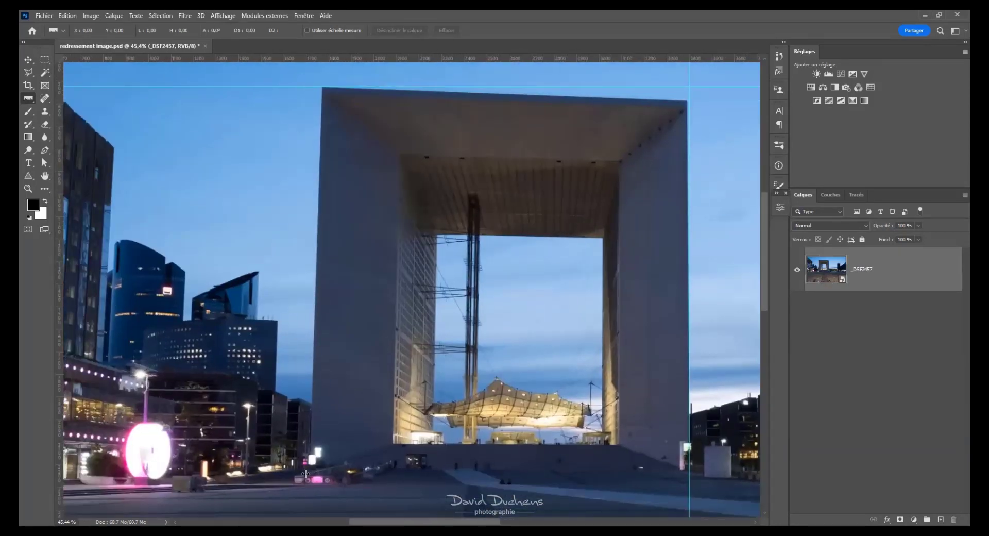
drag(310, 478, 310, 478)
scroll(322, 251, down, 5)
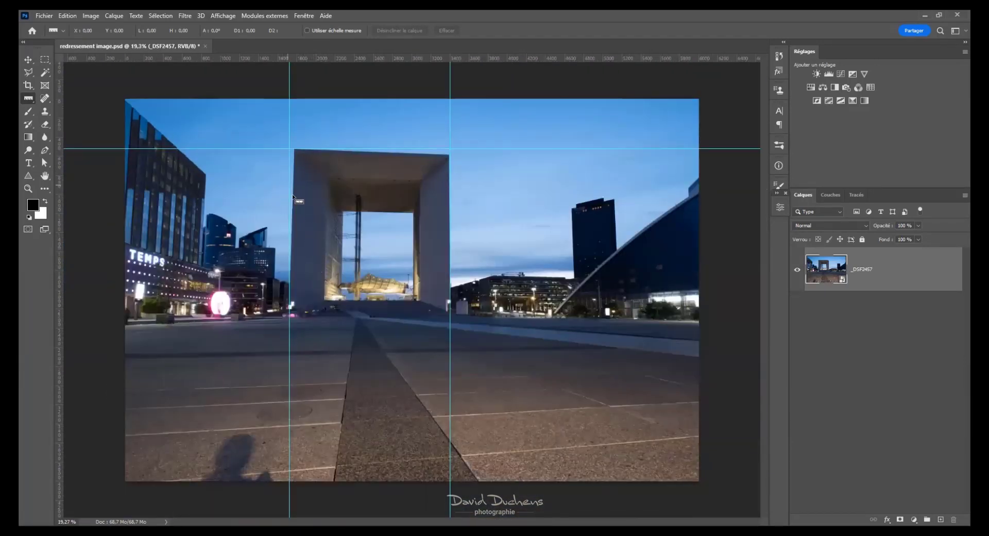
scroll(289, 304, up, 4)
scroll(267, 302, up, 3)
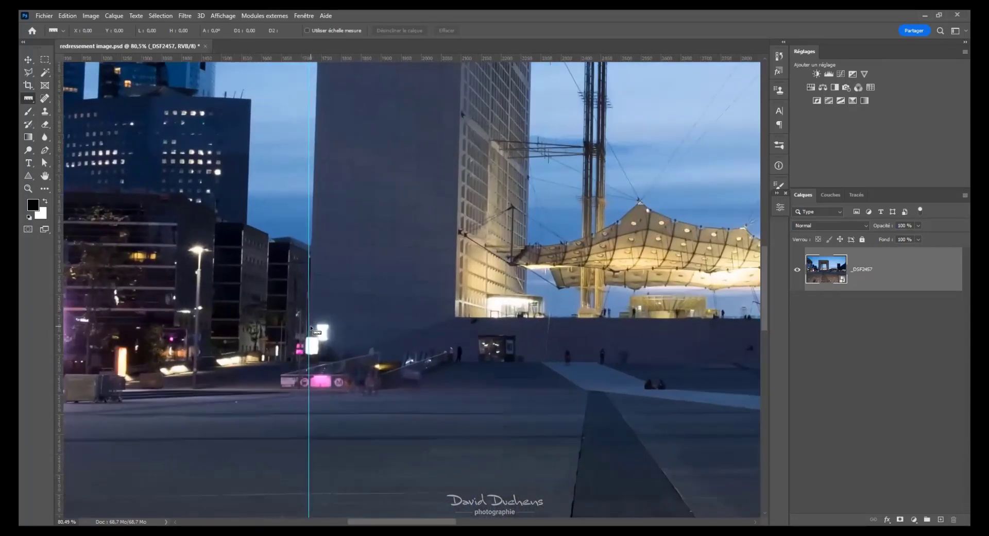
scroll(309, 325, down, 6)
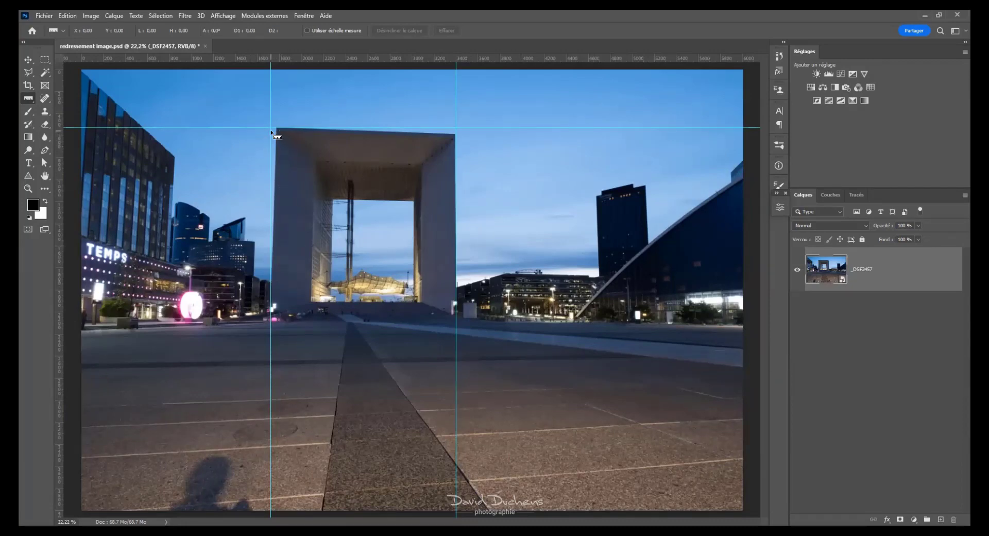
Try the left vertical guide at the arch's upper-left corner with the Move tool, and undo the move
key(v)
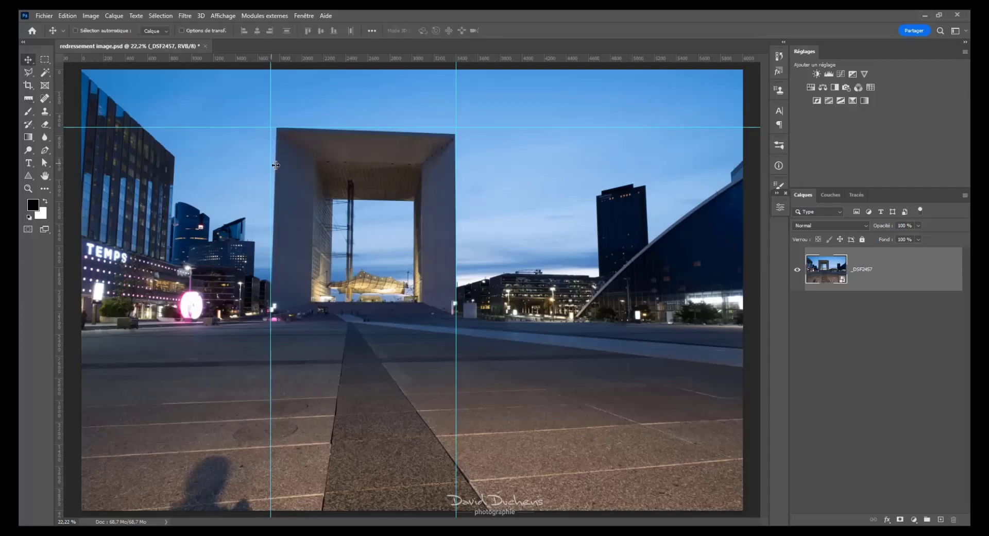
drag(270, 165, 276, 134)
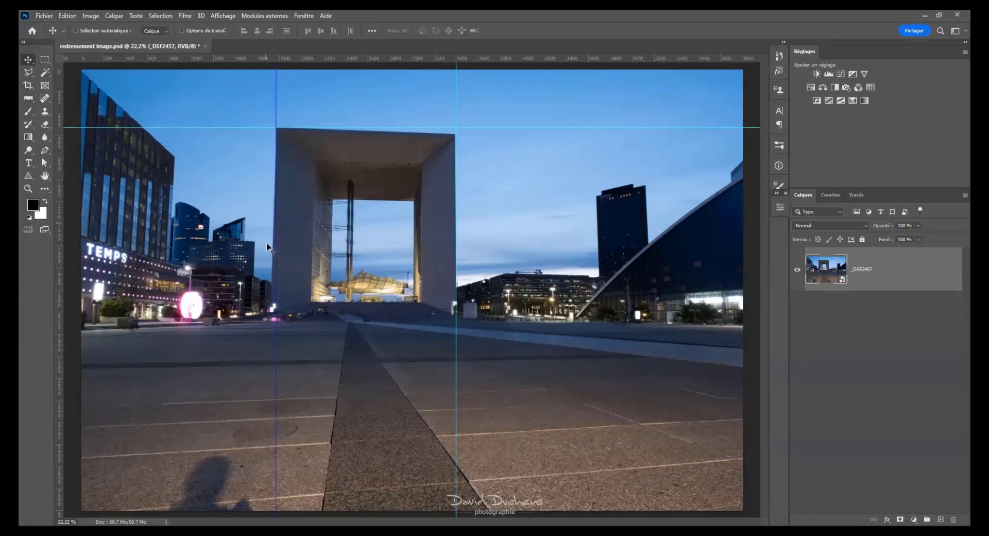
key(ctrl+z)
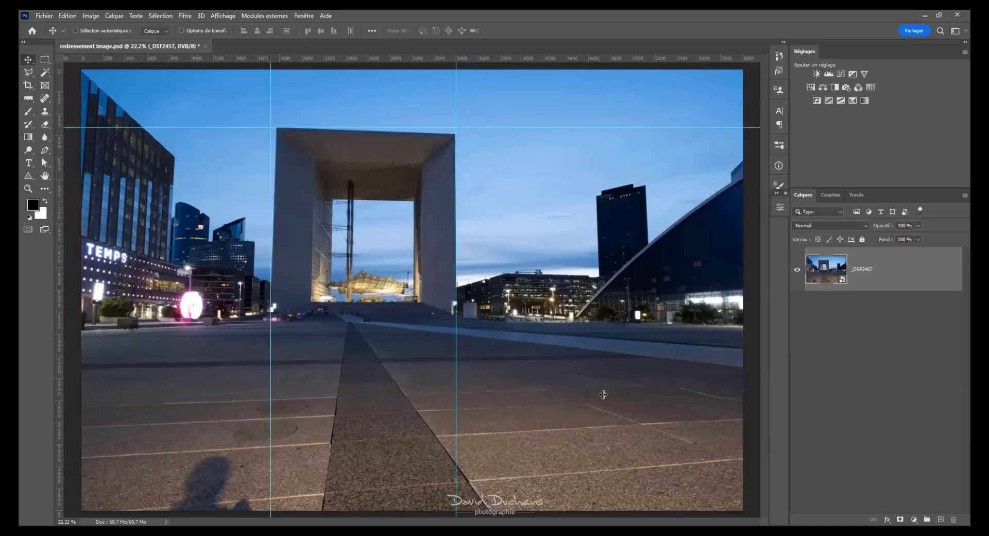
Place a vertical guide along the left side of the dark tower to the right of the arch
drag(599, 394, 600, 351)
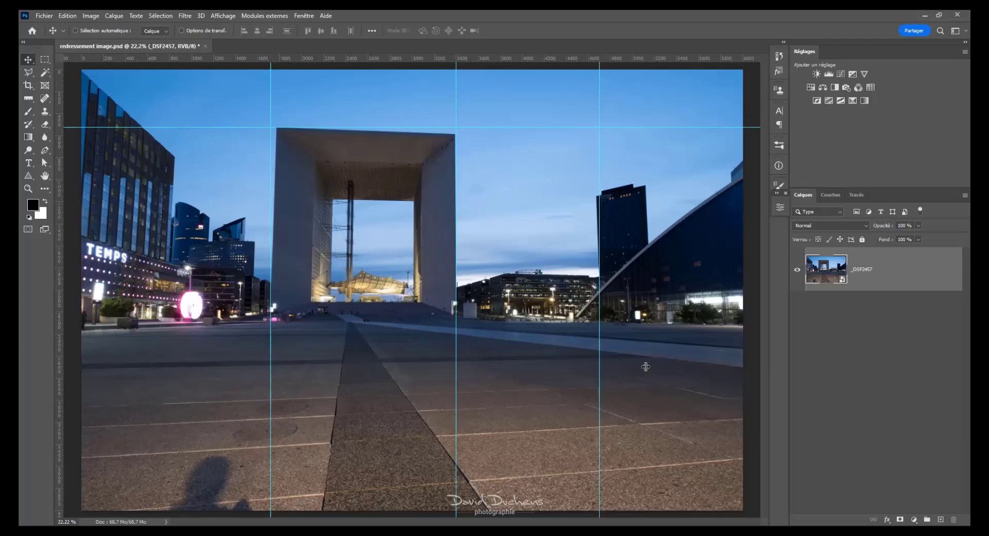
Add vertical guides at the dark tower's right edge and along the sides of the TEMPS building
drag(646, 366, 646, 363)
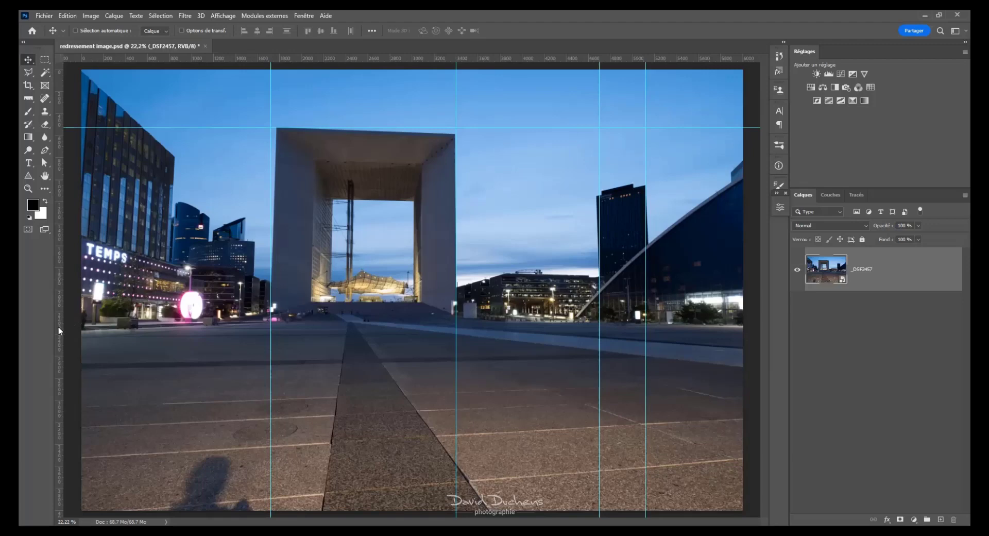
drag(57, 327, 135, 357)
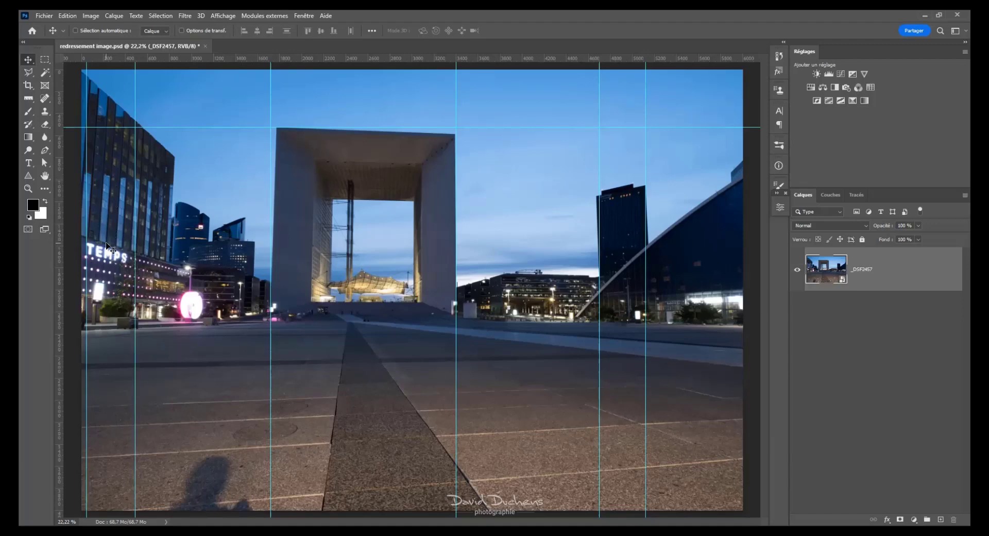
Distort the photo layer with Free Transform, pulling its upper-left corner horizontally outward to about 103.5% width
key(ctrl+minus)
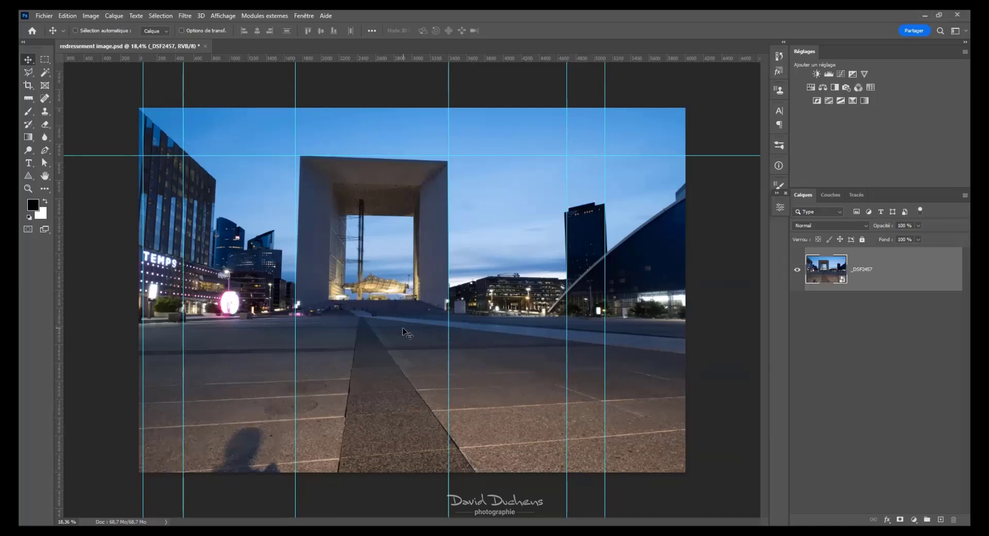
key(ctrl)
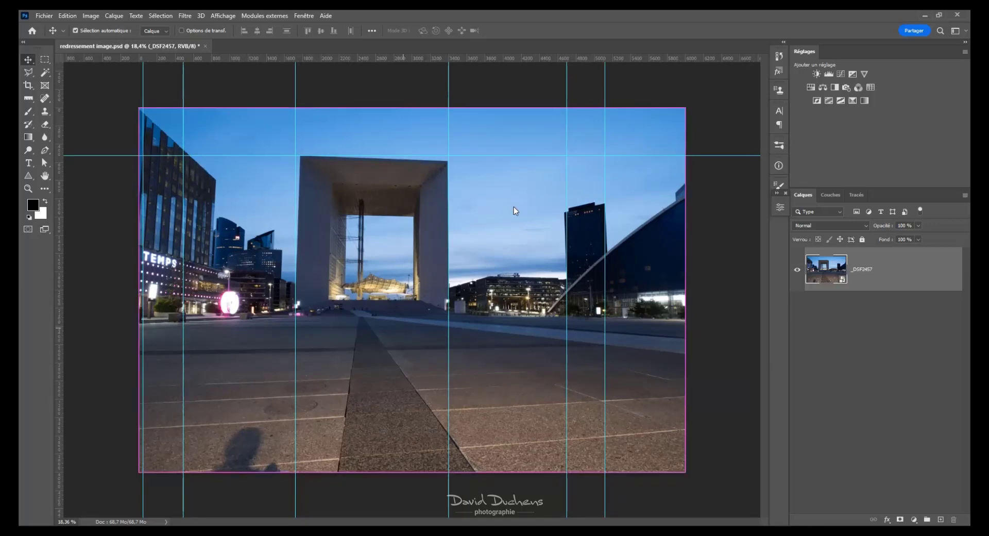
key(ctrl+t)
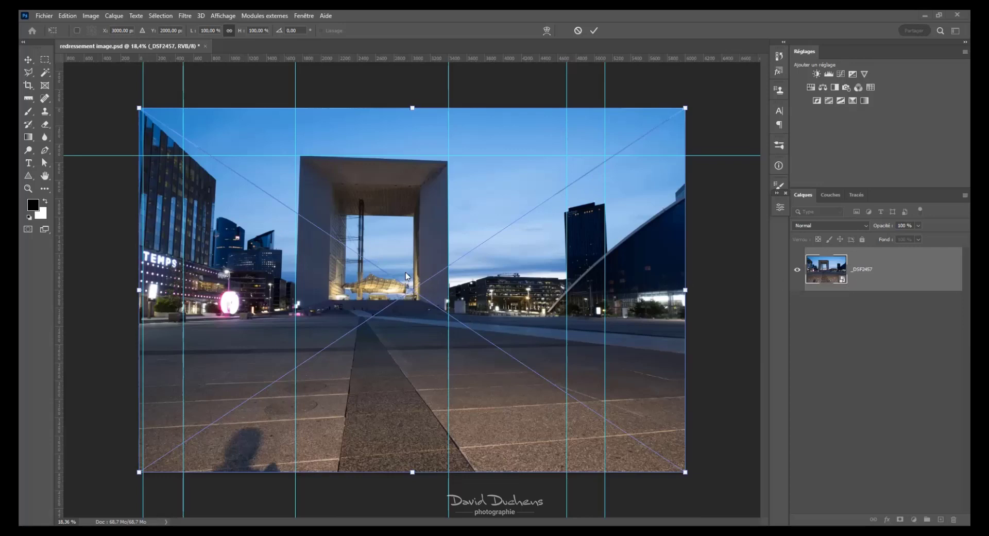
right_click(379, 206)
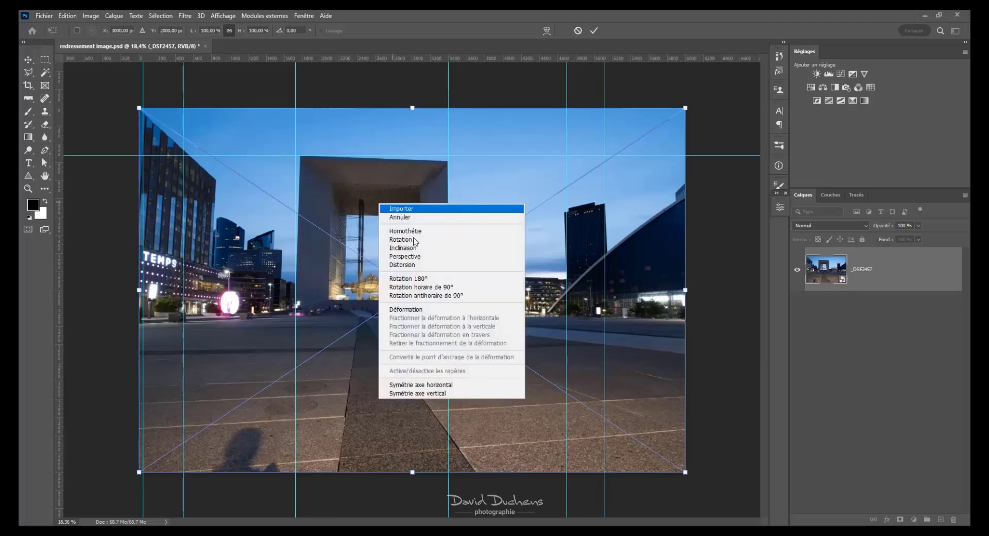
click(412, 309)
right_click(420, 277)
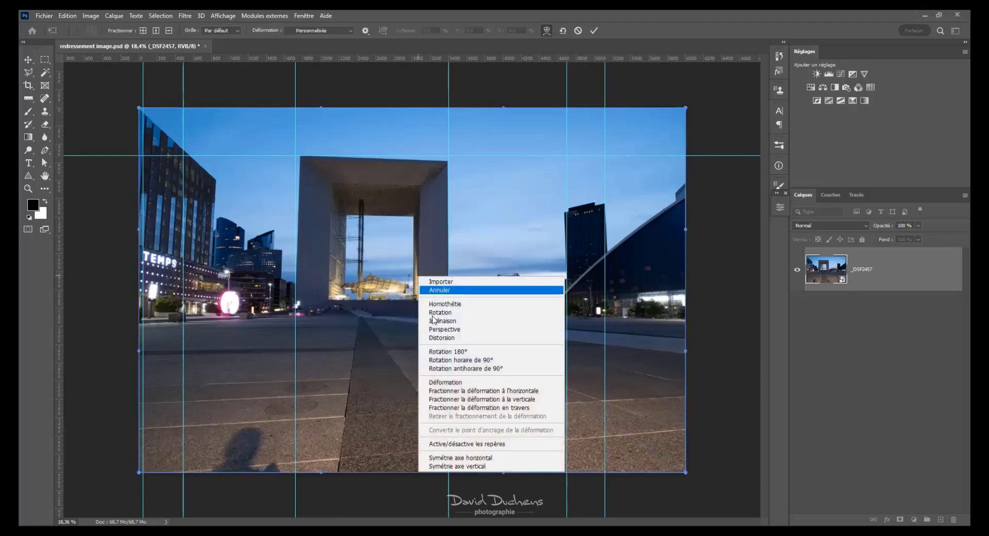
click(448, 338)
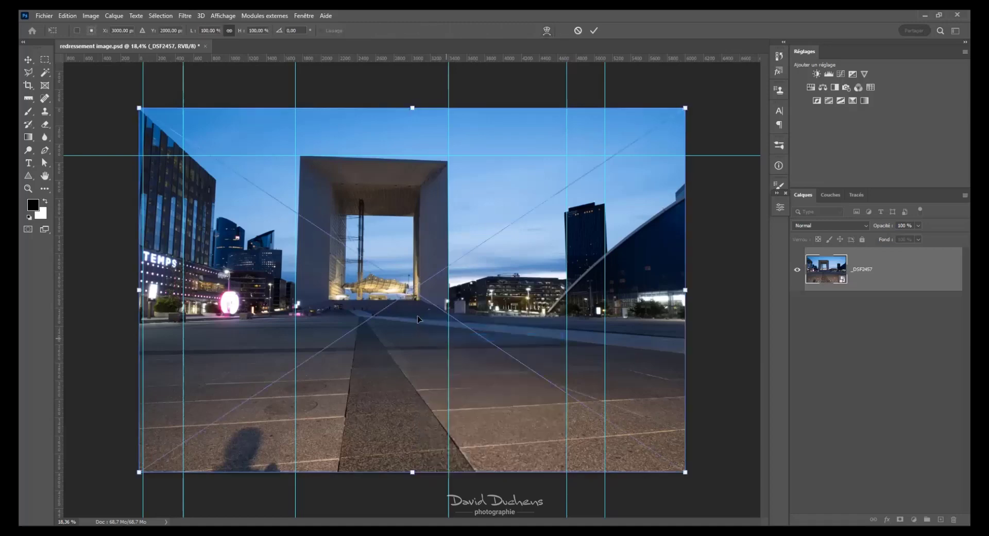
scroll(115, 153, up, 3)
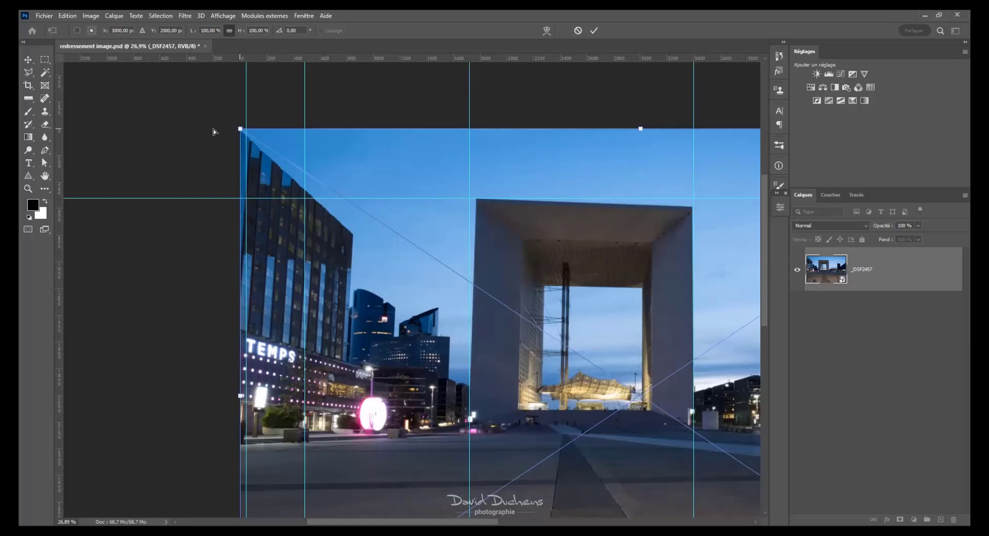
drag(213, 132, 214, 130)
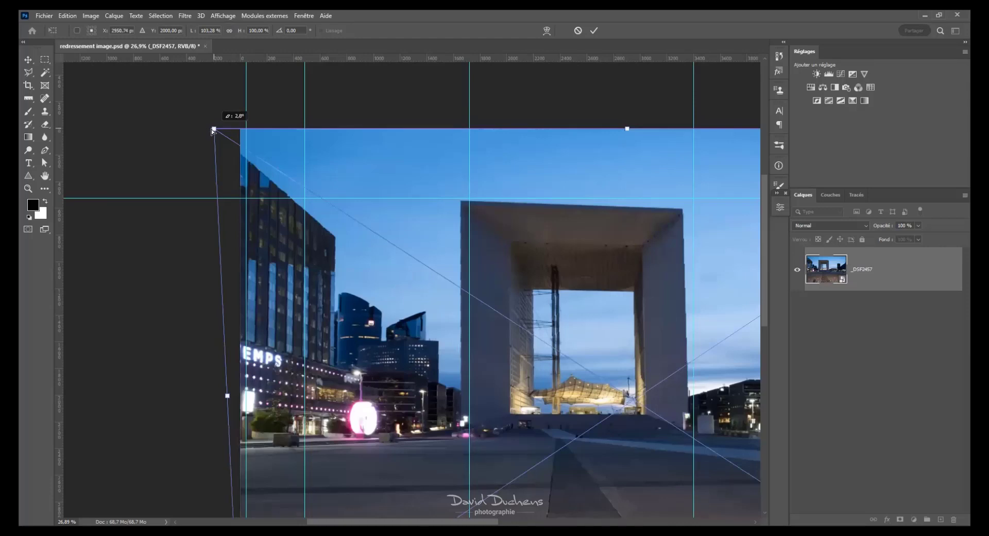
drag(212, 130, 210, 128)
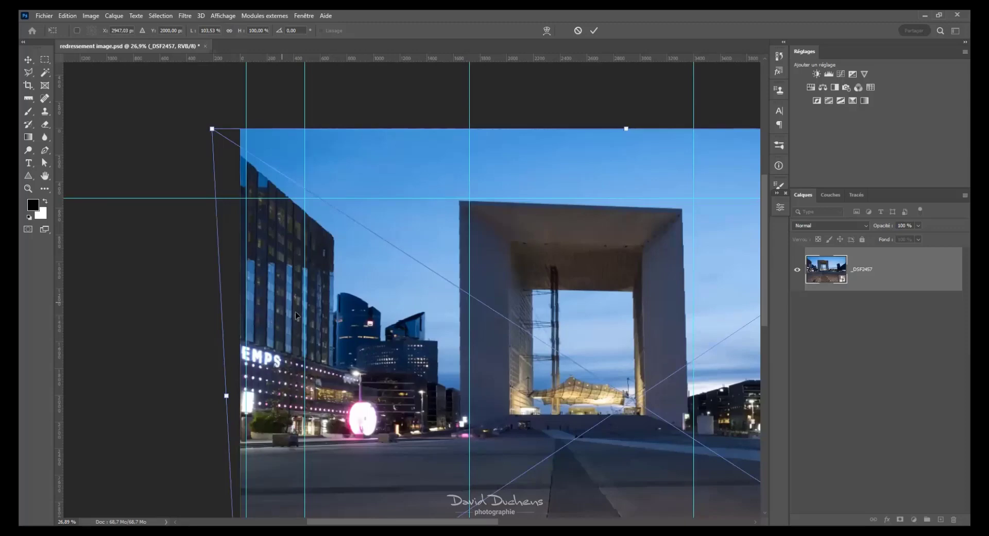
Pull the photo's upper-right corner horizontally outward and widen the upper-left corner slightly more, to about 109.5% width
drag(569, 276, 406, 258)
scroll(406, 260, down, 4)
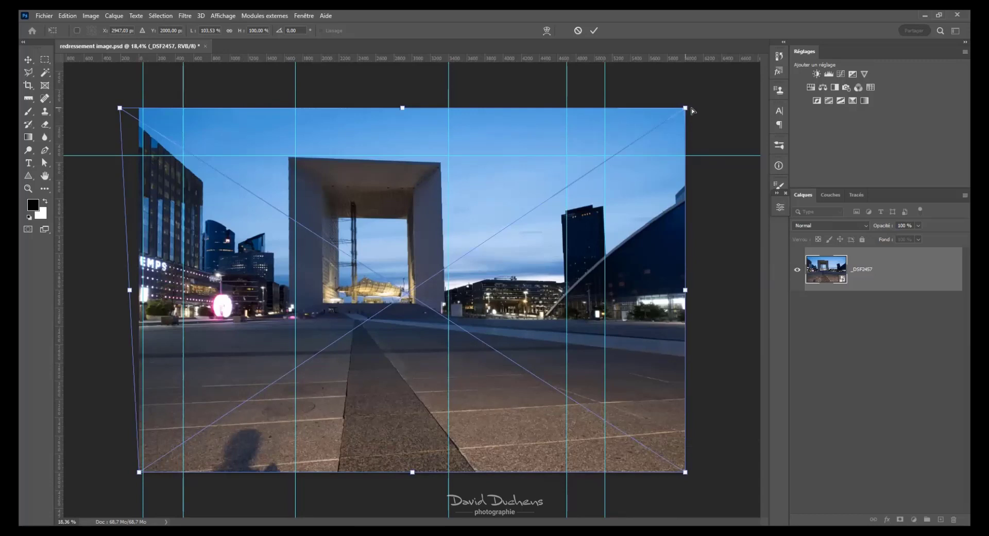
drag(702, 110, 711, 107)
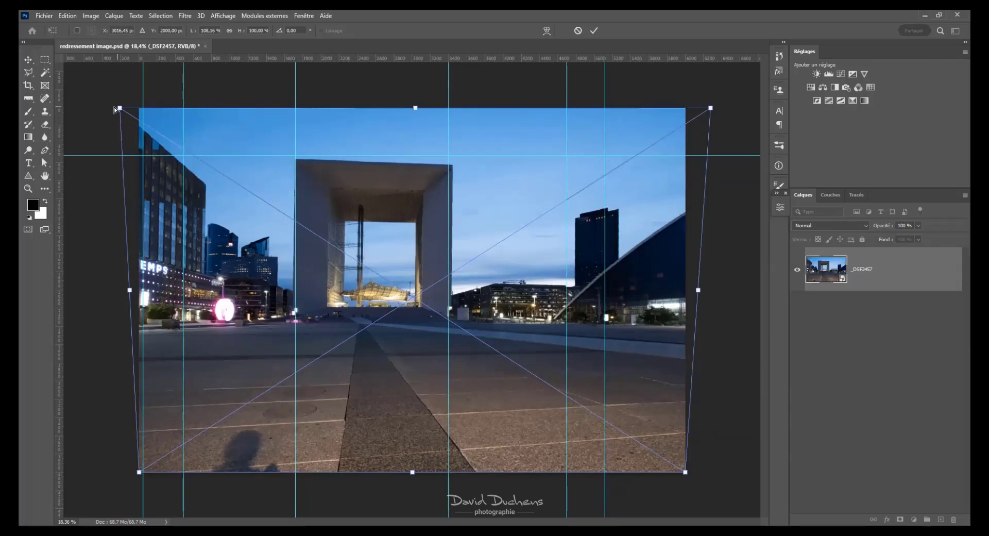
drag(119, 108, 112, 108)
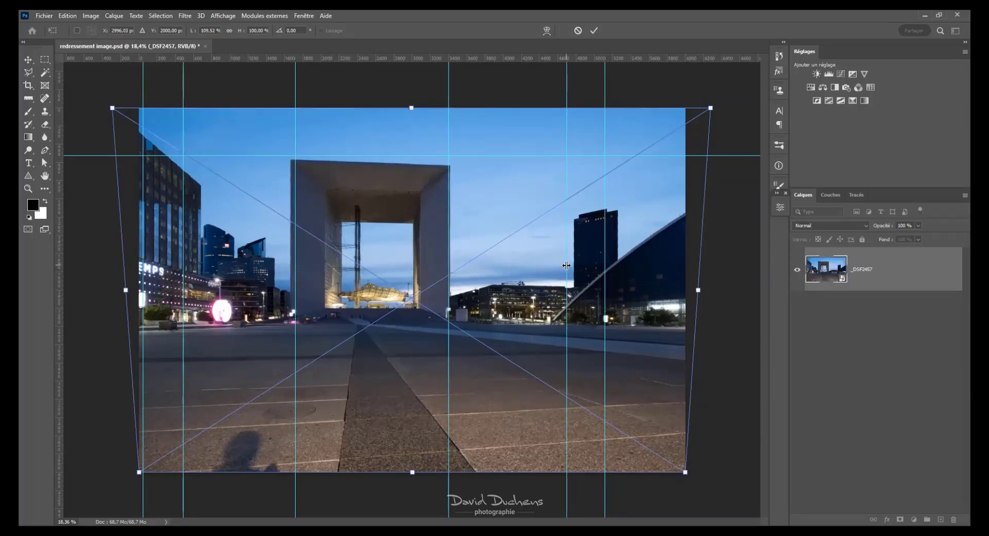
Realign the vertical guides with both edges of the dark tower and the left edge of the arch
drag(567, 265, 573, 266)
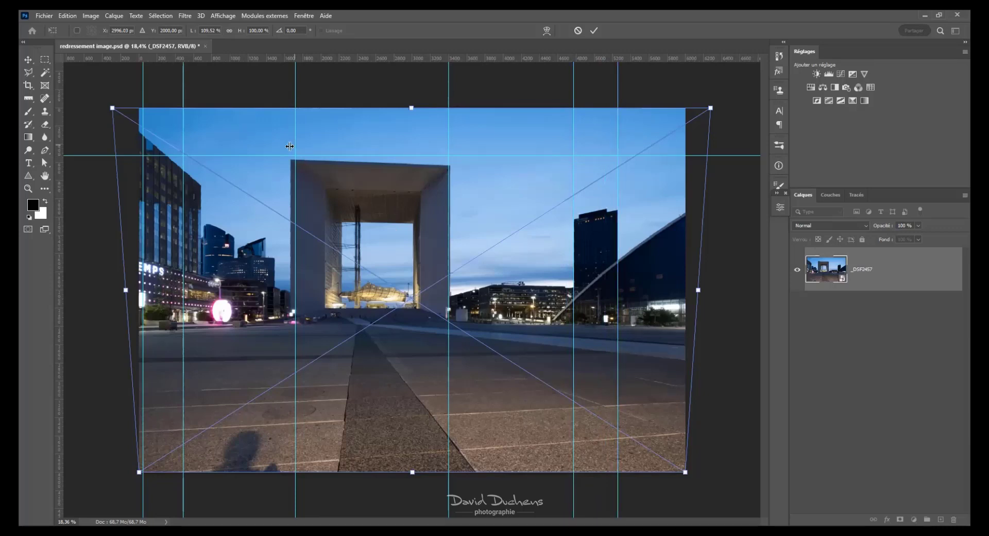
drag(289, 147, 290, 149)
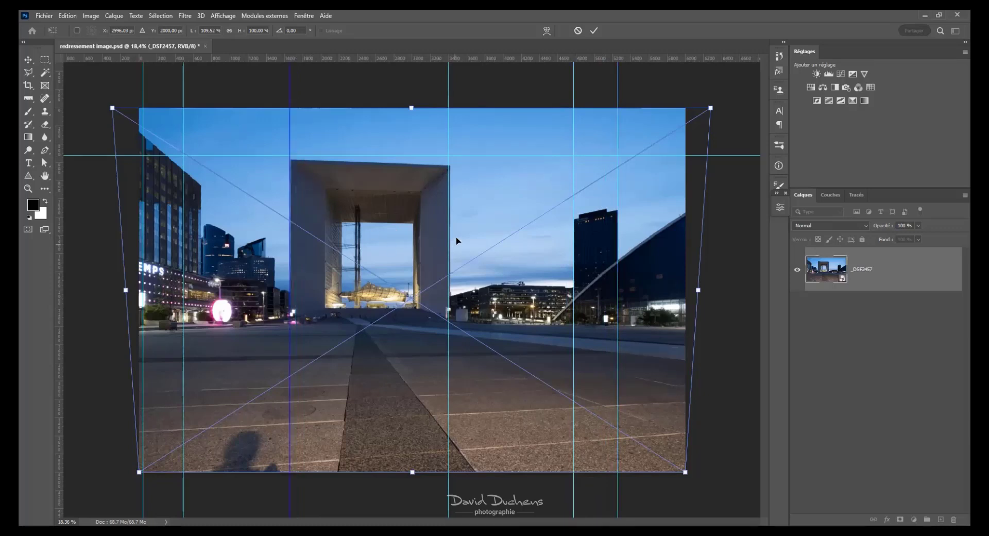
Raise the photo's upper-right corner up and outward to level the arch's top edge with the horizontal guide
key(ctrl+minus)
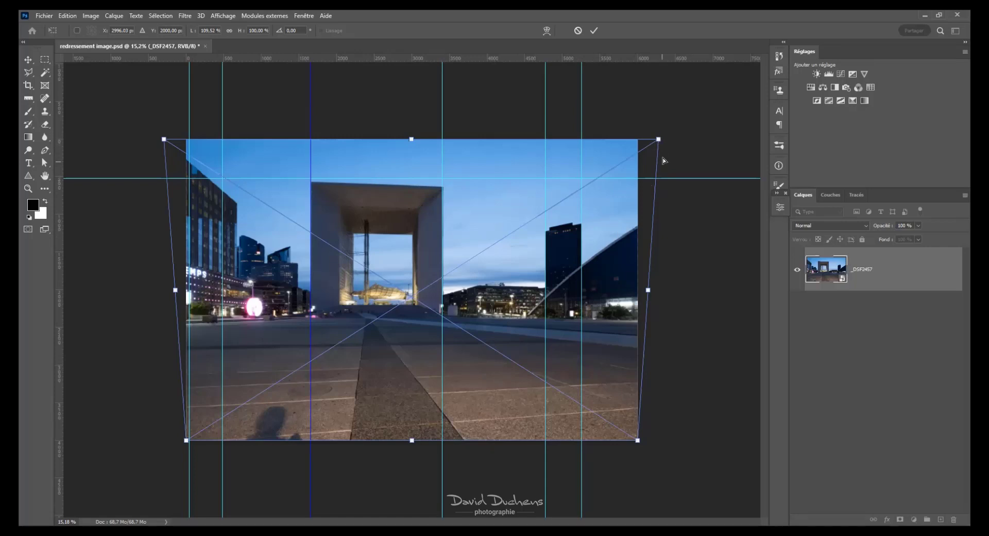
drag(658, 139, 659, 139)
drag(665, 118, 665, 118)
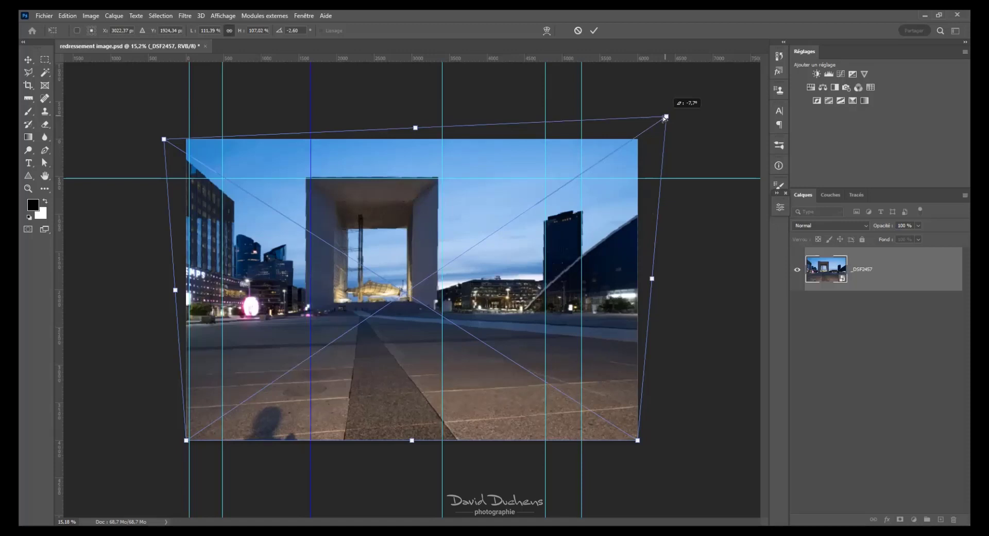
drag(664, 118, 666, 116)
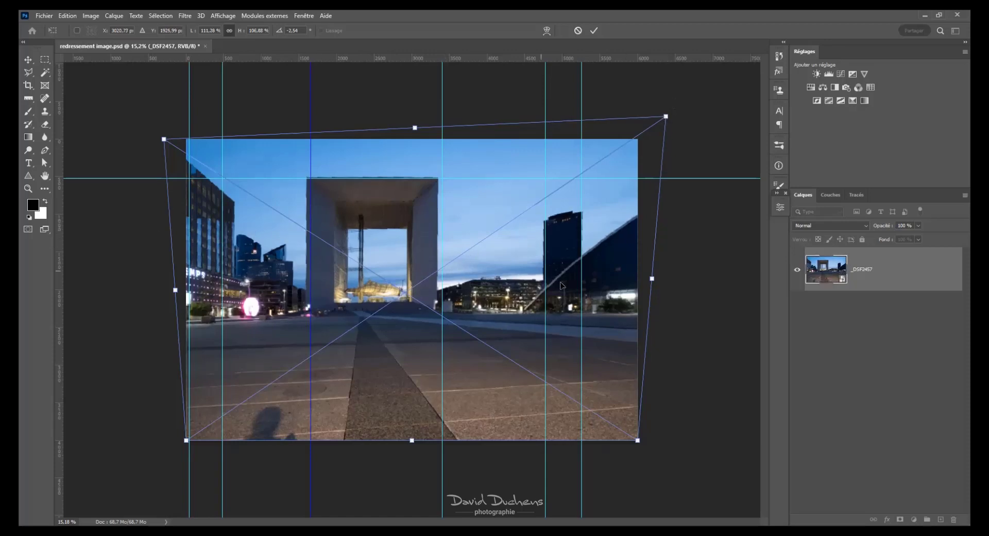
Switch the transform to Homothétie, stretch the photo's bottom edge down to about 114.3% height, and apply it
right_click(420, 227)
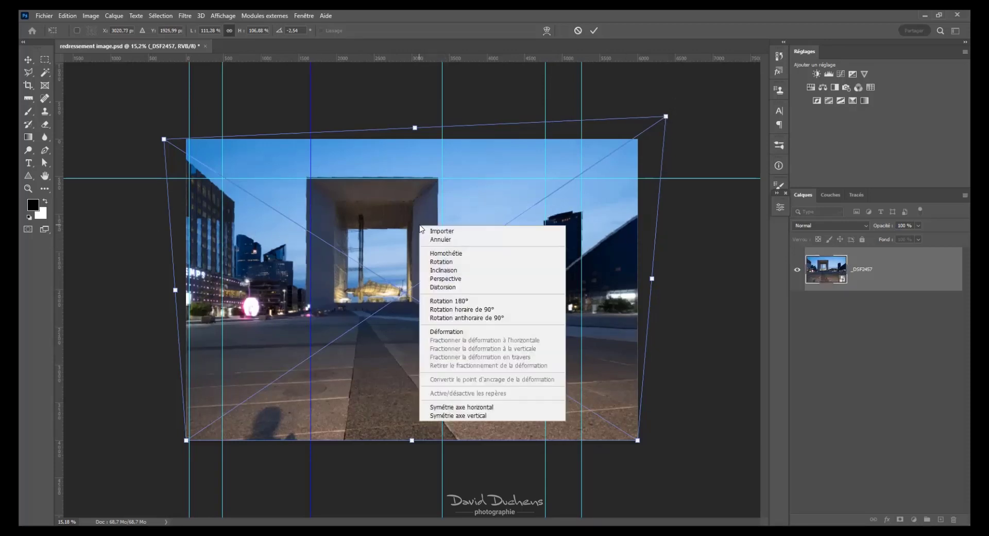
click(349, 219)
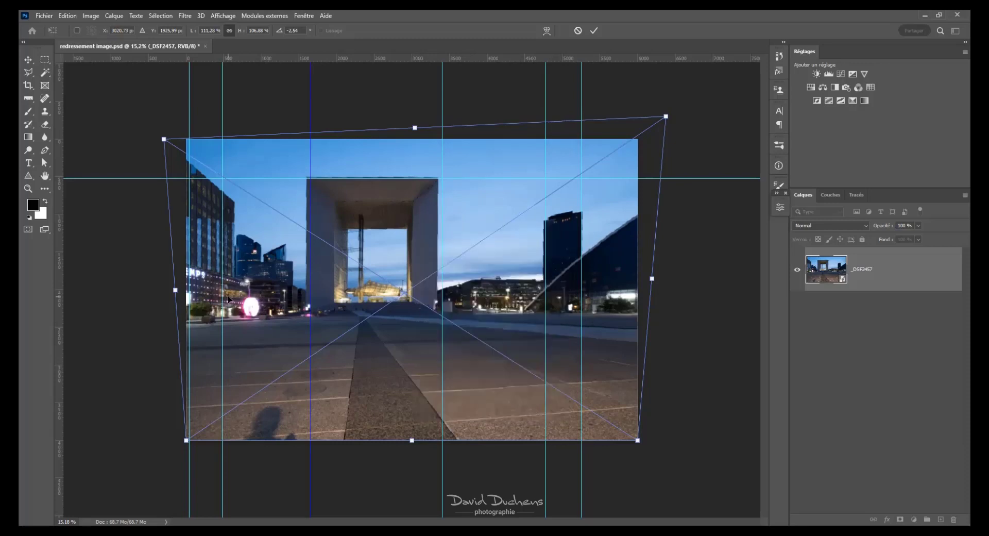
right_click(348, 217)
click(370, 245)
drag(413, 446, 407, 478)
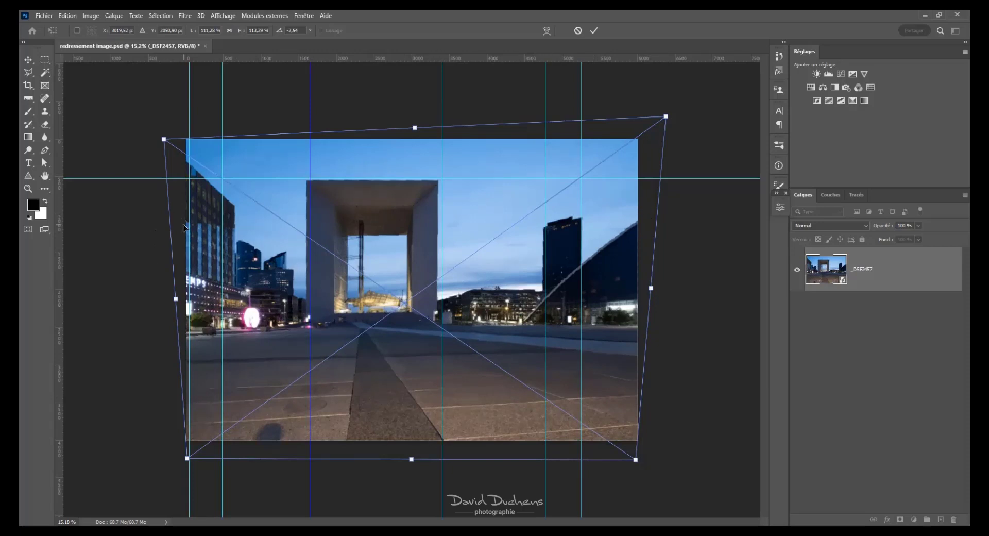
drag(412, 460, 406, 468)
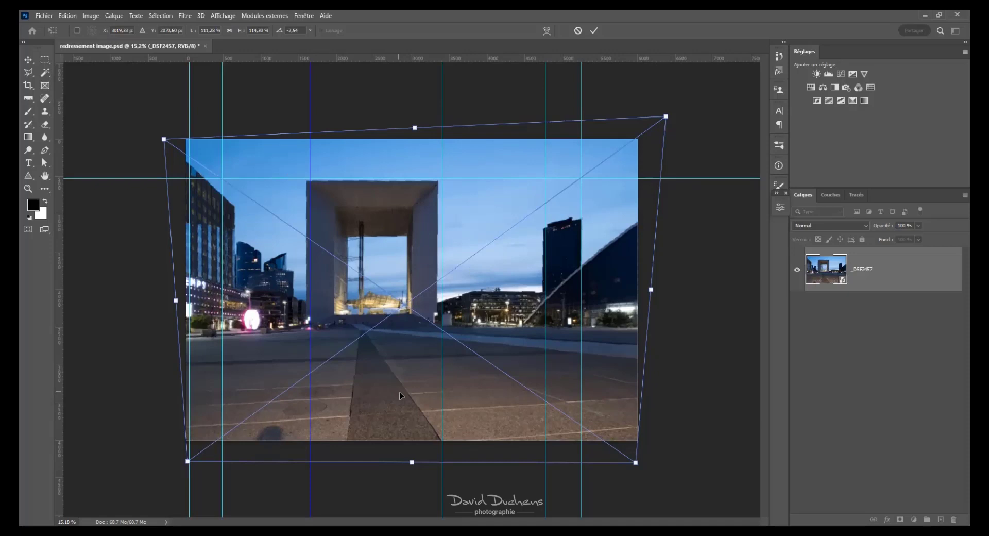
click(594, 31)
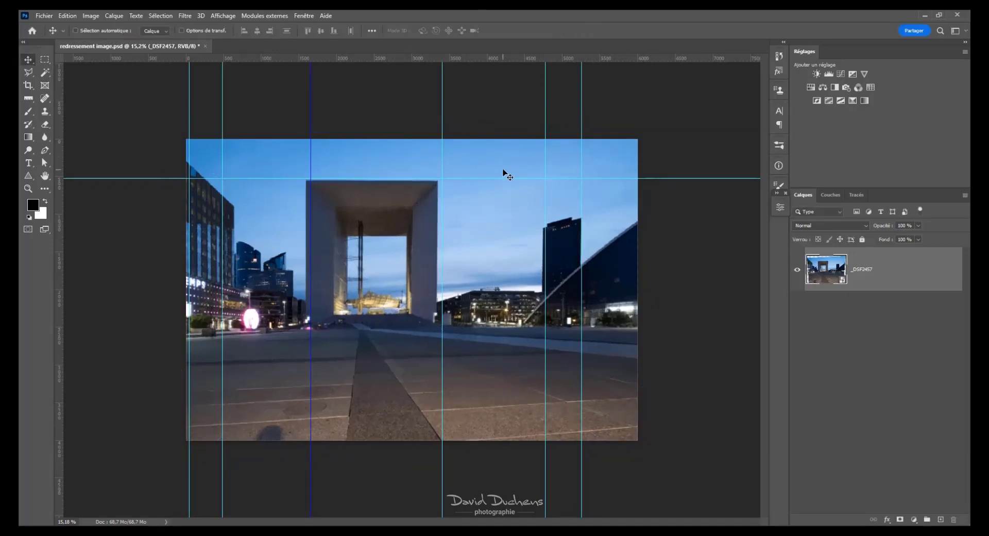
Reposition the guides against the arch's right, top and left edges to check its alignment
click(442, 264)
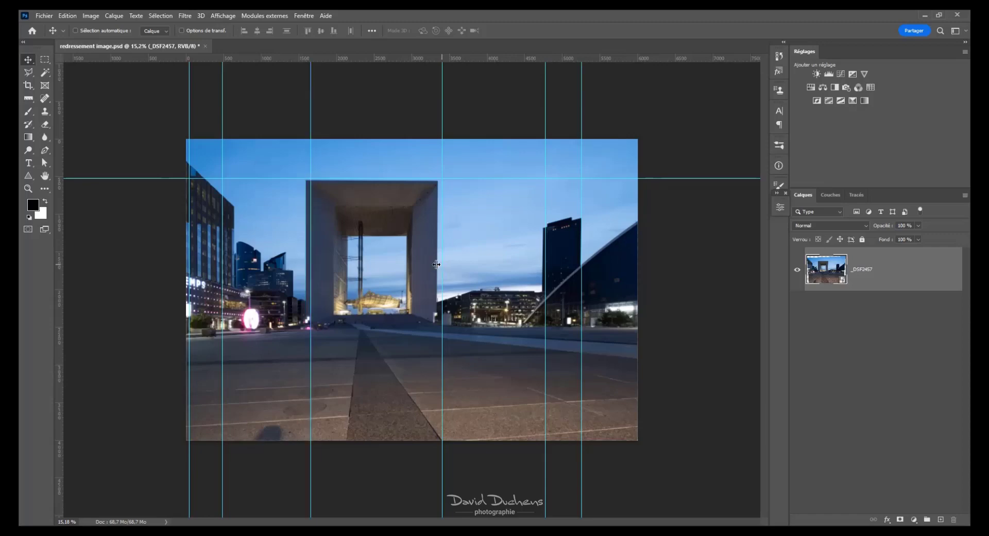
scroll(465, 216, up, 3)
scroll(463, 215, up, 2)
scroll(459, 212, up, 3)
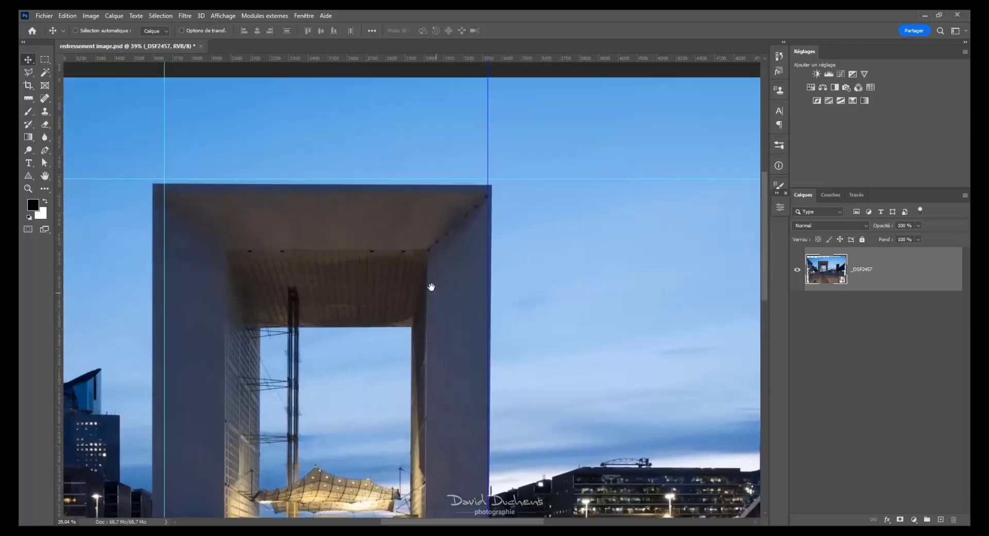
click(456, 182)
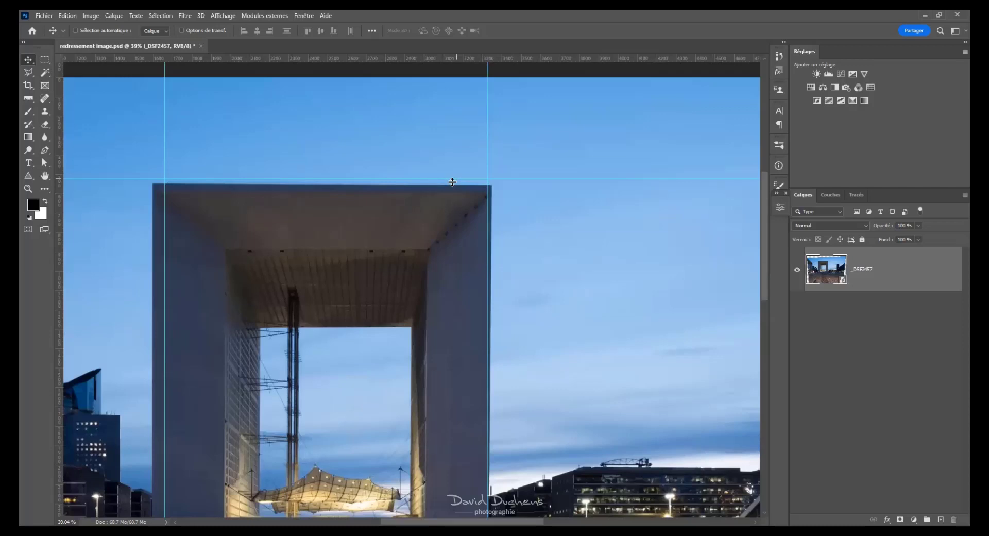
drag(453, 181, 453, 185)
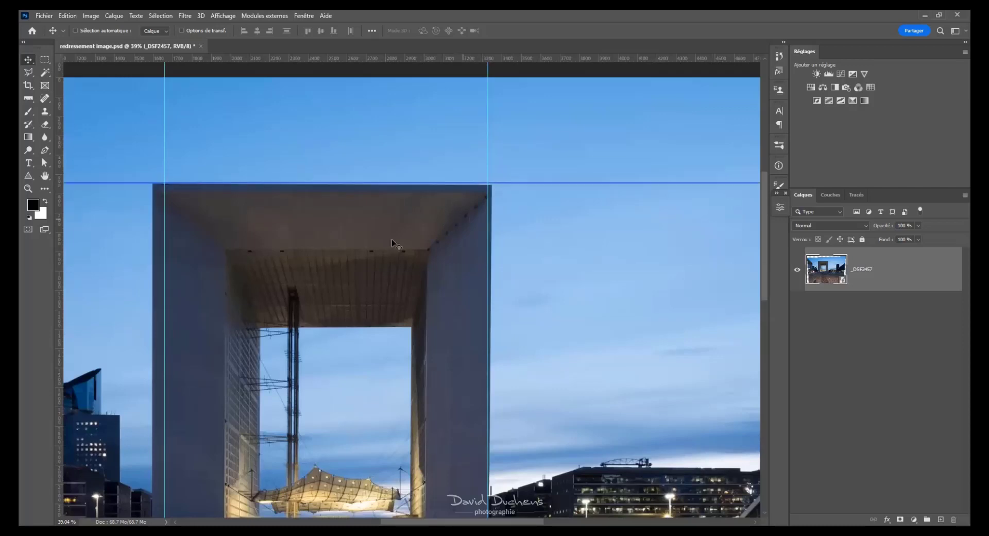
scroll(416, 241, down, 3)
key(Escape)
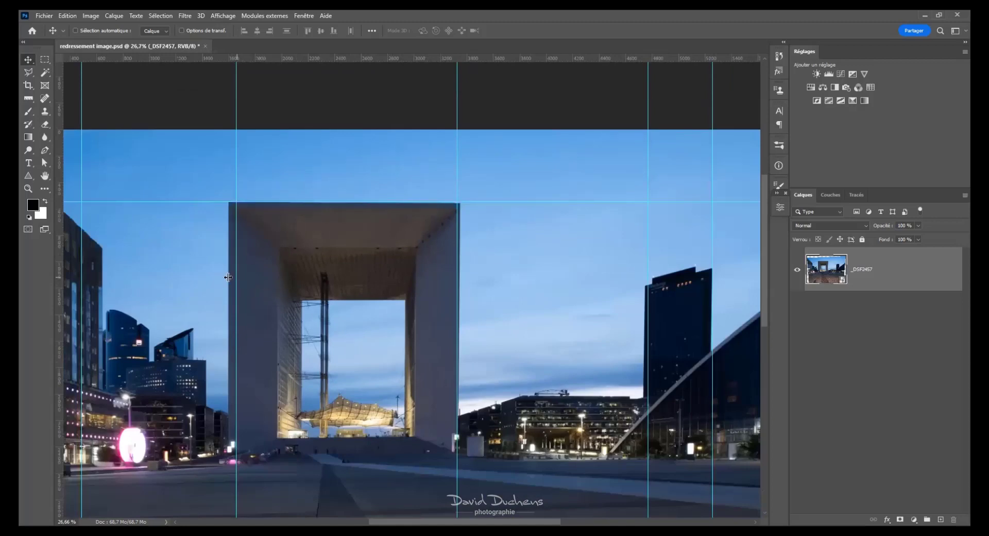
scroll(229, 278, down, 3)
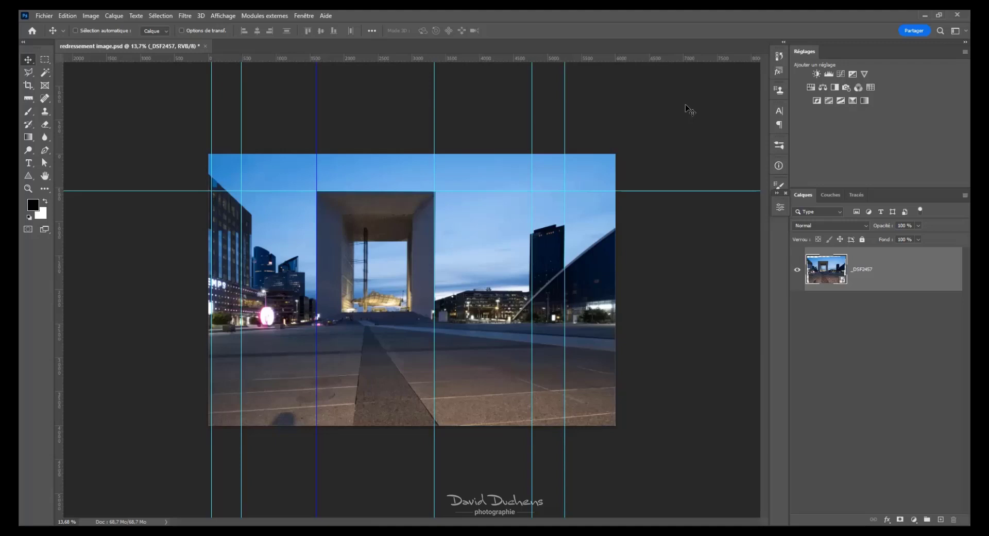
Revert the document to its opened state in the history and open the _DSF2457 layer in Camera Raw
click(779, 56)
click(745, 68)
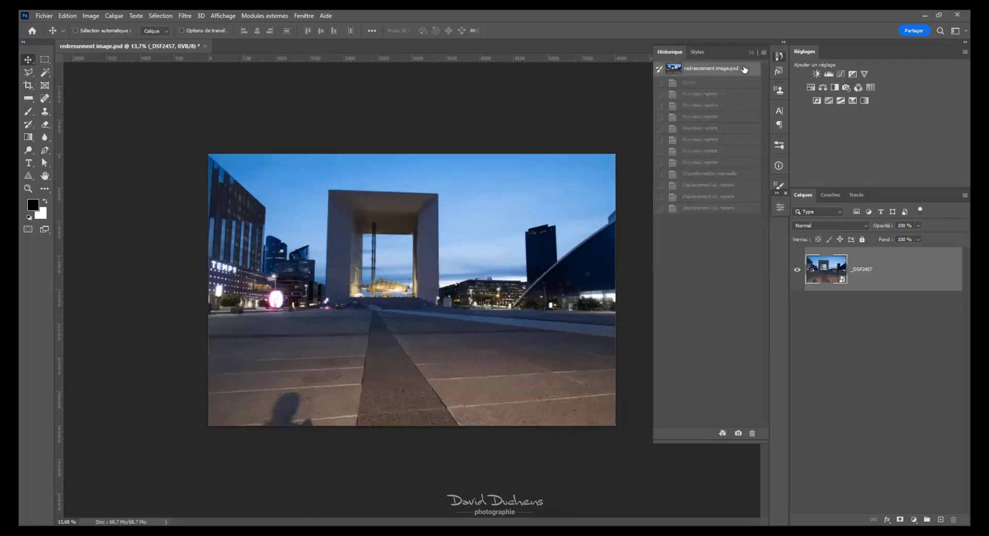
click(780, 56)
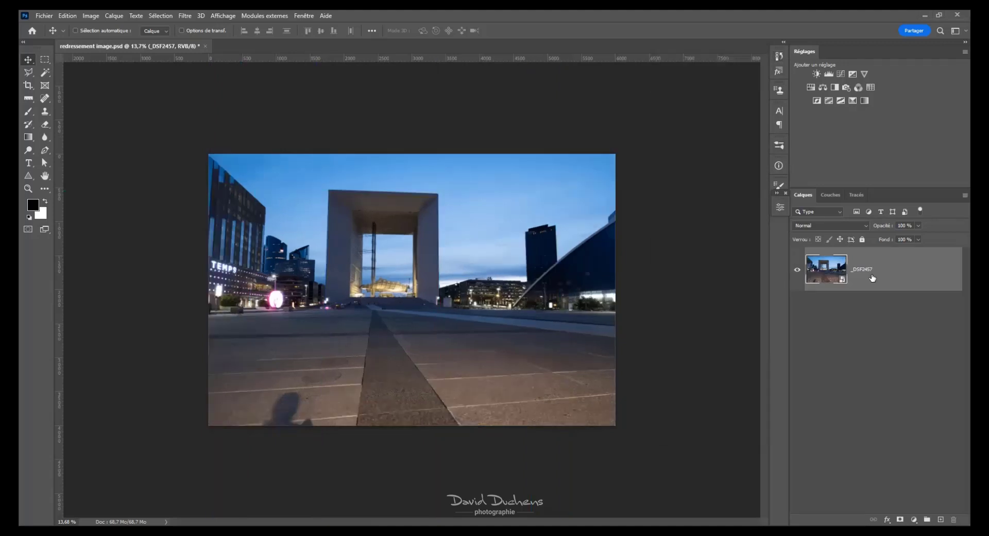
key(ctrl+0)
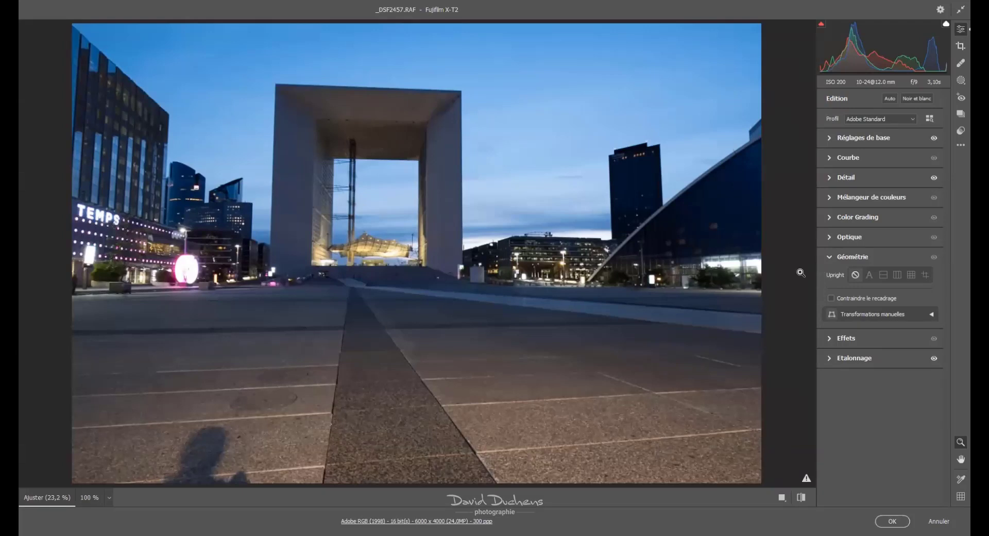
Examine the profile correction options under Optique and the manual transformation settings under Géométrie
click(838, 238)
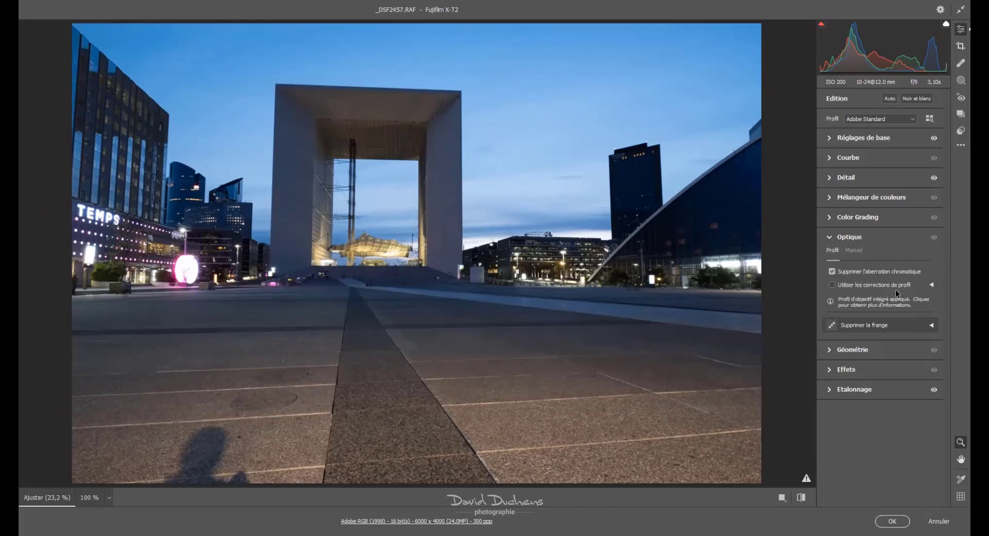
click(832, 287)
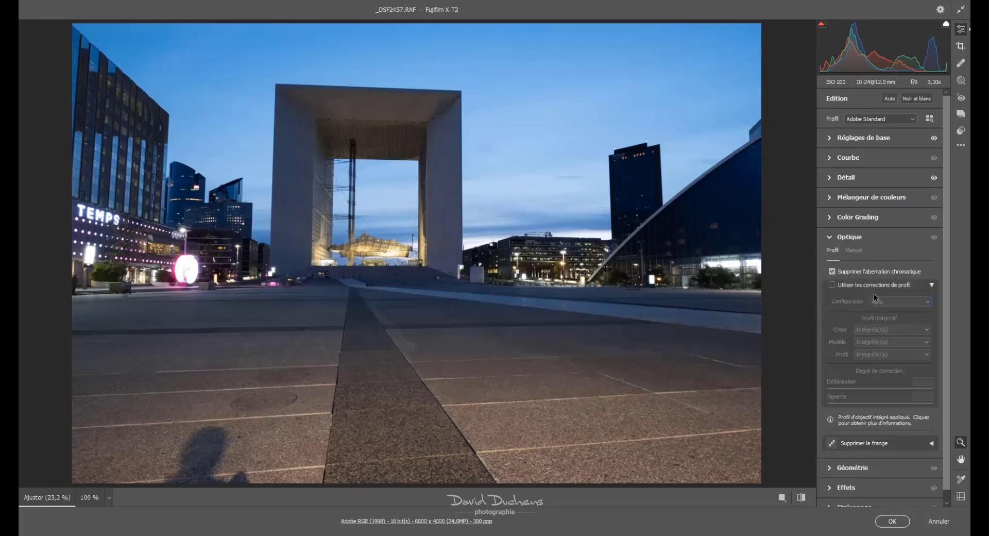
click(932, 285)
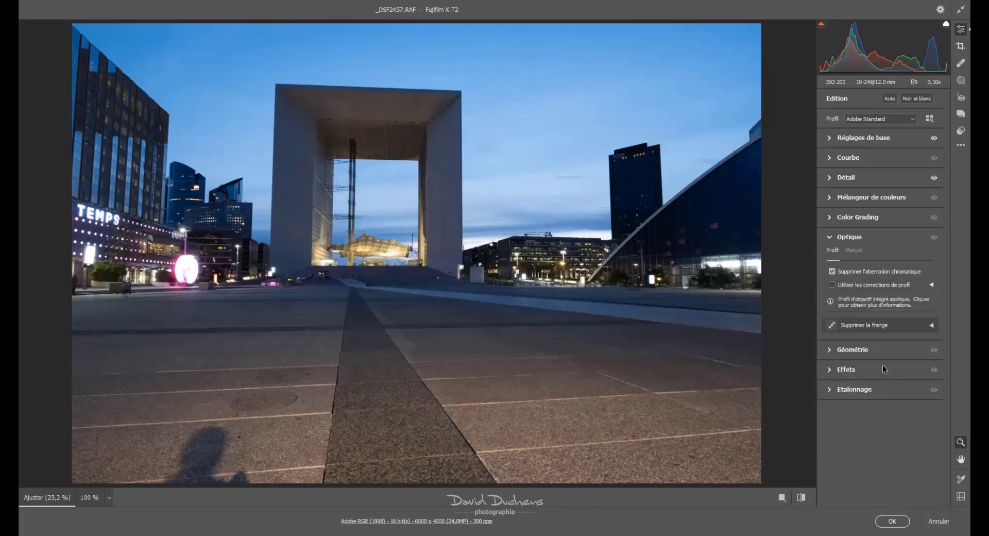
click(833, 351)
click(845, 314)
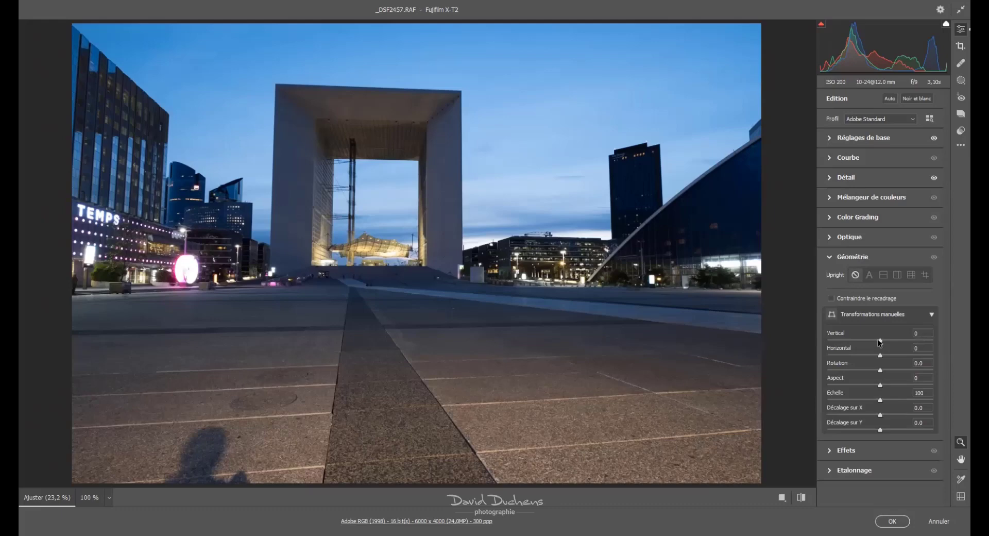
mouse_move(880, 338)
mouse_down()
mouse_move(867, 342)
mouse_move(880, 342)
mouse_up()
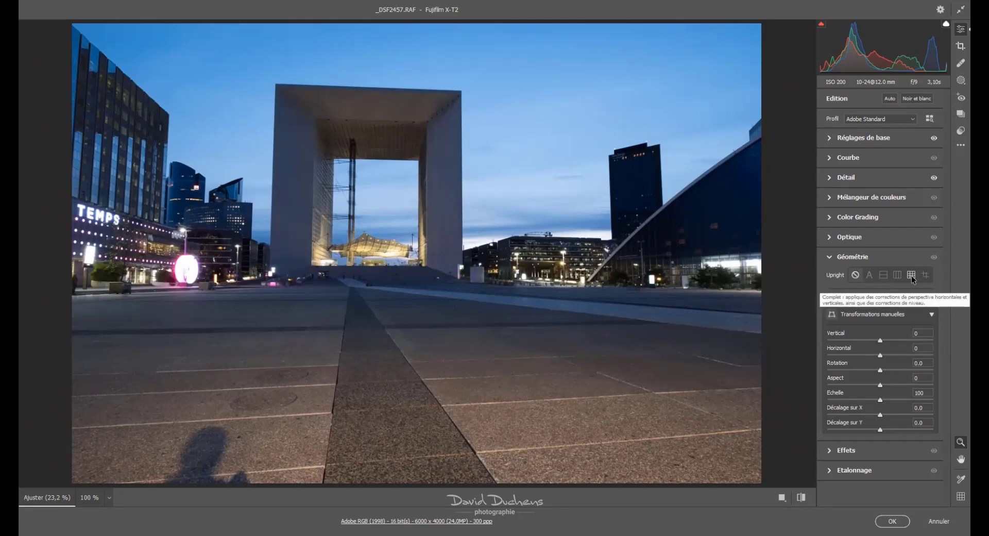
Apply the Automatique Upright correction to the photo in Camera Raw, comparing it with the uncorrected version
click(870, 273)
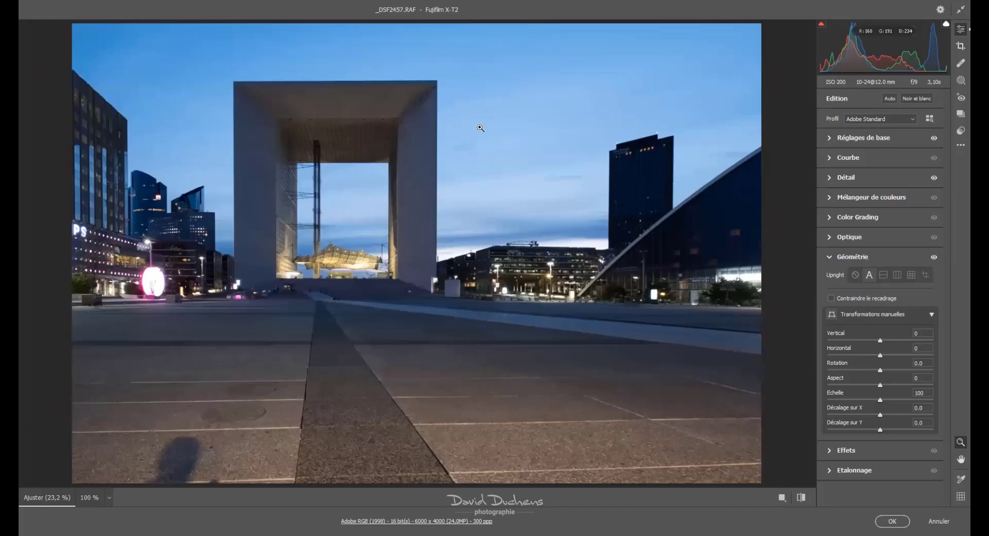
click(855, 279)
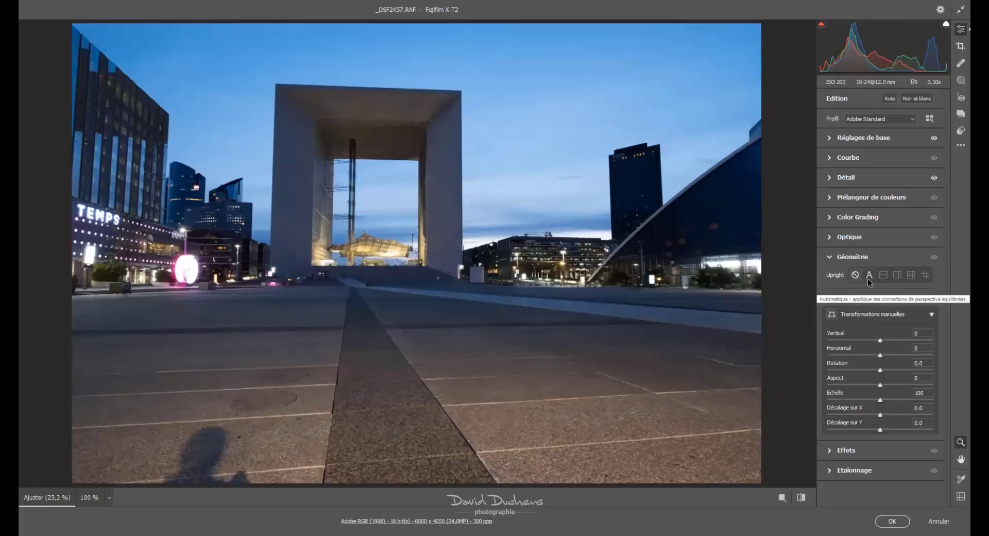
click(869, 279)
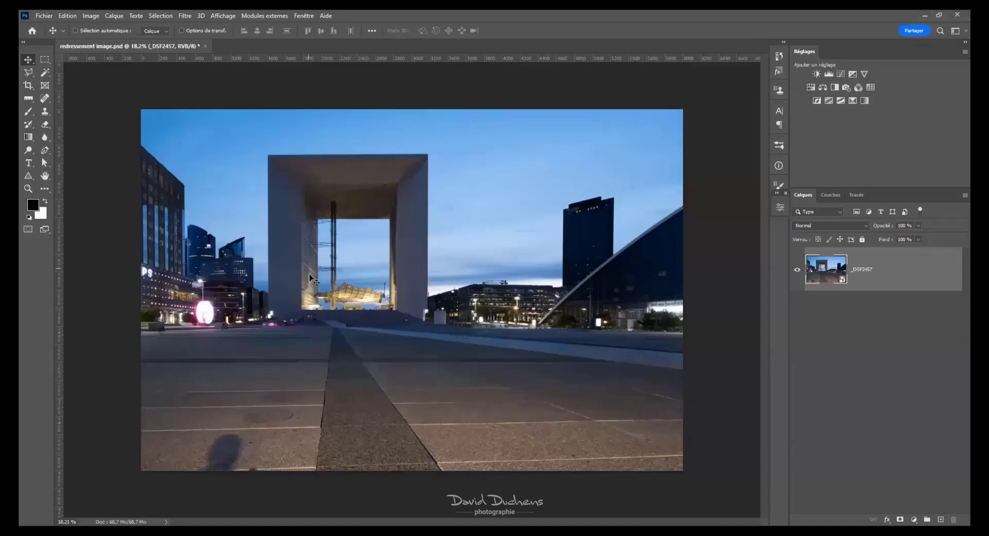
Select a rectangle of sky above the arch, from the photo's upper border down to the arch's top edge
scroll(357, 206, up, 3)
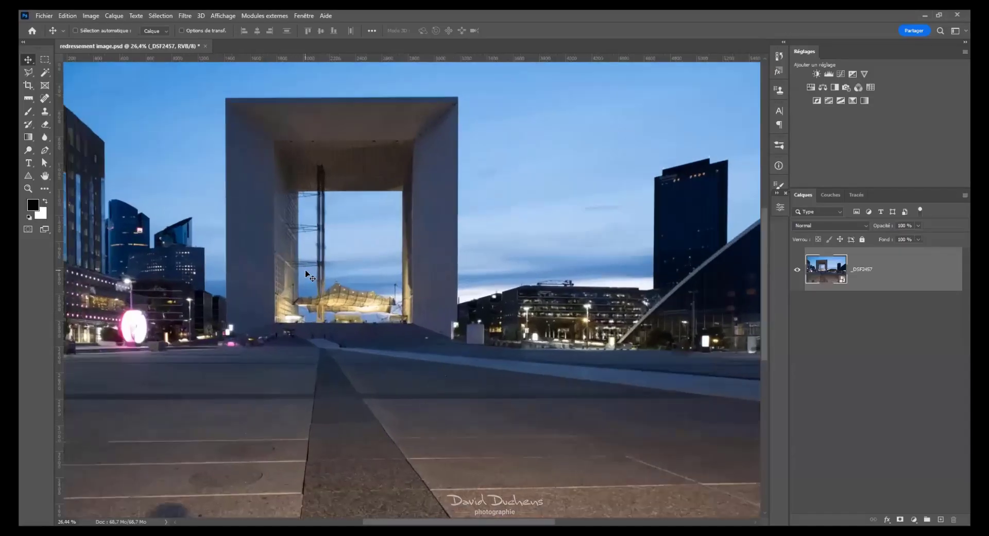
scroll(357, 206, up, 3)
drag(388, 159, 477, 278)
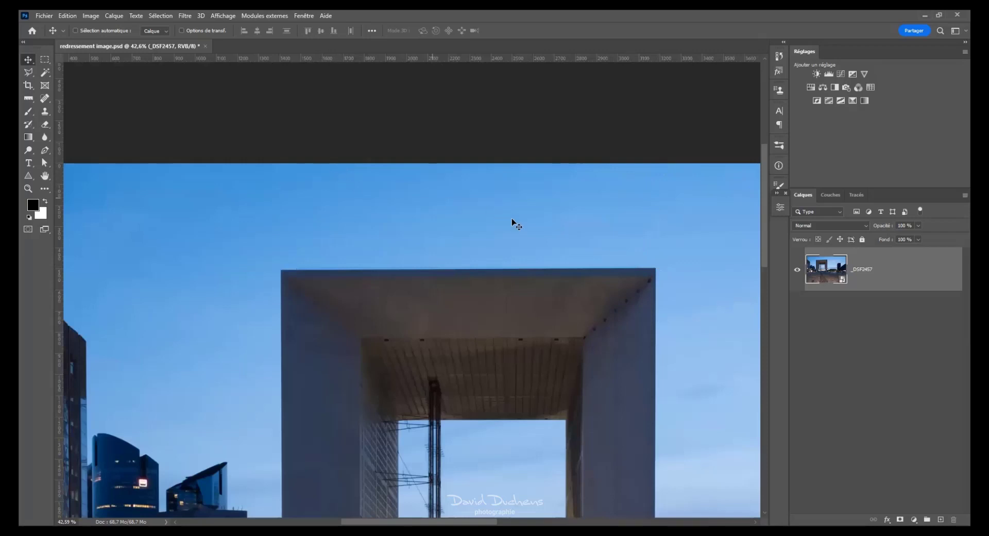
scroll(508, 225, up, 1)
drag(508, 225, 425, 236)
click(45, 59)
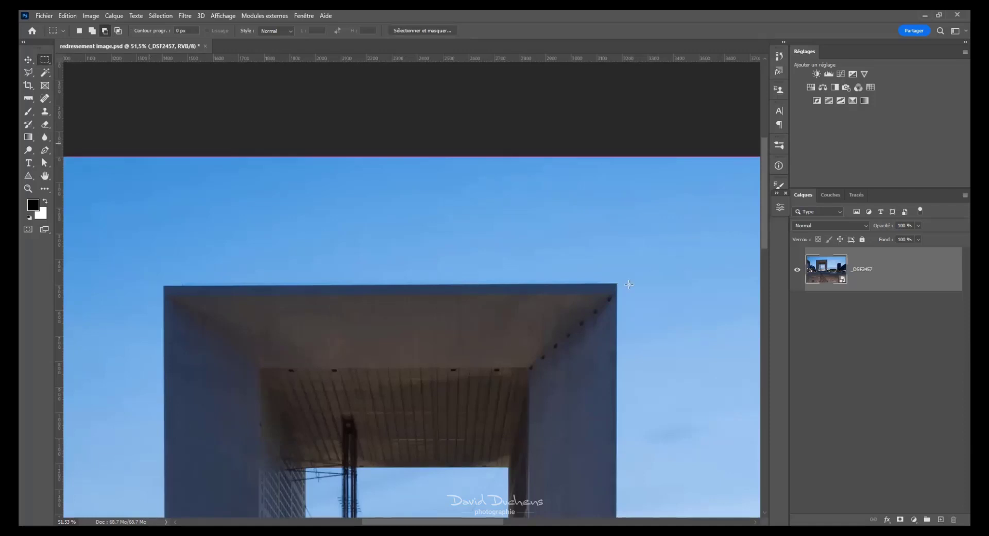
drag(632, 284, 150, 157)
scroll(611, 286, up, 5)
key(ctrl+0)
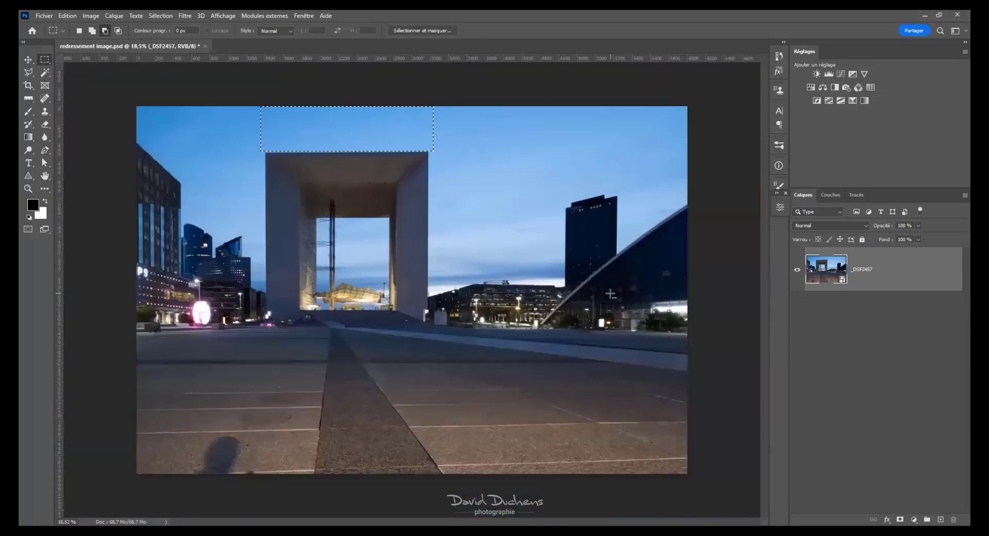
Fill the selected sky rectangle with a red solid-colour layer, using ca2a2a
click(914, 519)
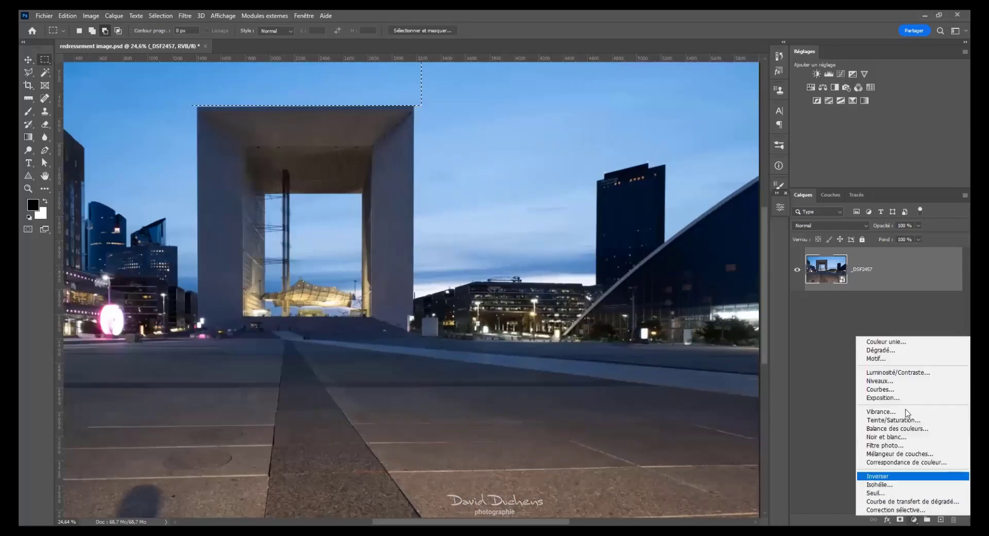
click(913, 342)
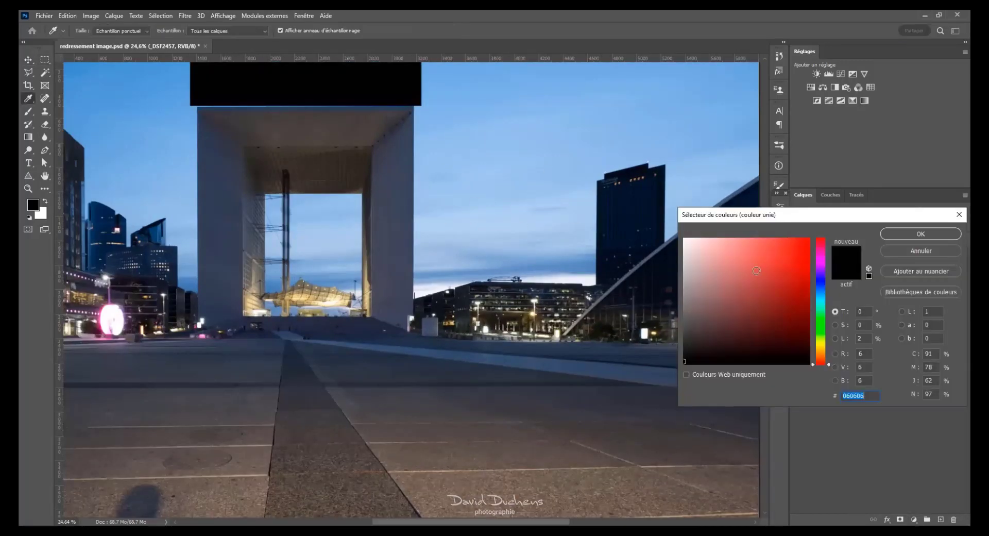
click(784, 264)
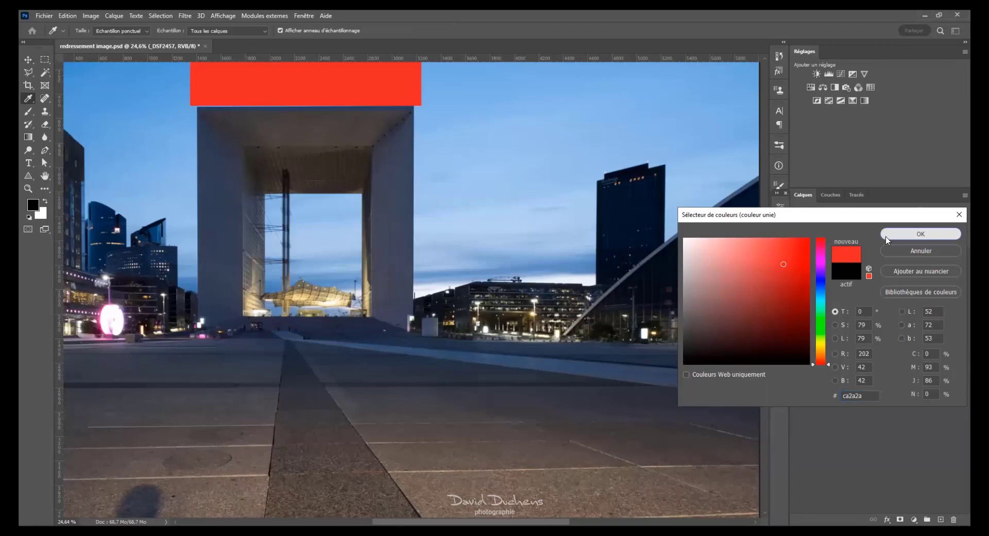
click(920, 234)
Check the arch's top edge against the red block and the dark tower's right edge against a vertical guide
scroll(377, 136, up, 5)
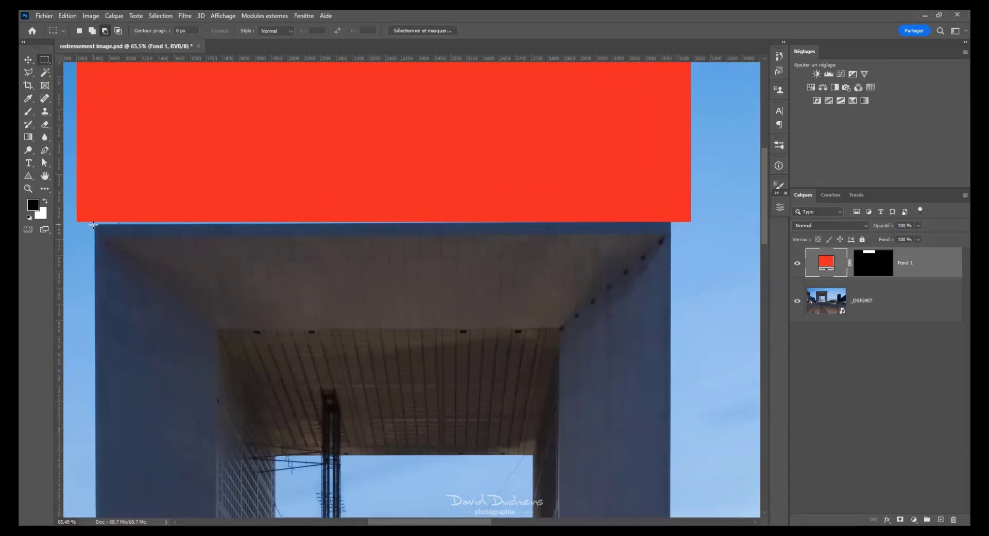
scroll(208, 322, down, 5)
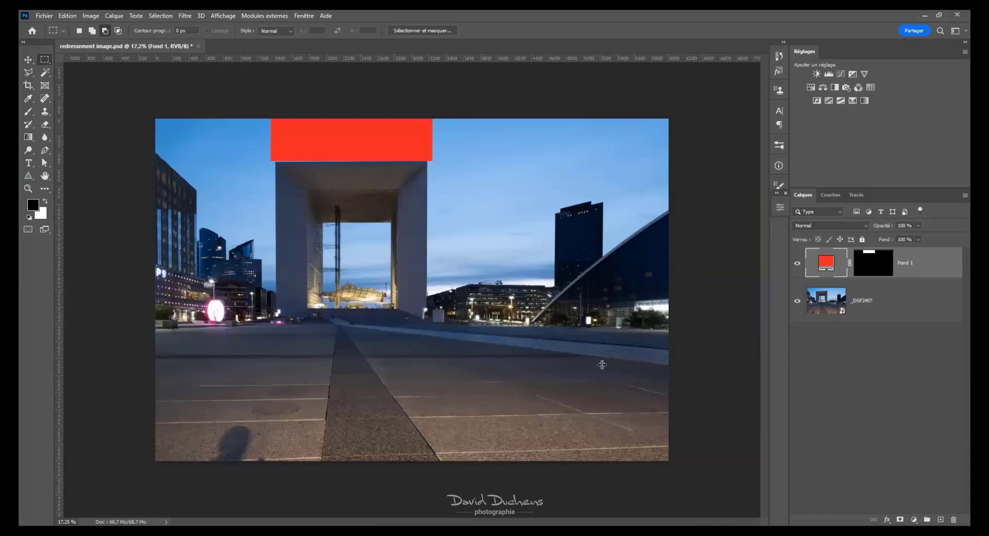
scroll(602, 364, up, 5)
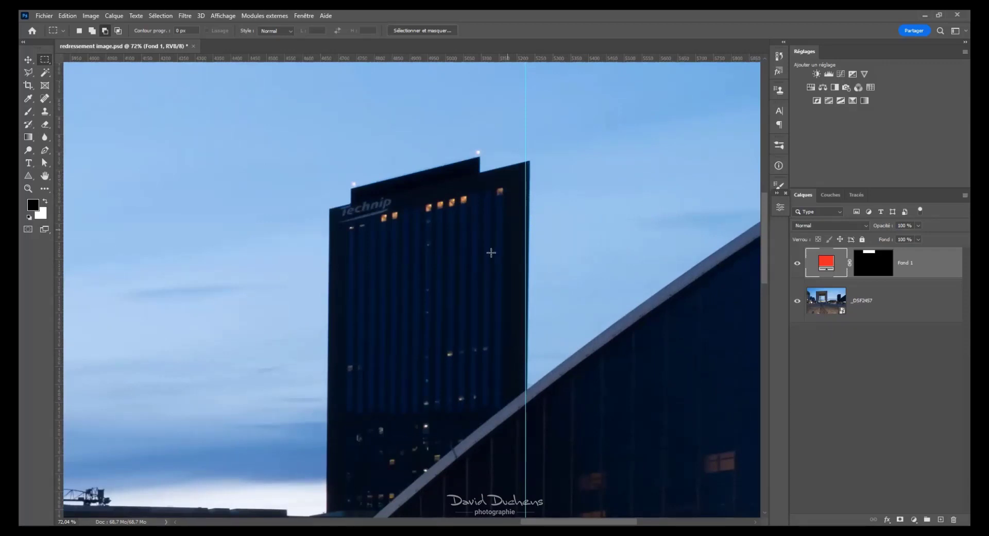
scroll(489, 258, down, 5)
scroll(488, 258, up, 1)
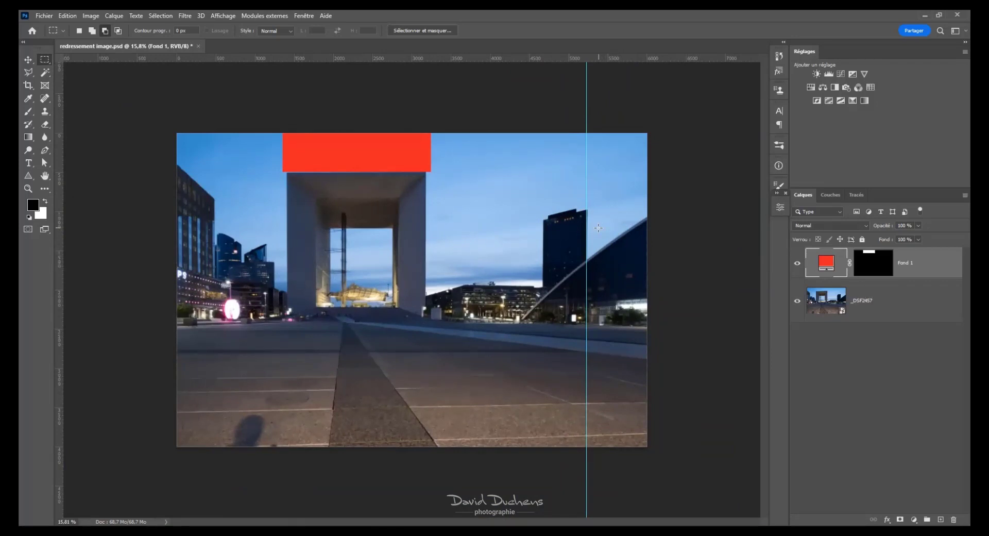
scroll(242, 247, up, 4)
scroll(169, 251, down, 4)
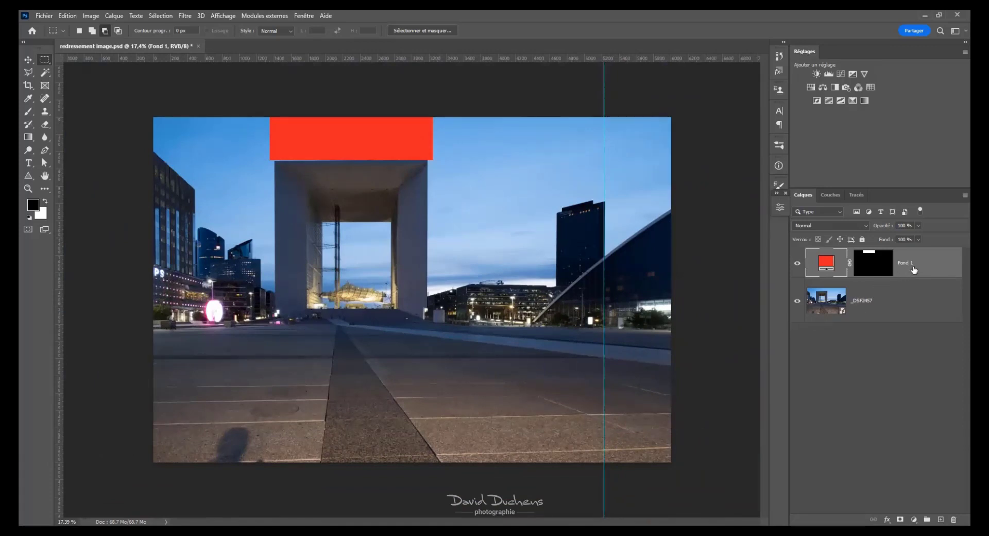
Discard the red fill layer and the Upright correction, and open _DSF2457 in the Grand-angle adaptatif filter
click(953, 519)
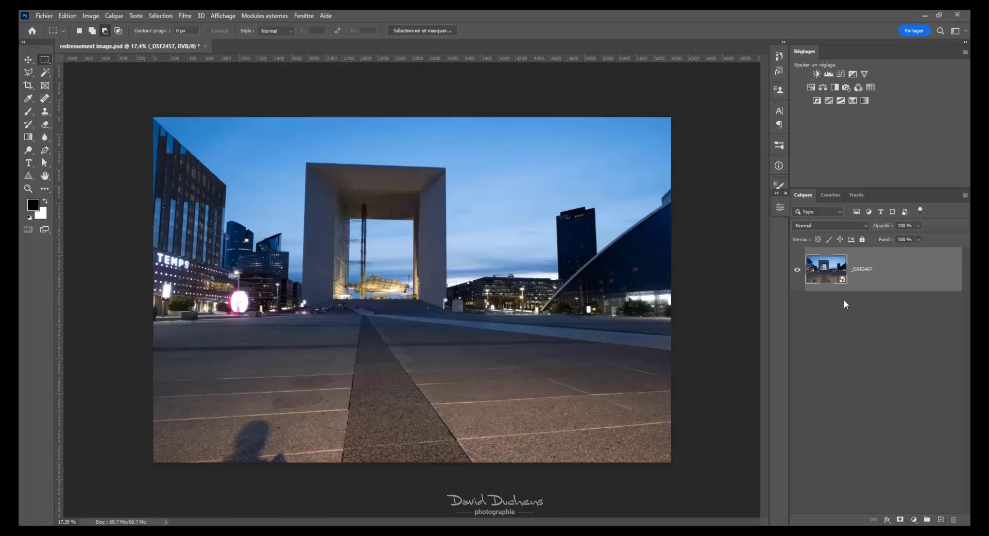
click(186, 15)
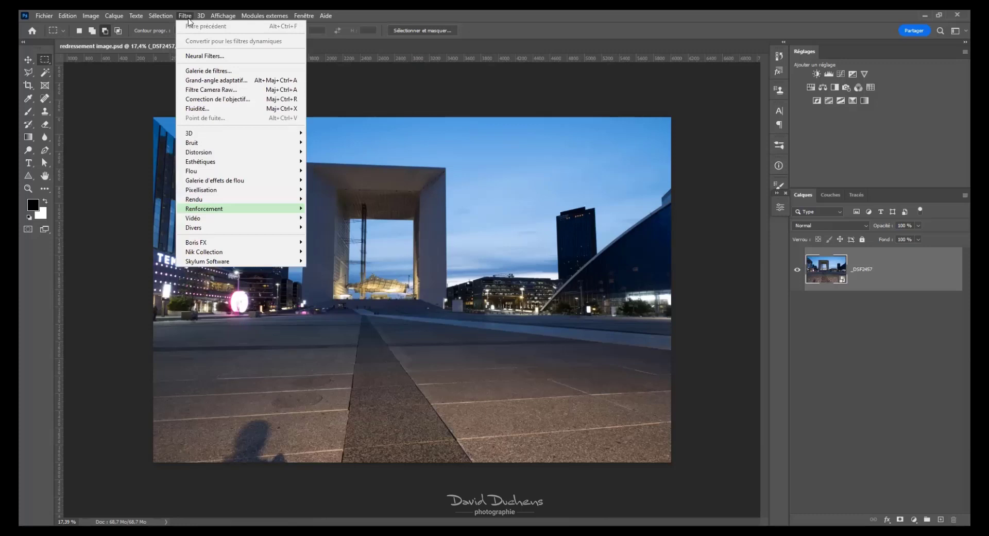
click(209, 82)
click(725, 122)
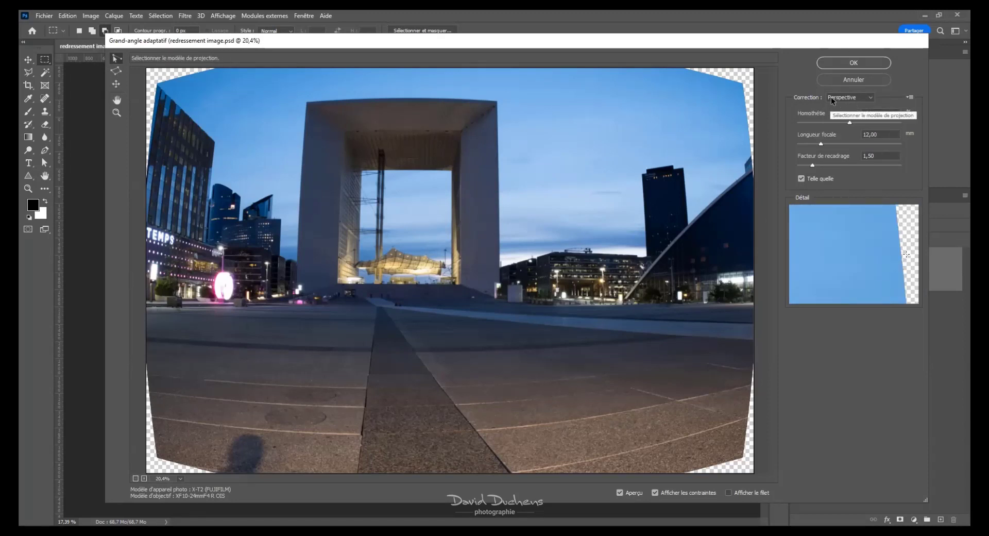
Try the Objectif 180°, Auto and Sphérique complet correction models, and return the correction to Perspective
click(858, 96)
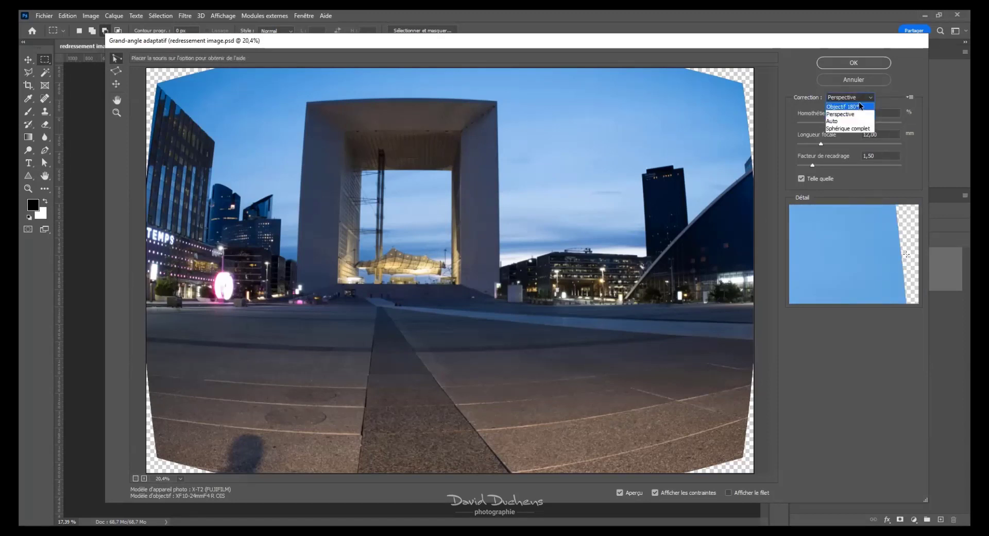
click(858, 101)
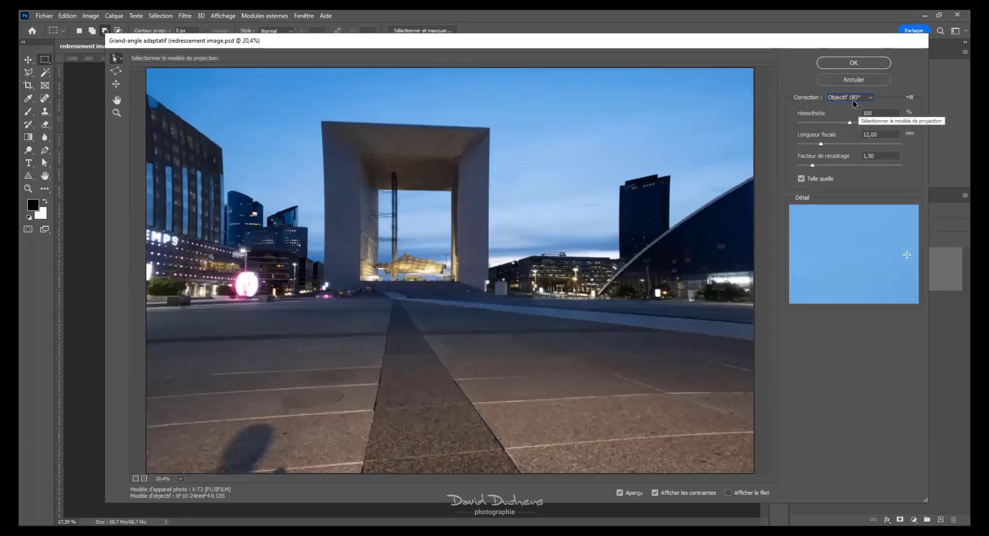
click(854, 97)
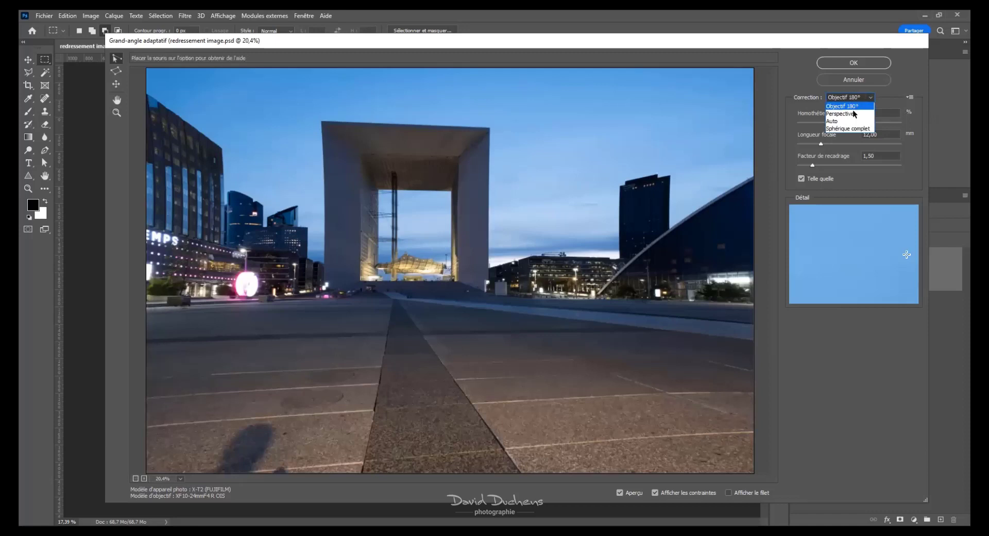
click(856, 121)
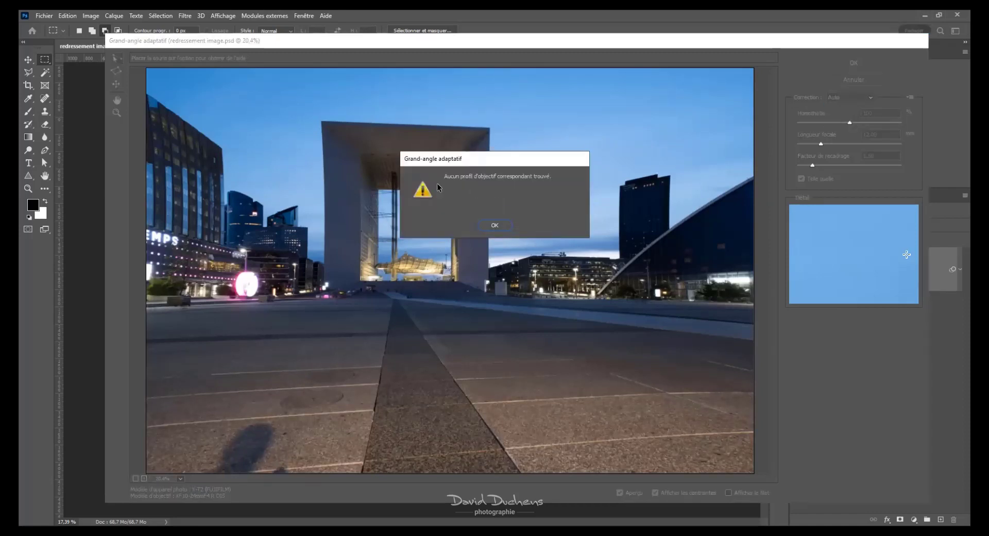
click(502, 227)
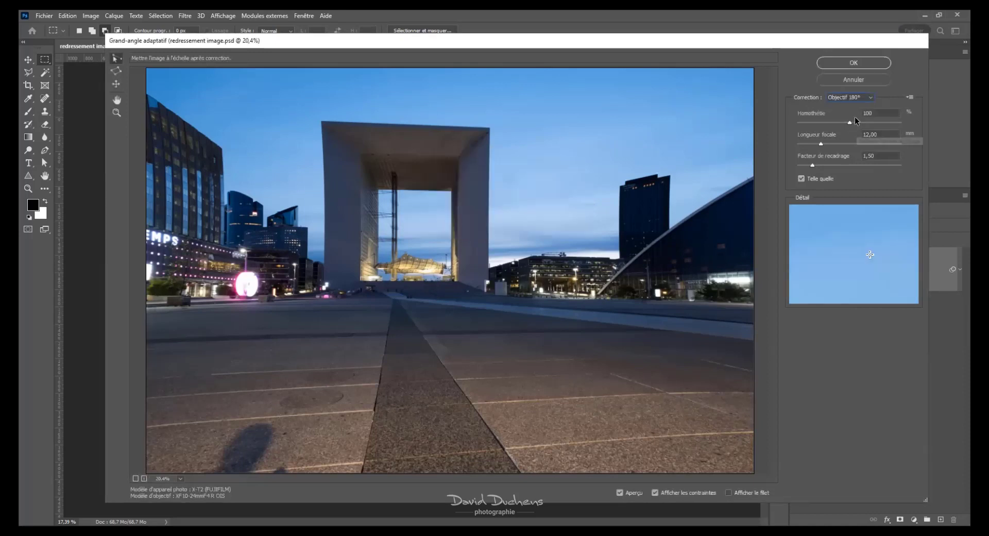
click(850, 97)
click(854, 128)
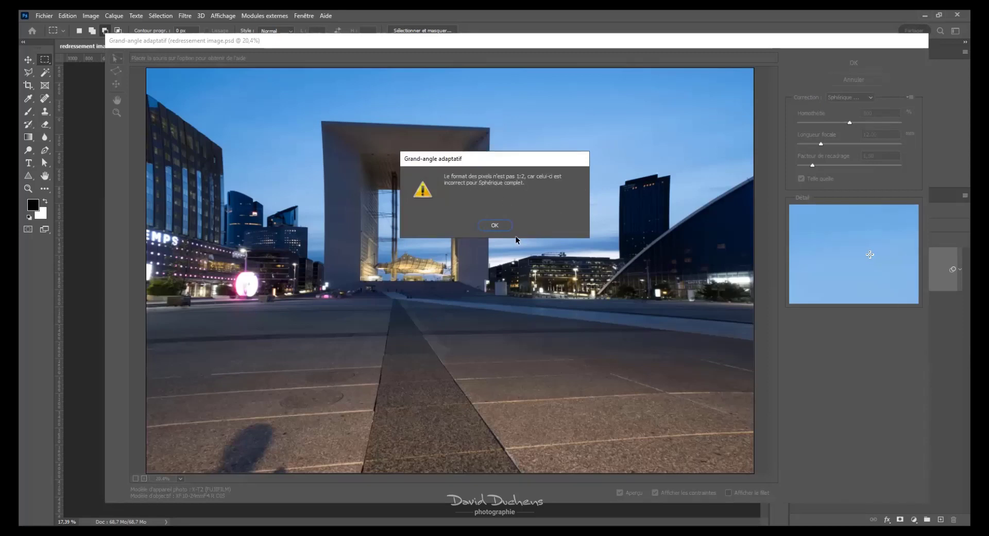
click(496, 225)
click(858, 95)
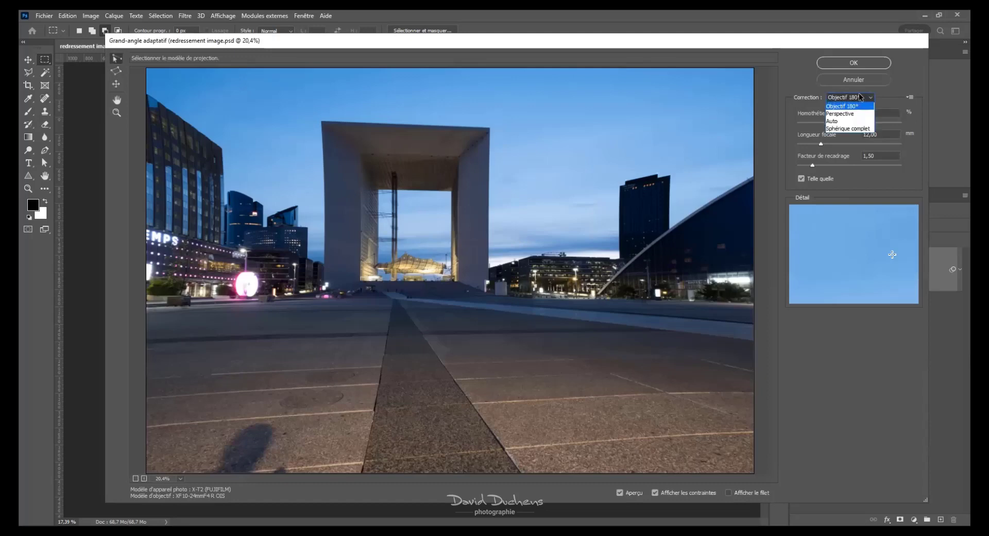
click(857, 114)
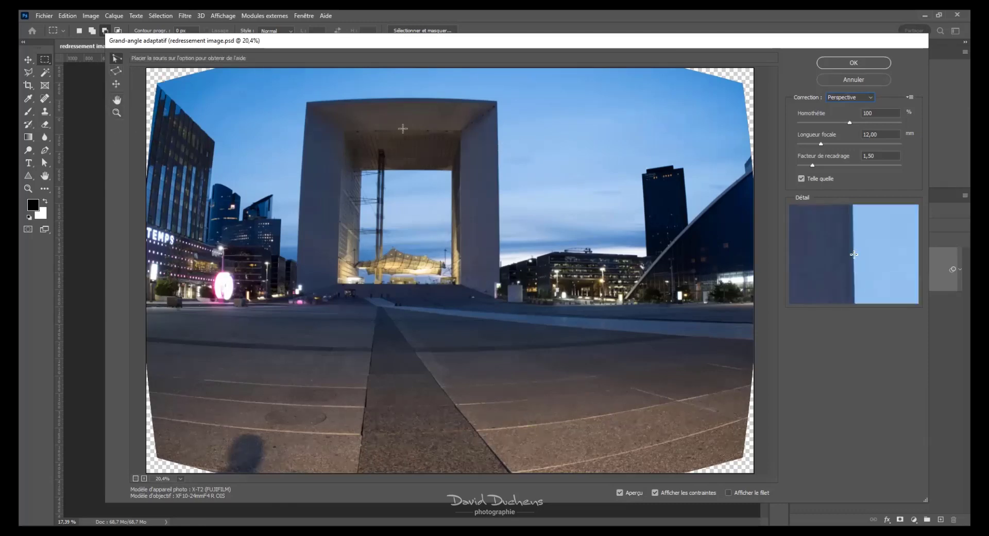
Add a constraint line along the arch's curved top edge, from one upper corner to the other
click(116, 112)
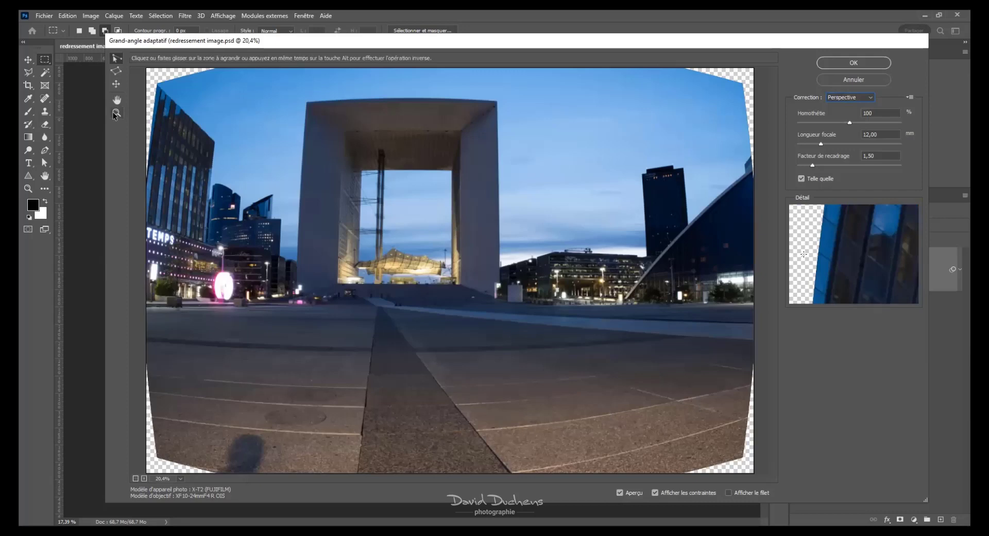
click(366, 107)
click(367, 106)
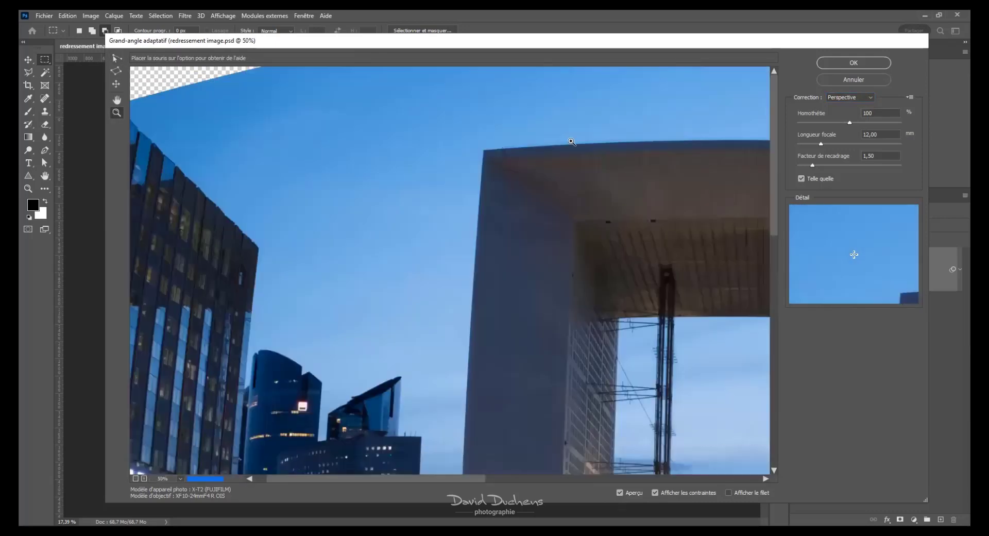
drag(588, 152, 343, 184)
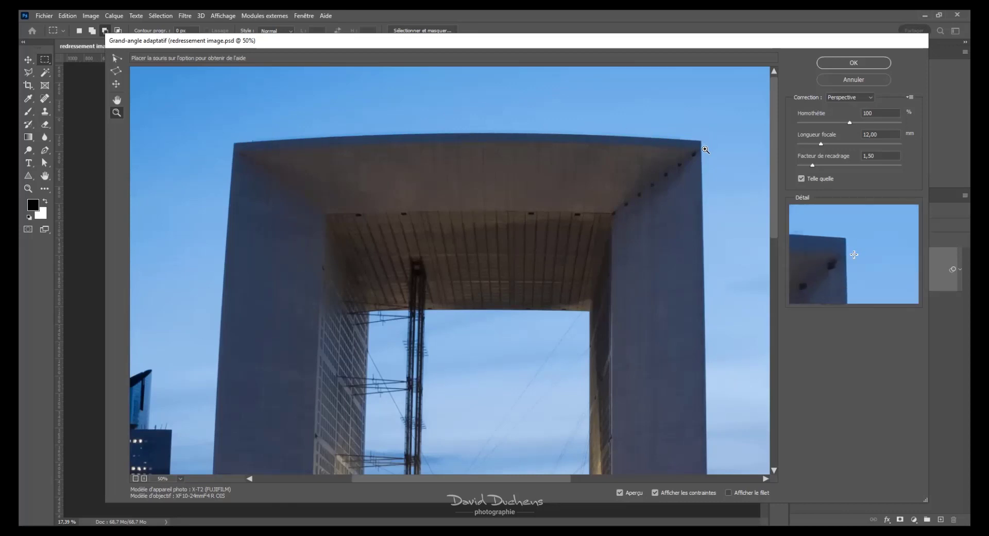
click(118, 59)
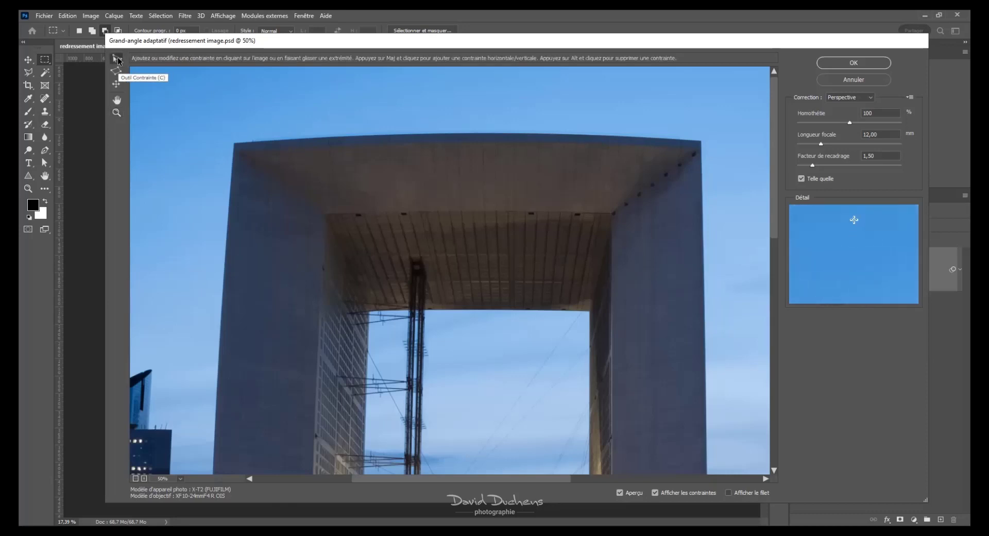
click(237, 142)
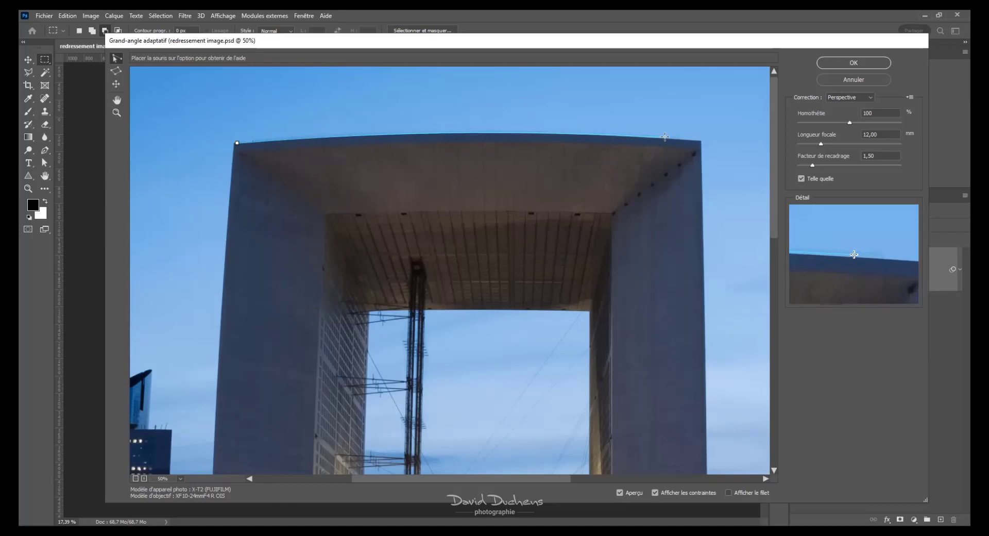
click(696, 141)
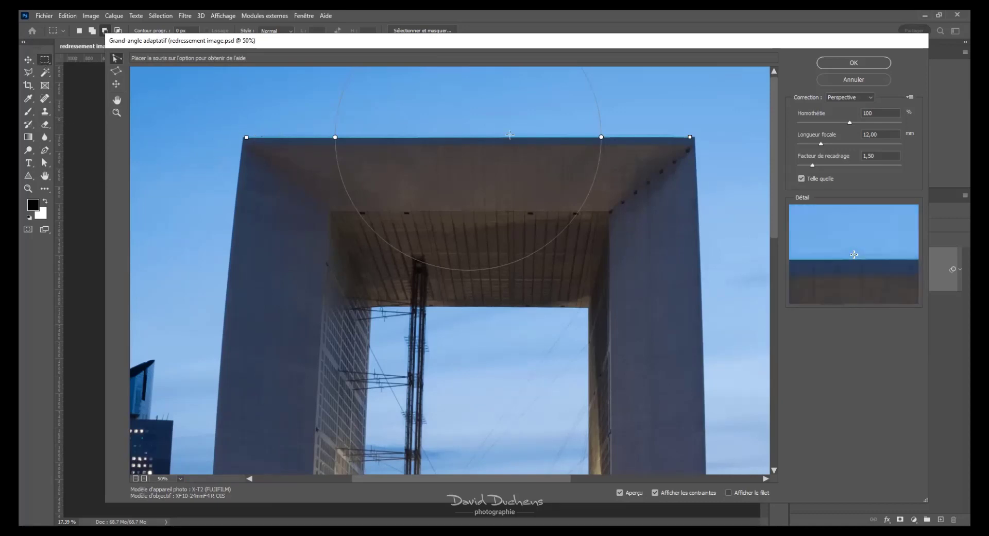
Add a constraint line along the outer edge of the arch's left pillar
key(ctrl+minus)
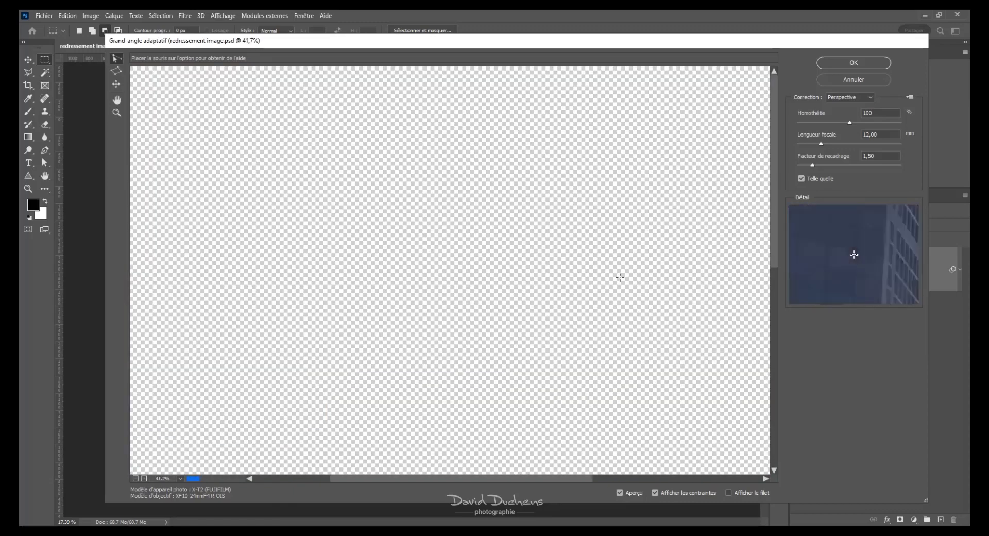
key(ctrl+minus)
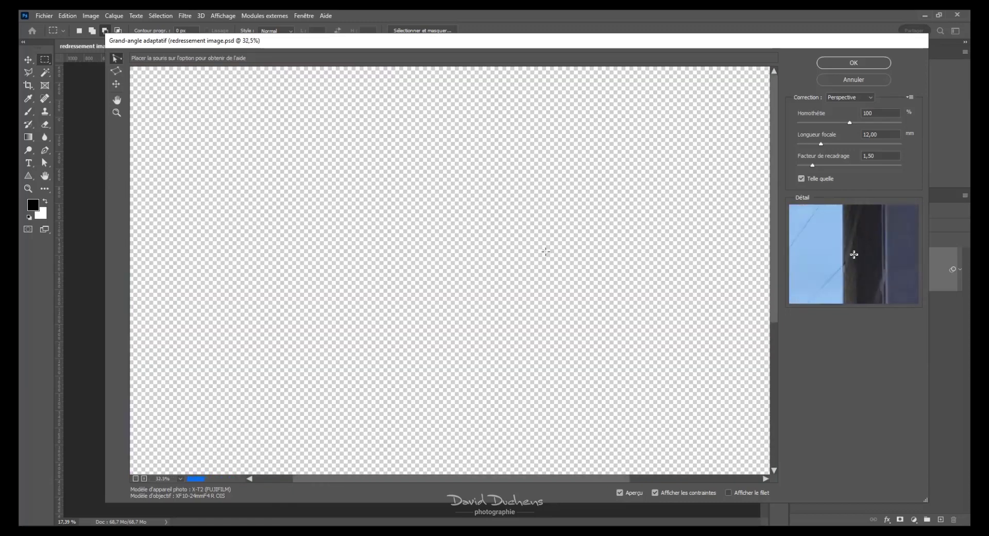
key(ctrl+minus)
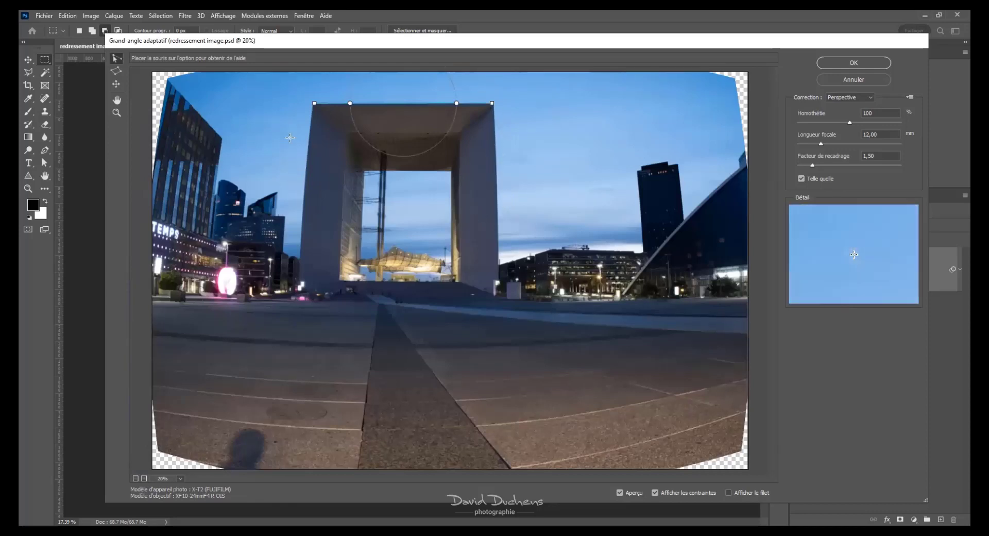
click(299, 252)
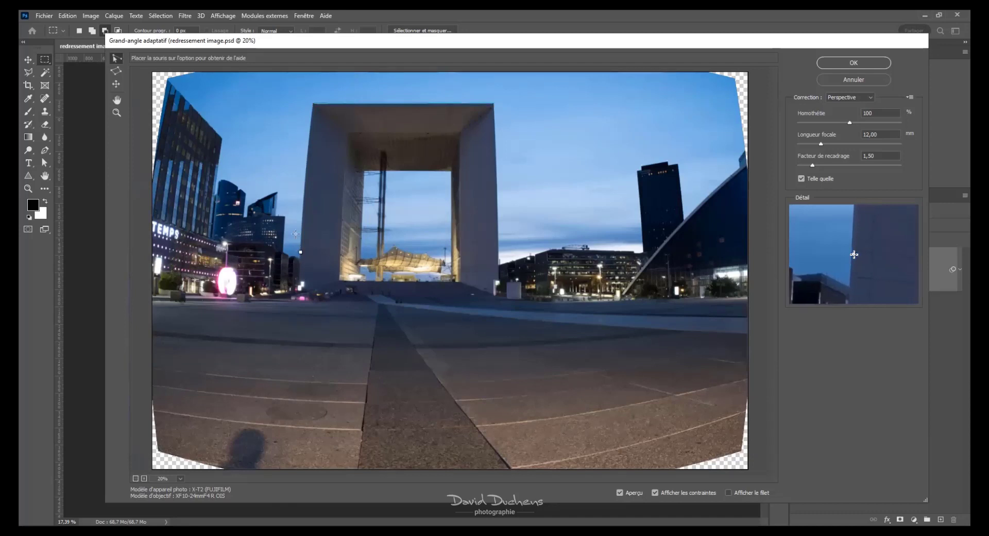
click(311, 121)
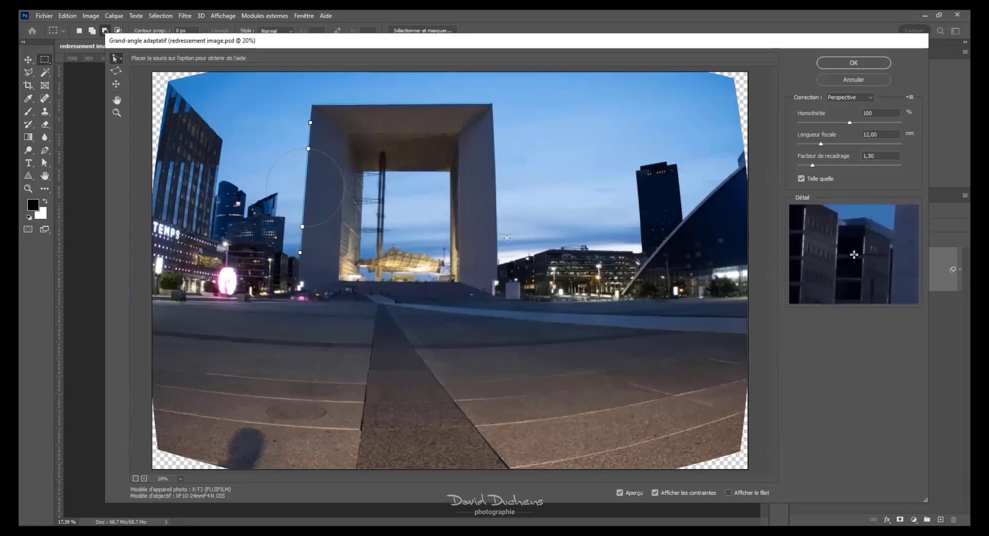
Add two constraint lines along the window columns of the glass building left of the arch
click(186, 227)
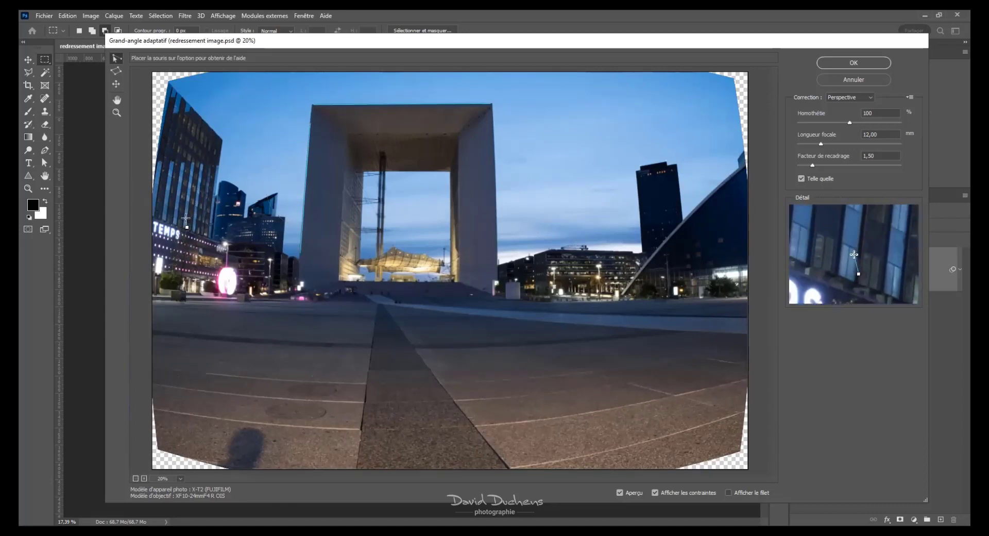
click(195, 168)
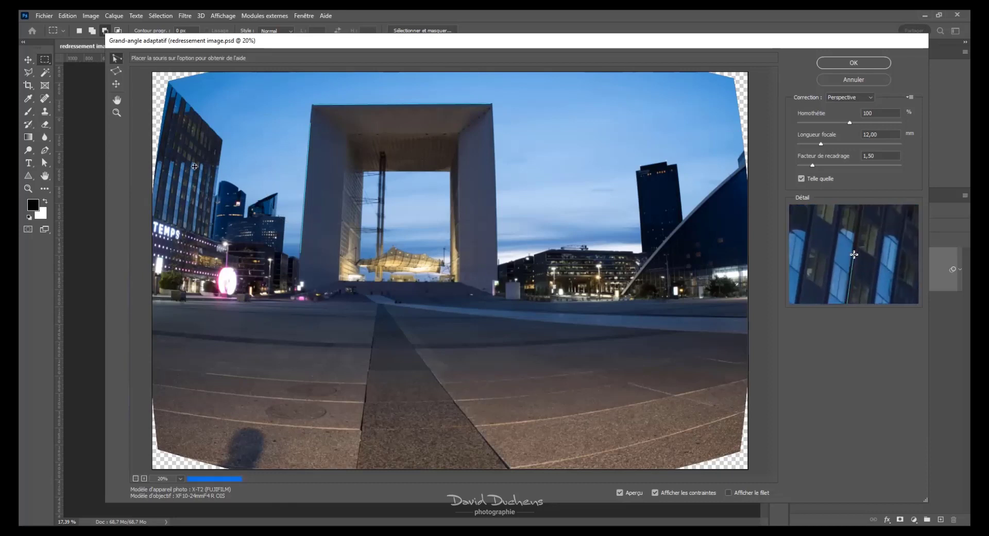
click(162, 217)
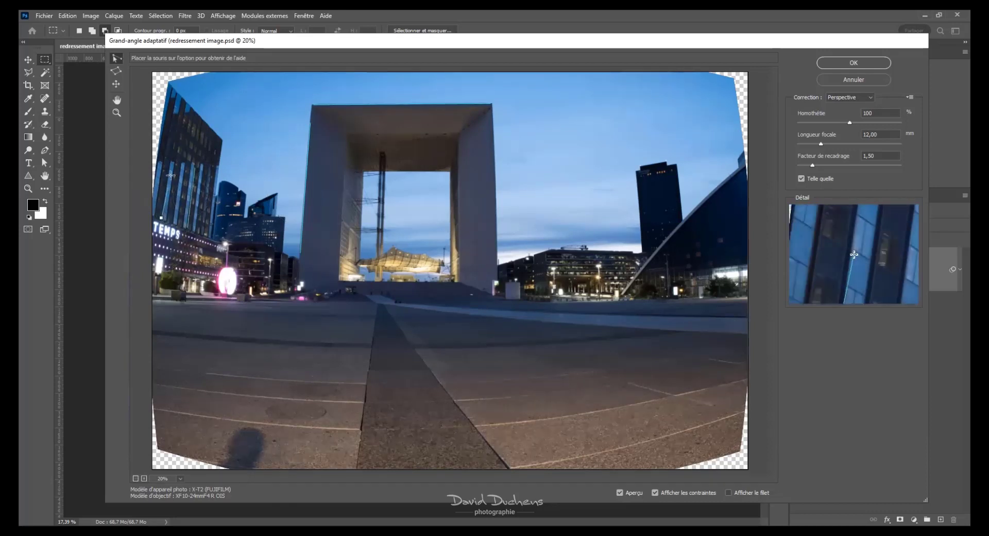
click(170, 157)
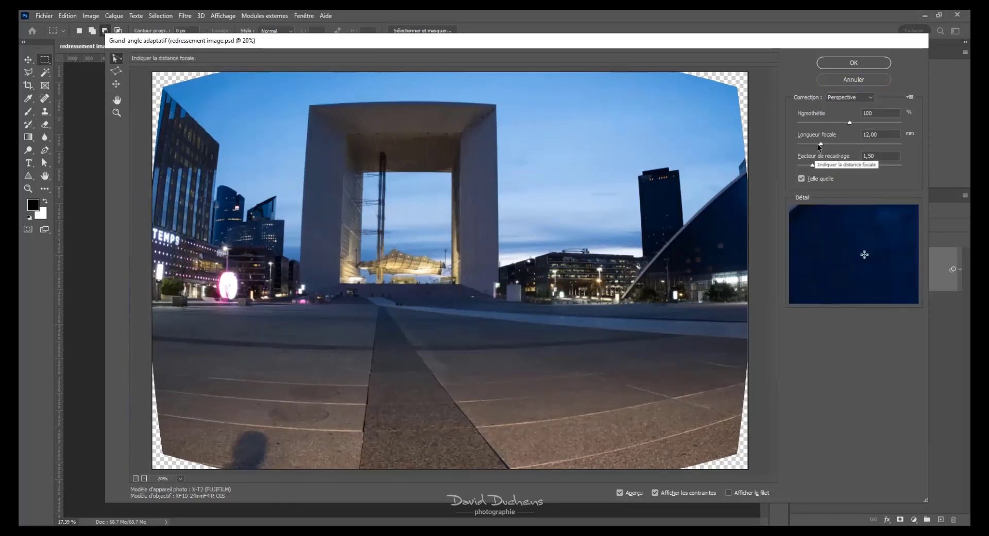
Try a focal length of 48 mm with a constraint along the arch's top edge, and reset the filter settings
drag(821, 145, 927, 138)
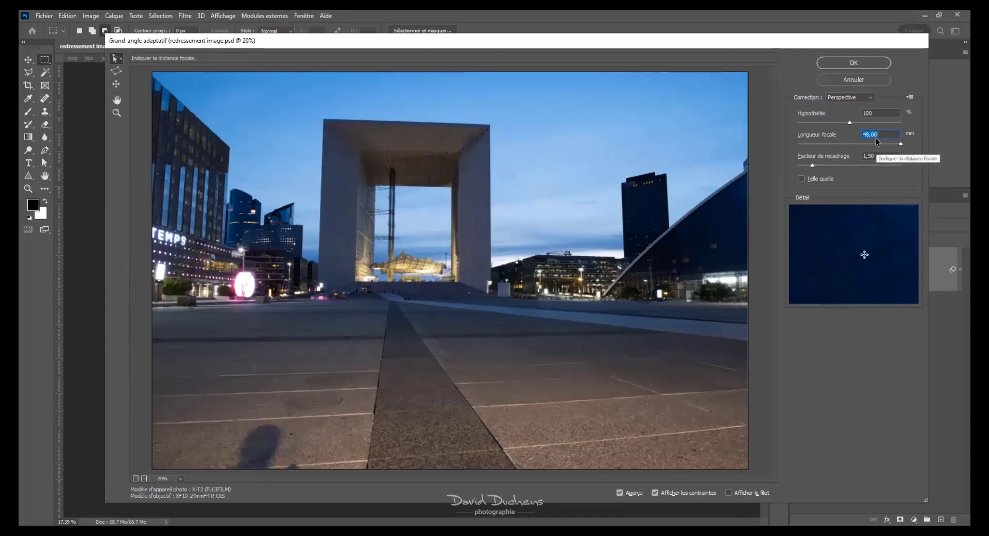
click(326, 118)
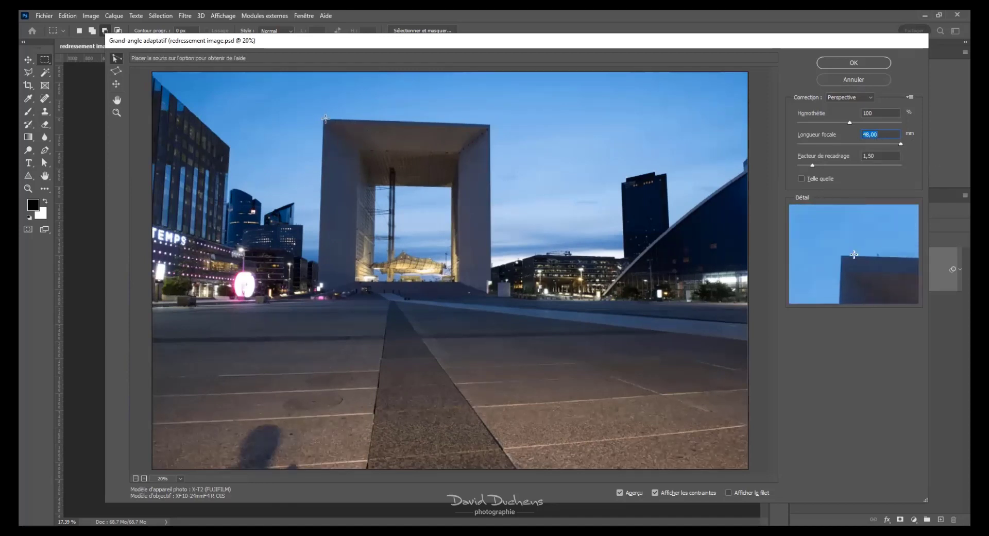
click(484, 125)
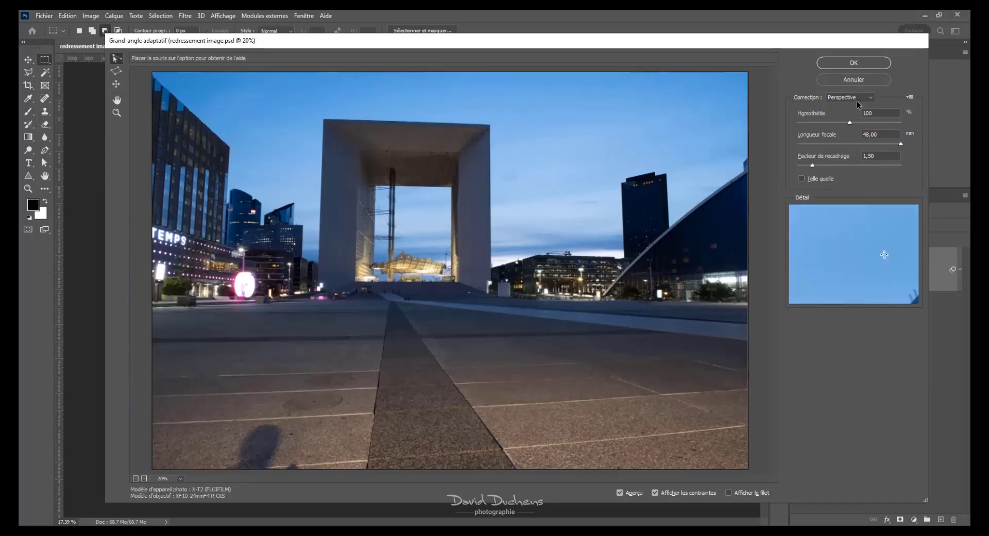
alt+click(859, 80)
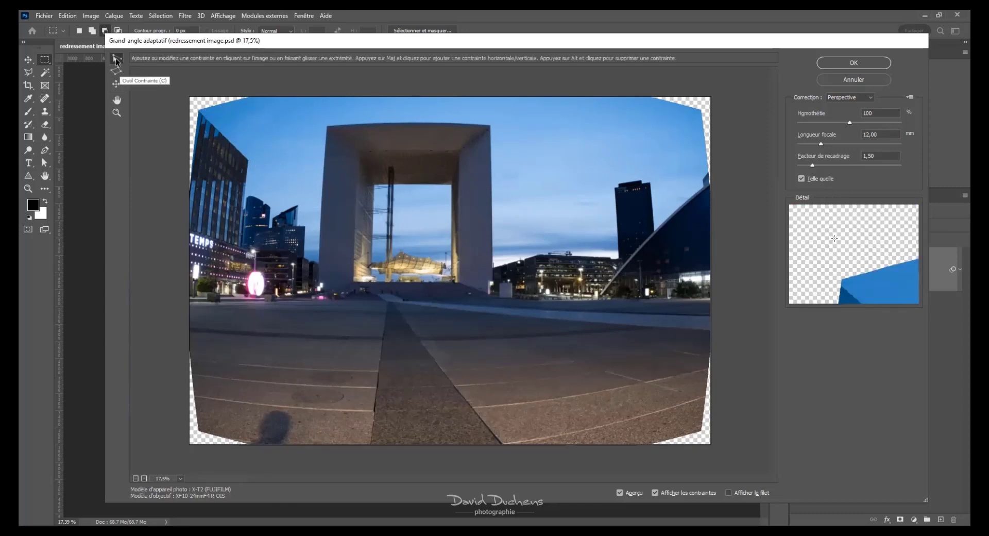
Add a horizontal constraint along the arch's top edge and vertical constraints along its two outer sides
click(336, 124)
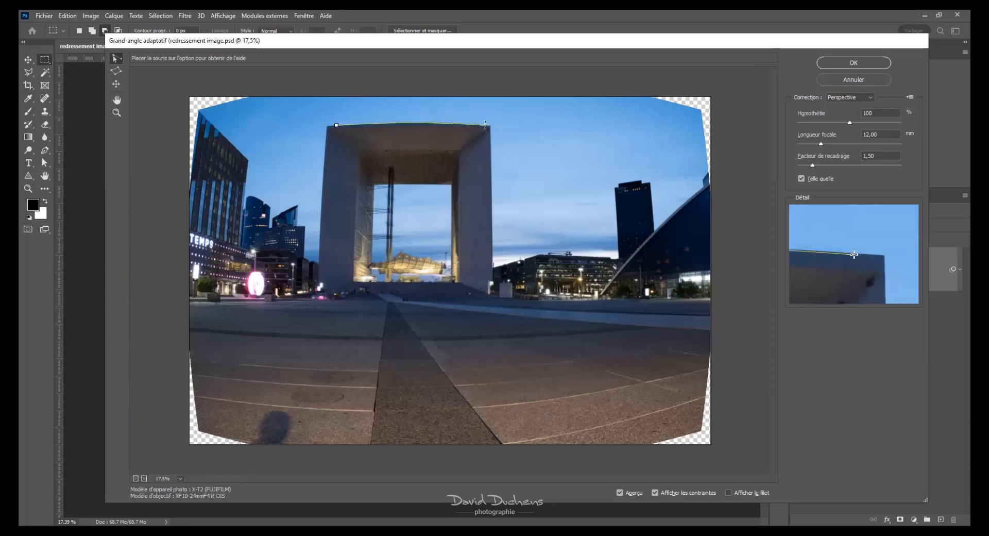
click(485, 124)
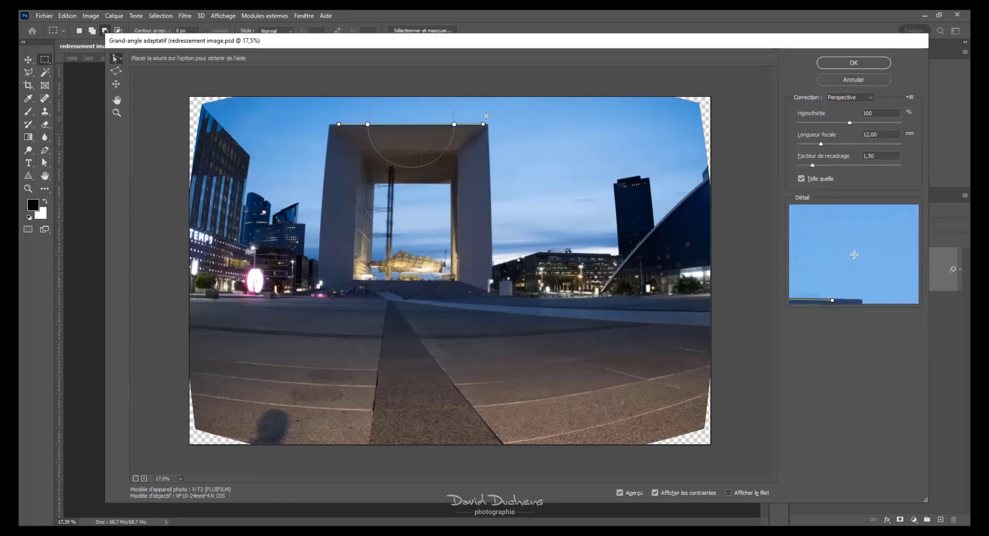
click(319, 257)
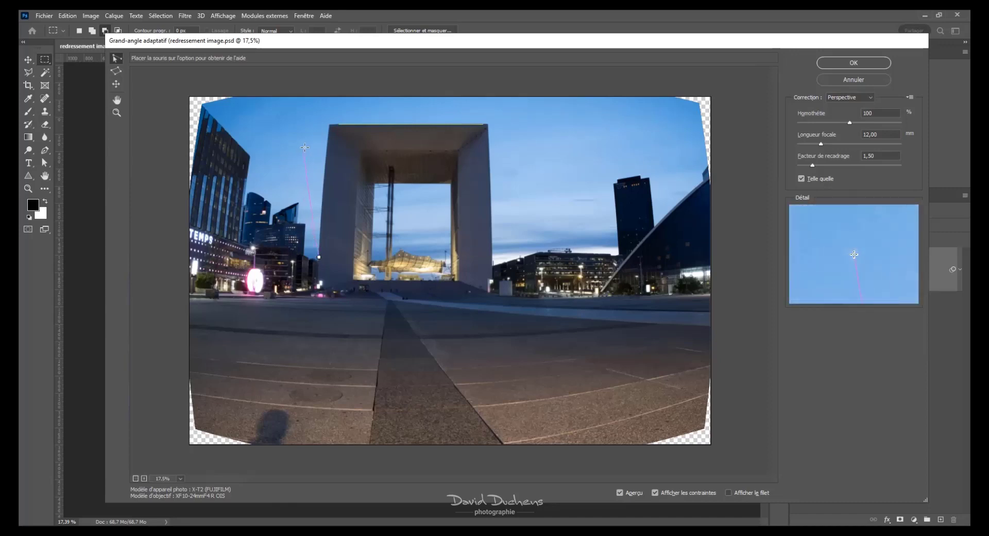
click(329, 131)
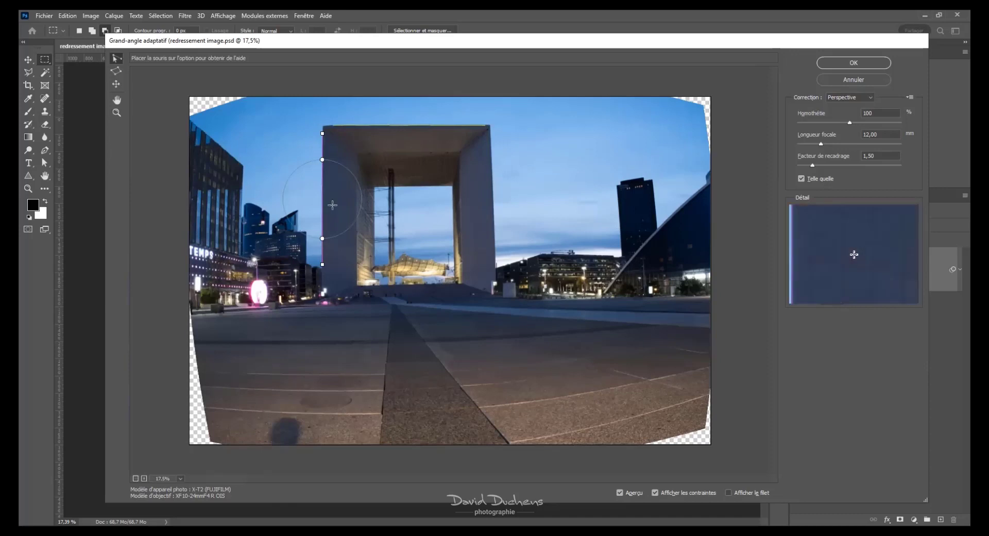
click(495, 261)
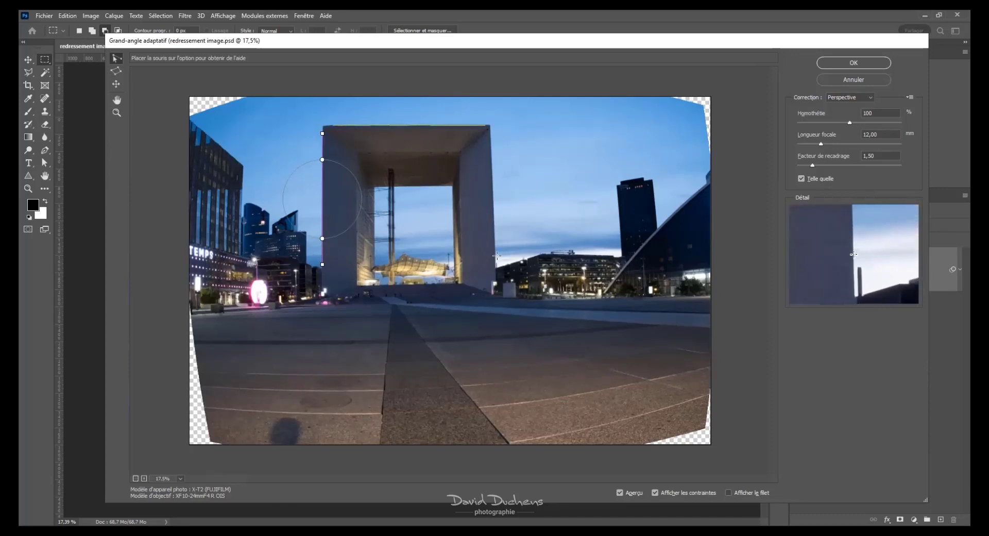
click(492, 138)
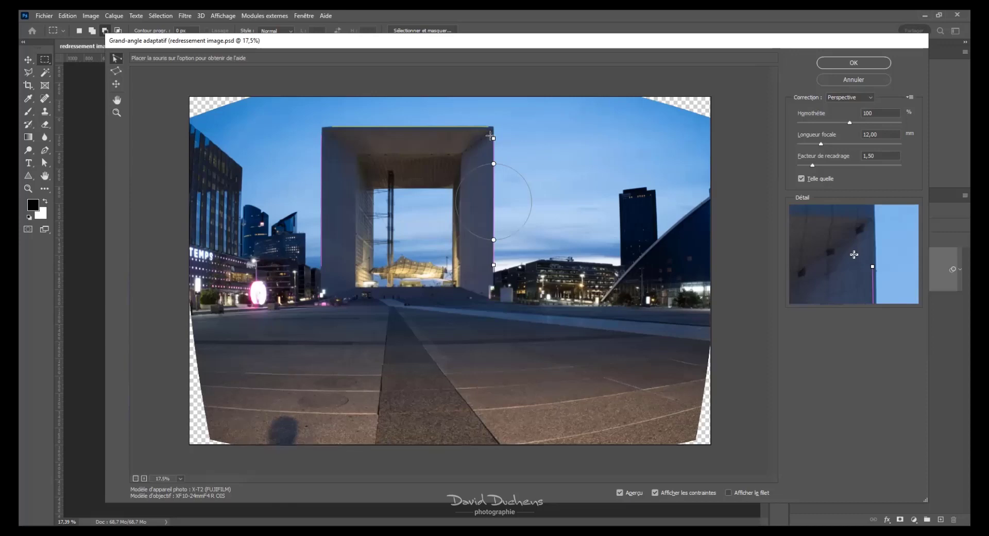
Add vertical constraints on both edges of the dark tower and a horizontal one along the base of the arch opening
click(620, 249)
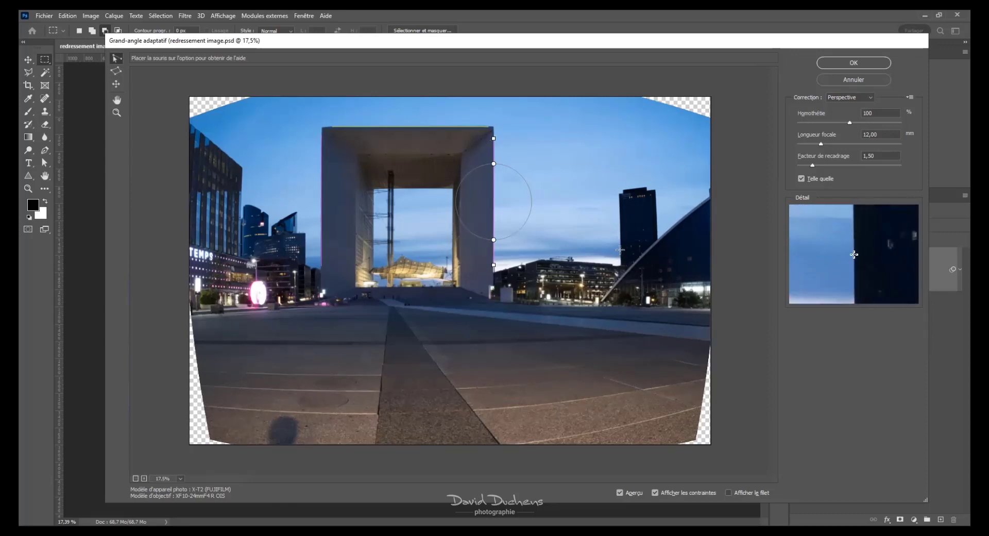
click(618, 199)
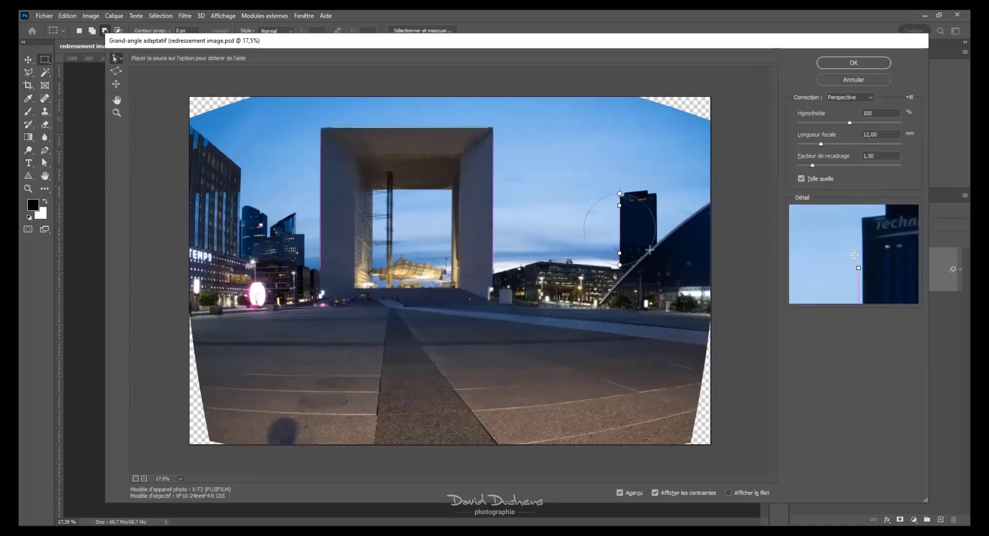
click(657, 197)
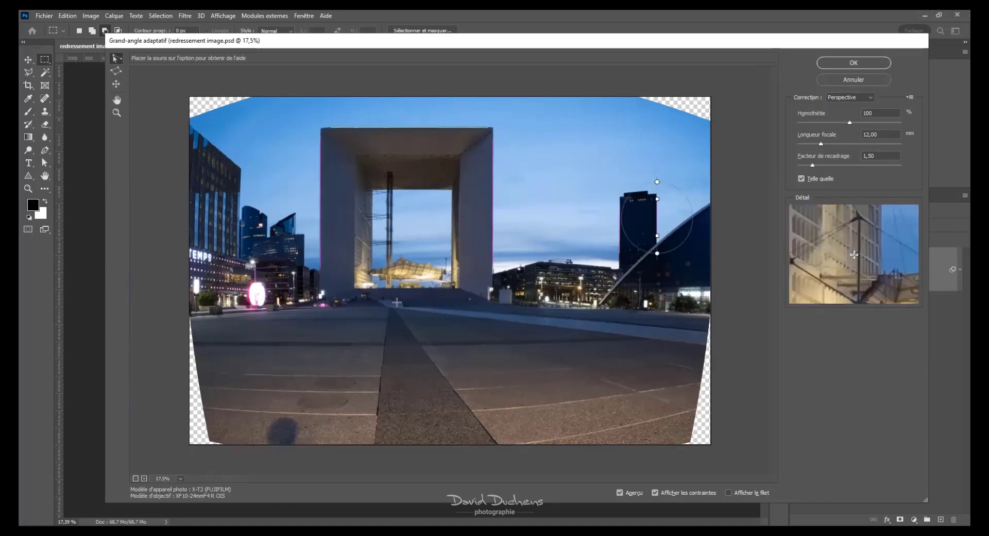
click(359, 289)
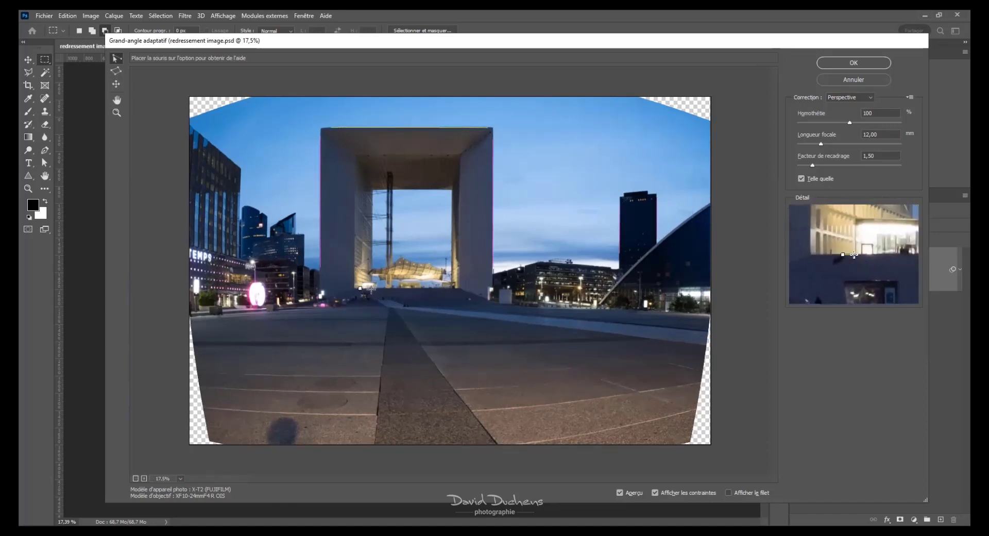
click(453, 286)
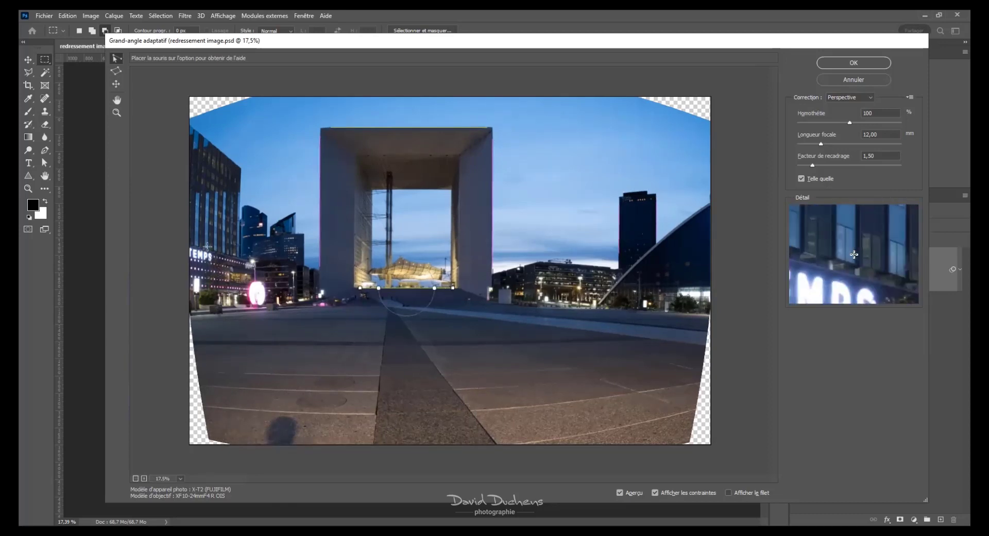
Add two vertical constraints on the façade of the building left of the arch, and apply the filter
click(208, 247)
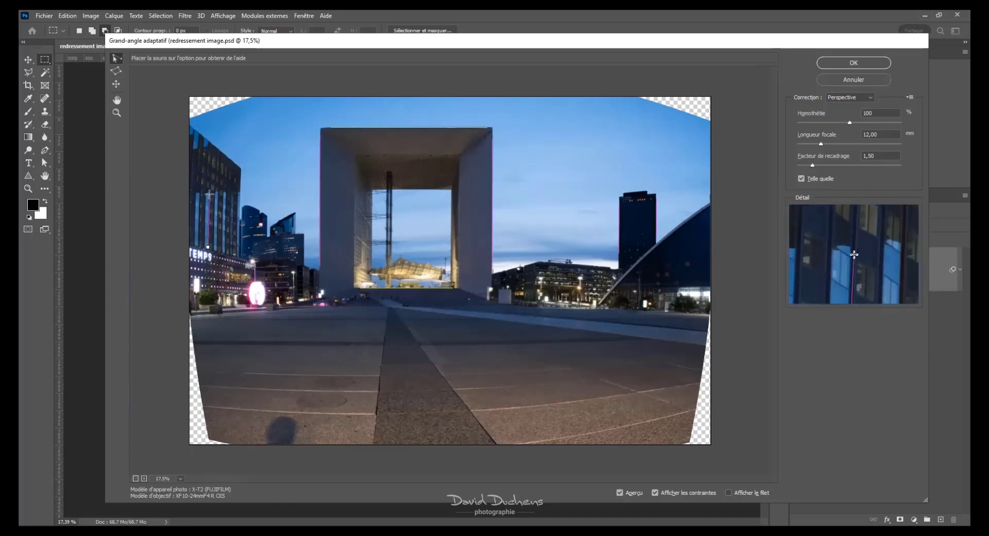
click(209, 194)
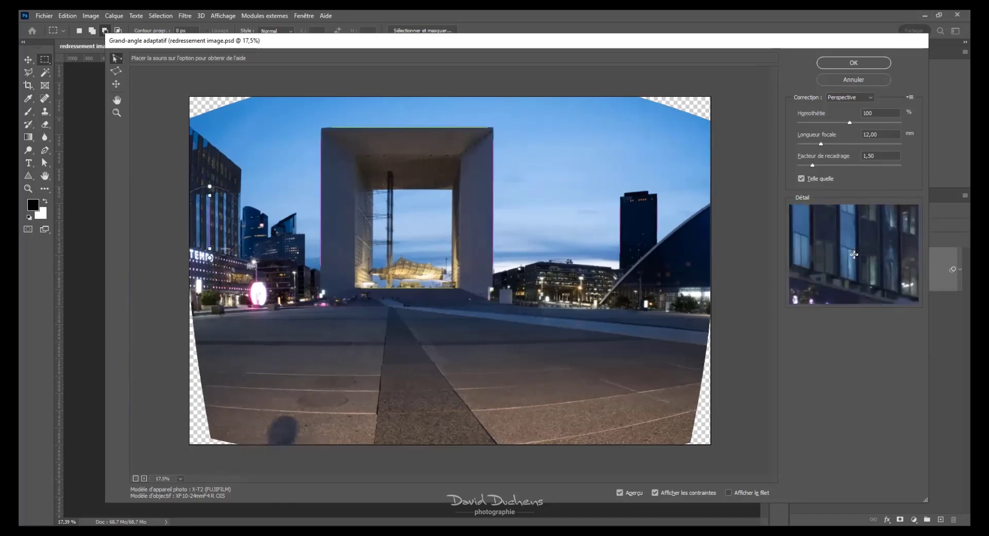
click(227, 248)
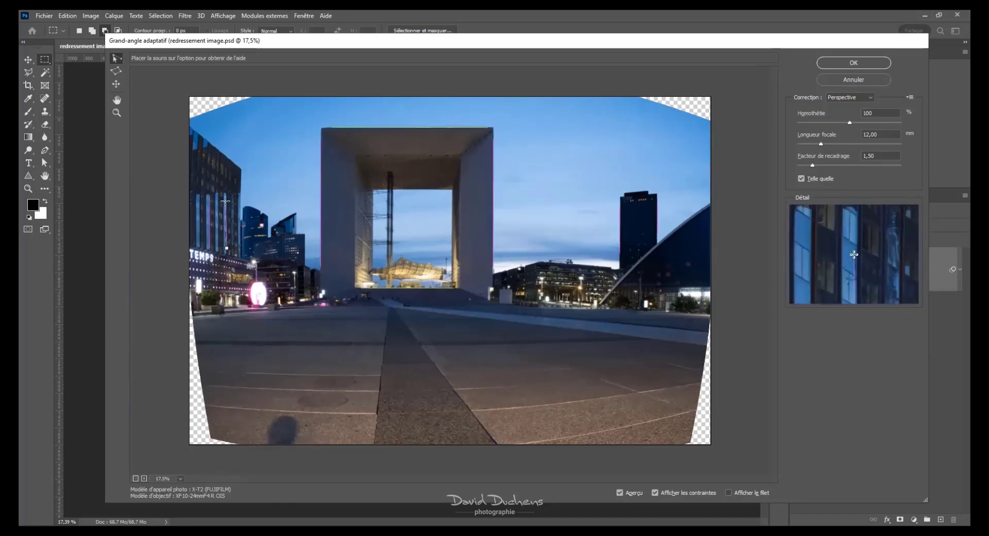
click(226, 201)
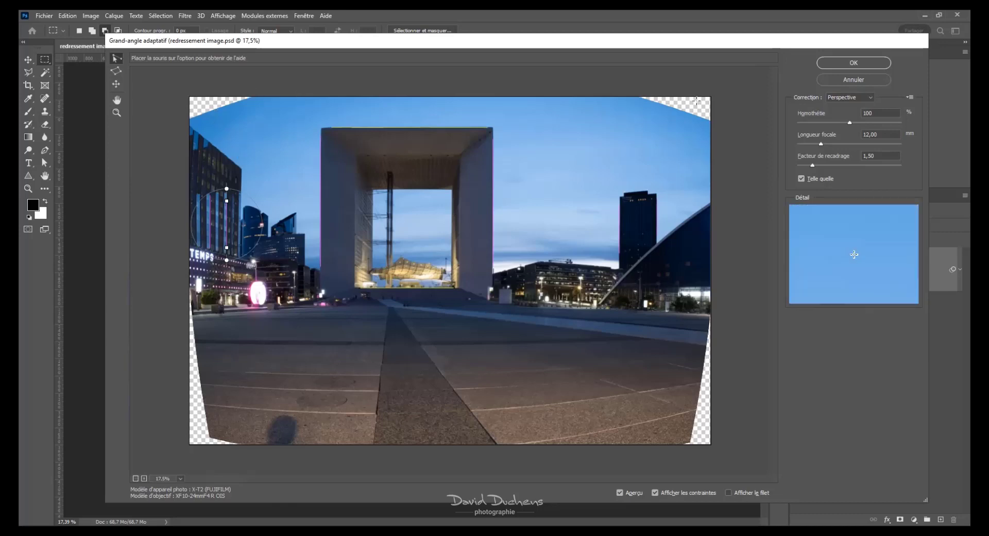
click(829, 70)
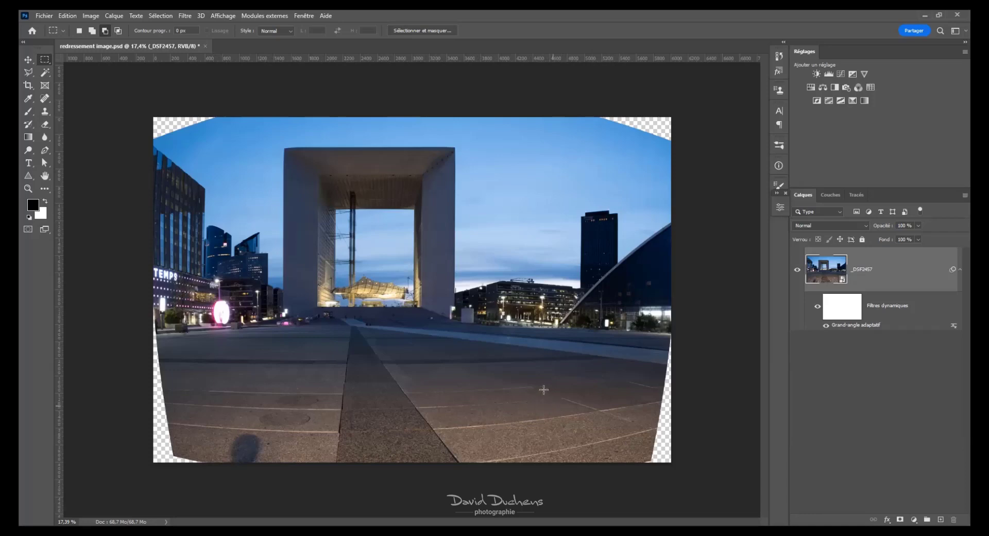
Rasterize the photo layer and select the four transparent corner areas with the Magic Wand
right_click(913, 272)
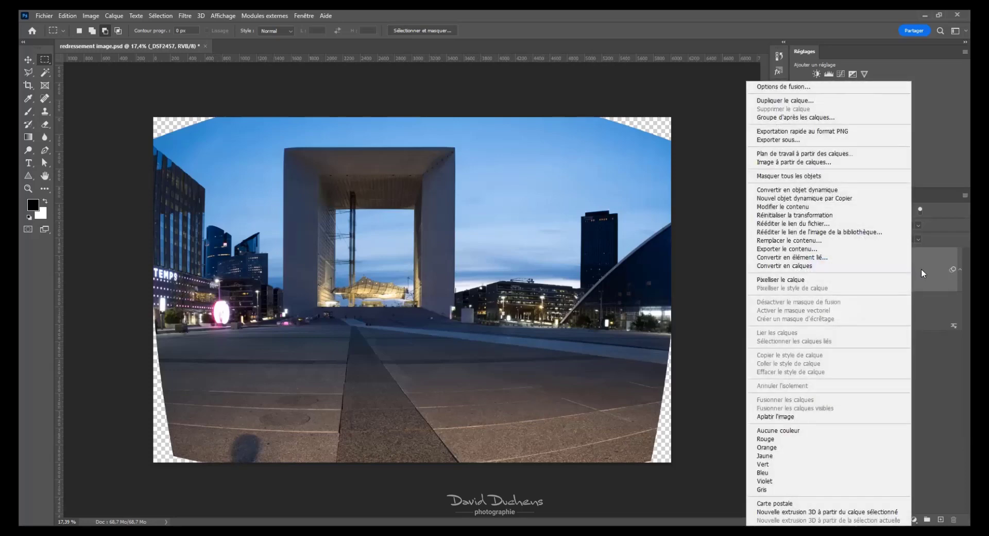
click(891, 281)
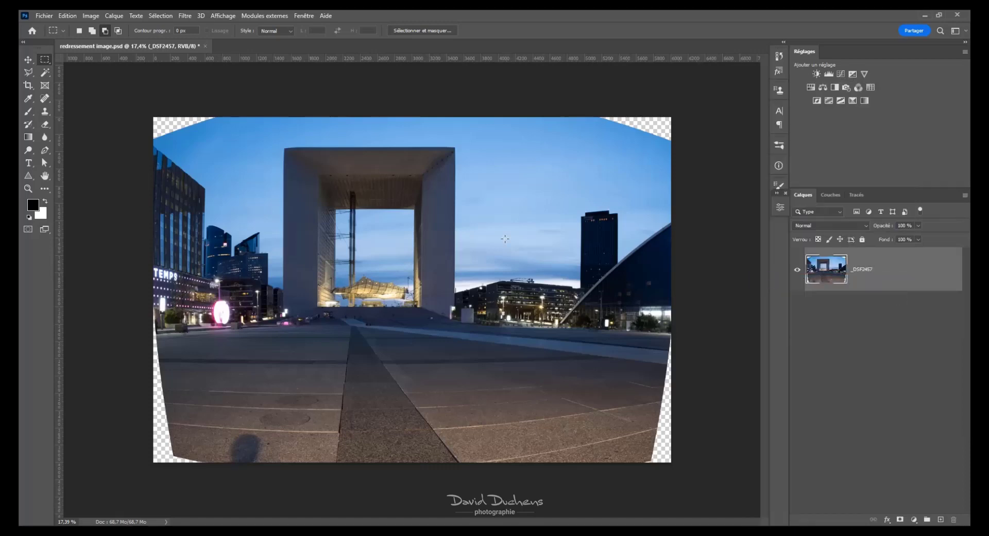
click(45, 72)
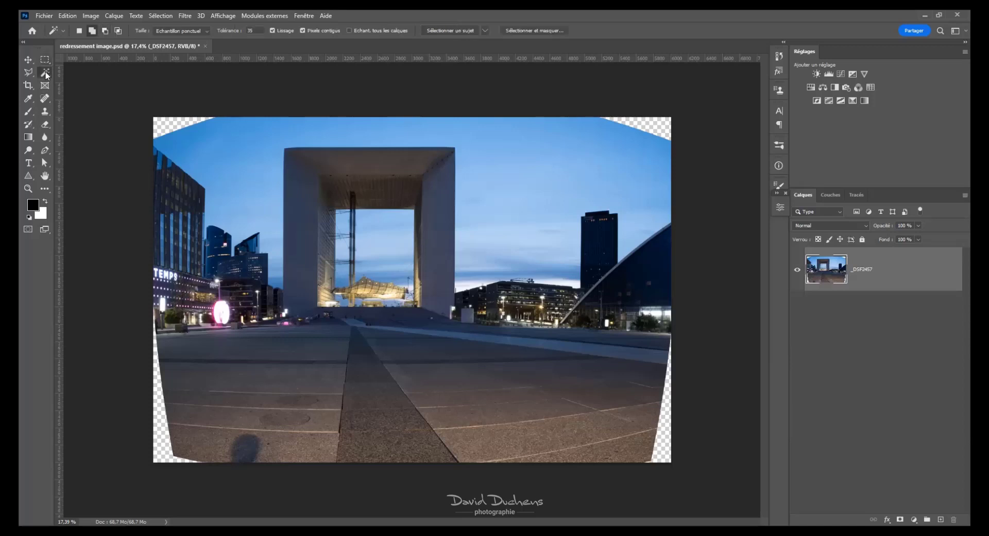
click(174, 126)
click(644, 126)
click(661, 428)
click(159, 436)
Shift the selection's edge outward and feather it slightly with Select and Mask (Sélectionner et masquer)
scroll(667, 380, up, 3)
scroll(647, 388, up, 4)
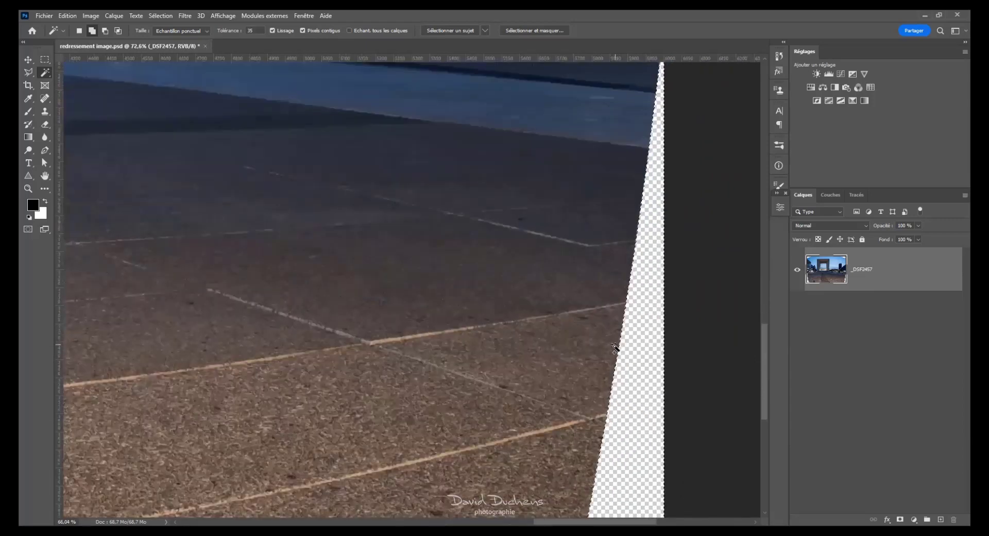
scroll(621, 345, down, 5)
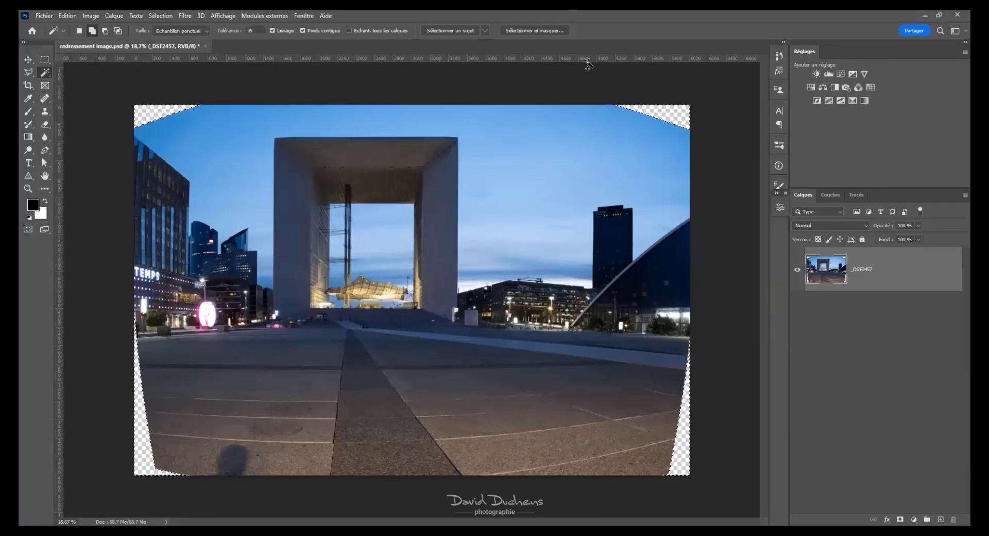
click(533, 31)
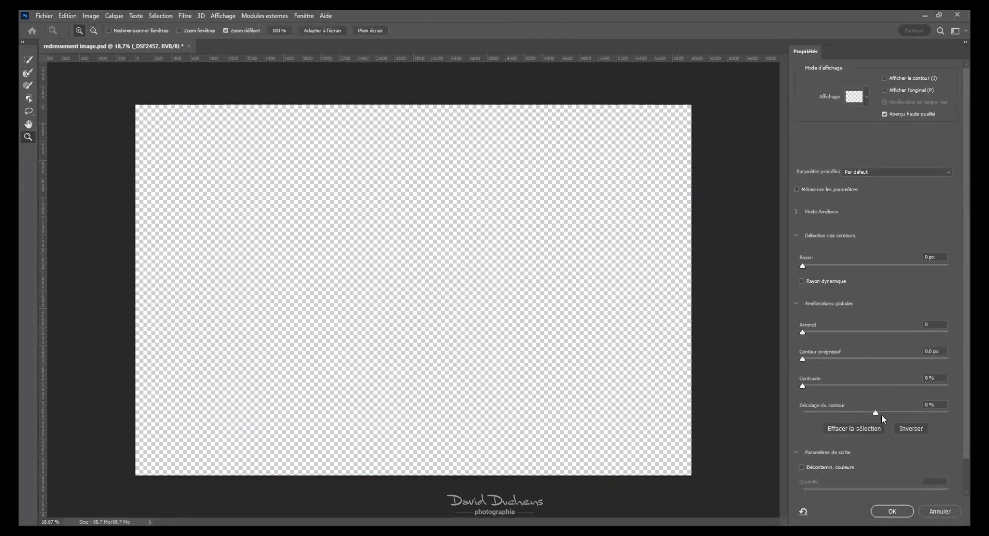
drag(878, 412, 902, 413)
click(951, 412)
drag(813, 359, 816, 359)
click(892, 512)
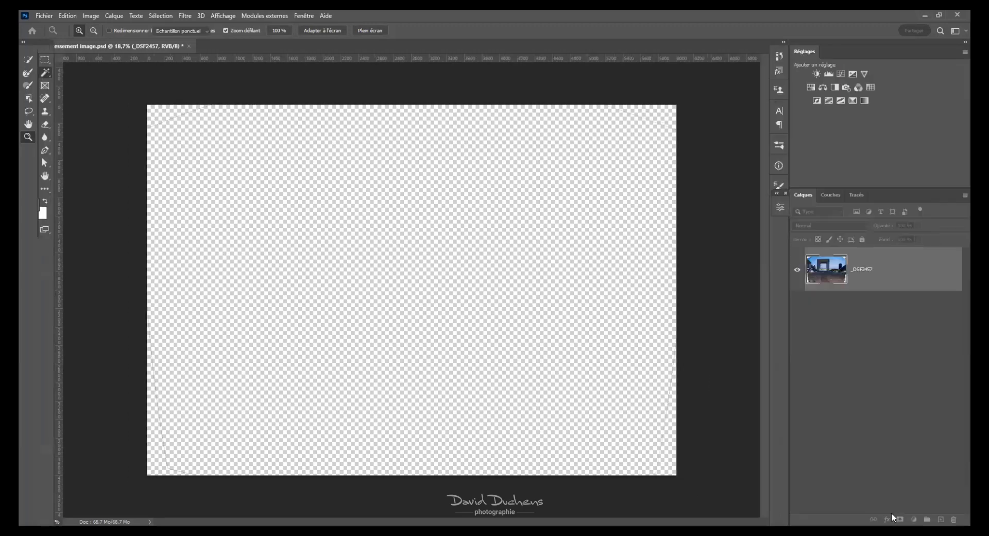
Check the selection's edge beside the paving, and fill the selected empty corners with content matching the surroundings
scroll(721, 475, up, 5)
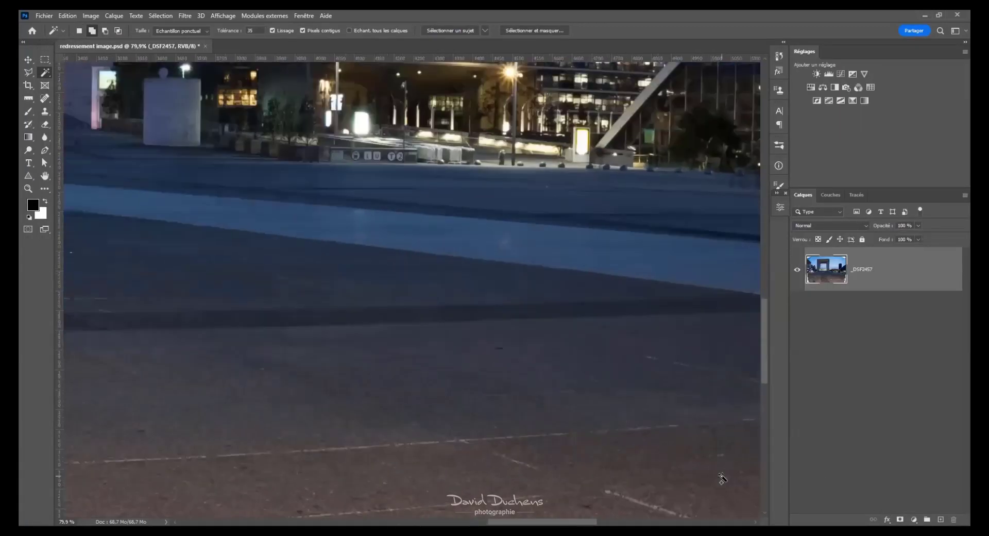
drag(707, 423, 217, 257)
scroll(577, 406, up, 5)
scroll(606, 392, up, 2)
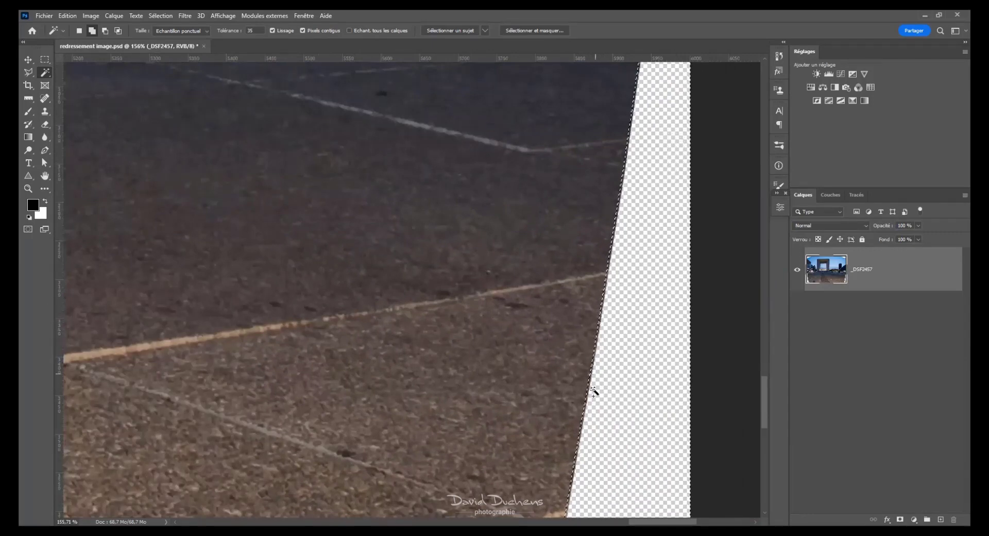
scroll(572, 449, down, 10)
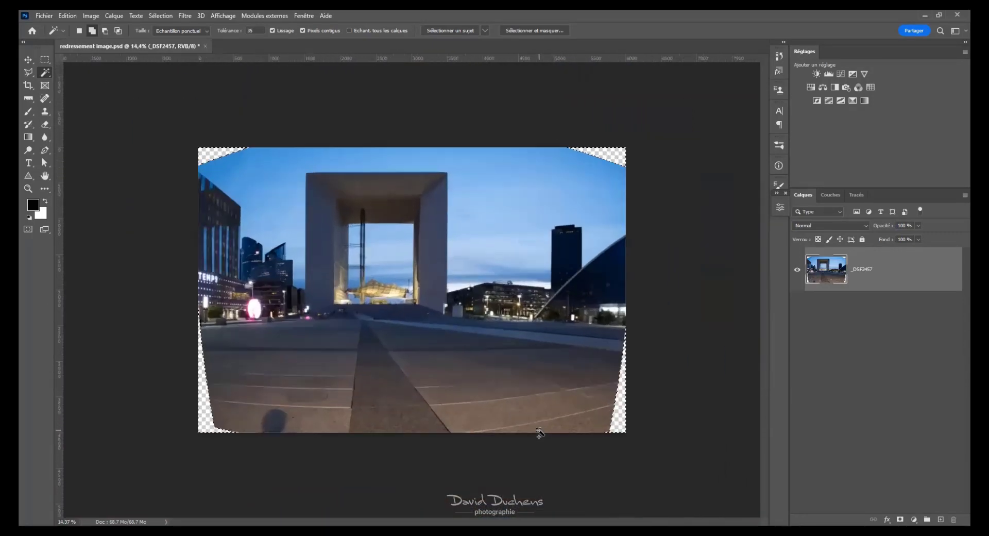
click(67, 16)
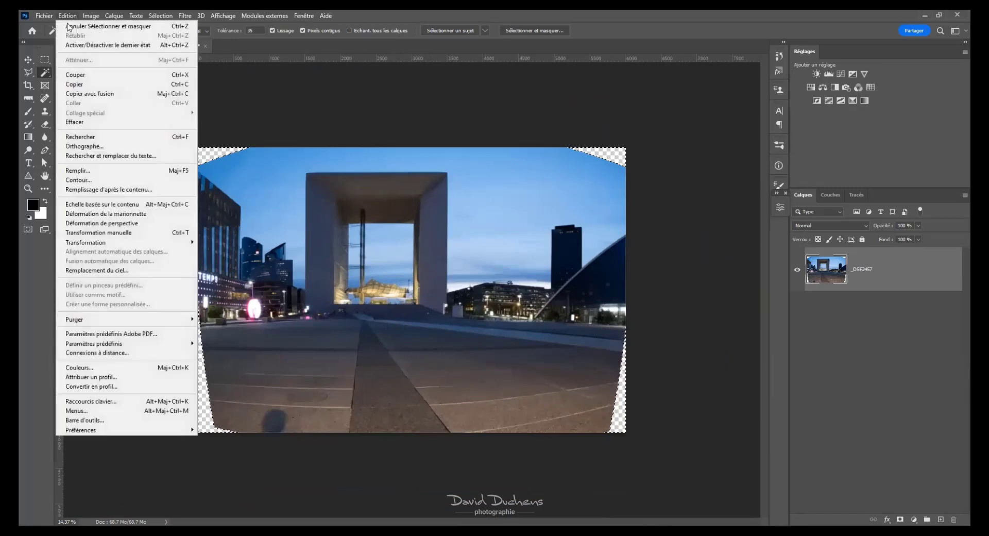
click(93, 173)
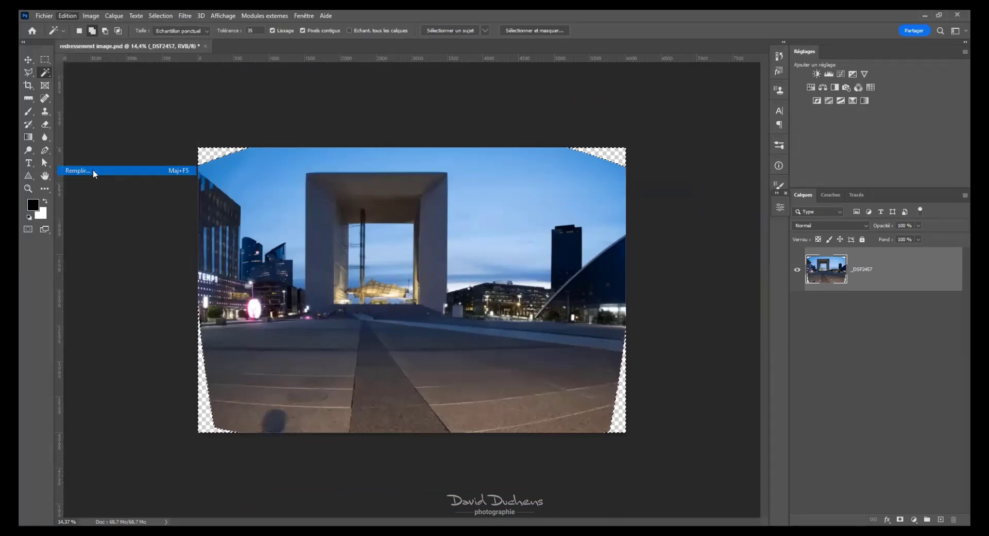
key(Return)
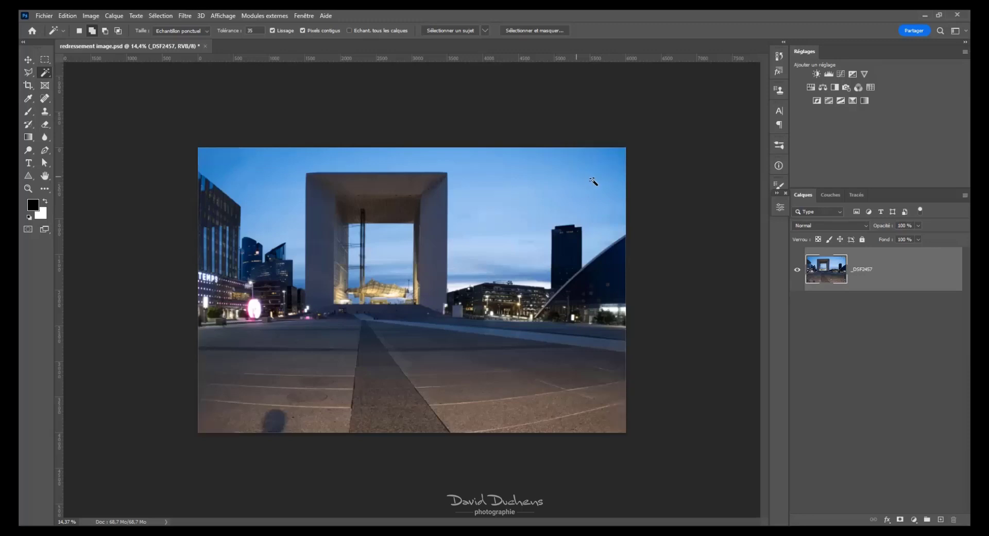
Examine the filled areas in the sky corners and along the lower edges of the paving
scroll(623, 362, up, 8)
drag(664, 198, 576, 334)
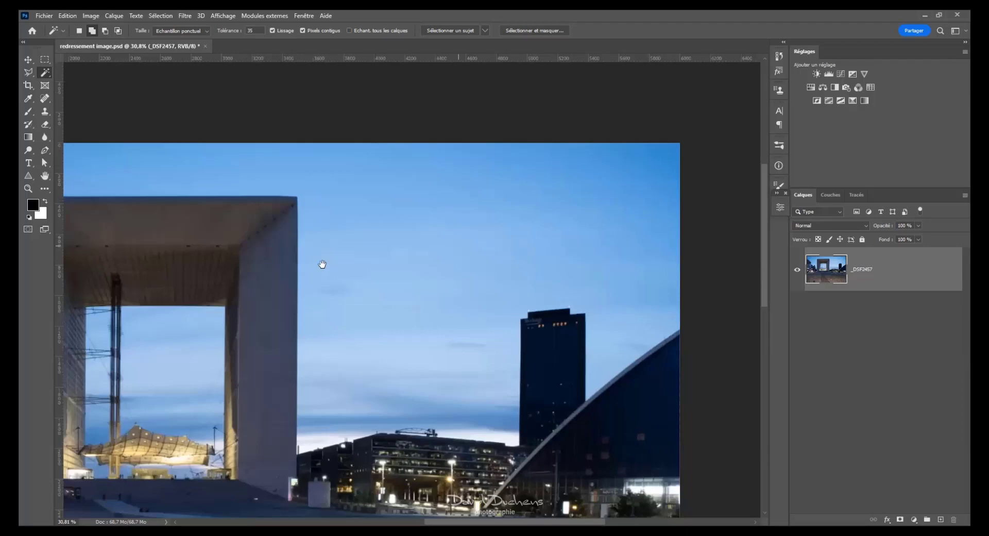
drag(330, 265, 594, 278)
drag(438, 432, 441, 159)
scroll(358, 452, up, 5)
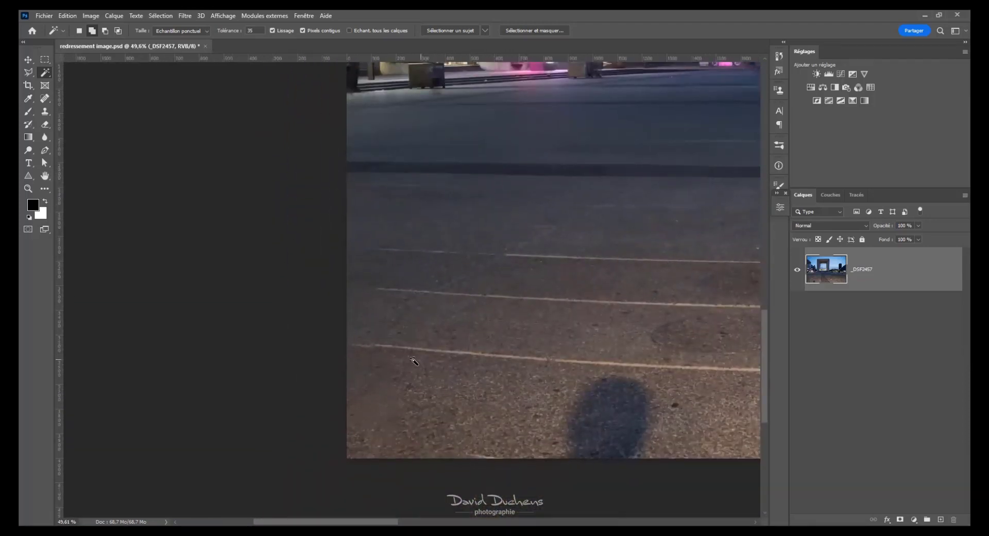
drag(583, 361, 283, 321)
drag(633, 327, 216, 332)
drag(670, 307, 464, 364)
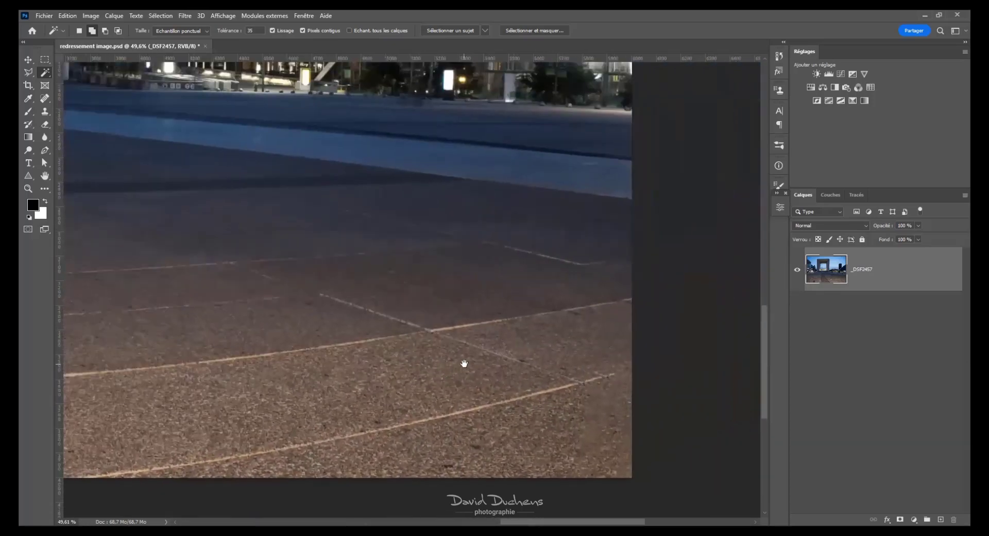
scroll(572, 358, down, 3)
scroll(572, 358, down, 3)
scroll(566, 351, up, 2)
scroll(564, 345, up, 1)
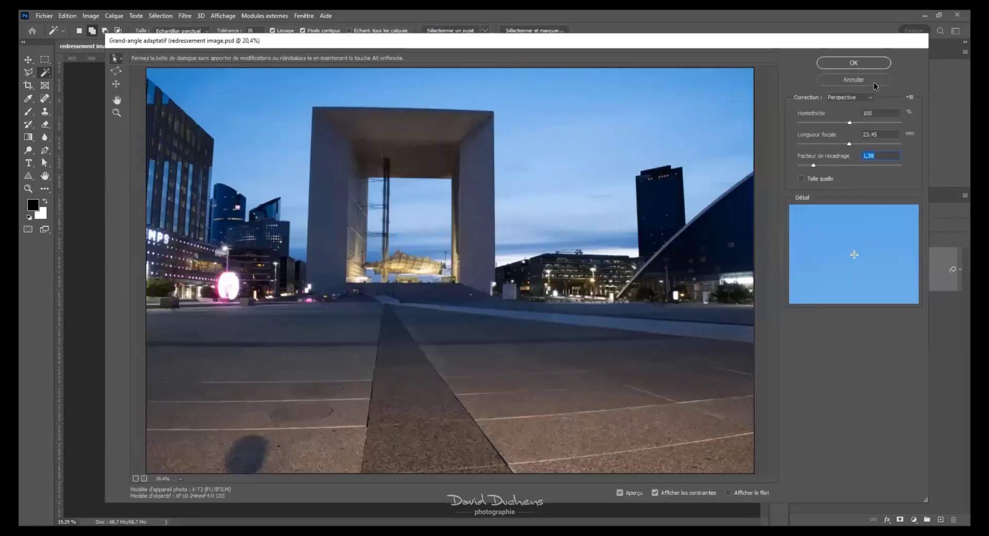
Rasterize the original arch photo layer and convert it back into a smart object
key(Return)
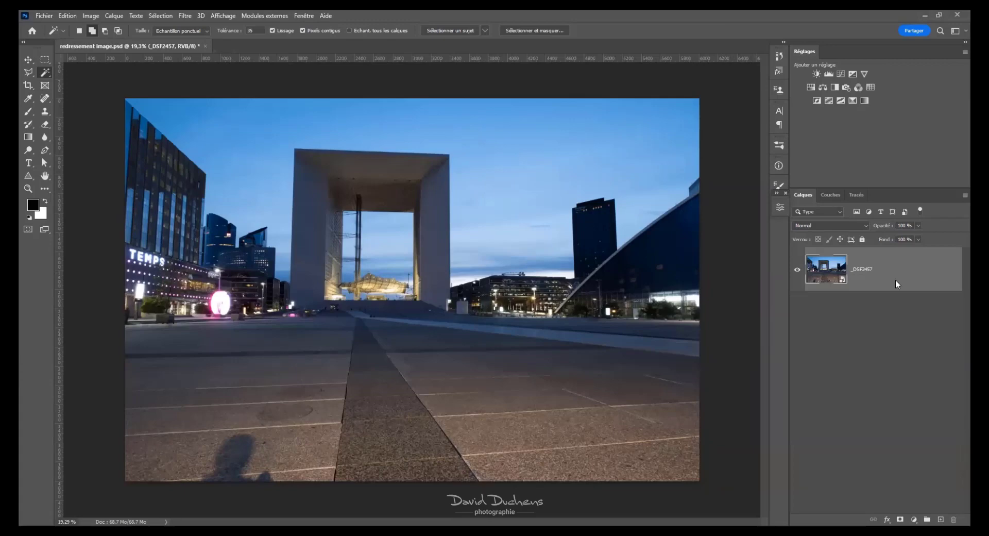
right_click(914, 276)
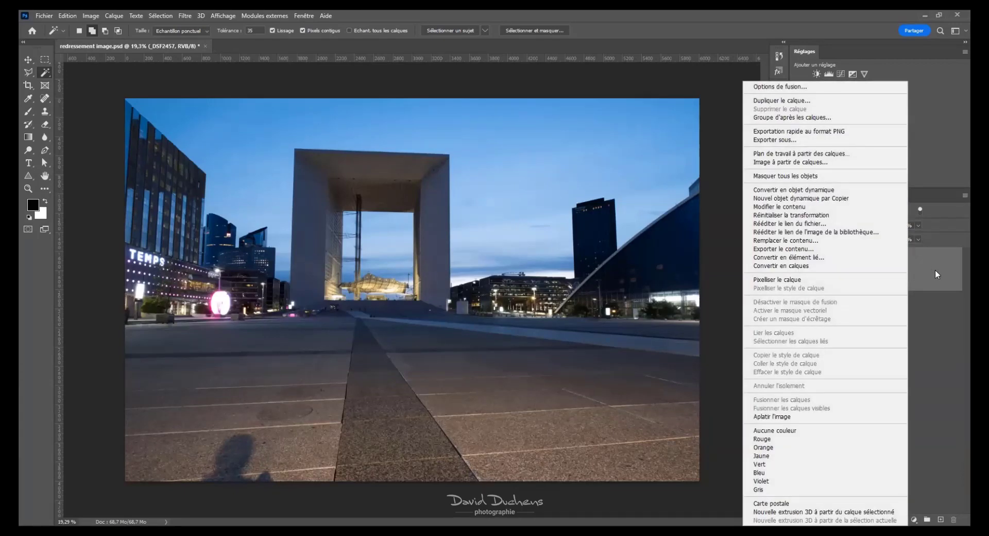
click(873, 280)
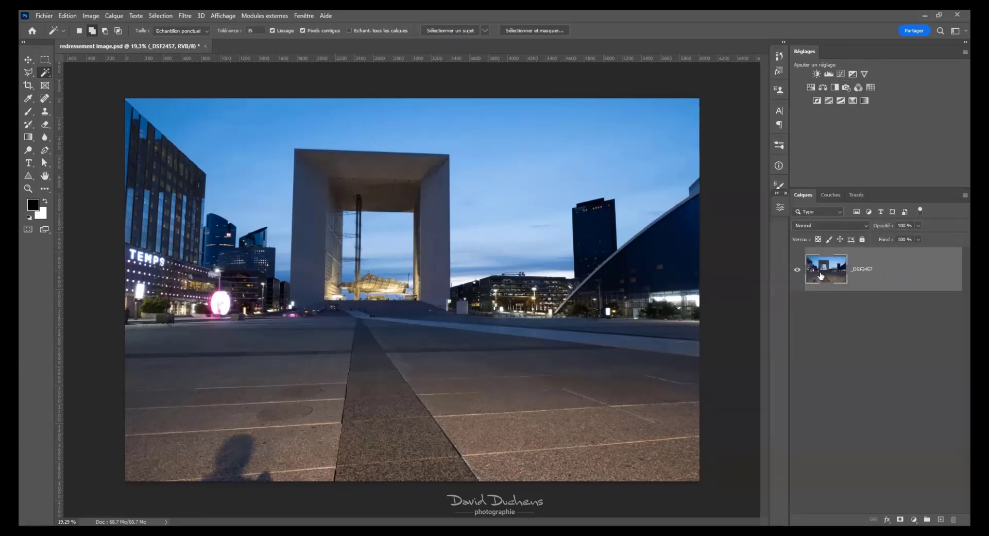
right_click(911, 279)
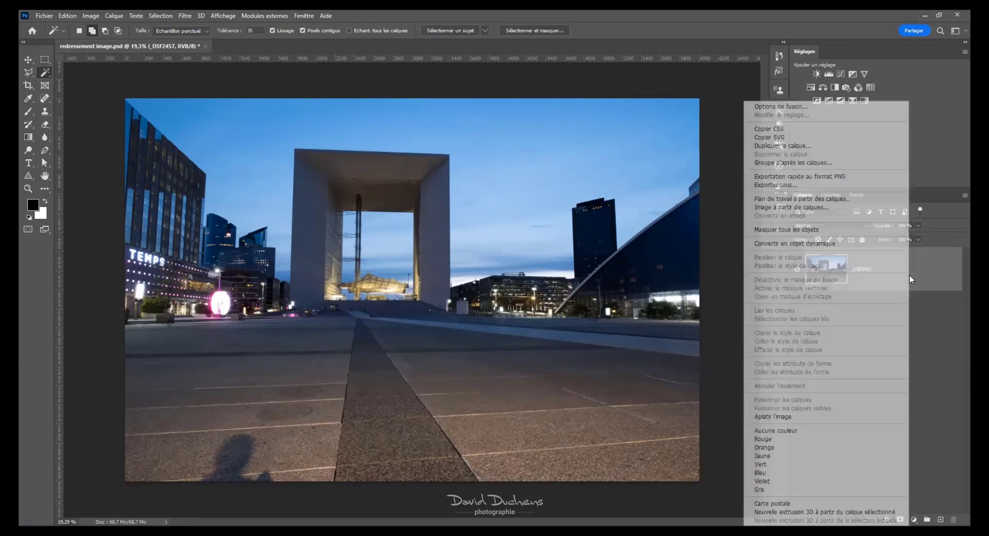
click(857, 243)
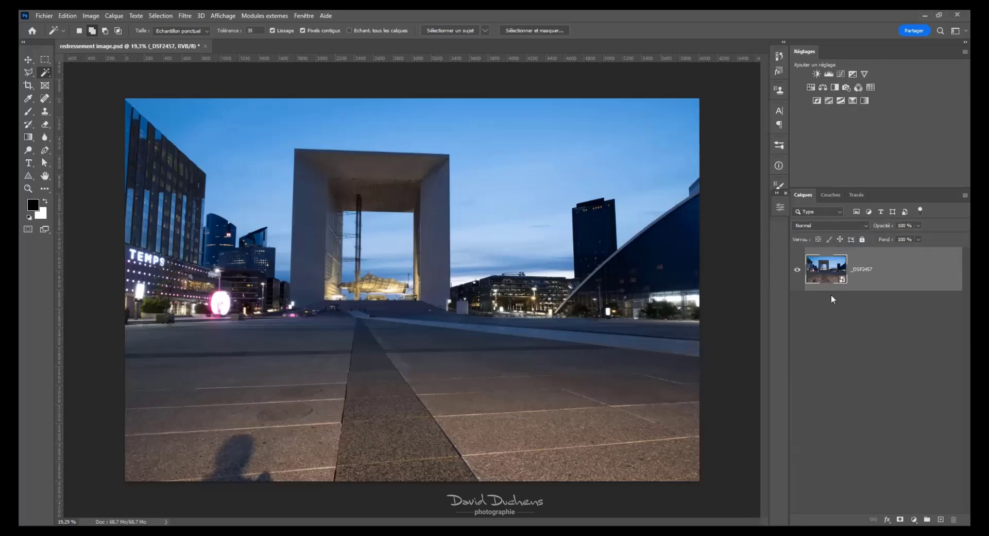
Place a vertical guide through the base of the green-topped mast in the skyscraper photo
key(v)
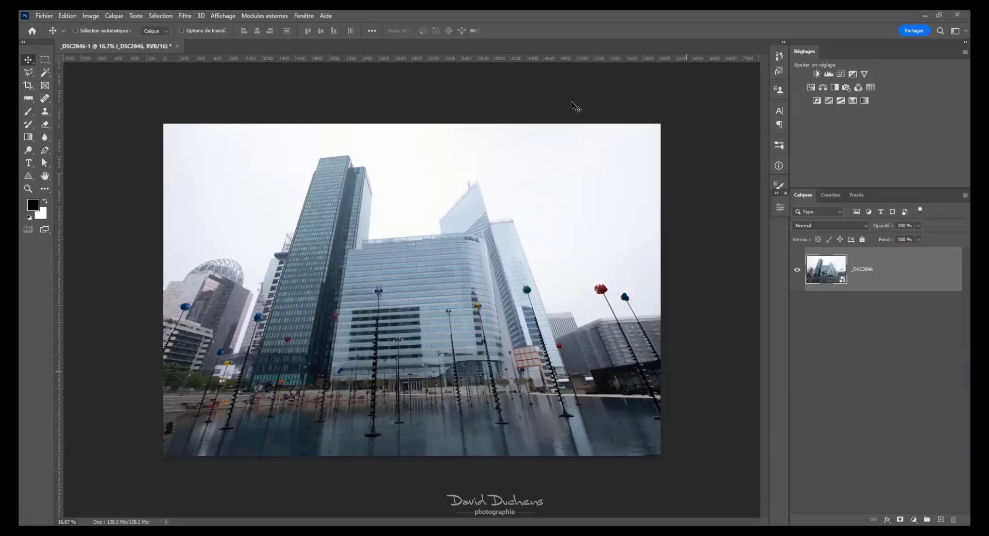
scroll(572, 105, up, 1)
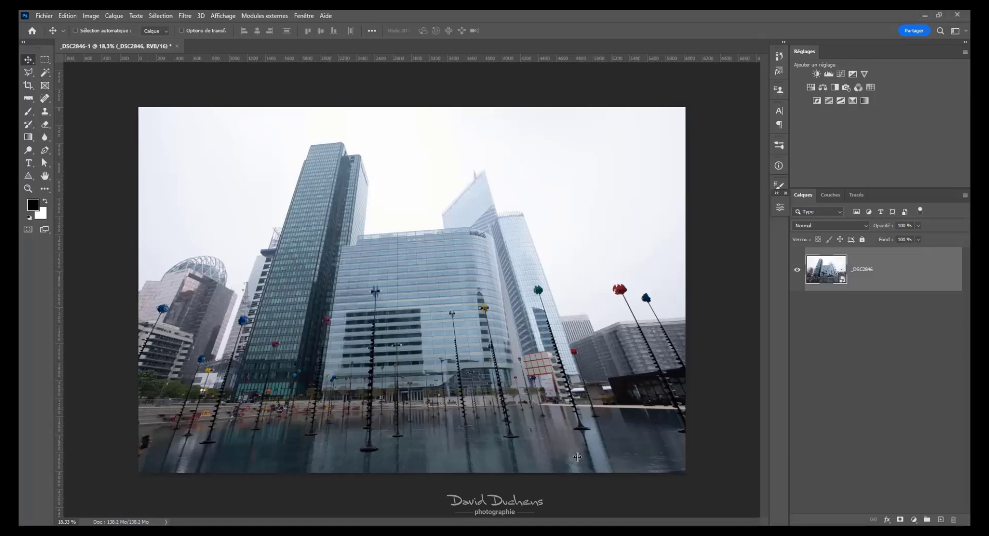
drag(578, 458, 578, 457)
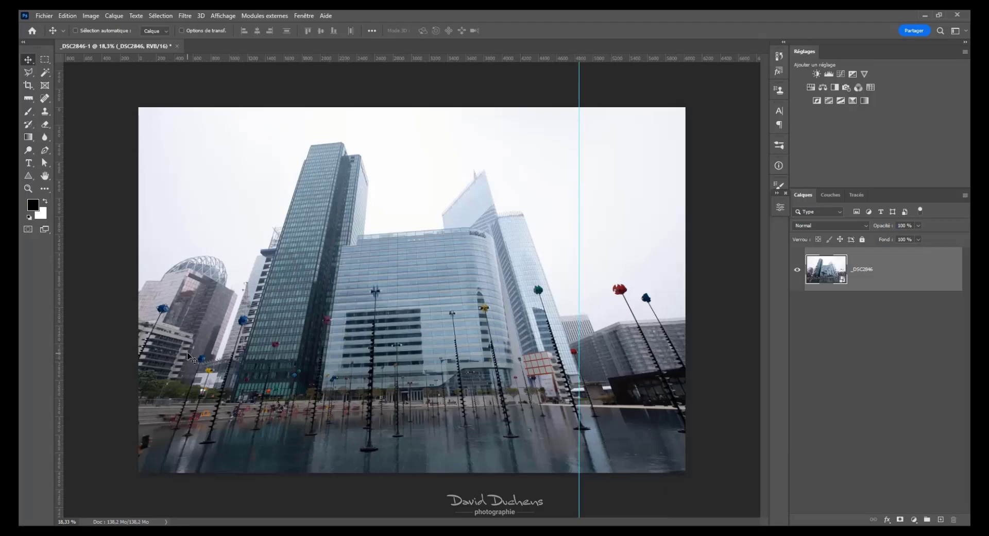
Try to straighten the towers by distorting the photo's top corners outward to a width of 232,46 %, and remove the vertical guide
key(ctrl+t)
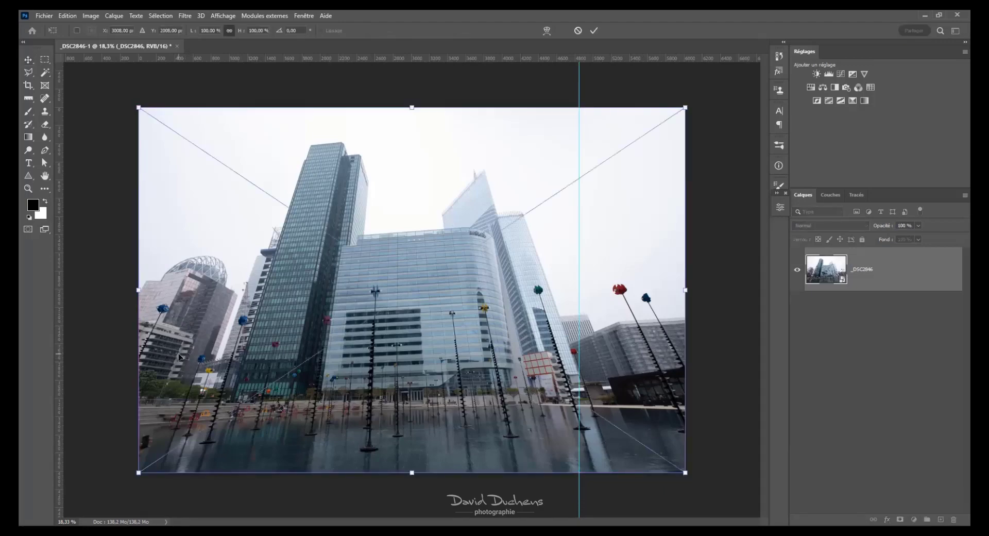
right_click(341, 384)
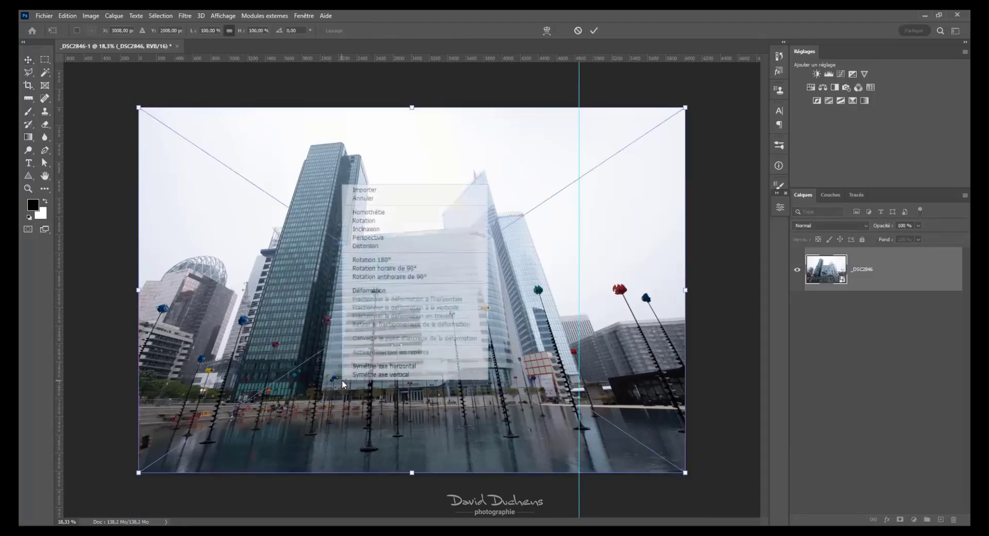
click(369, 245)
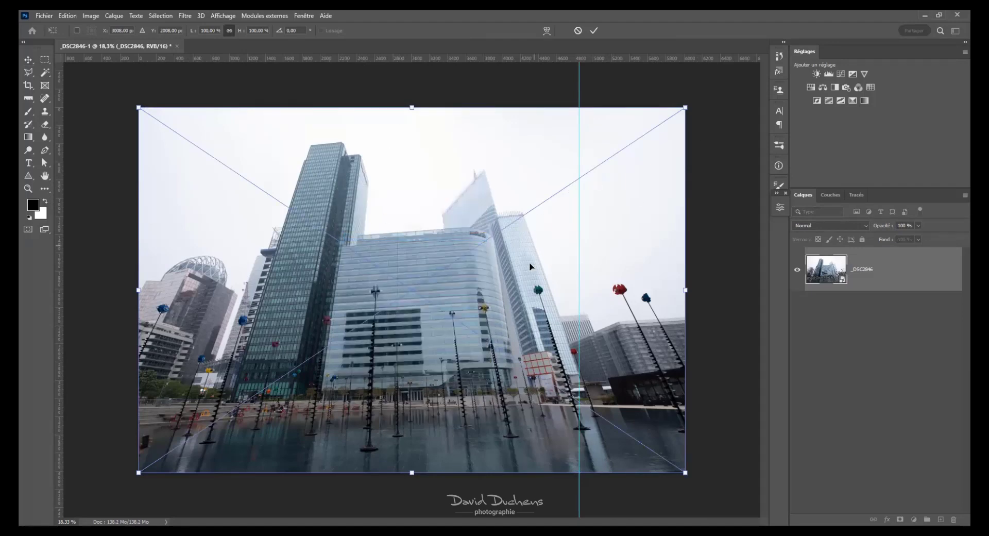
scroll(539, 265, down, 2)
drag(638, 139, 642, 139)
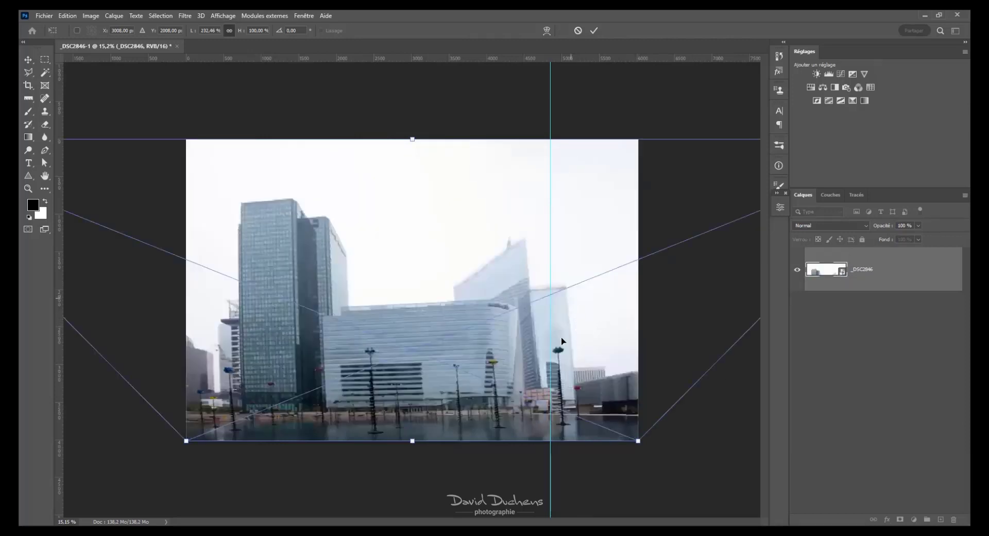
key(ctrl+0)
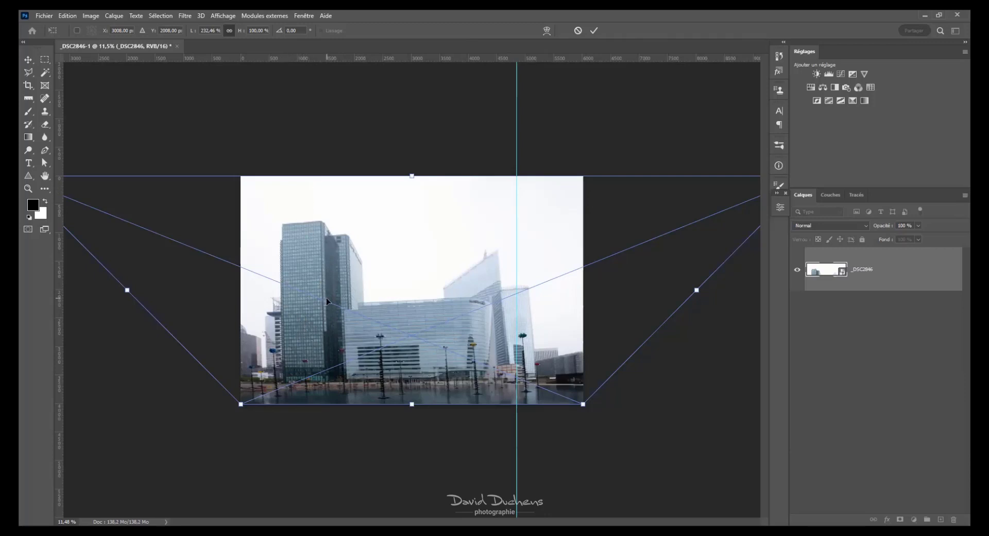
key(Return)
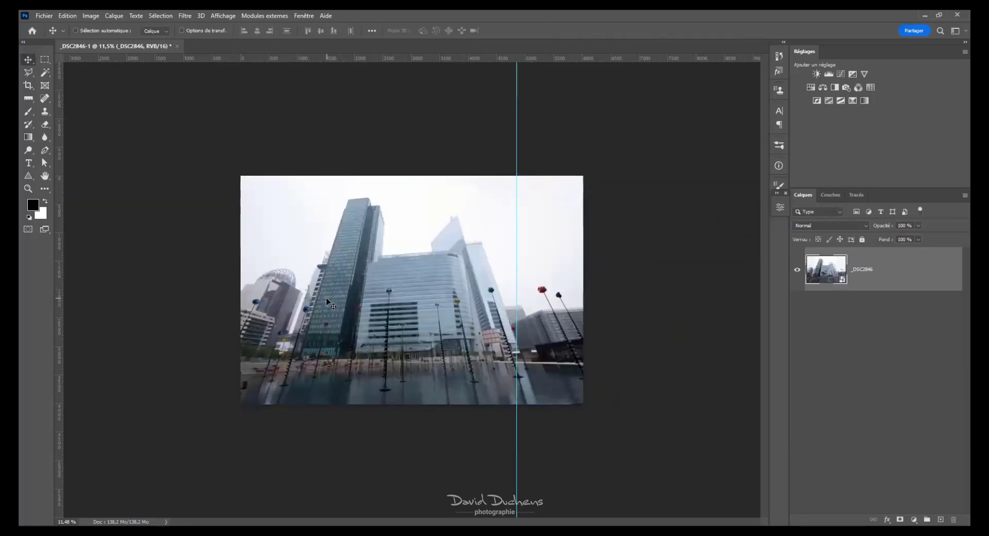
key(ctrl+plus)
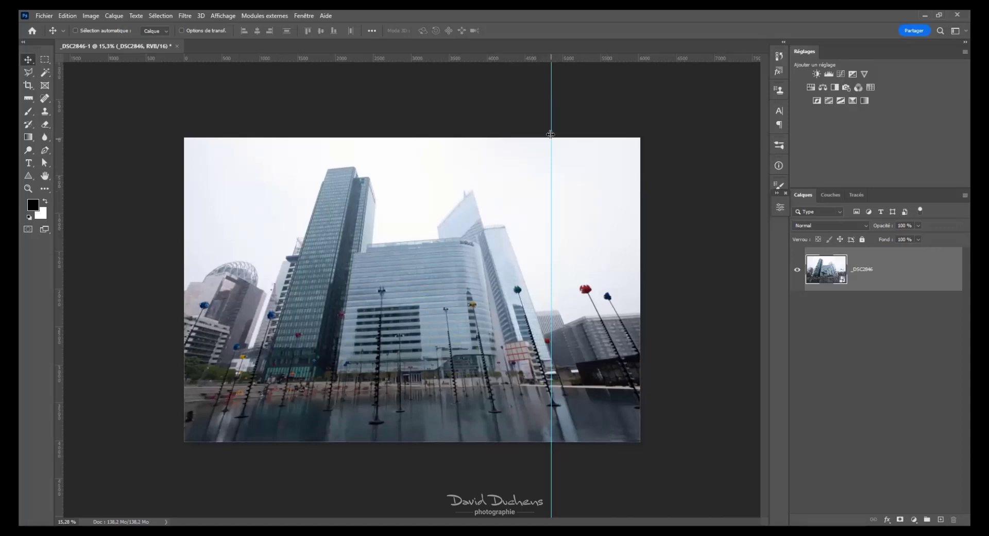
drag(551, 134, 32, 200)
Start the Grand-angle adaptatif filter and constrain the tall dark tower's left edge, plus a vertical constraint on the slim glass tower's right edge
click(160, 16)
click(163, 18)
click(187, 17)
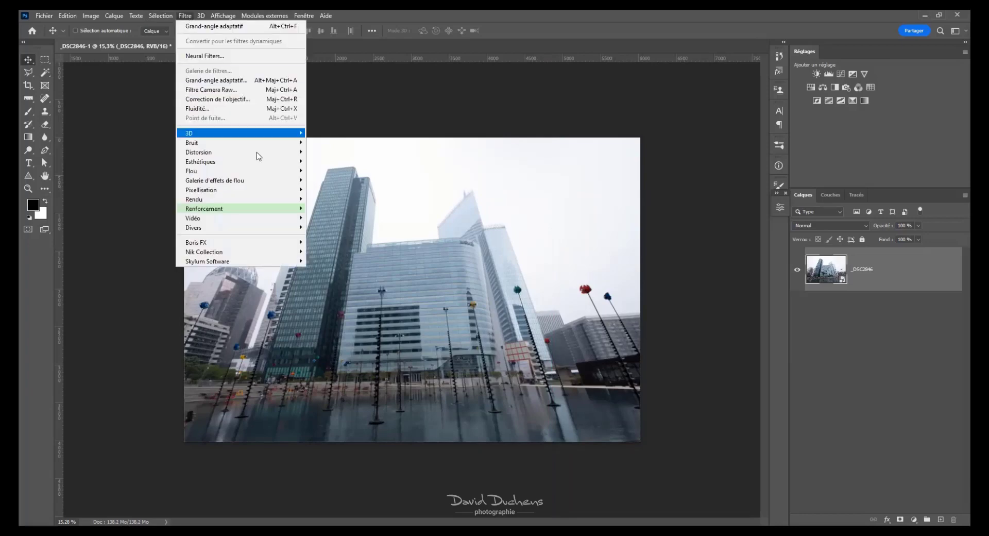
click(237, 83)
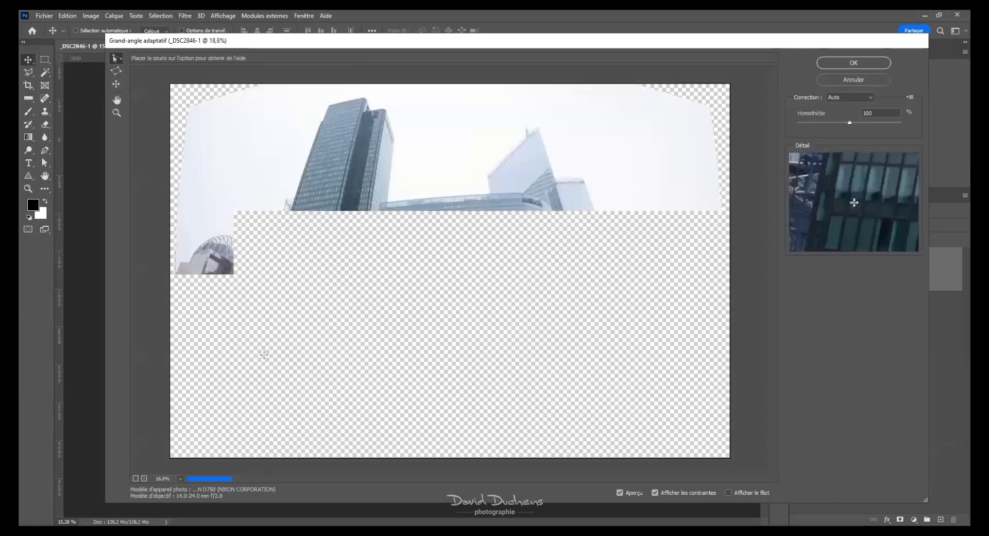
click(326, 110)
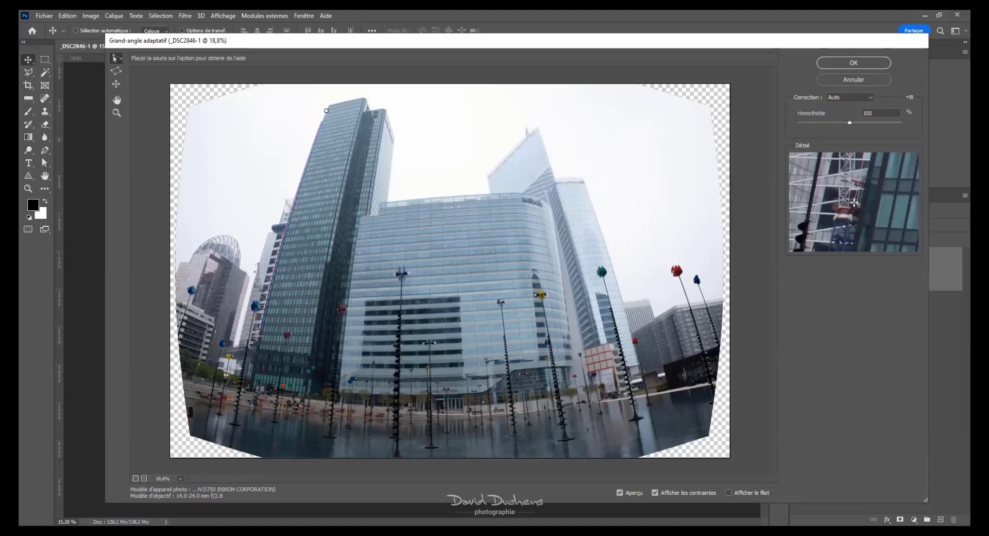
click(257, 336)
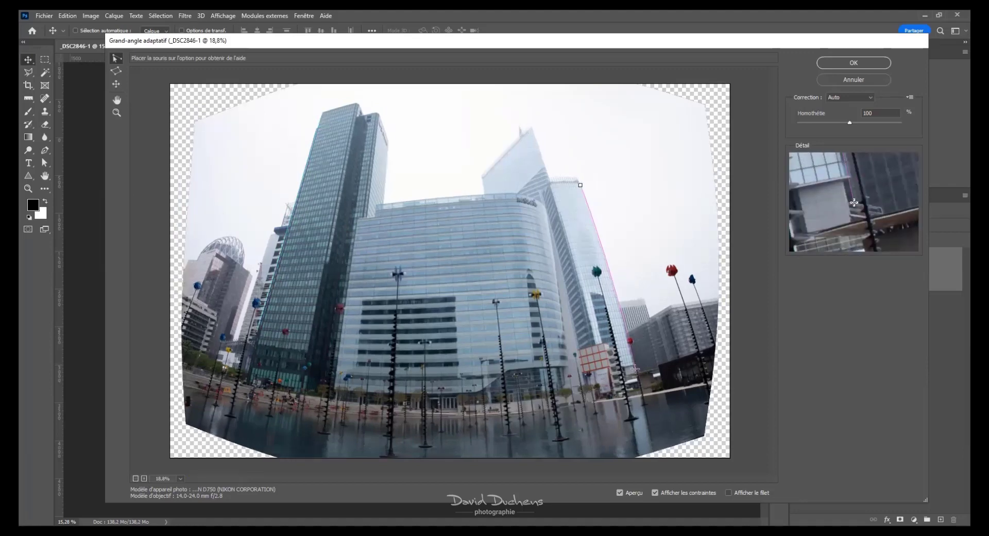
shift+click(635, 370)
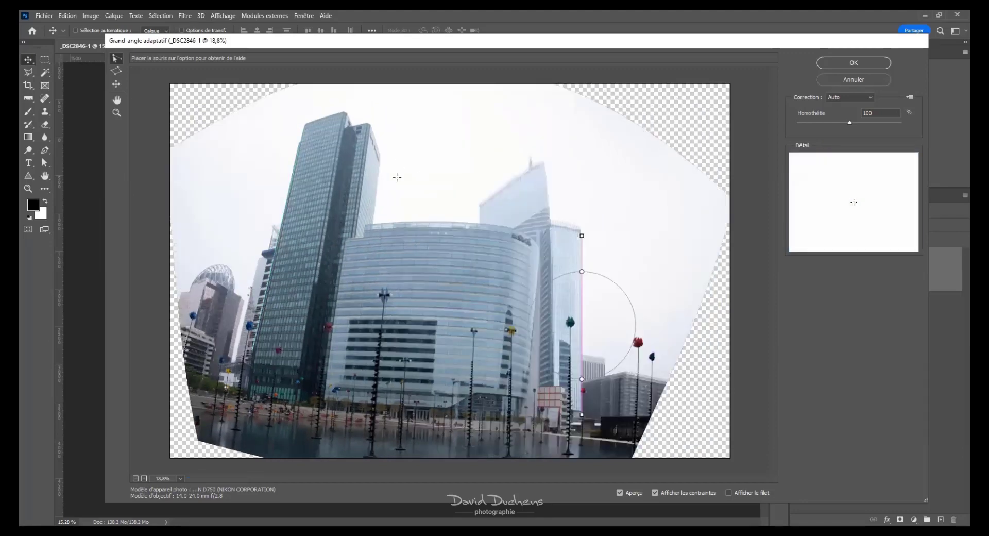
Add vertical constraints on the dark tower's inner right section and on both side edges of the pointed glass tower
click(354, 236)
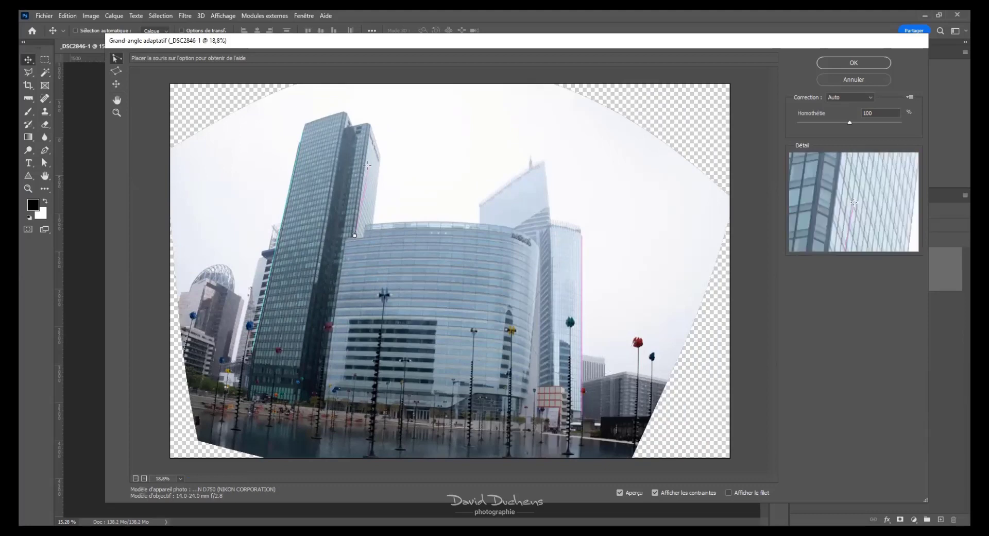
shift+click(370, 139)
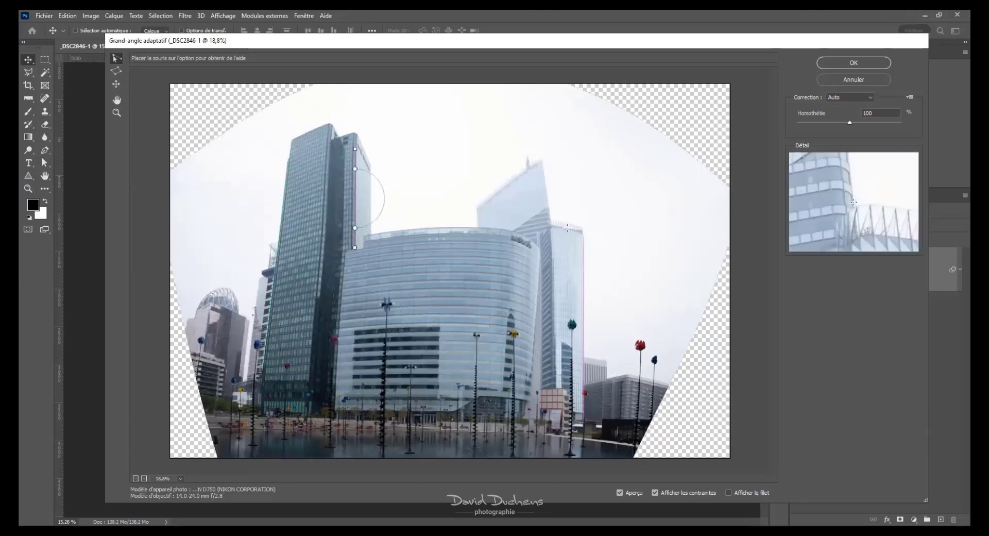
click(550, 218)
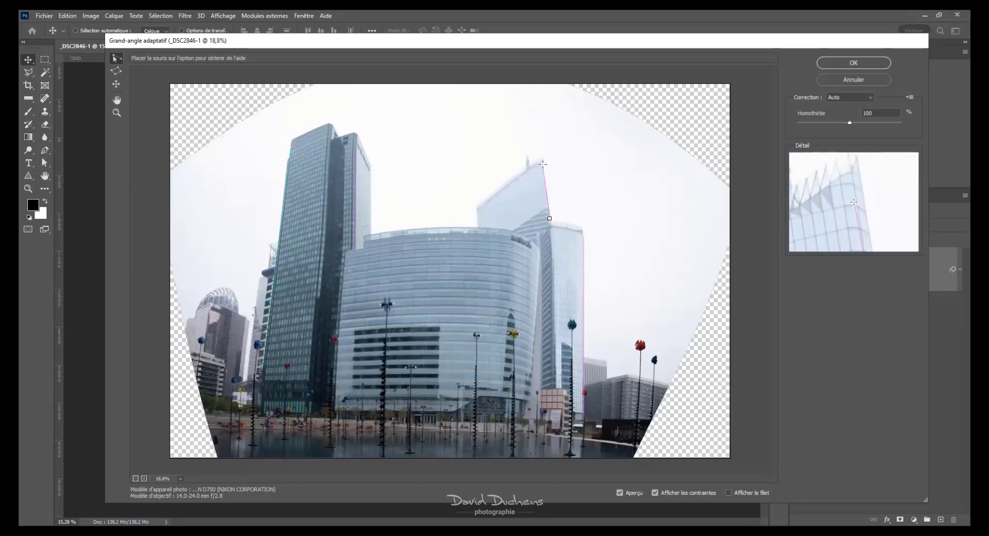
shift+click(543, 163)
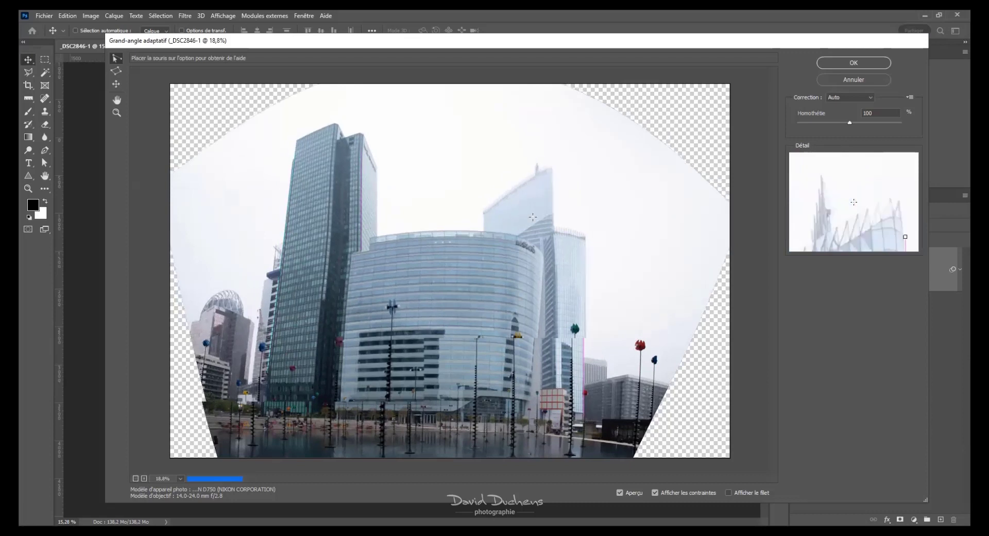
click(484, 232)
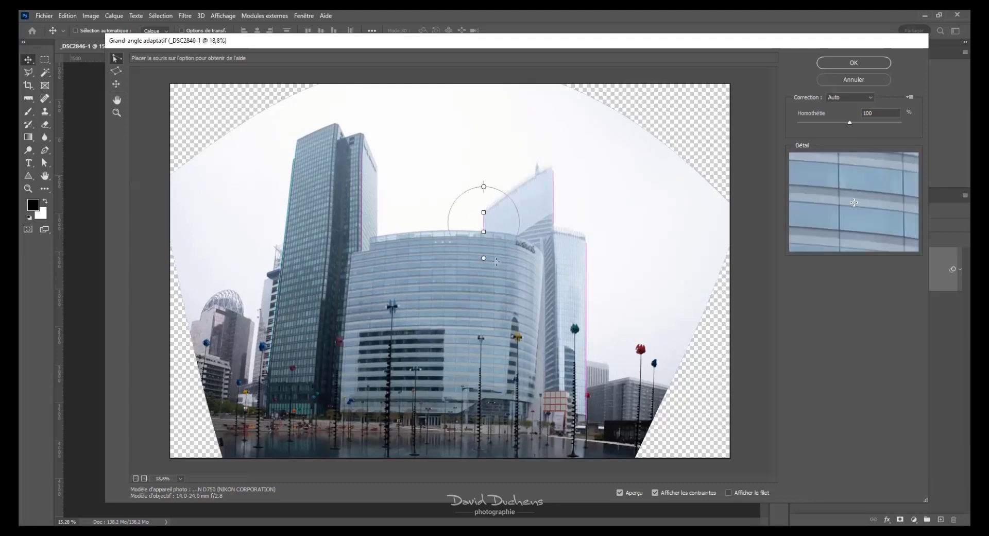
Add vertical constraints along the curved building's left edge, the slim glass tower's inner edge and the dark tower's front corner
click(349, 407)
click(354, 262)
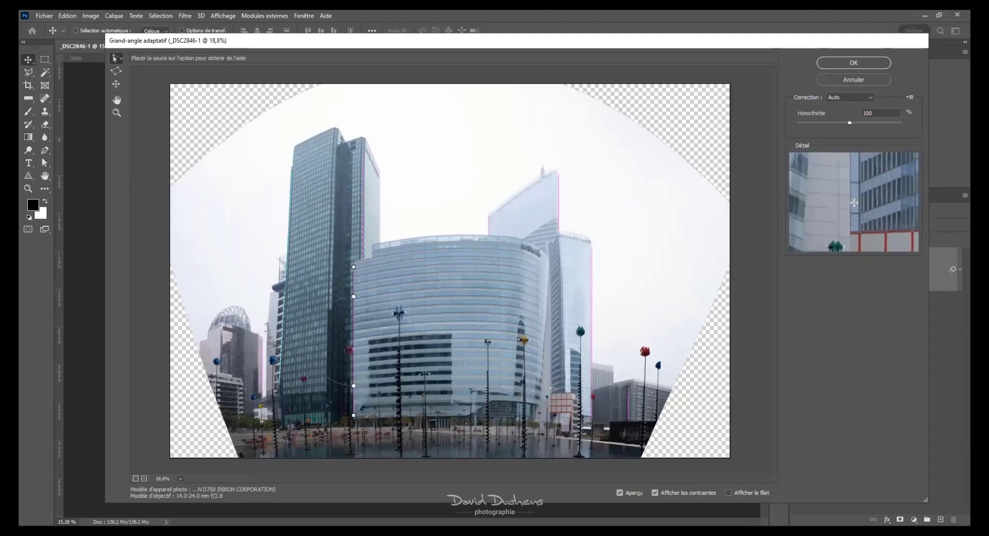
click(550, 386)
click(550, 287)
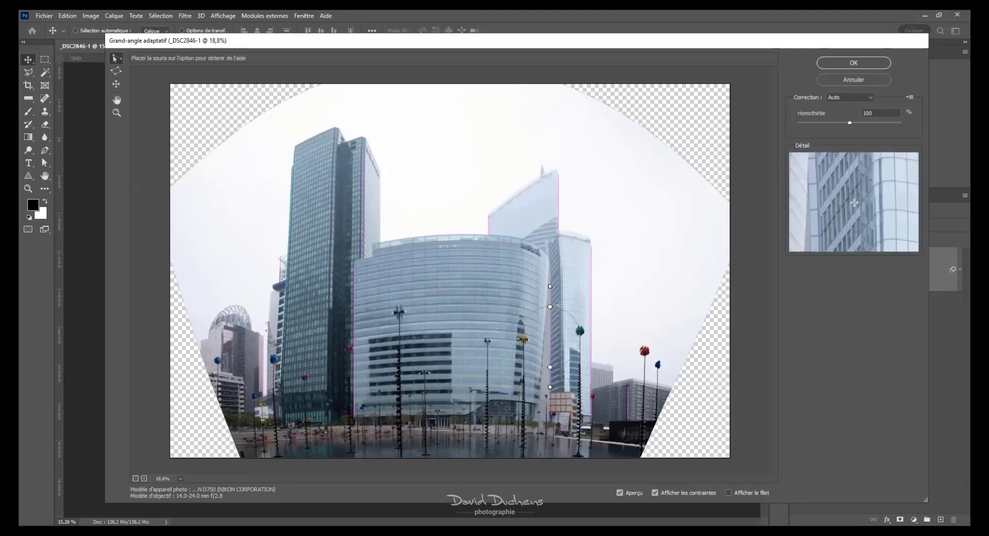
click(334, 307)
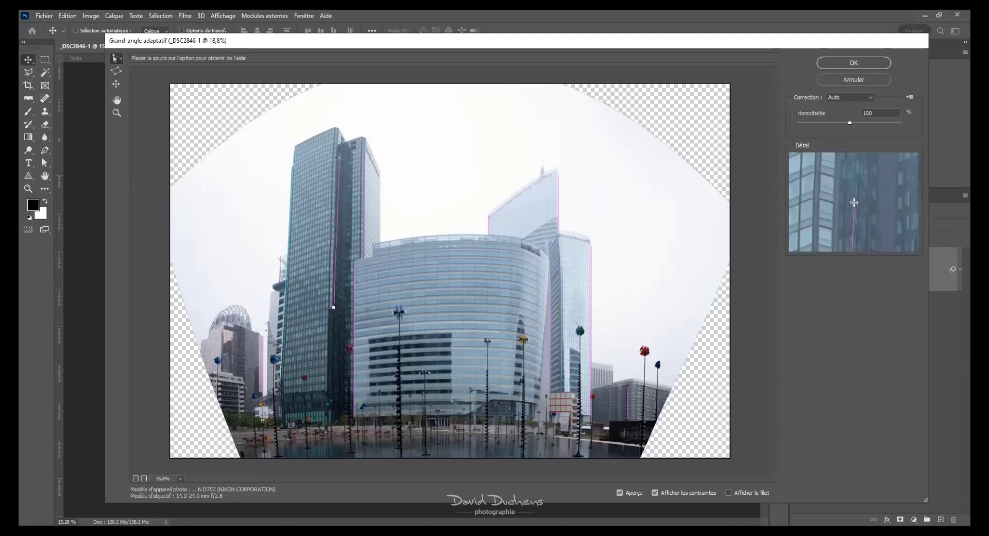
click(336, 137)
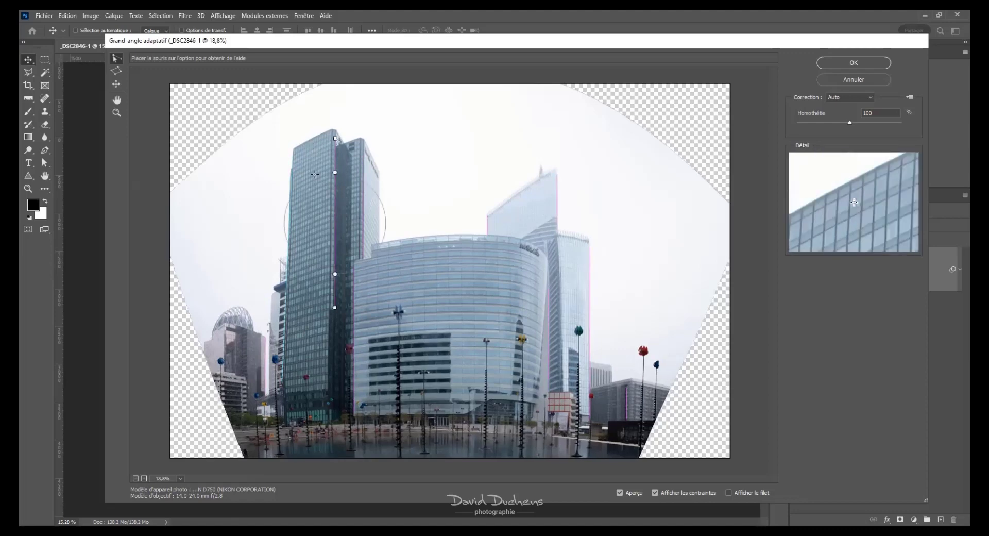
Try to level the dark tower's slanted roofline with a constraint, and delete that constraint
click(295, 147)
click(330, 131)
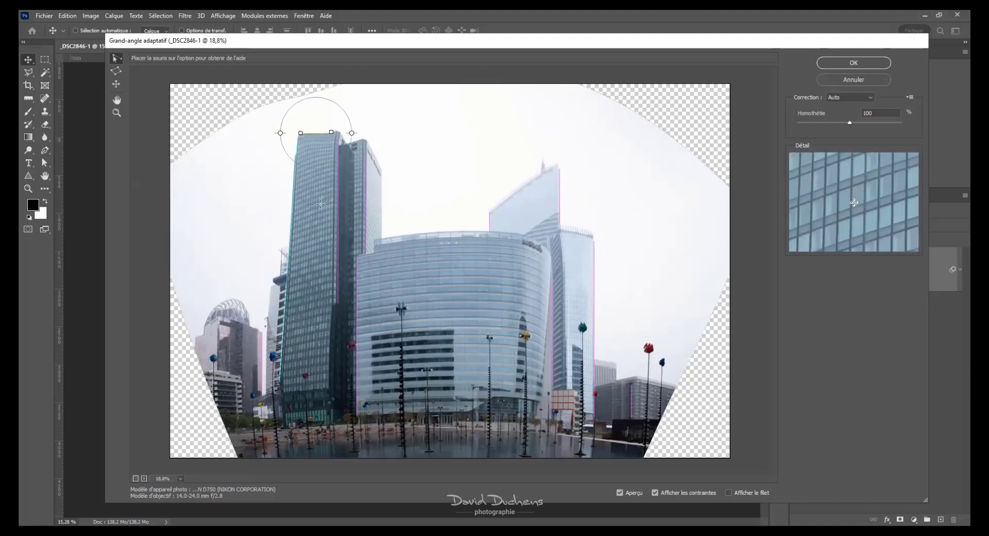
key(Delete)
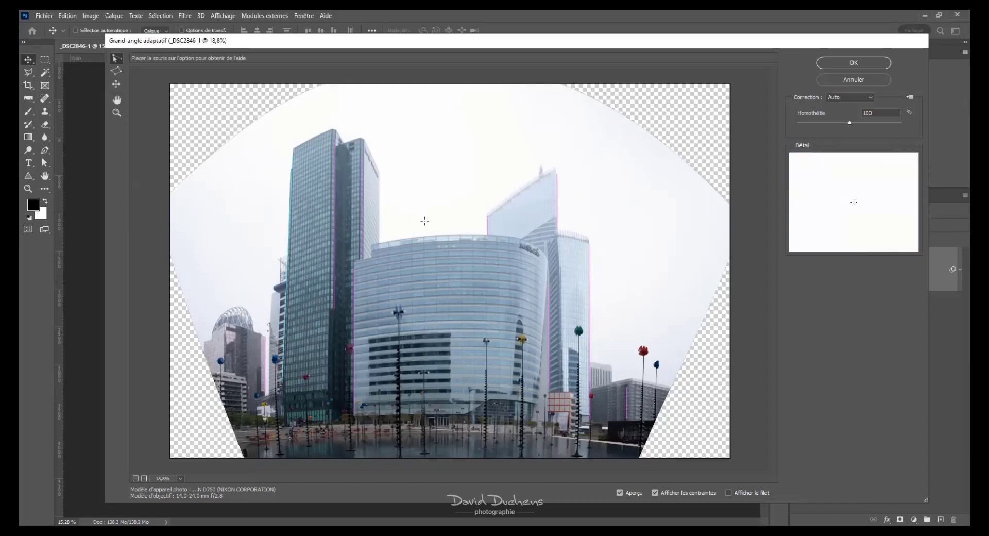
Apply the Grand-angle adaptatif correction and crop the photo to a 30 × 30 cm square around the towers, excluding the transparent corners
click(852, 65)
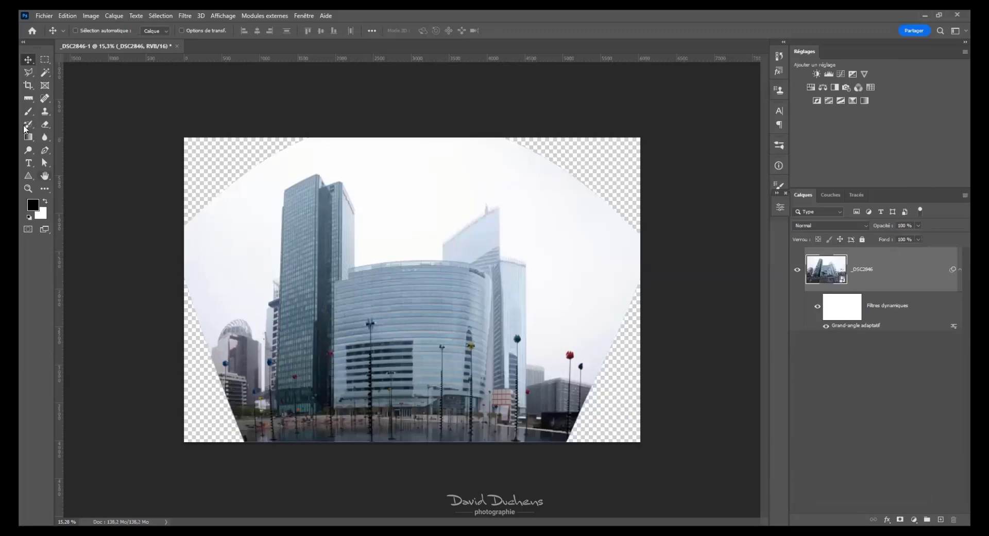
click(27, 86)
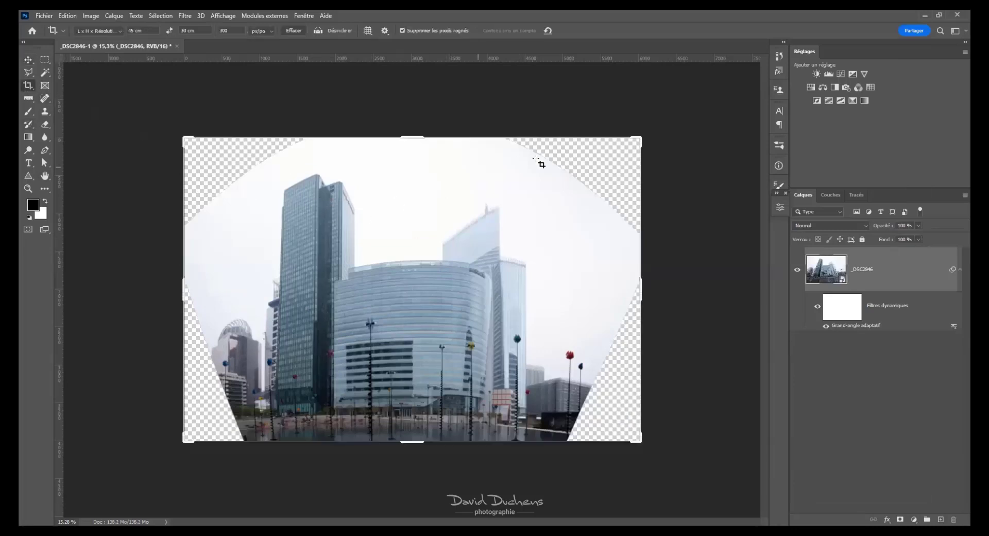
double_click(130, 32)
text(30)
key(Return)
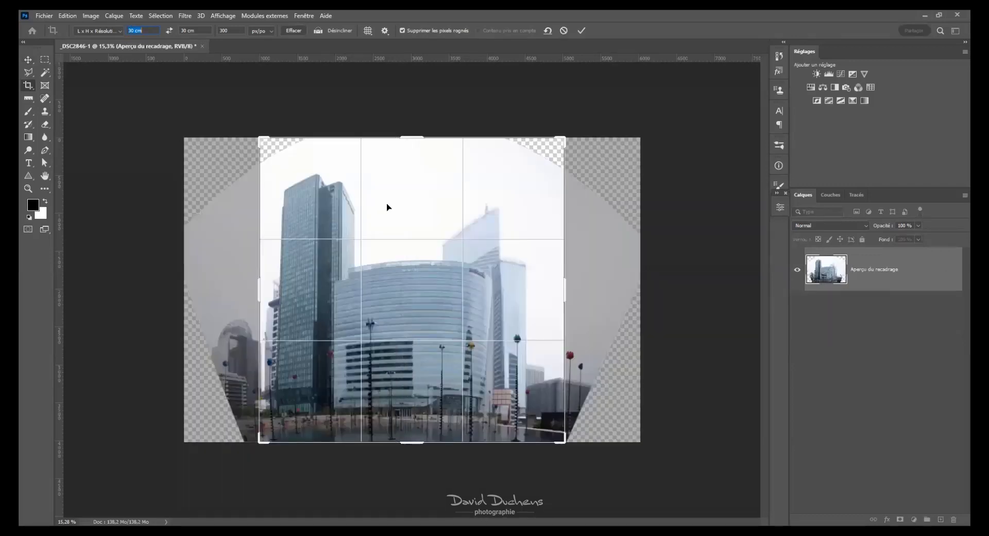
drag(393, 210, 403, 209)
drag(562, 139, 552, 148)
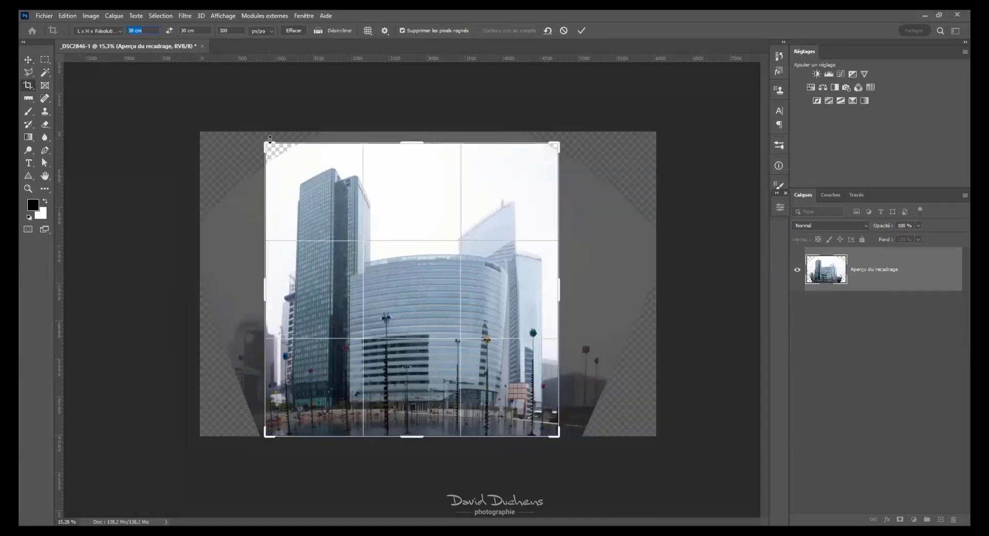
drag(268, 143, 279, 154)
click(582, 31)
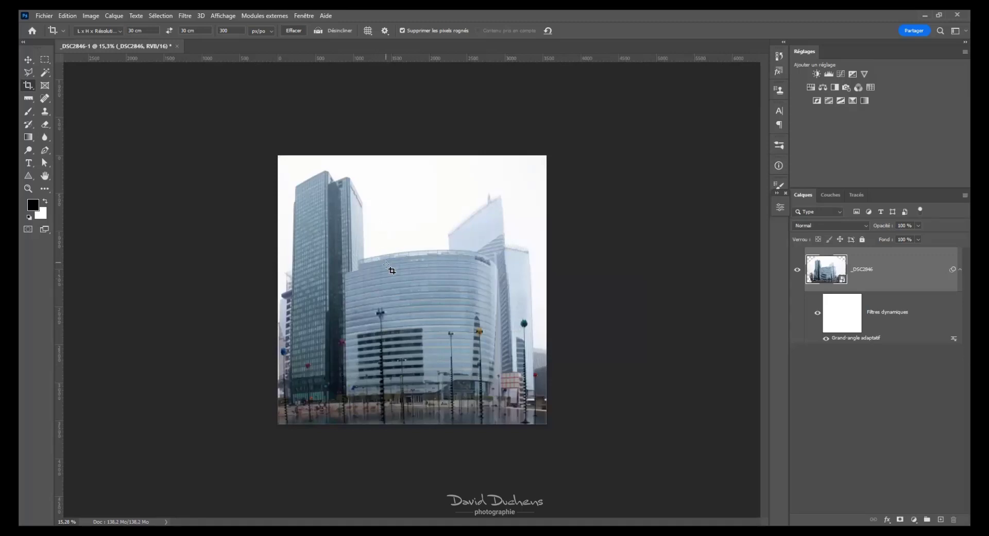
Revert the skyscraper photo to its original opening state in the history
click(779, 56)
click(738, 72)
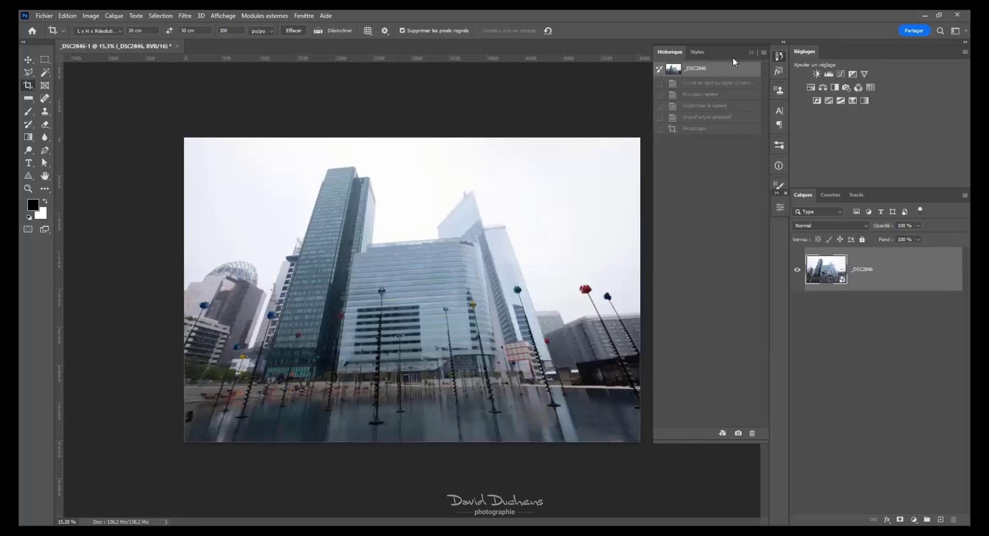
click(780, 56)
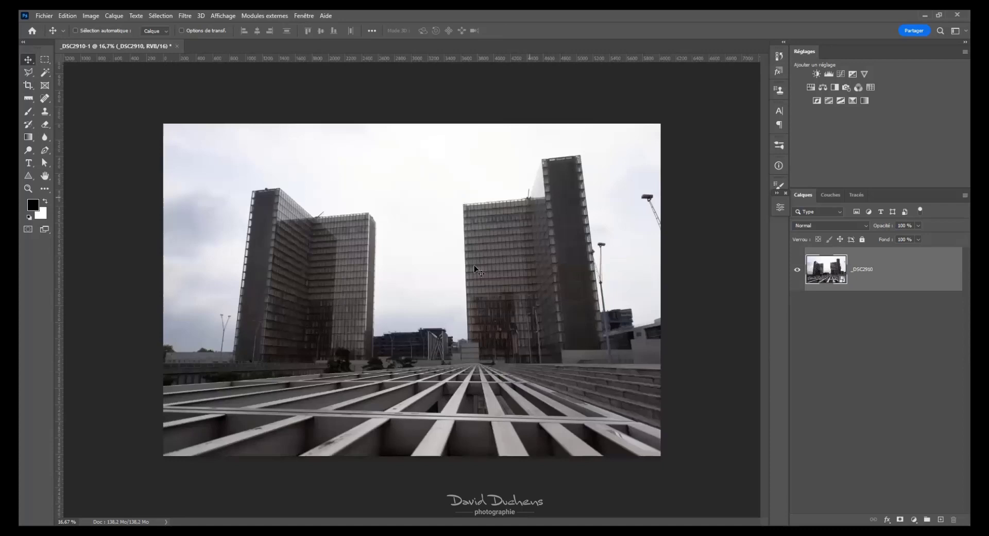
Place two vertical guides in the _DSC2910 photo, near the outer base corners of the left and right towers
scroll(470, 267, down, 2)
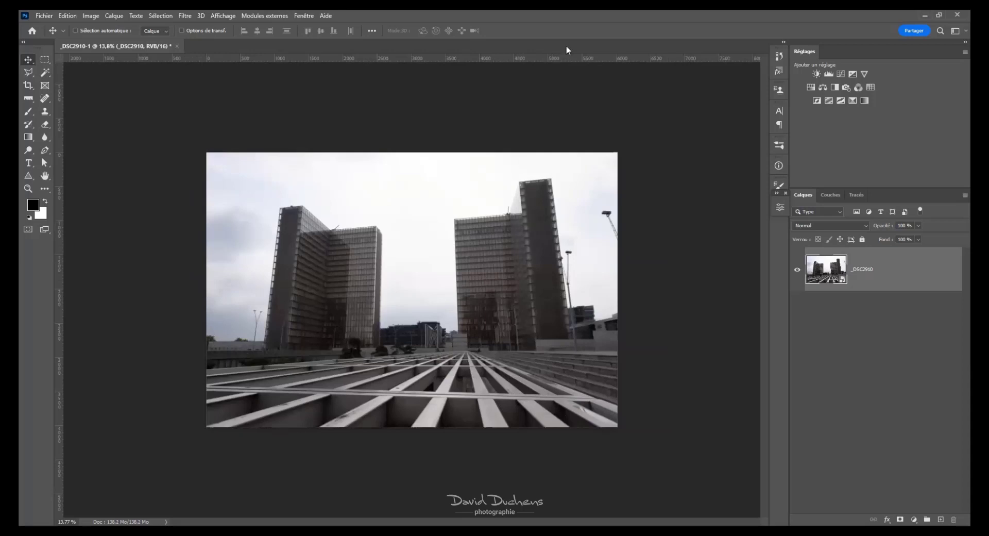
key(ctrl+plus)
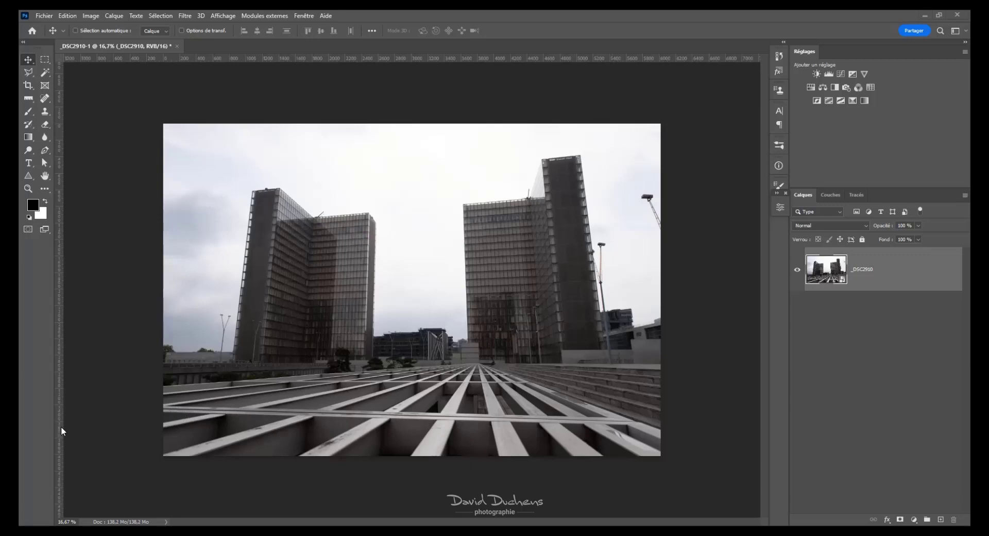
drag(60, 452, 233, 464)
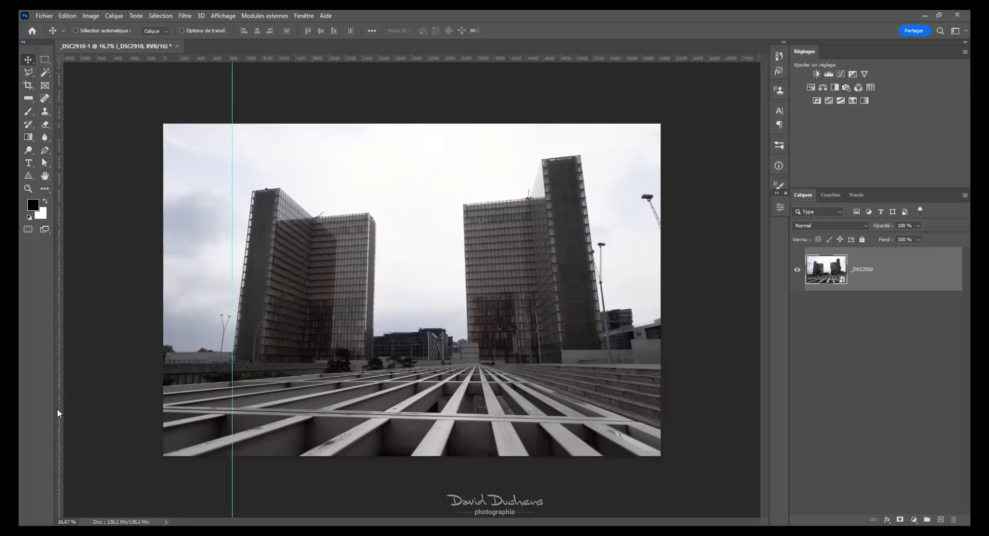
drag(606, 431, 604, 432)
Distort the photo with Free Transform by pulling both top corners horizontally outward to a width of 124,23 %
key(ctrl)
key(ctrl+t)
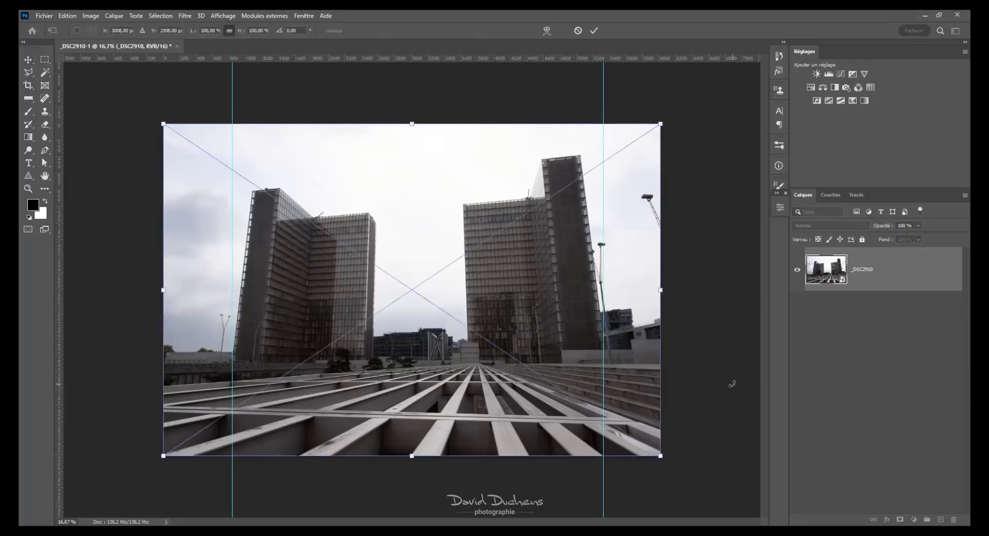
right_click(517, 245)
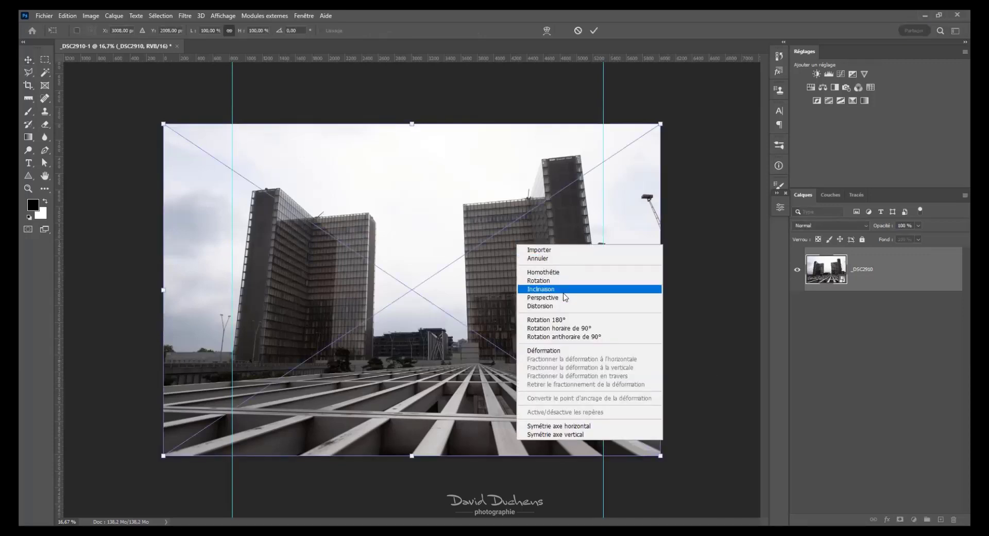
click(541, 306)
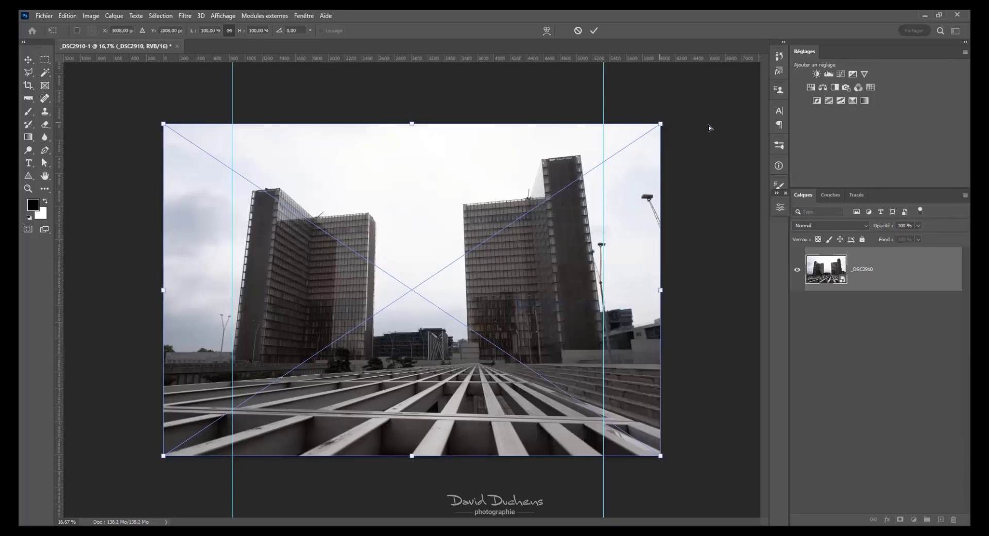
drag(661, 124, 709, 125)
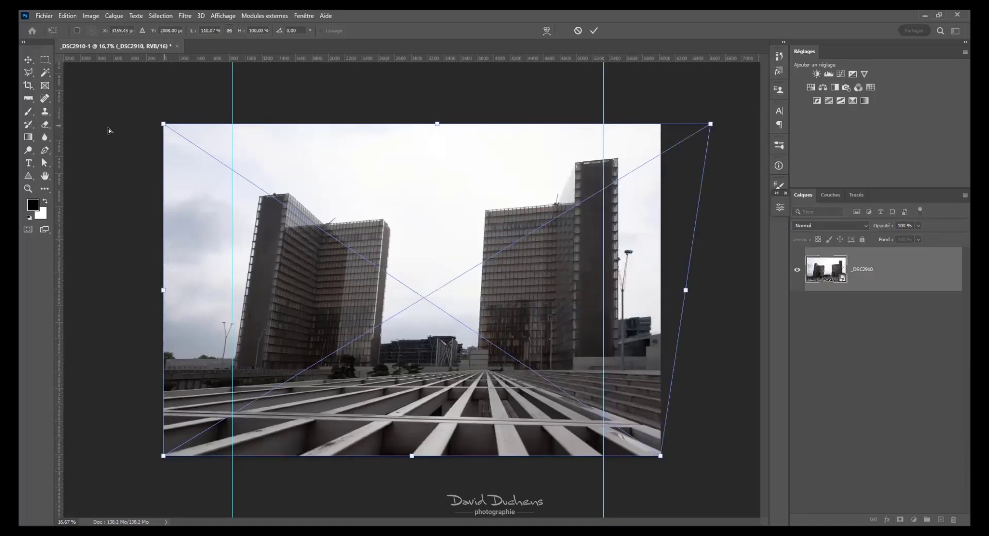
drag(106, 131, 102, 124)
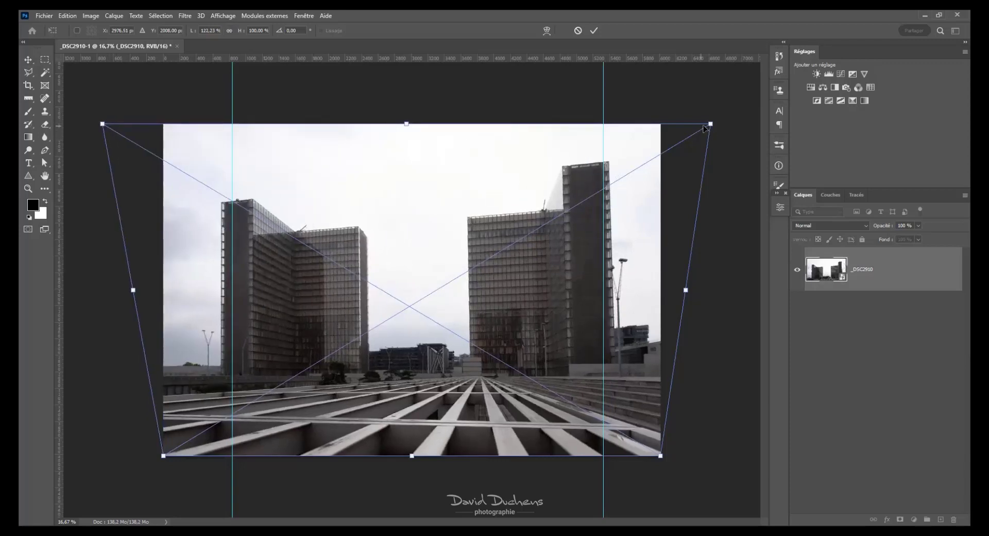
drag(711, 125, 720, 125)
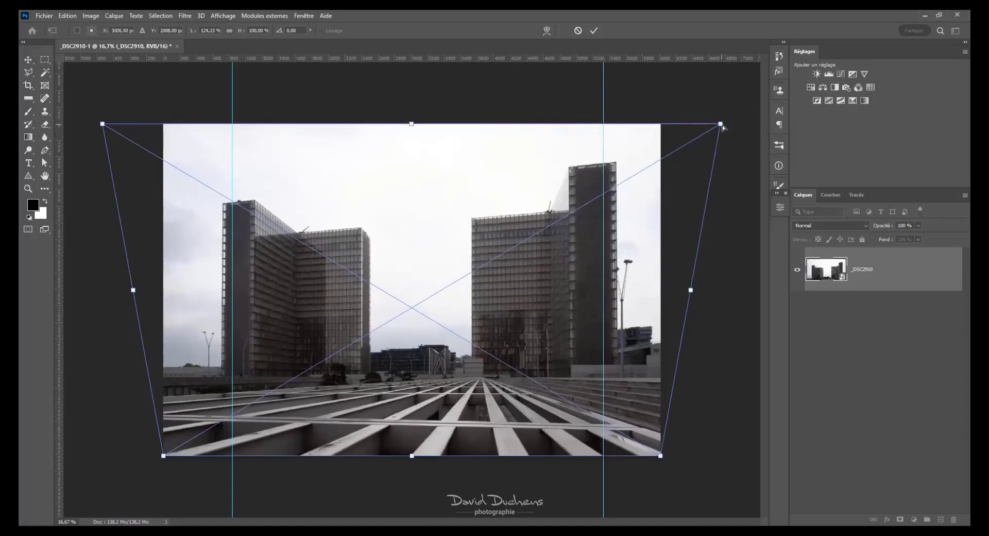
Add vertical guides along the inner edges of both tower blocks and a horizontal guide at the tallest tower's roof
drag(61, 372, 471, 432)
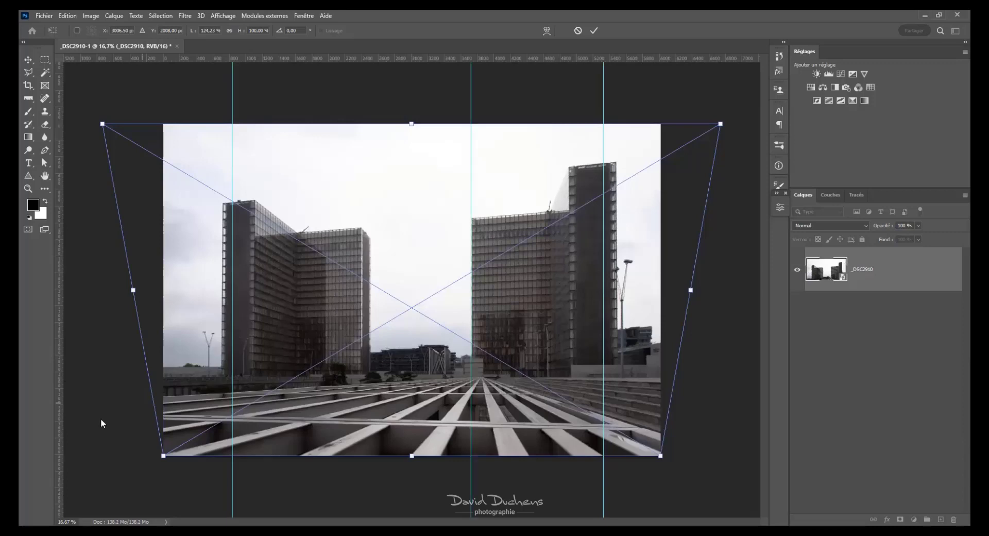
drag(353, 436, 369, 436)
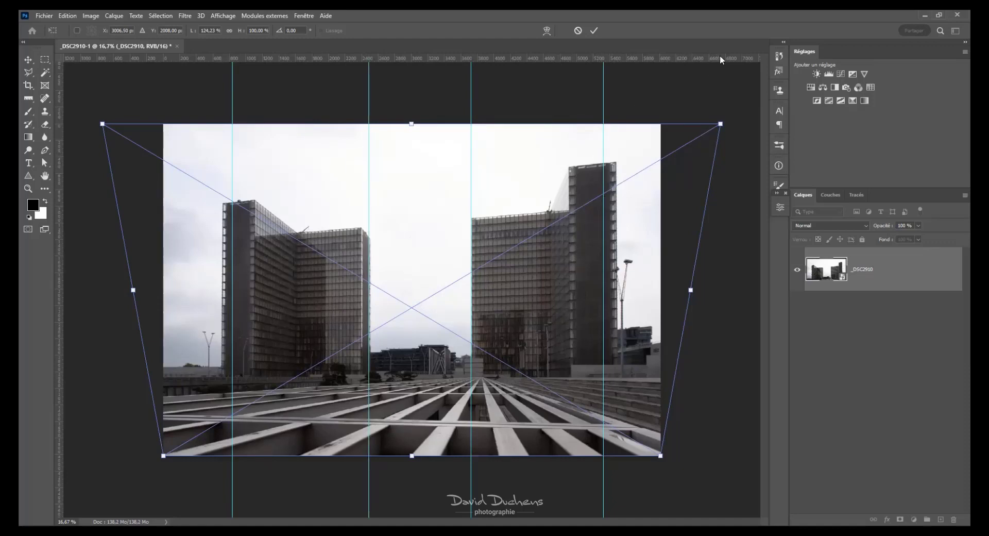
drag(748, 161, 748, 162)
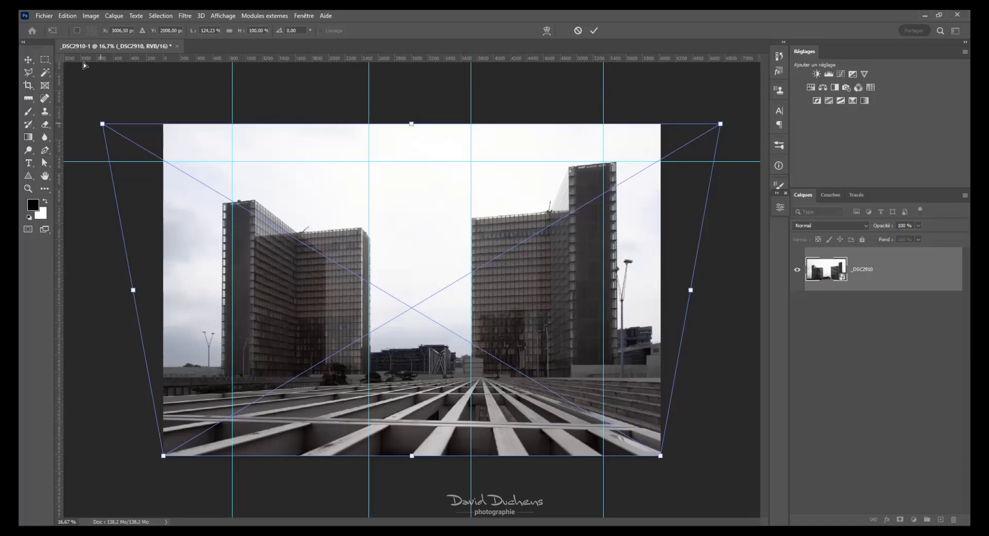
Stretch the photo's upper-left corner up and outward, nudge its upper-right corner inward, and move the outermost right guide to the tallest tower's outer edge
drag(79, 64, 87, 64)
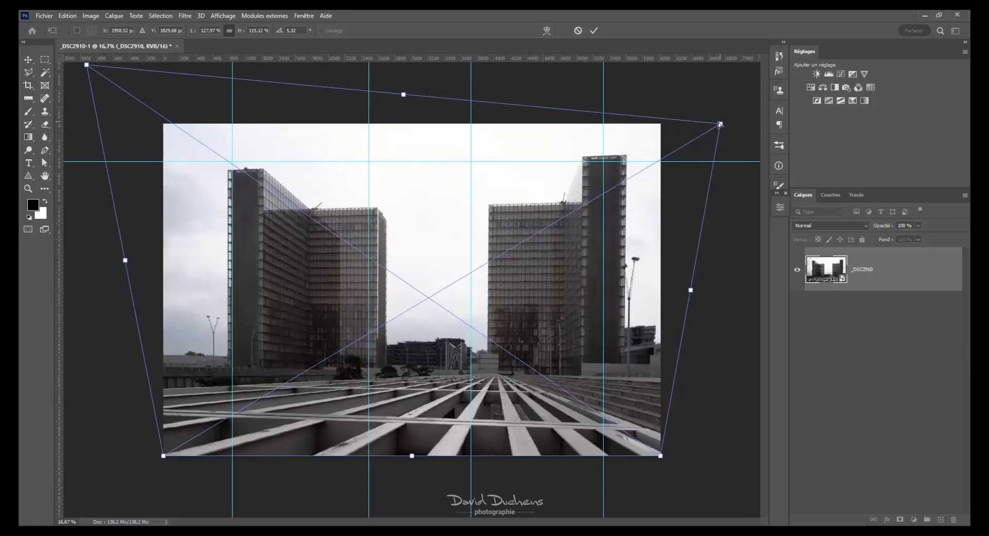
drag(719, 124, 717, 124)
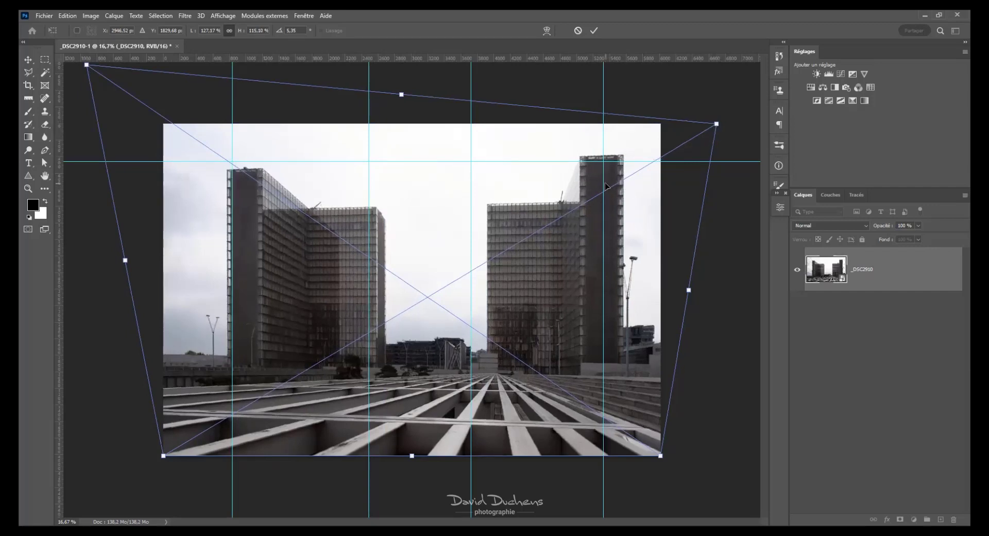
drag(605, 182, 624, 183)
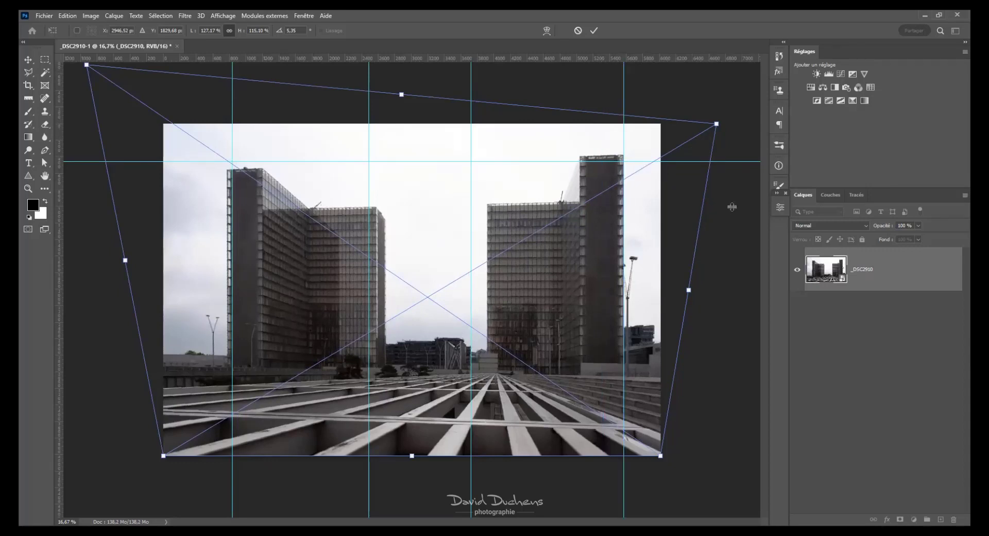
Add a horizontal guide at the roofline of the lower blocks, raise the photo's upper-left corner slightly more, and apply the transformation
drag(730, 203, 730, 204)
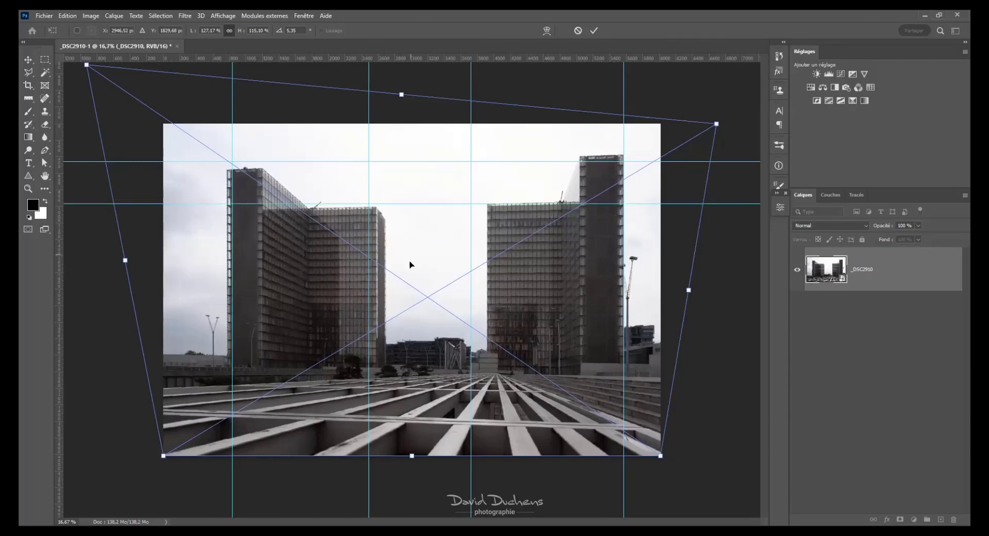
scroll(415, 270, down, 1)
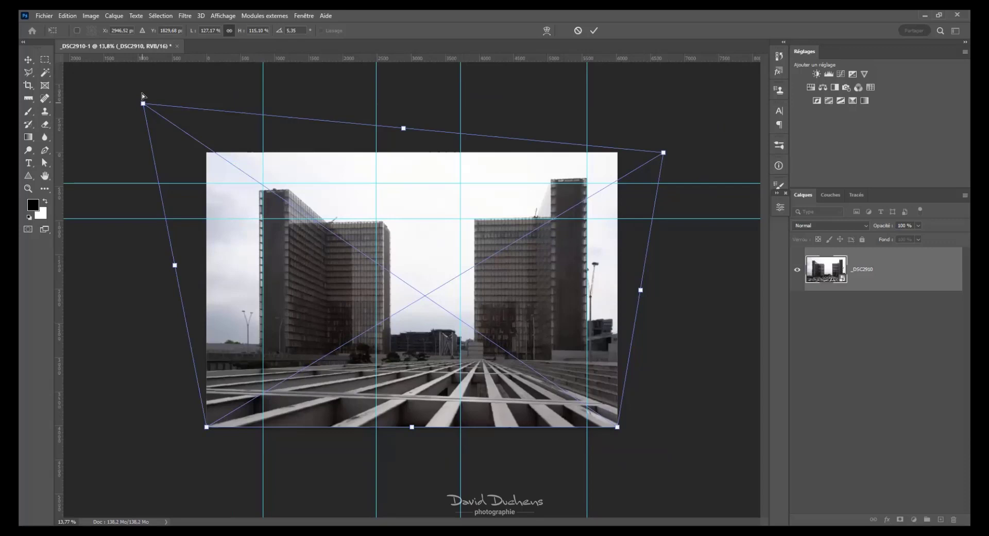
drag(144, 103, 143, 94)
key(Return)
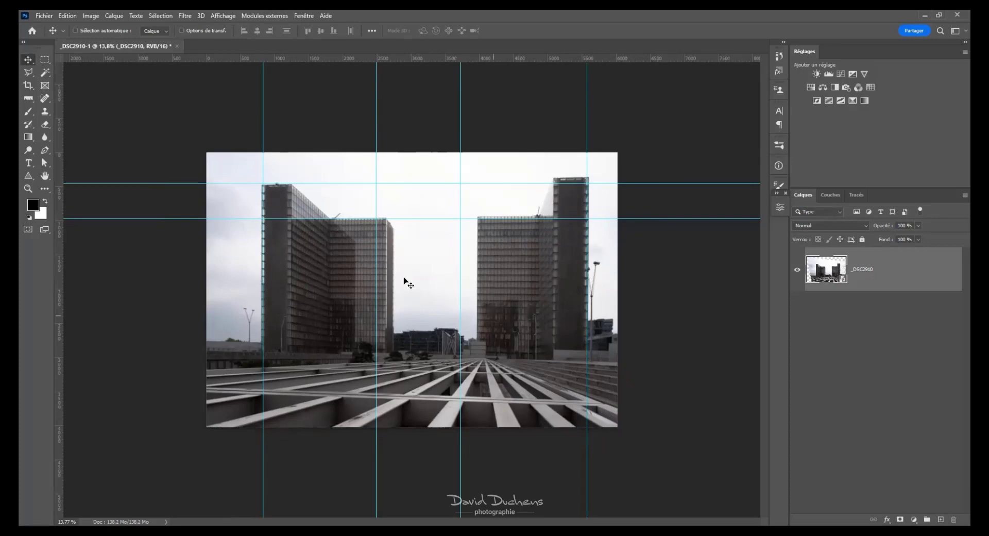
scroll(400, 327, up, 5)
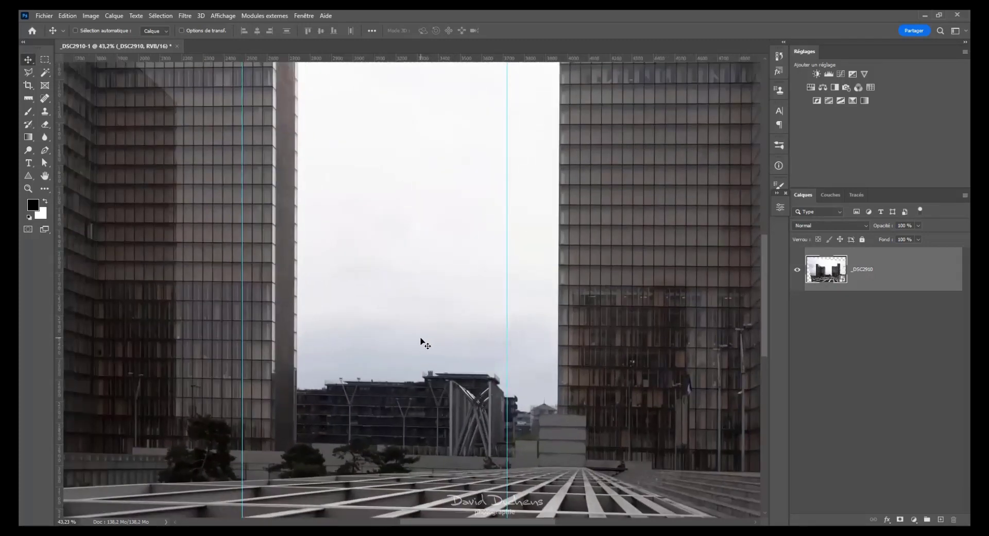
scroll(423, 343, down, 5)
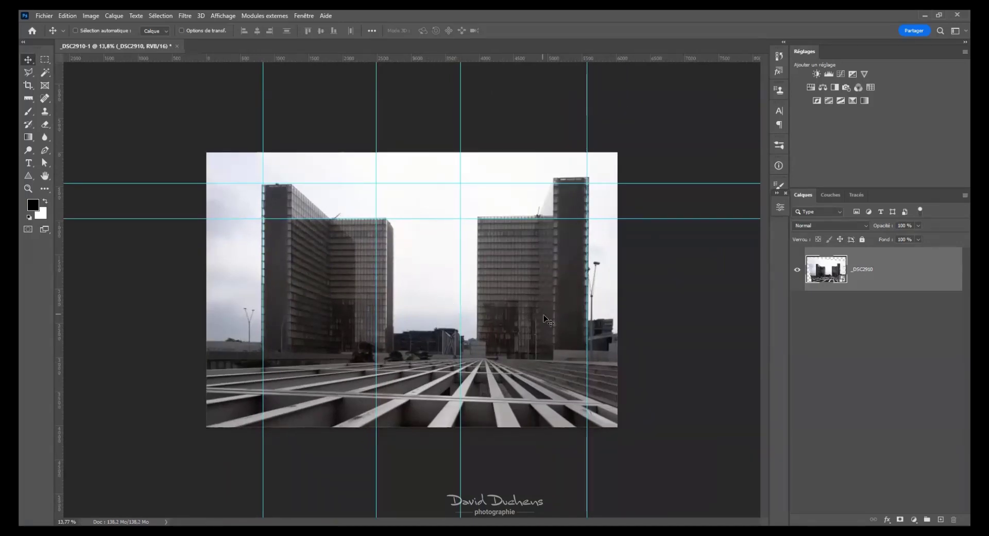
scroll(533, 280, up, 5)
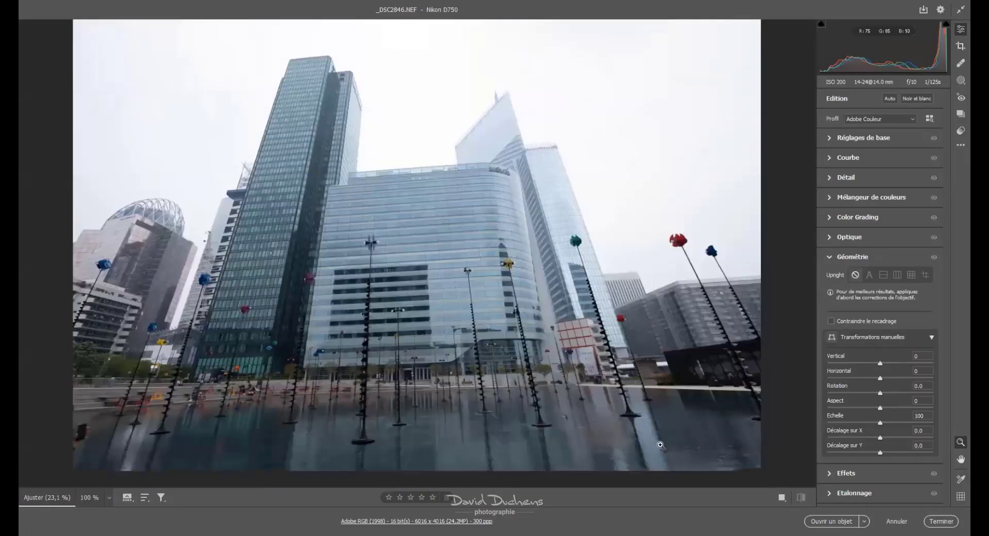
Open _DSC2846.NEF from Camera Raw and examine the leaning lines of its towers, central building and left-hand buildings
click(941, 521)
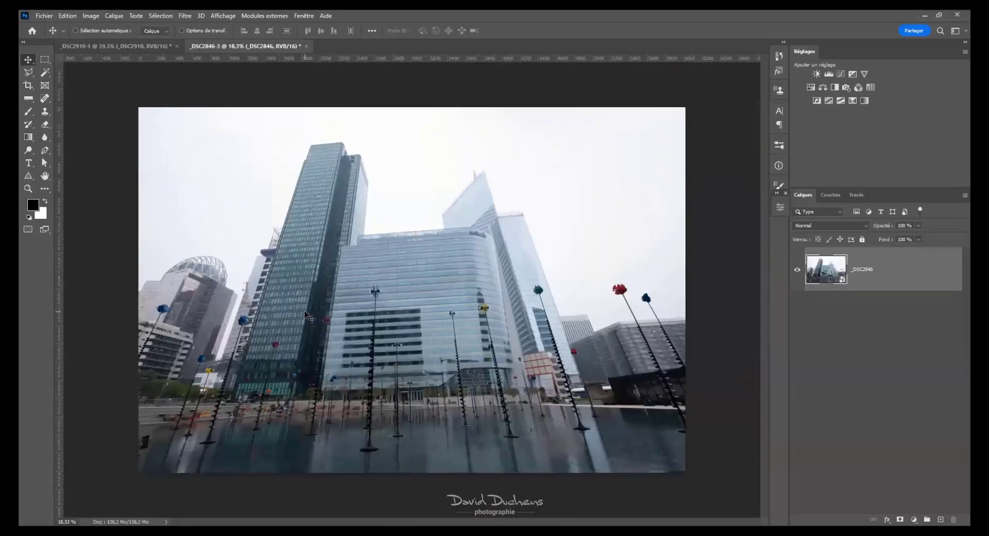
scroll(274, 329, up, 6)
scroll(277, 330, down, 4)
scroll(520, 215, down, 2)
scroll(580, 264, down, 1)
scroll(581, 265, down, 1)
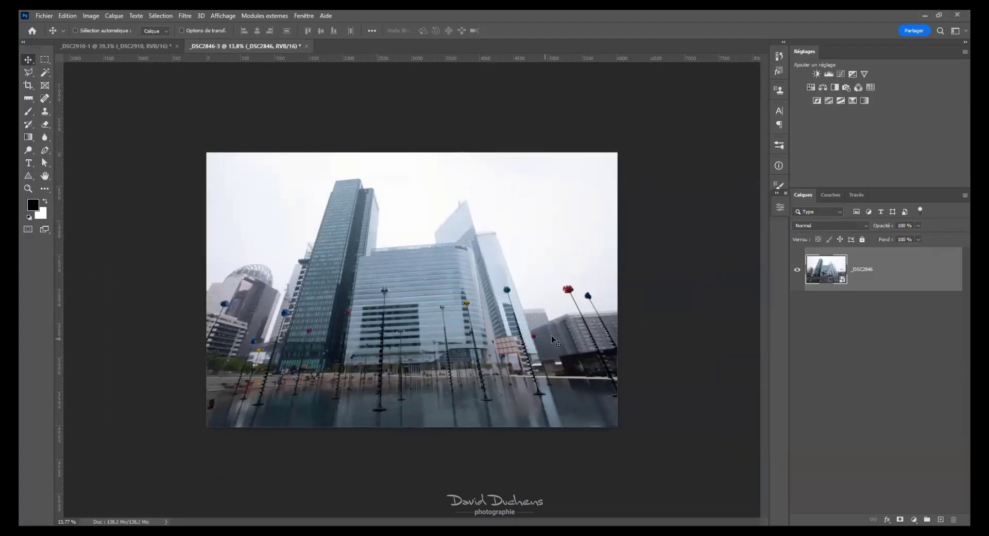
scroll(412, 296, up, 2)
scroll(422, 311, up, 3)
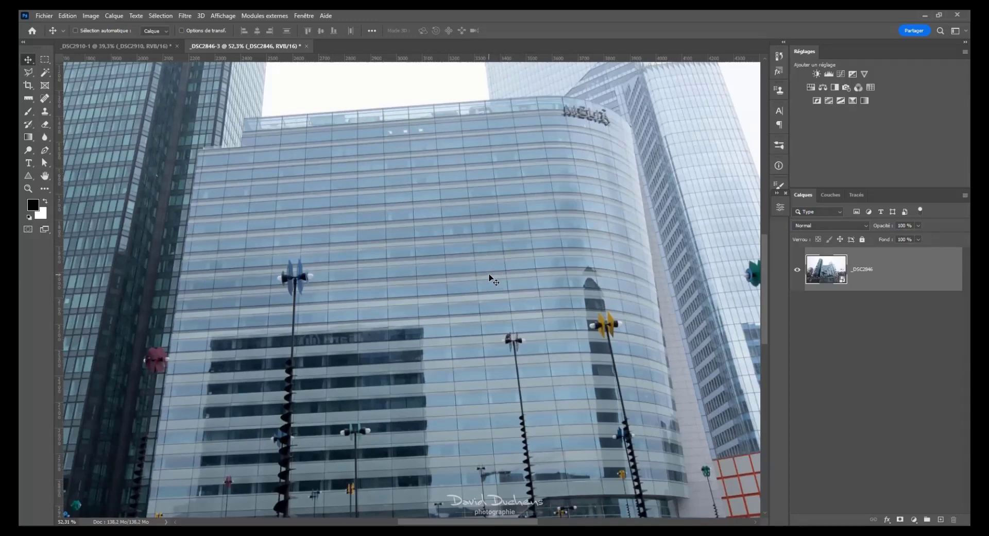
scroll(492, 307, down, 5)
scroll(492, 308, down, 1)
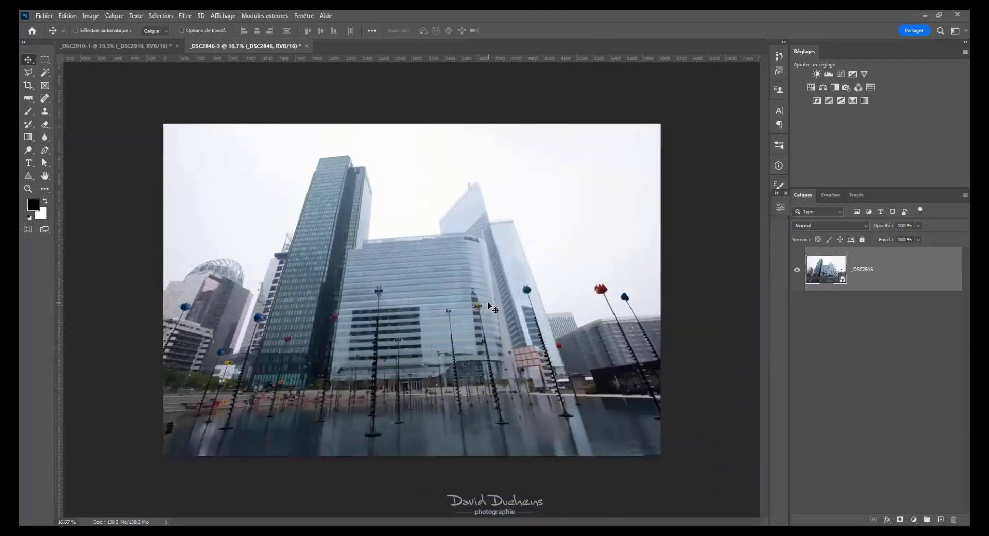
scroll(138, 400, up, 8)
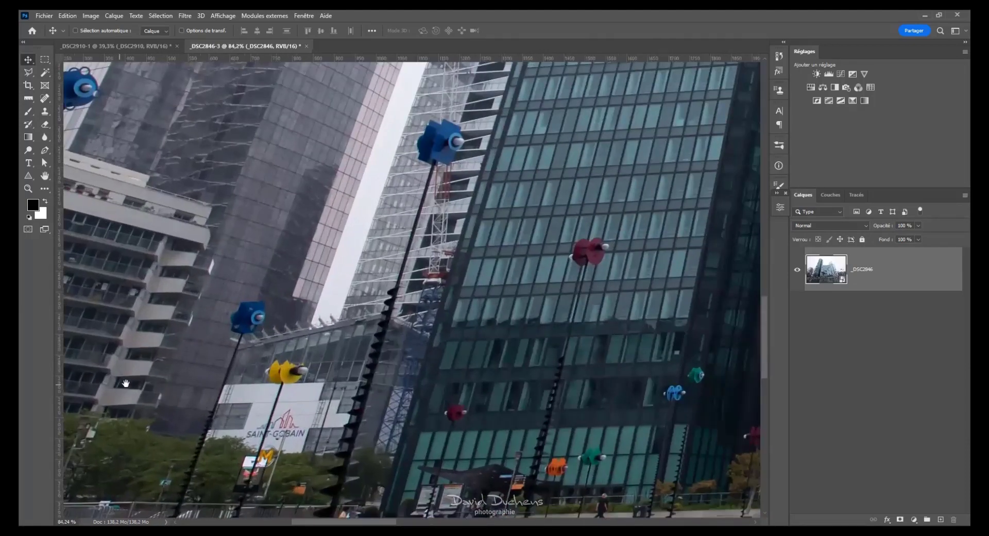
drag(126, 383, 268, 422)
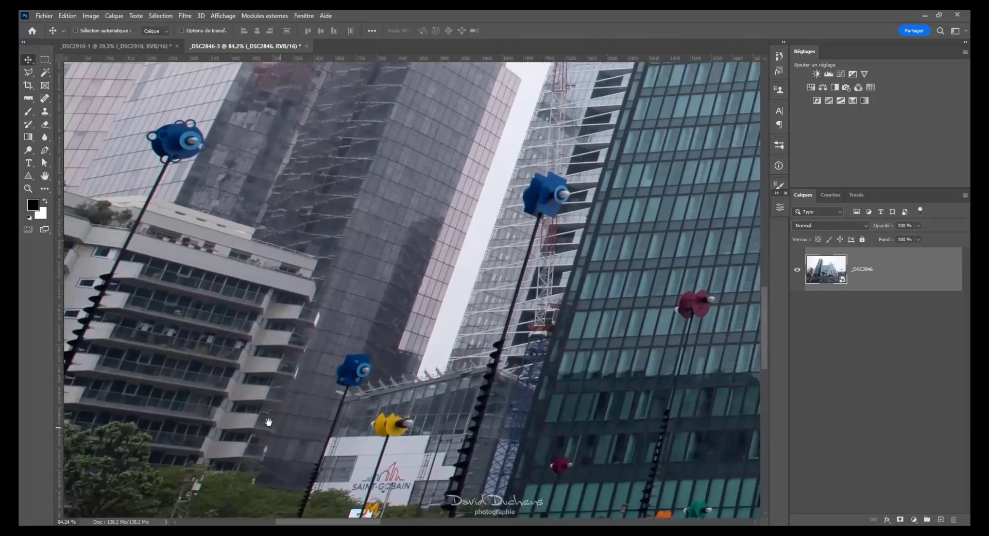
scroll(264, 420, down, 7)
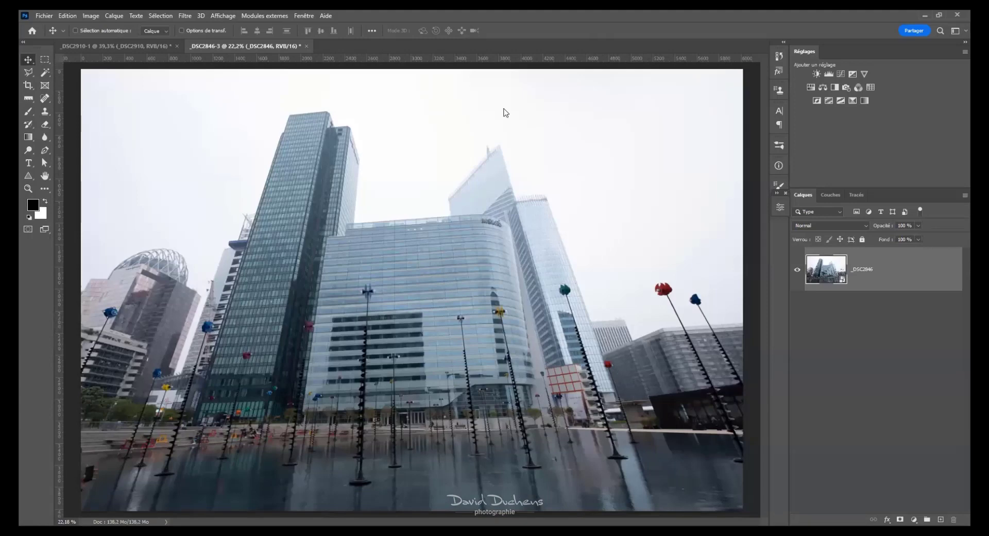
Close the _DSC2846-3 document and return to the twin-tower photo
click(307, 46)
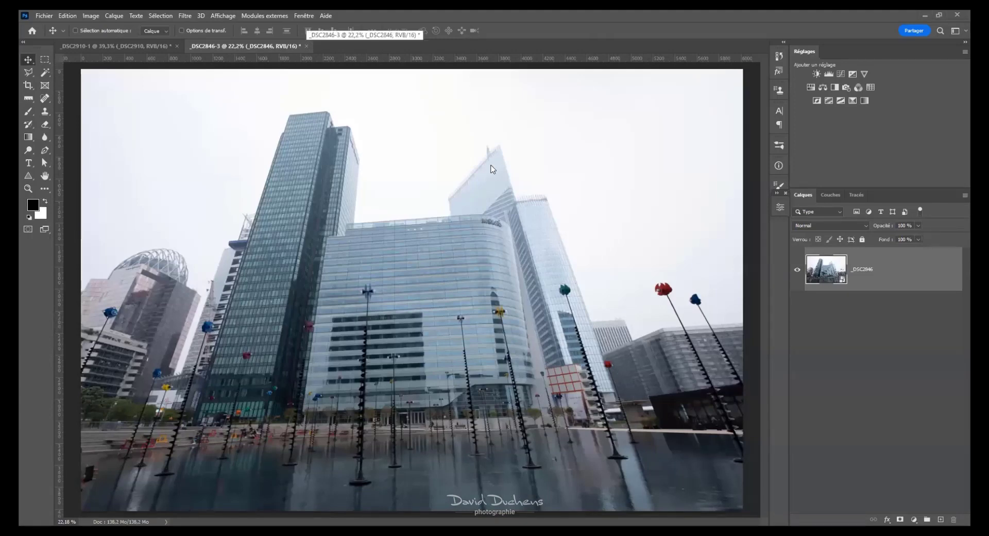
click(506, 206)
scroll(442, 242, down, 4)
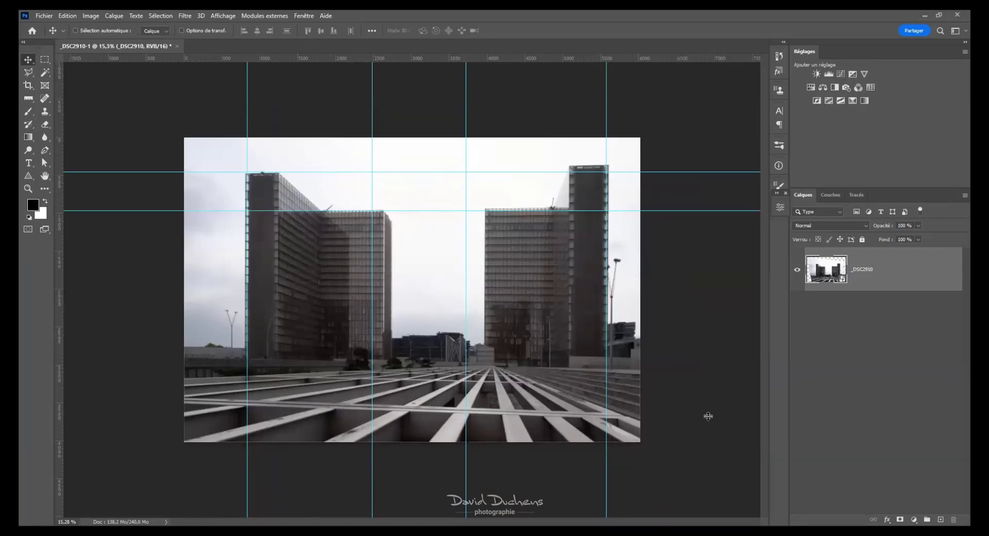
Place a horizontal guide near the foreground beam and use Free Transform's Distorsion to pull the photo's lower-left corner down, levelling the beam
drag(710, 419, 662, 416)
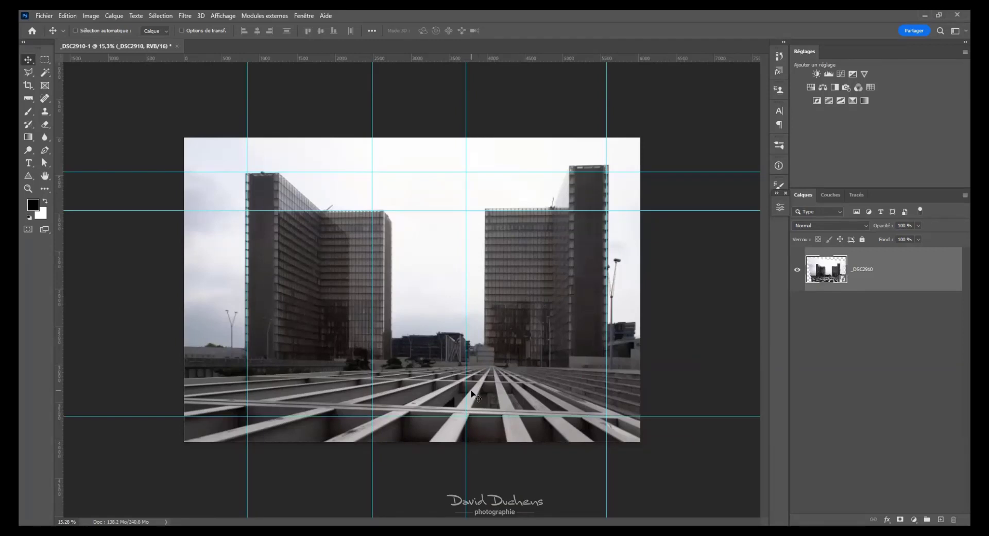
key(ctrl)
key(ctrl+t)
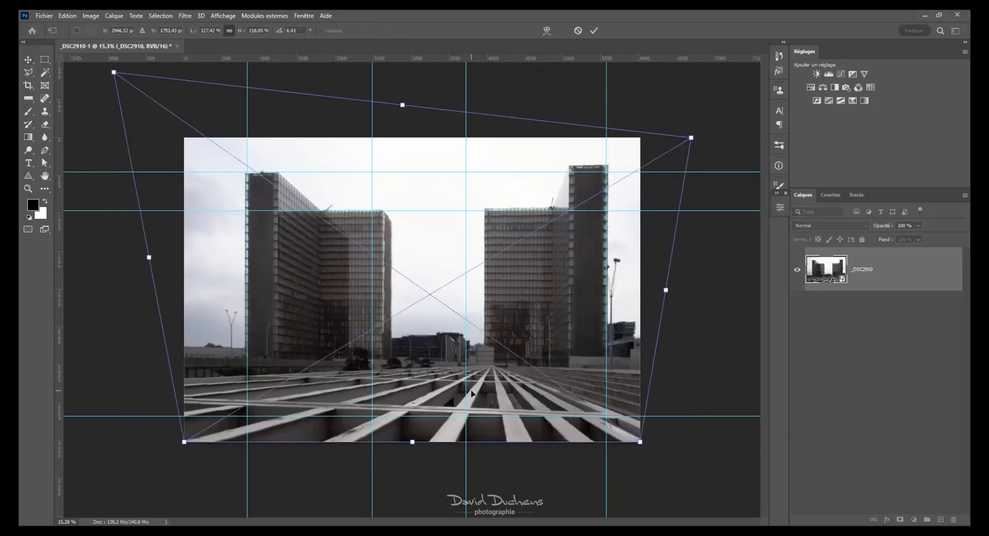
right_click(237, 308)
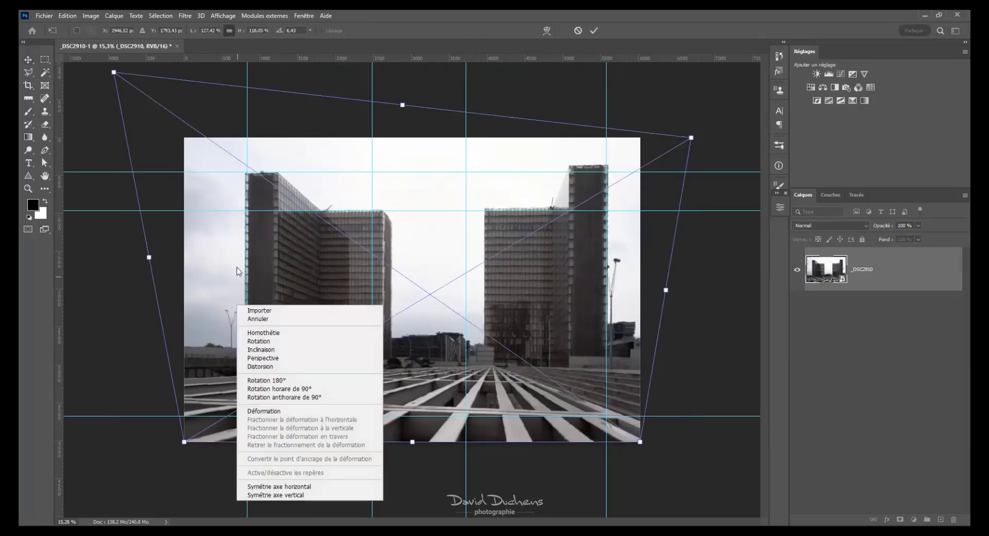
click(290, 363)
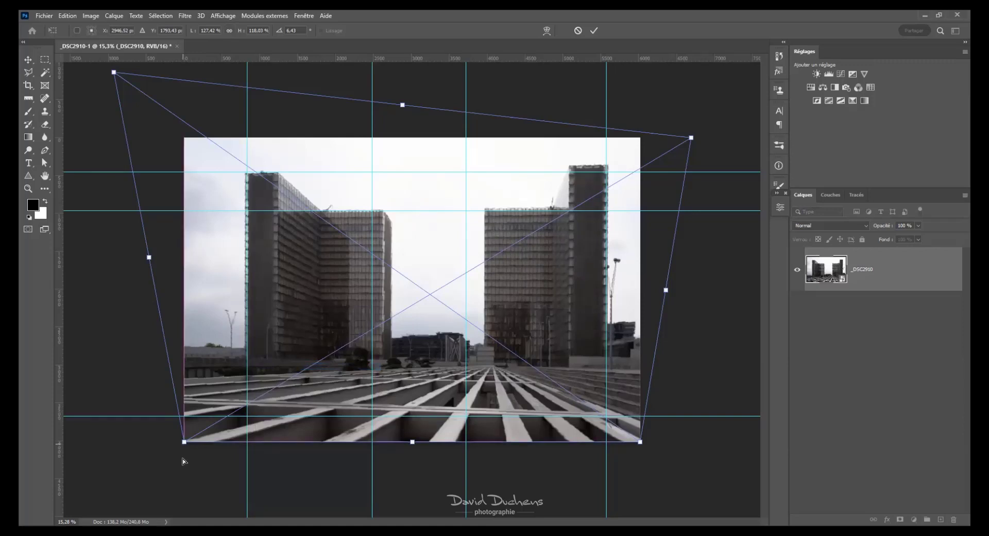
drag(182, 465, 184, 466)
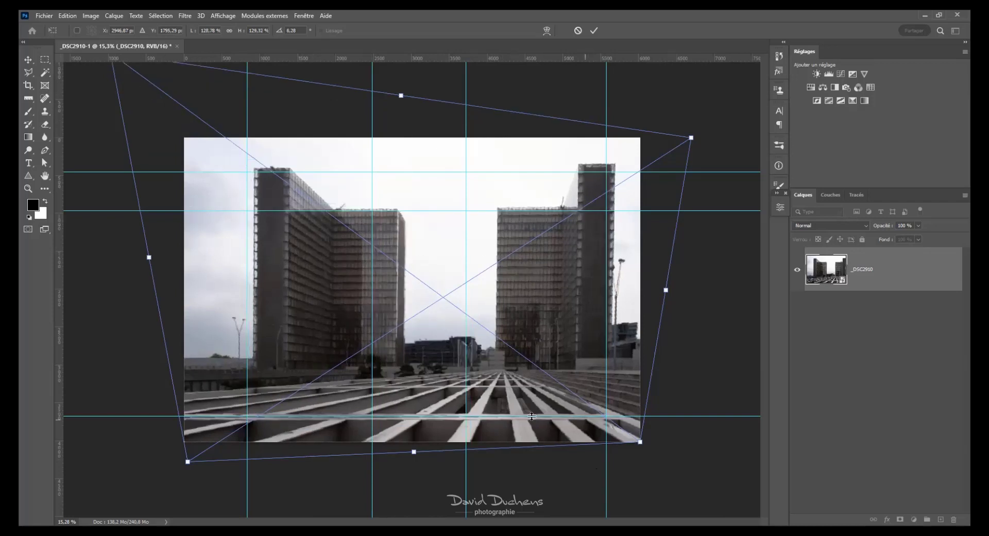
key(Return)
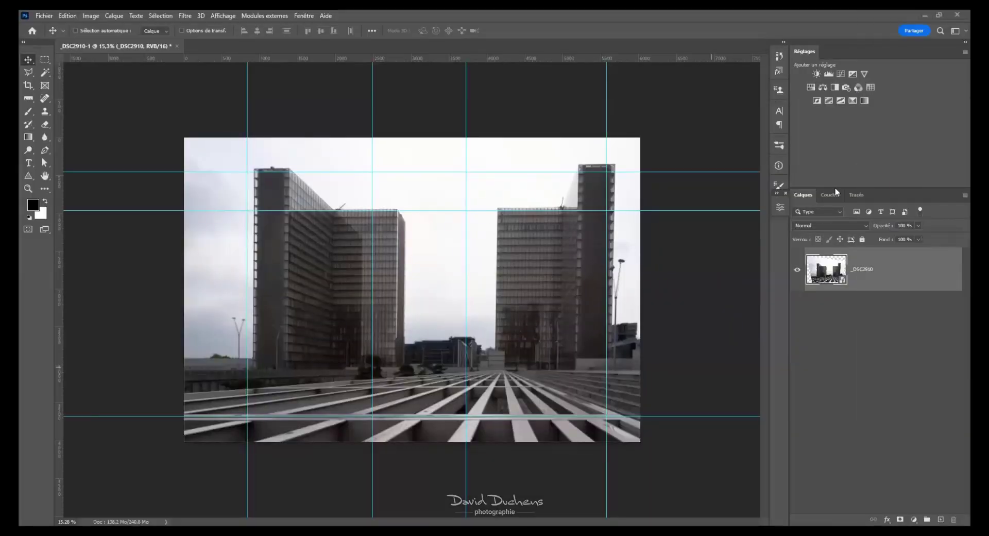
Start a crop on the twin-tower photo and try the Grille and Diagonale composition overlays
click(28, 85)
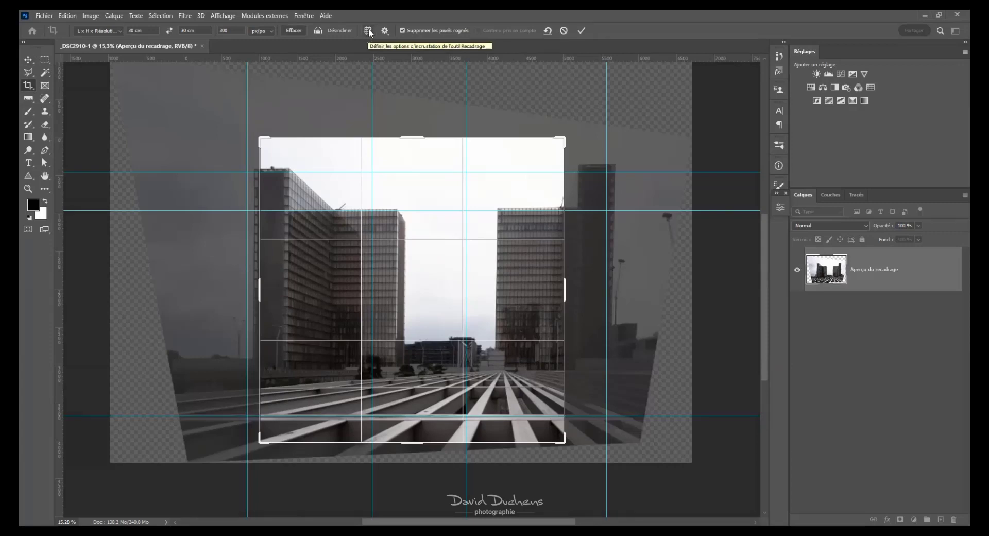
click(369, 33)
click(390, 54)
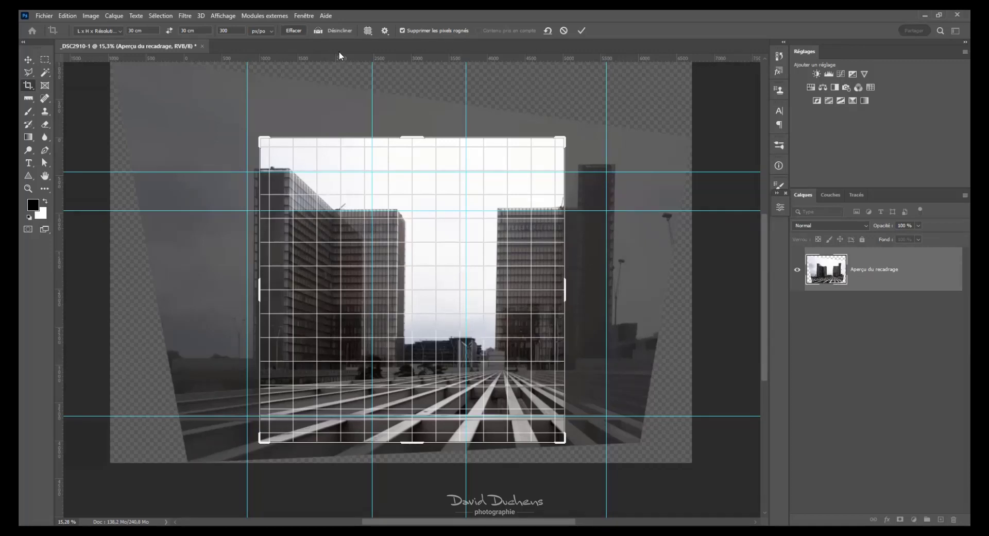
click(367, 31)
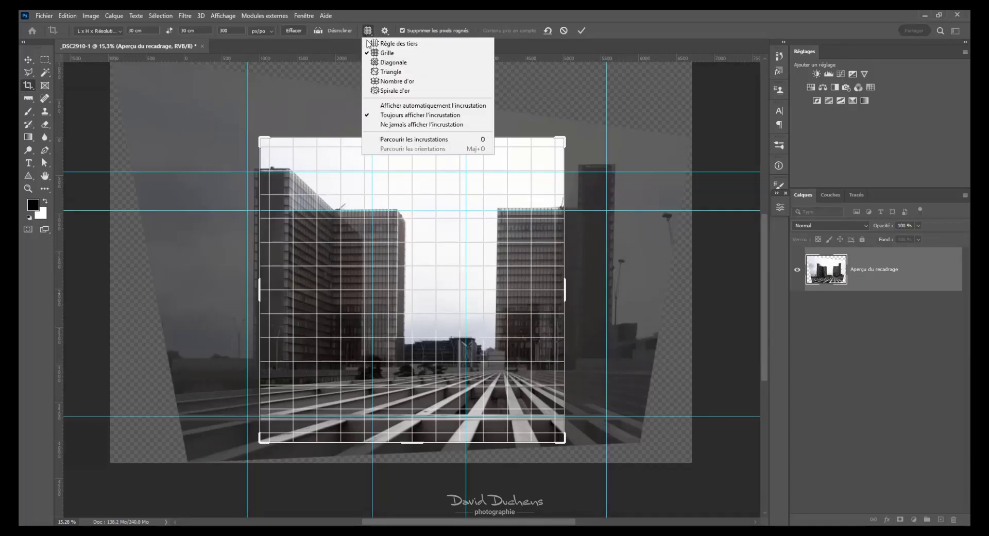
click(381, 62)
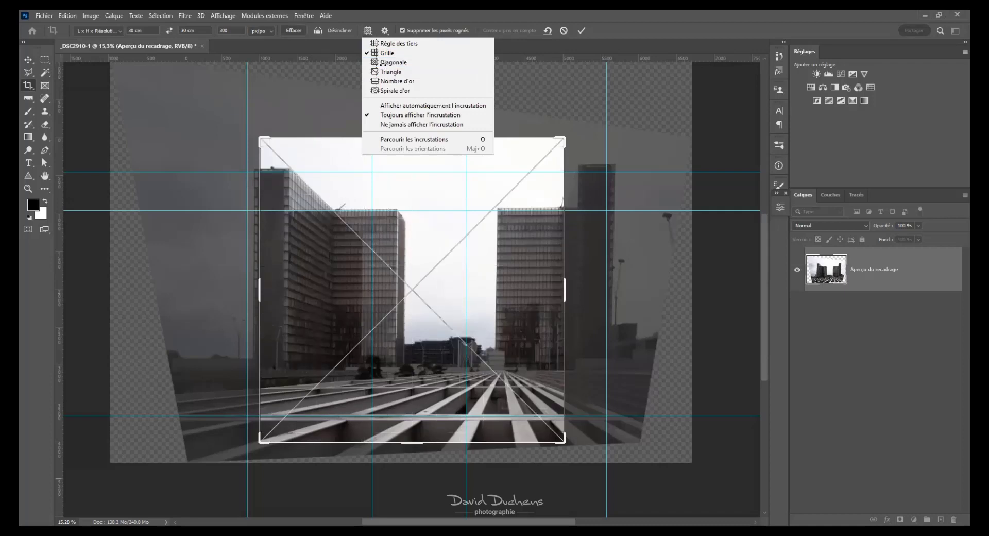
Try the Triangle and Nombre d'or composition overlays on the crop frame
click(366, 32)
click(382, 69)
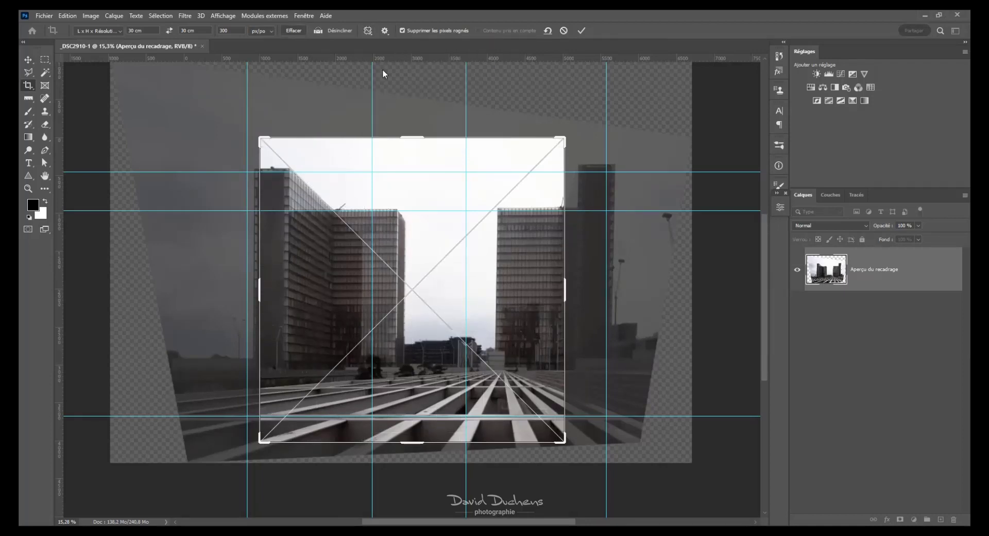
click(368, 32)
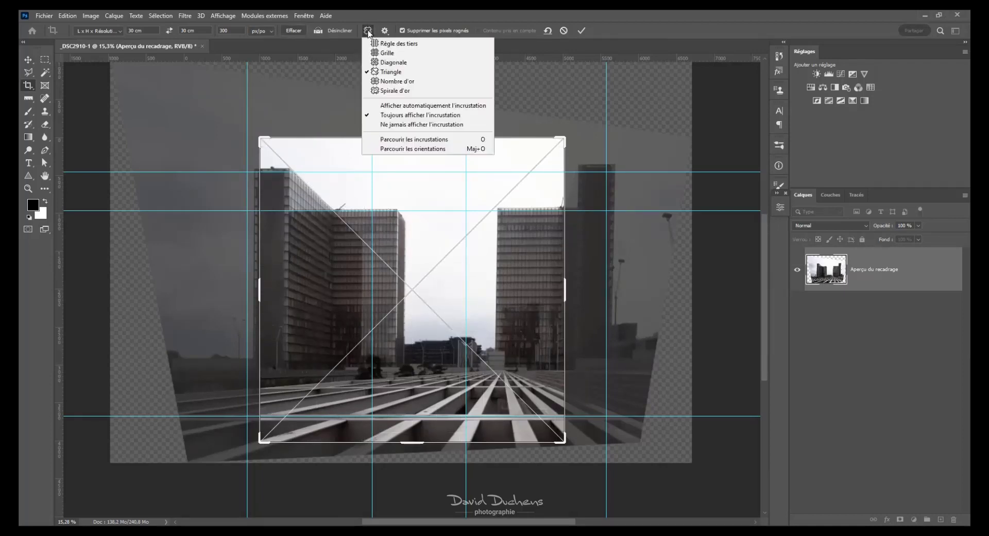
click(382, 83)
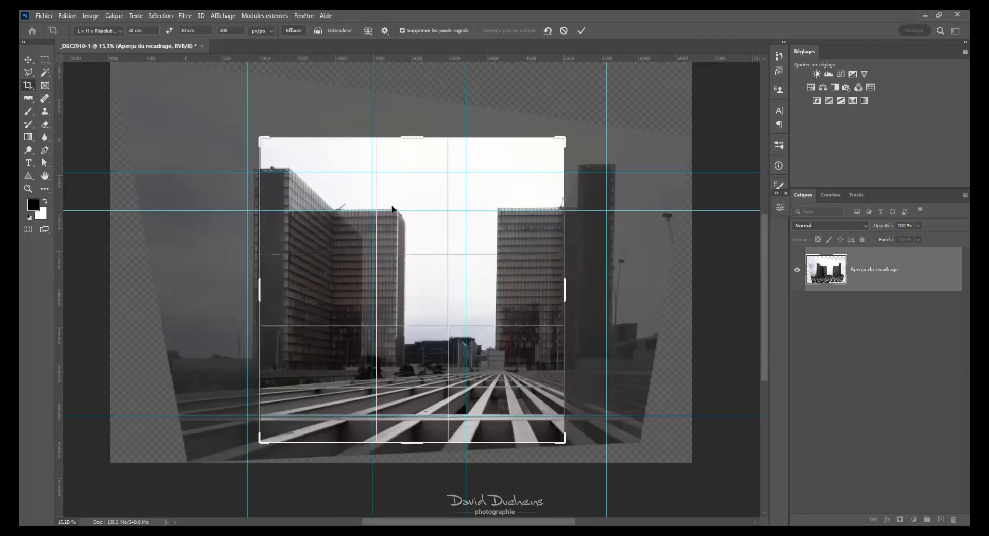
Try the Spirale d'or crop overlay, restore the Règle des tiers overlay, and cancel the crop
click(368, 31)
click(395, 92)
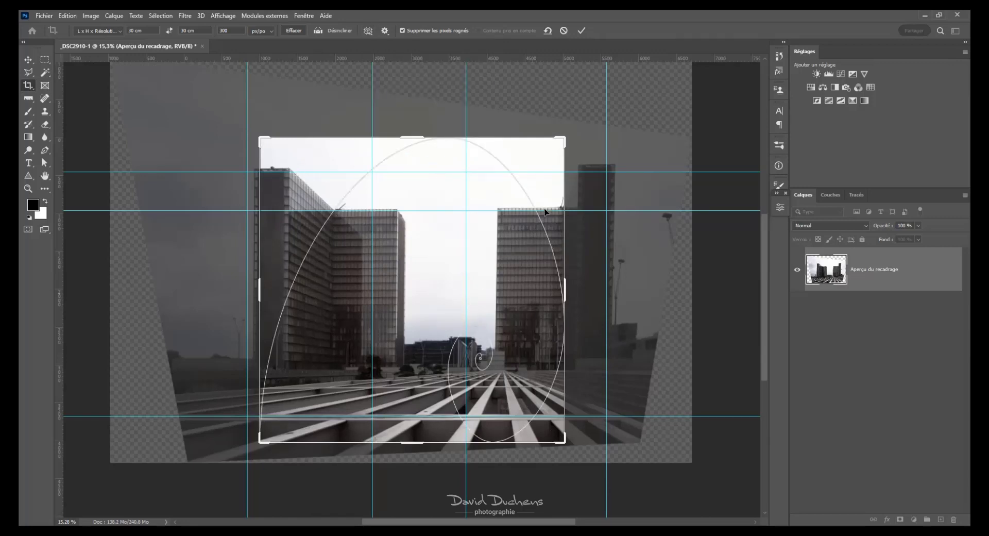
click(368, 31)
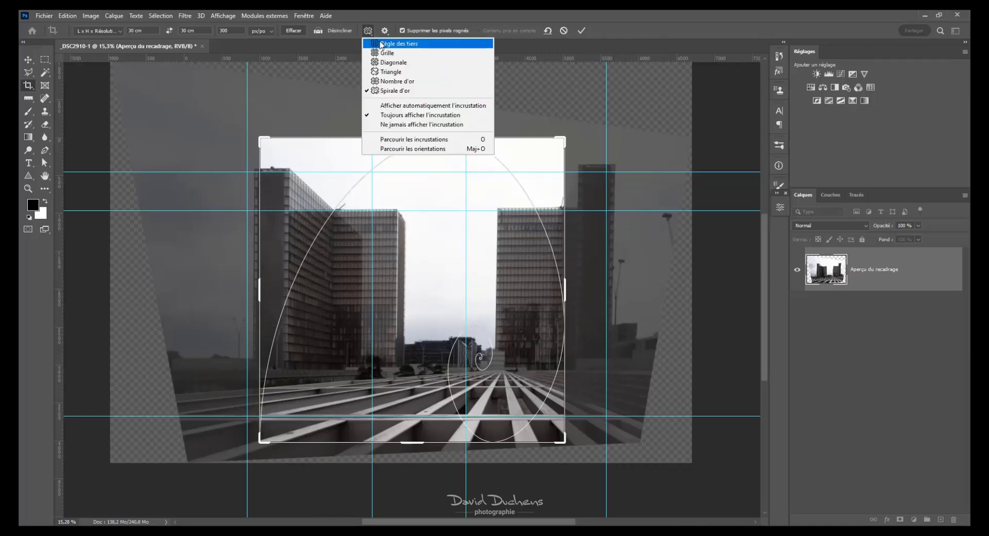
click(382, 45)
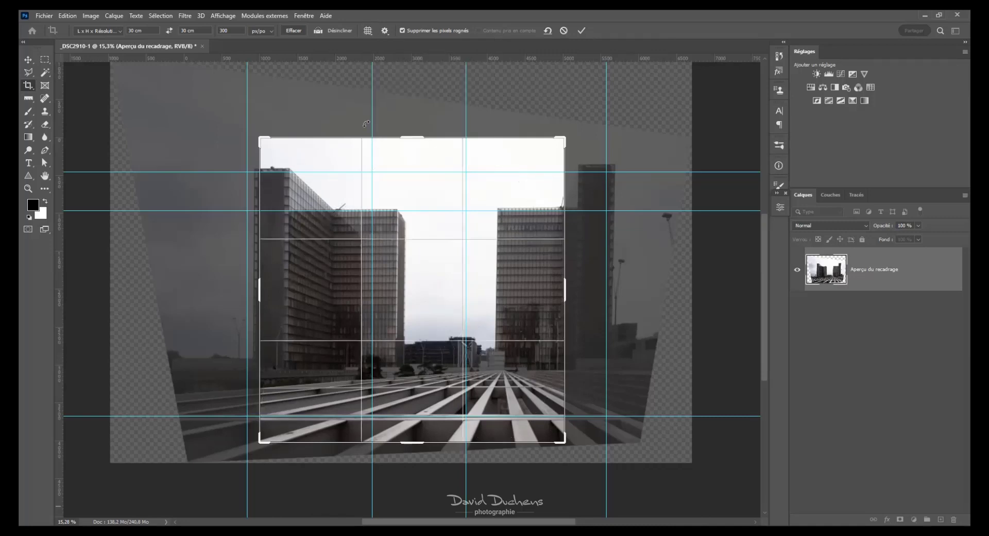
key(Escape)
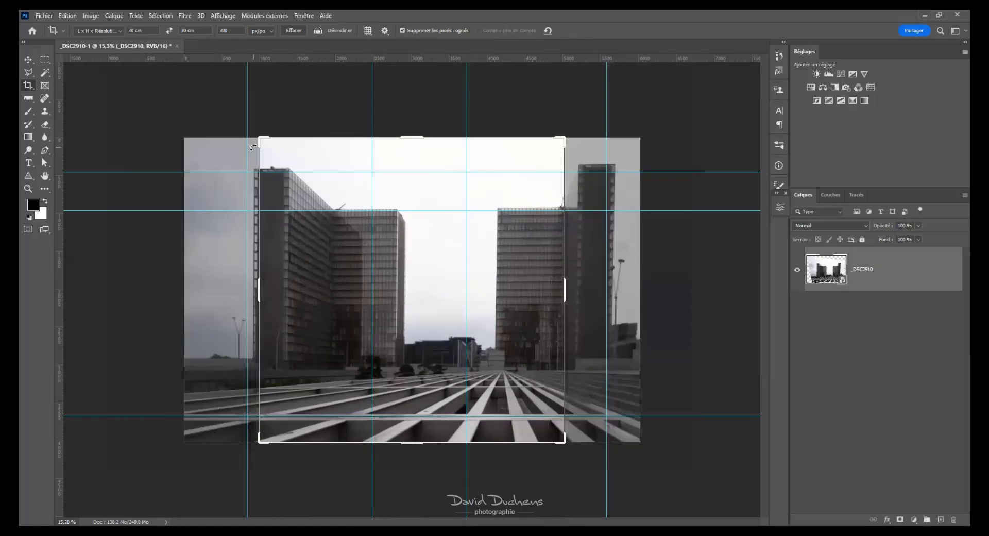
Leave the crop for the lasso tool and display the Grille overlay across the twin-tower photo
click(214, 16)
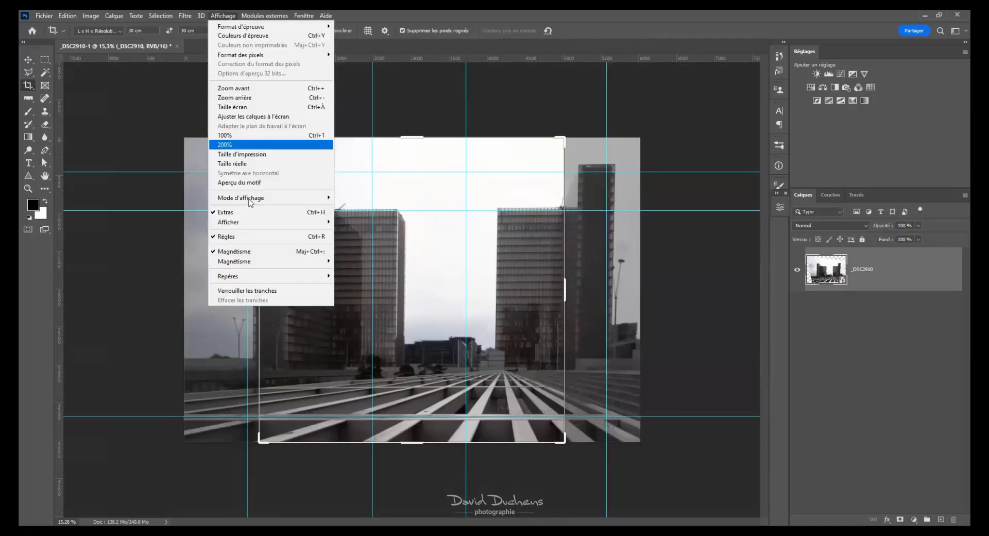
mouse_move(312, 280)
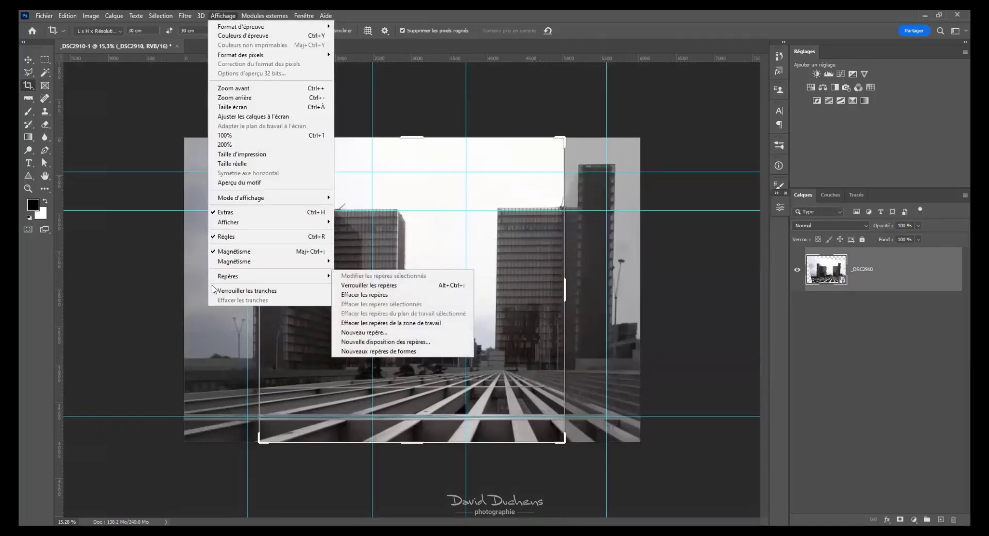
click(146, 283)
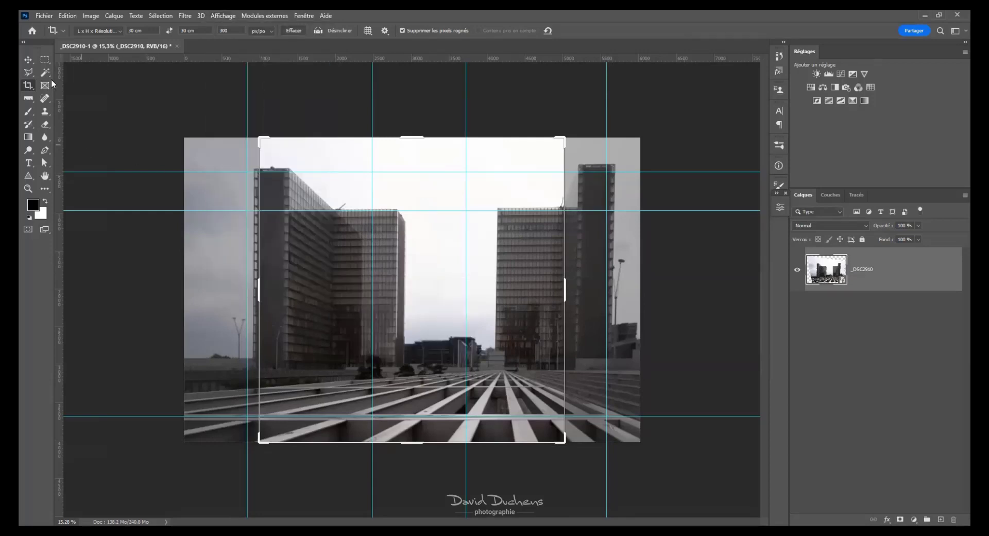
click(28, 72)
click(214, 16)
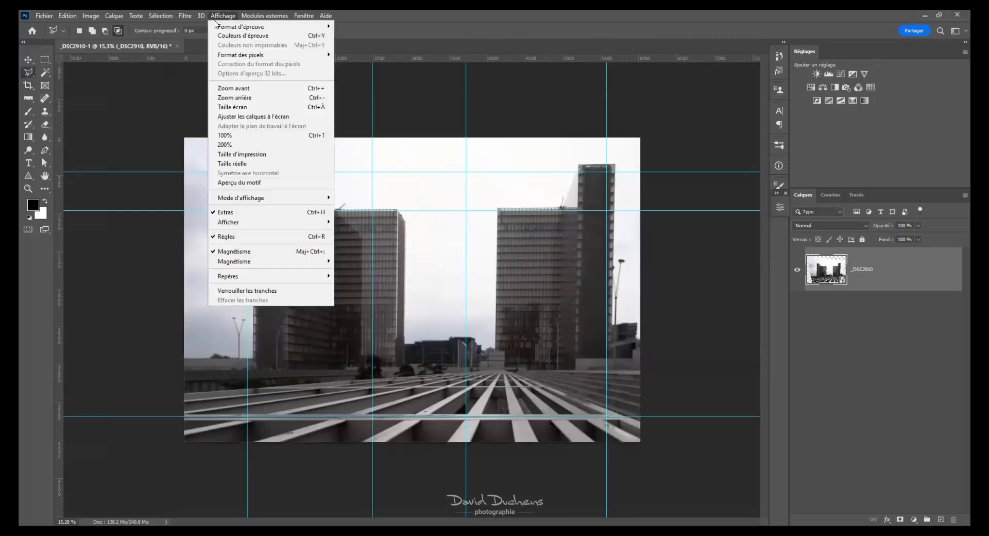
mouse_move(292, 225)
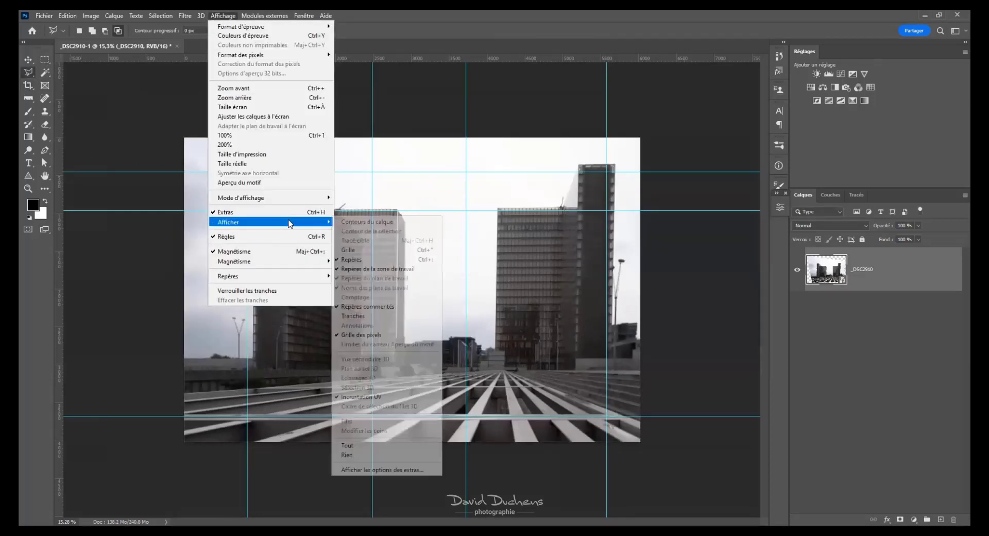
click(390, 252)
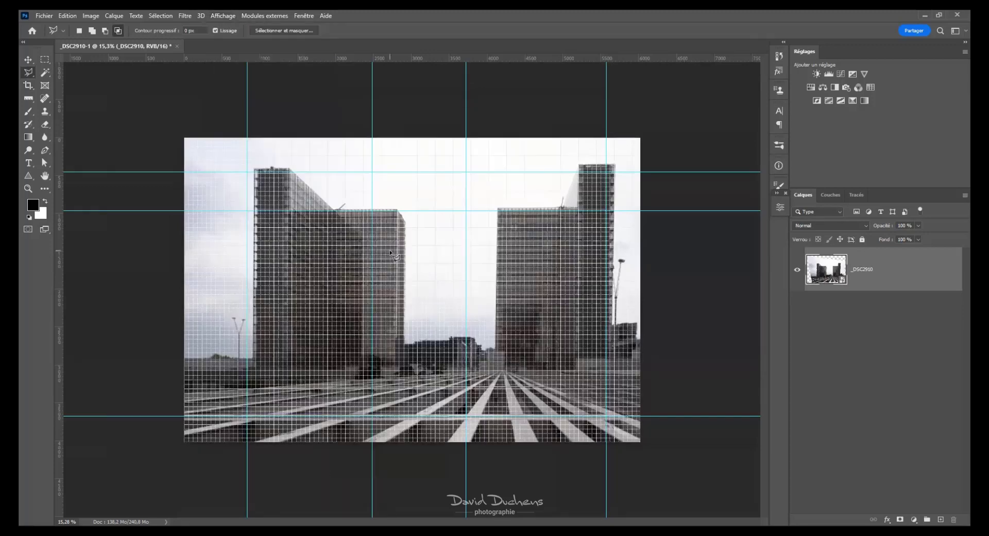
Examine the left tower's vertical edges and floor lines up close against the grid to check their alignment
scroll(354, 222, up, 5)
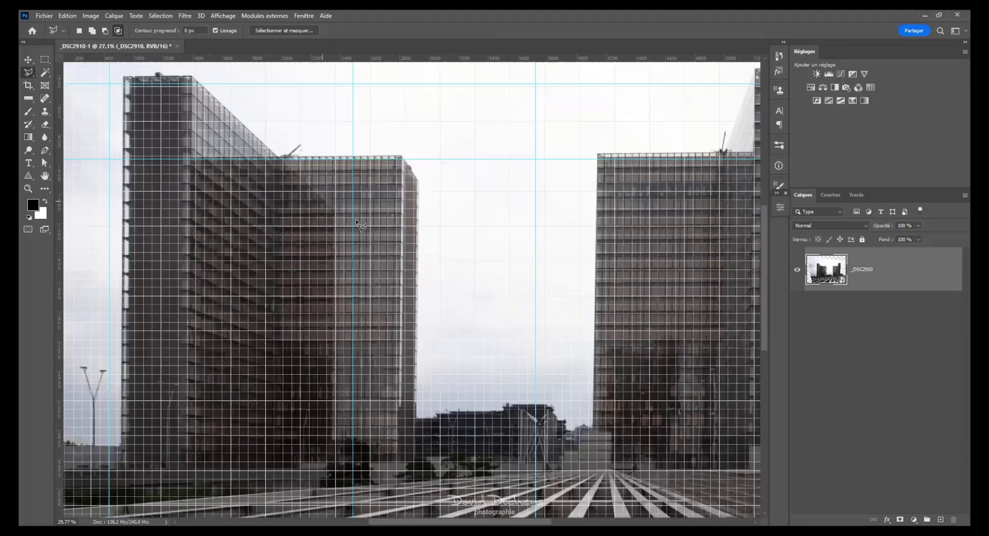
scroll(381, 151, up, 2)
scroll(338, 225, down, 1)
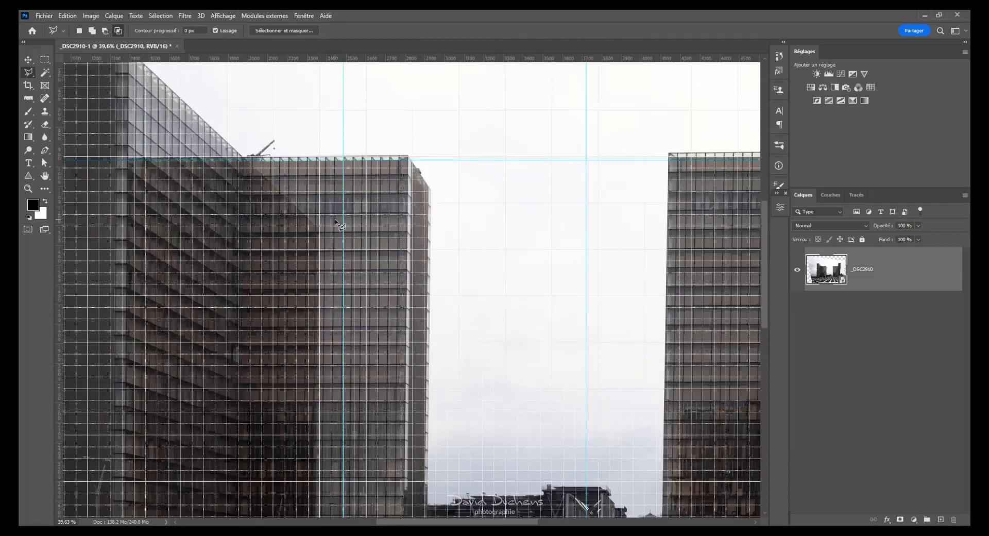
scroll(337, 225, down, 2)
scroll(373, 185, up, 4)
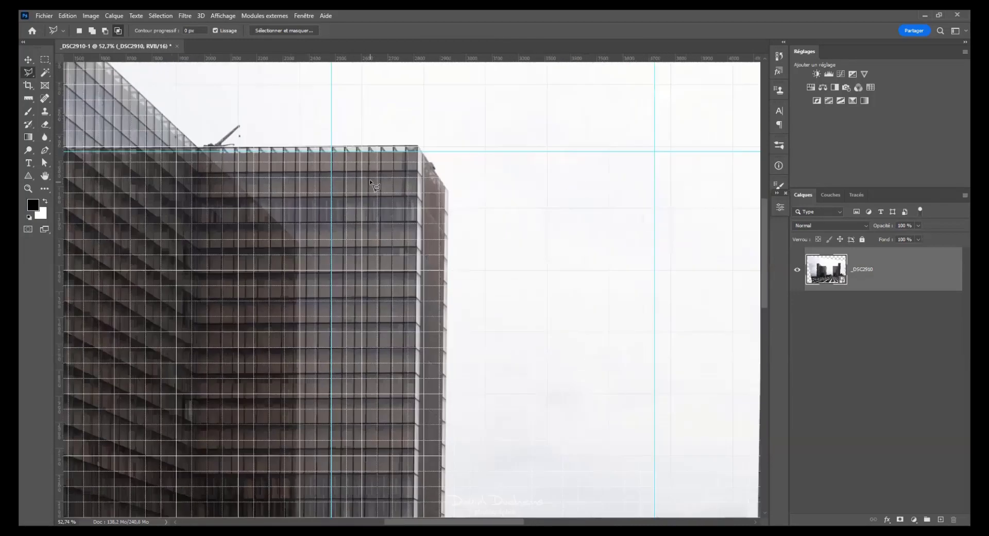
scroll(373, 185, up, 3)
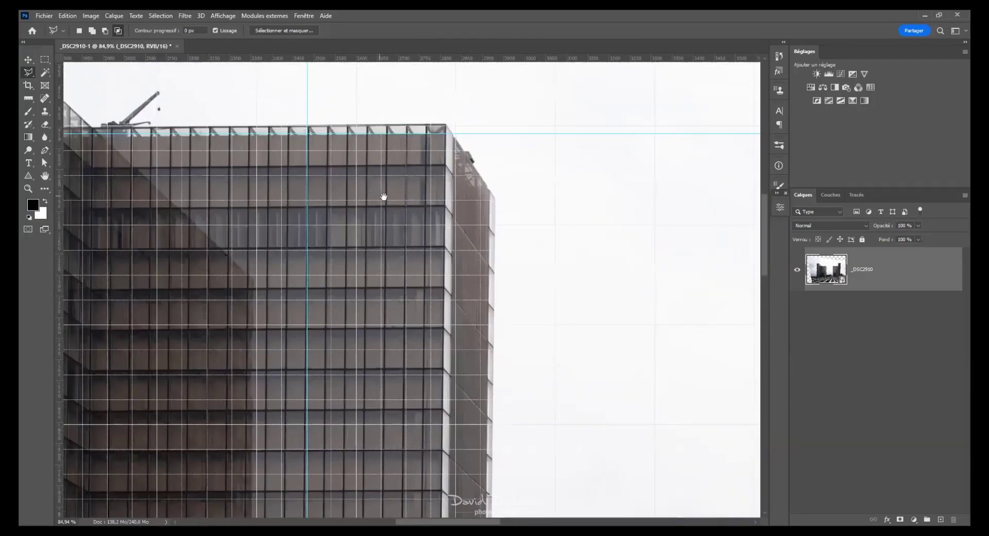
scroll(379, 196, left, 5)
scroll(391, 214, left, 5)
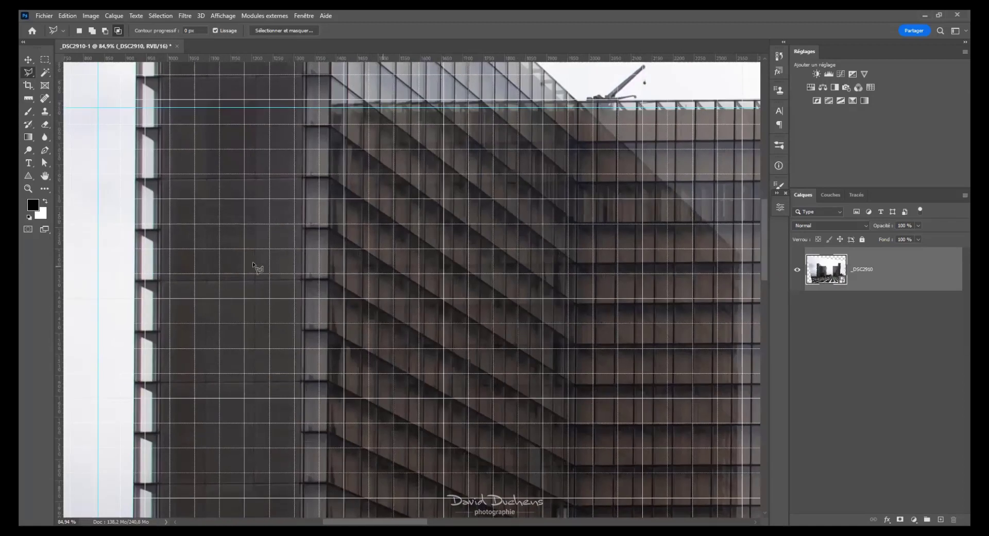
scroll(219, 289, up, 3)
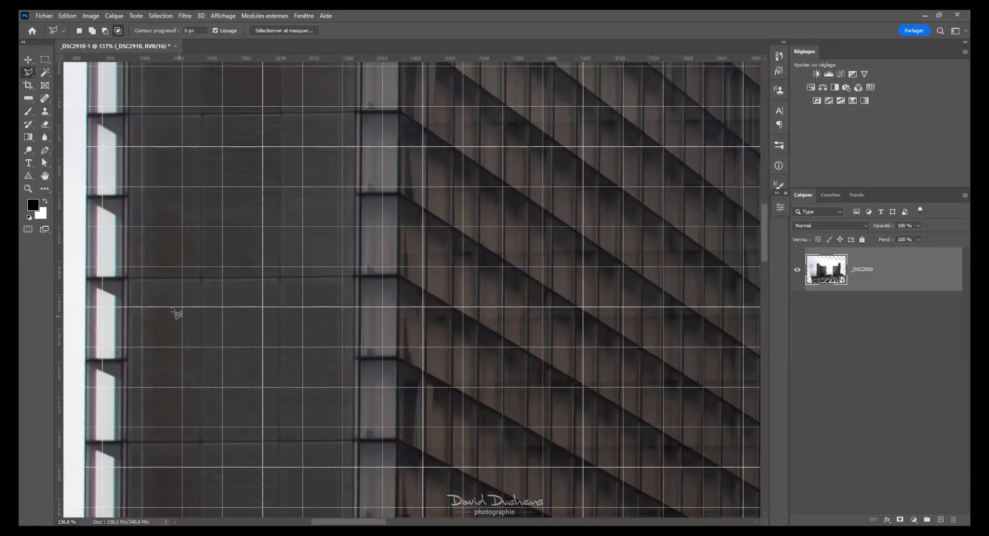
scroll(179, 311, down, 5)
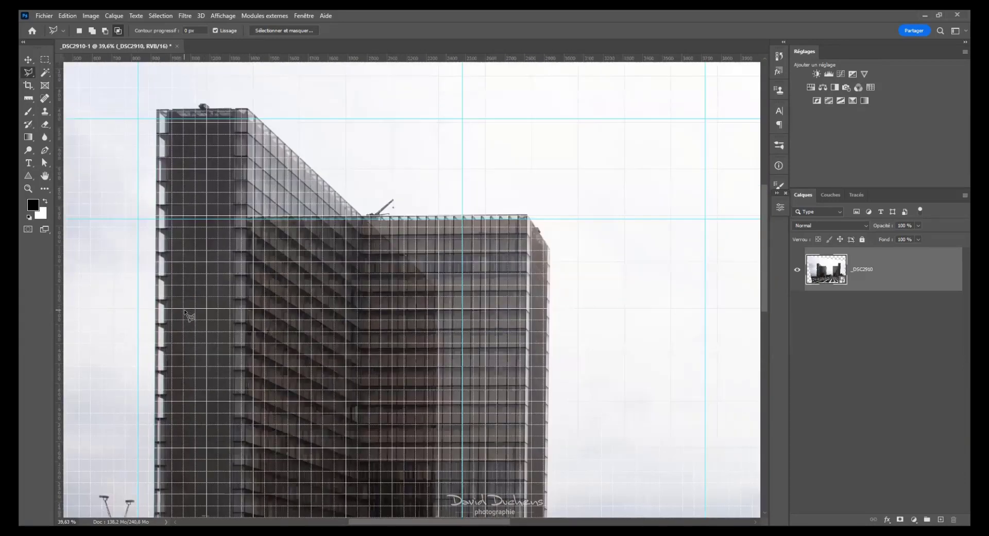
scroll(186, 314, down, 2)
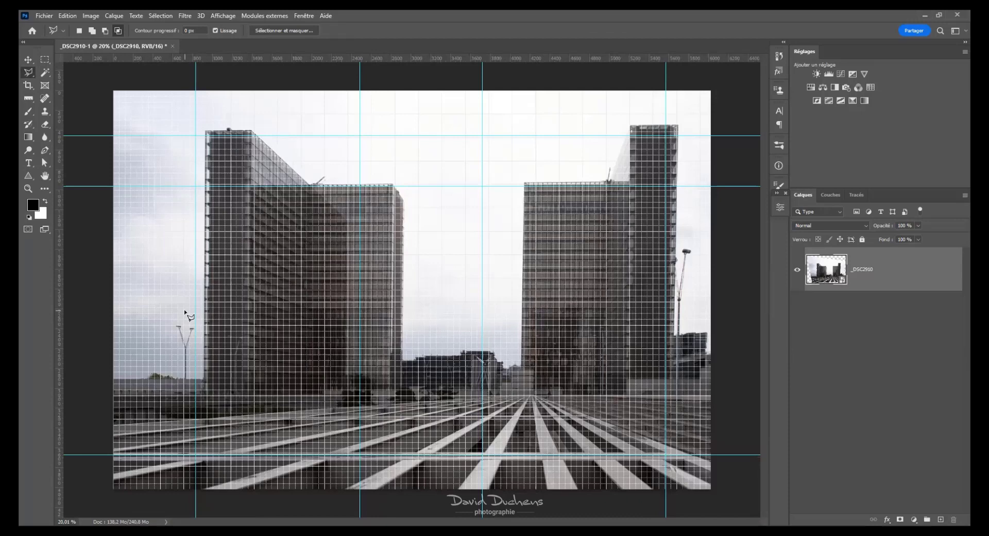
Toggle the extras and the guides repeatedly to compare the photo with and without them, and finish with all extras hidden
key(ctrl+h)
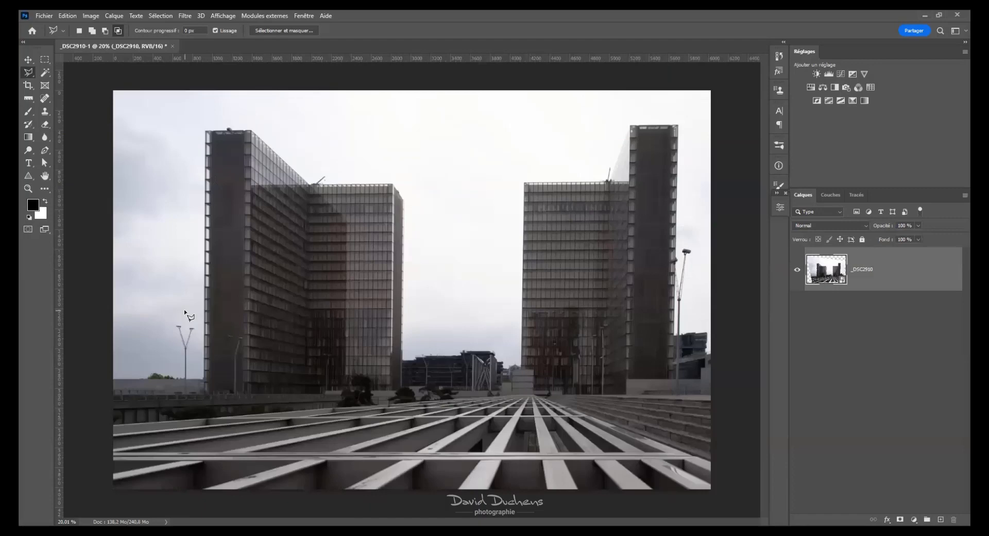
key(ctrl+h)
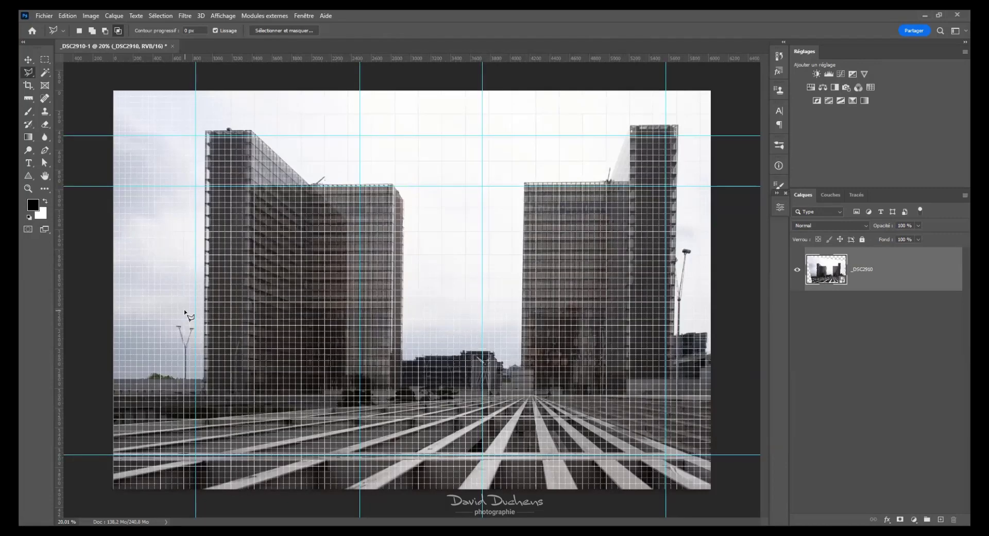
key(ctrl+semicolon)
key(ctrl+semicolon)
key(ctrl+semicolon)
key(ctrl+semicolon)
key(ctrl+semicolon)
key(ctrl+semicolon)
key(ctrl+semicolon)
key(ctrl+semicolon)
key(ctrl+semicolon)
key(ctrl+semicolon)
key(ctrl+semicolon)
key(ctrl+semicolon)
key(ctrl+h)
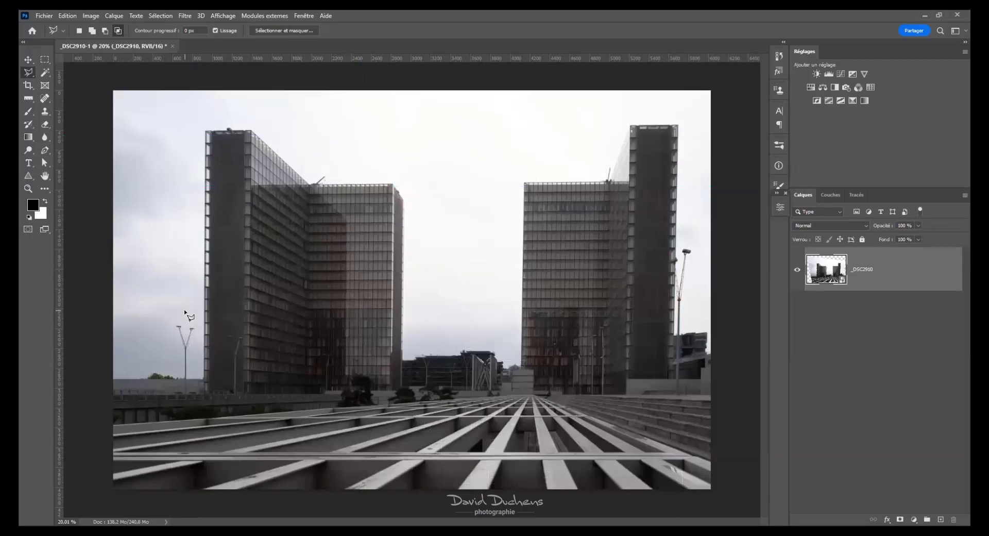